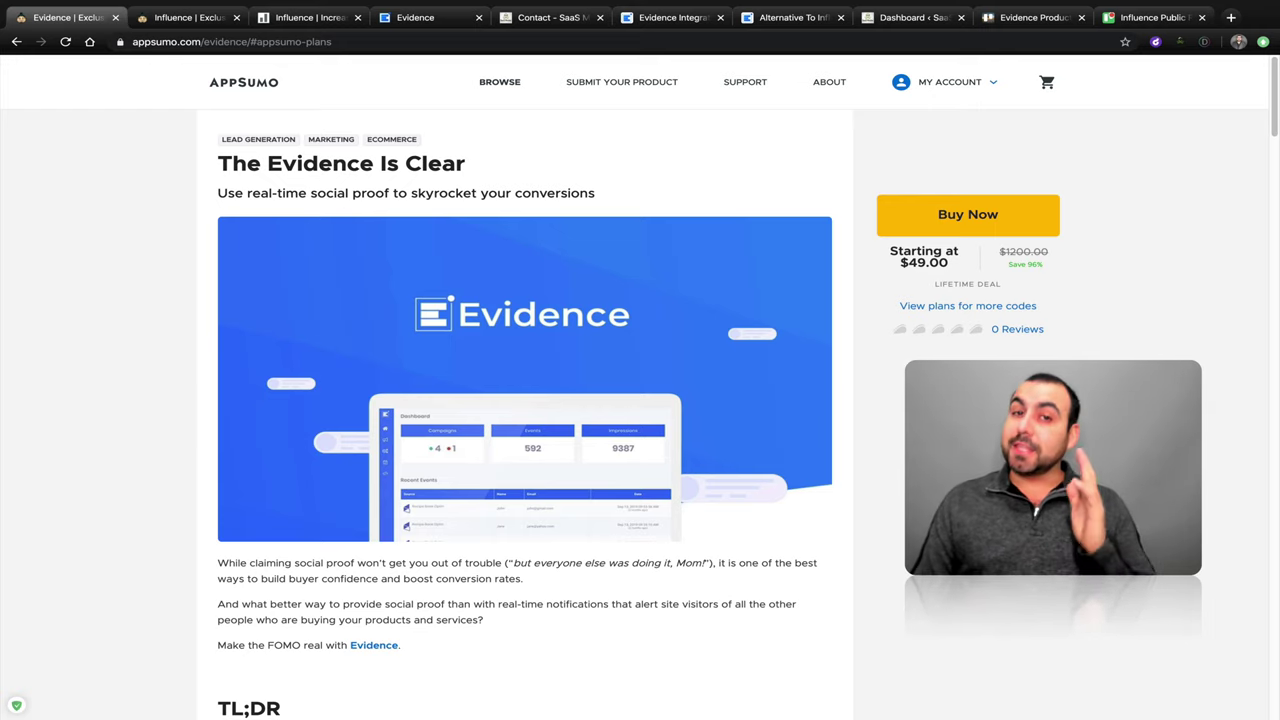
- View the plan tables on the Evidence and Influence AppSumo deal pages
{"action": "left_click", "coordinate": [937, 308]}
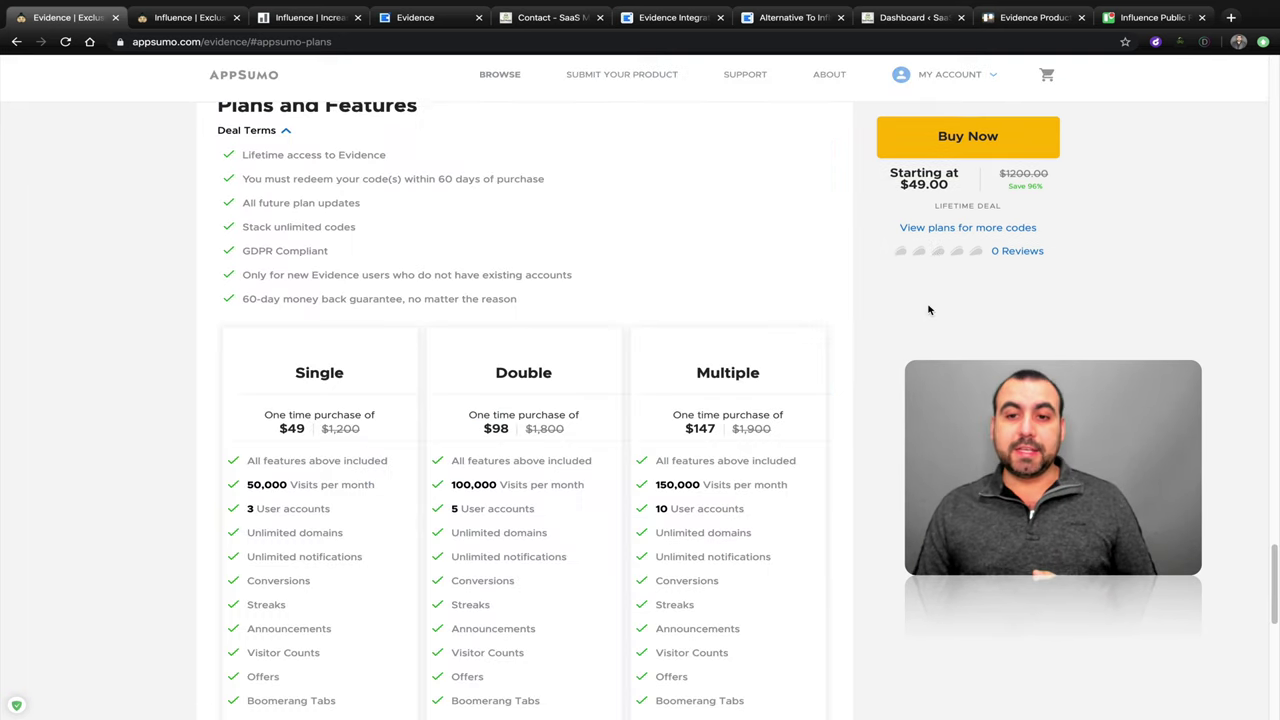
{"action": "scroll", "coordinate": [877, 457], "scroll_direction": "down", "scroll_amount": 3}
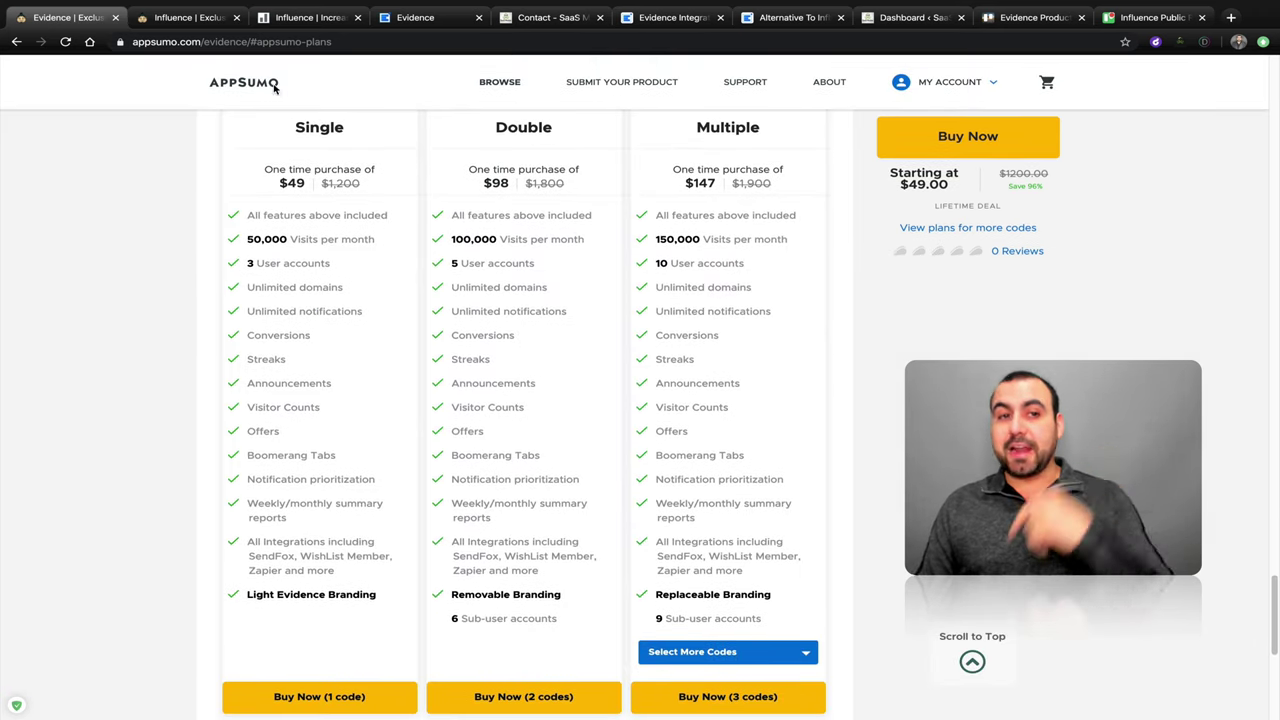
{"action": "key", "text": "ctrl+Tab"}
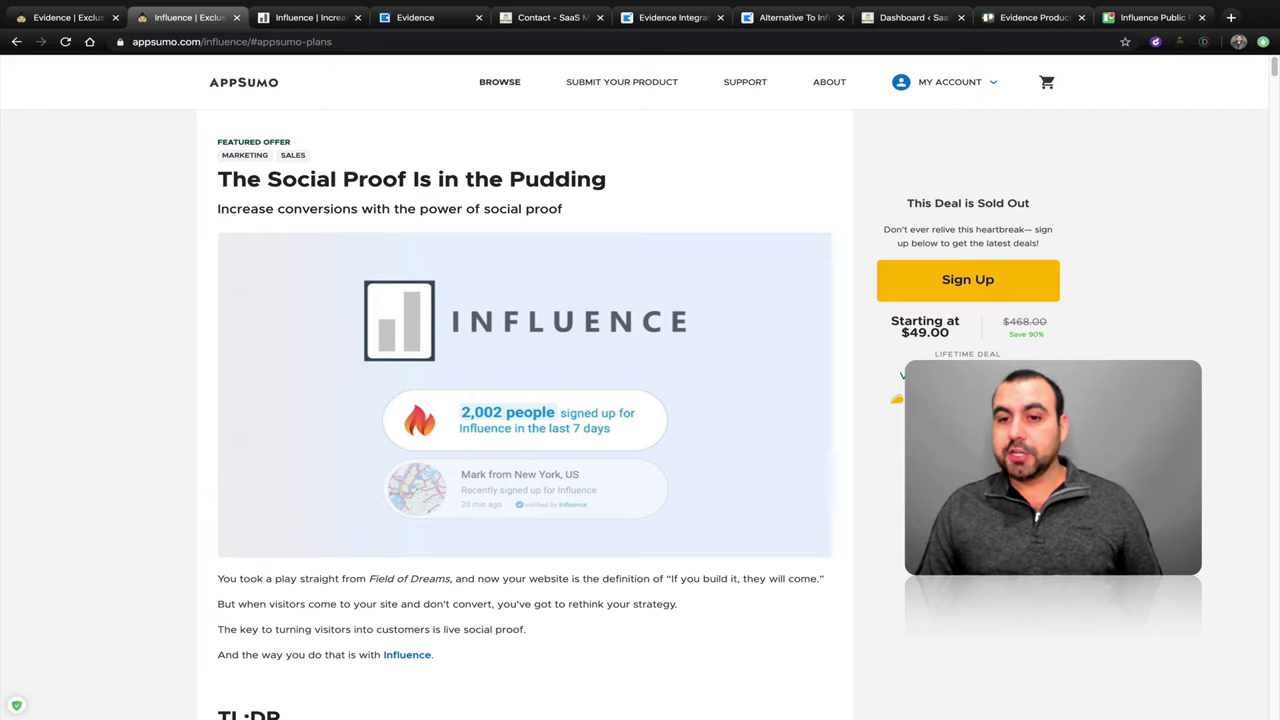
{"action": "scroll", "coordinate": [374, 162], "scroll_direction": "down", "scroll_amount": 15}
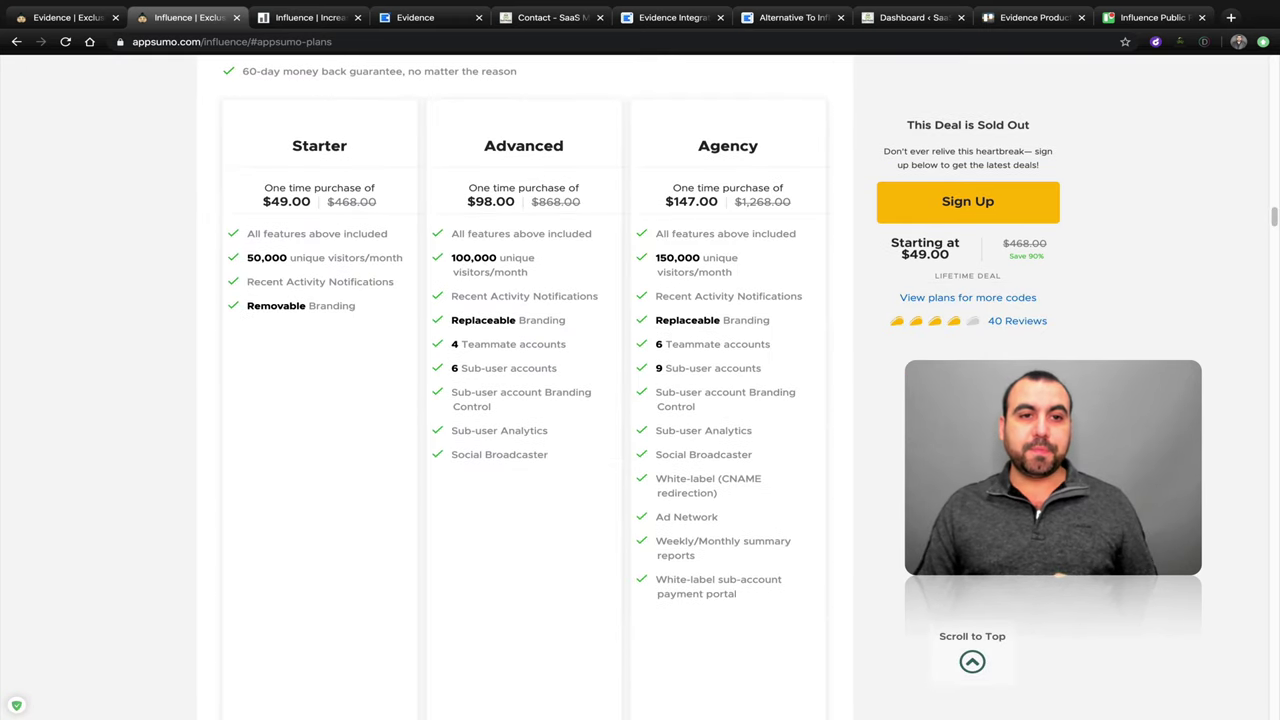
- Compare the branding terms of Evidence's Single plan with the visitor limit and branding of Influence's Starter plan
{"action": "left_click", "coordinate": [62, 17]}
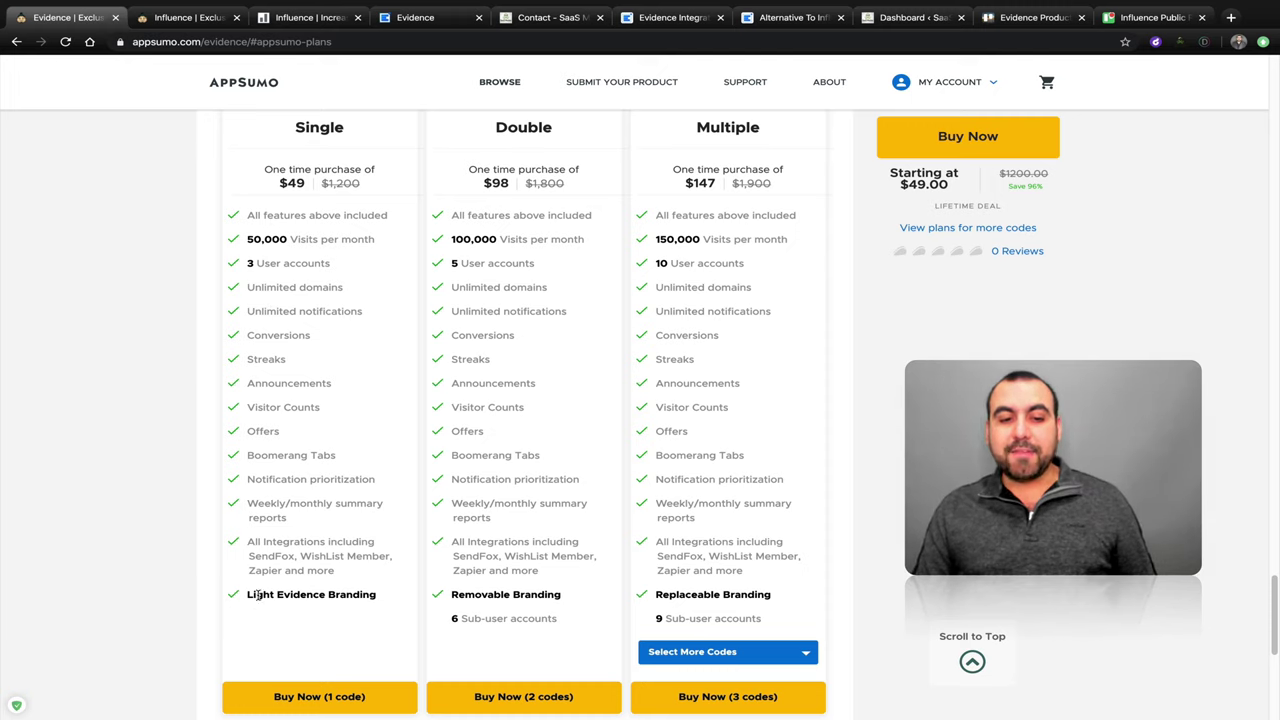
{"action": "left_click_drag", "start_coordinate": [248, 598], "coordinate": [379, 604]}
{"action": "left_click", "coordinate": [356, 596]}
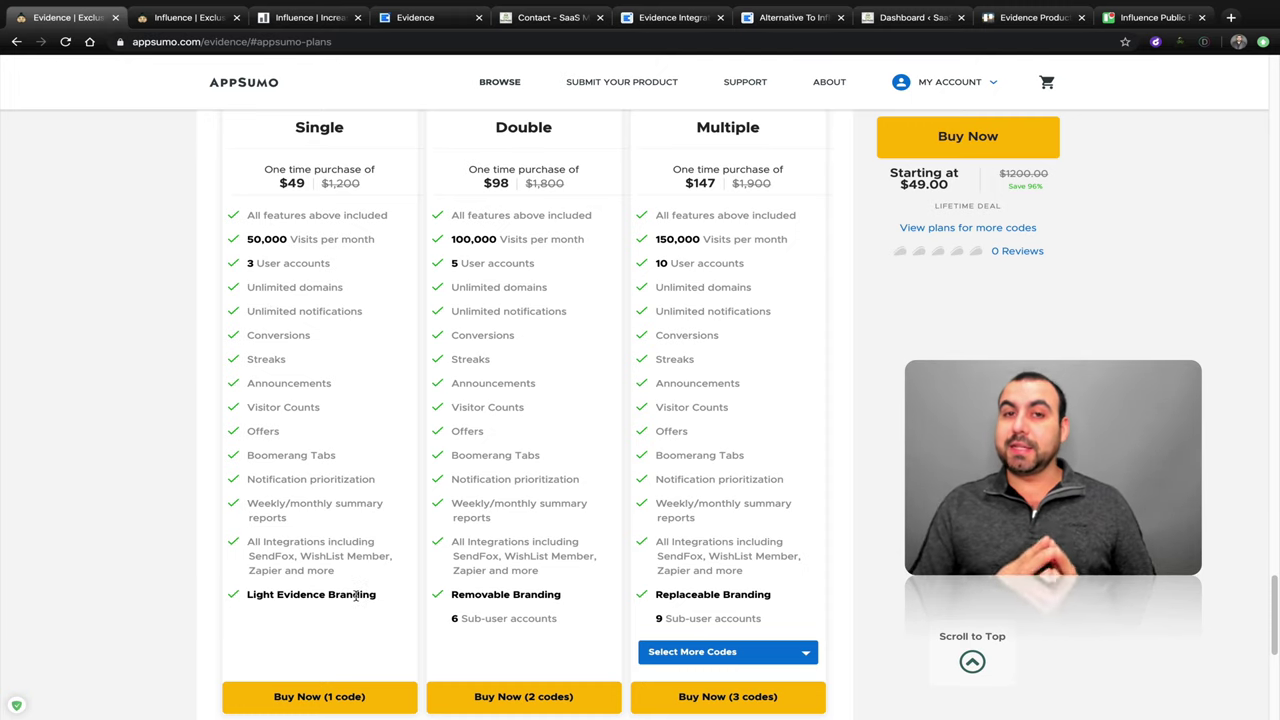
{"action": "left_click", "coordinate": [186, 19]}
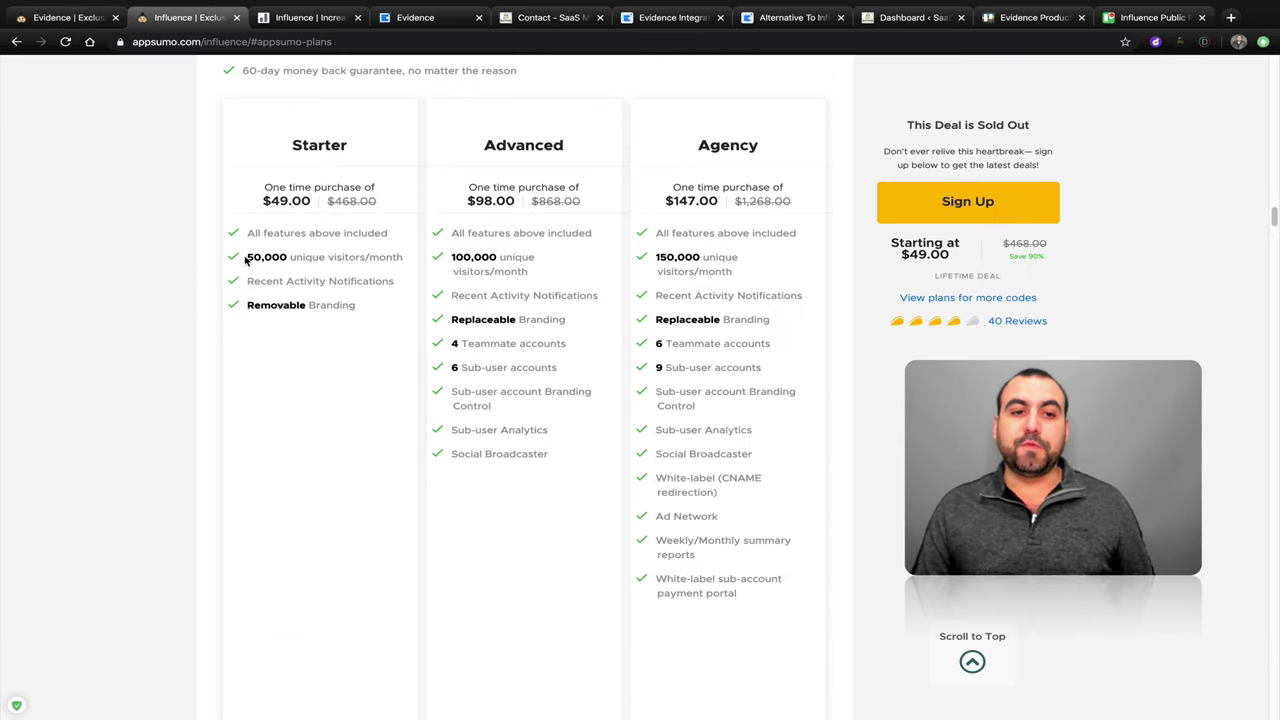
{"action": "left_click_drag", "start_coordinate": [247, 257], "coordinate": [371, 258]}
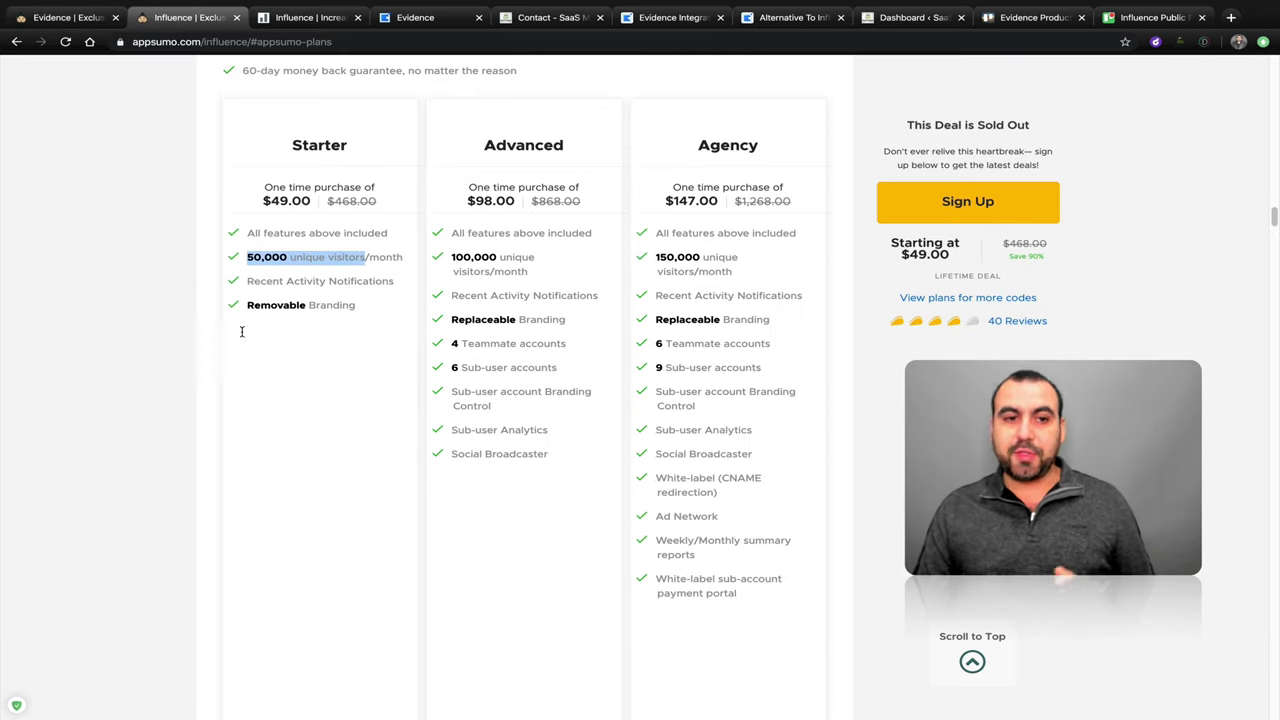
{"action": "left_click_drag", "start_coordinate": [249, 304], "coordinate": [356, 306]}
{"action": "left_click", "coordinate": [366, 313]}
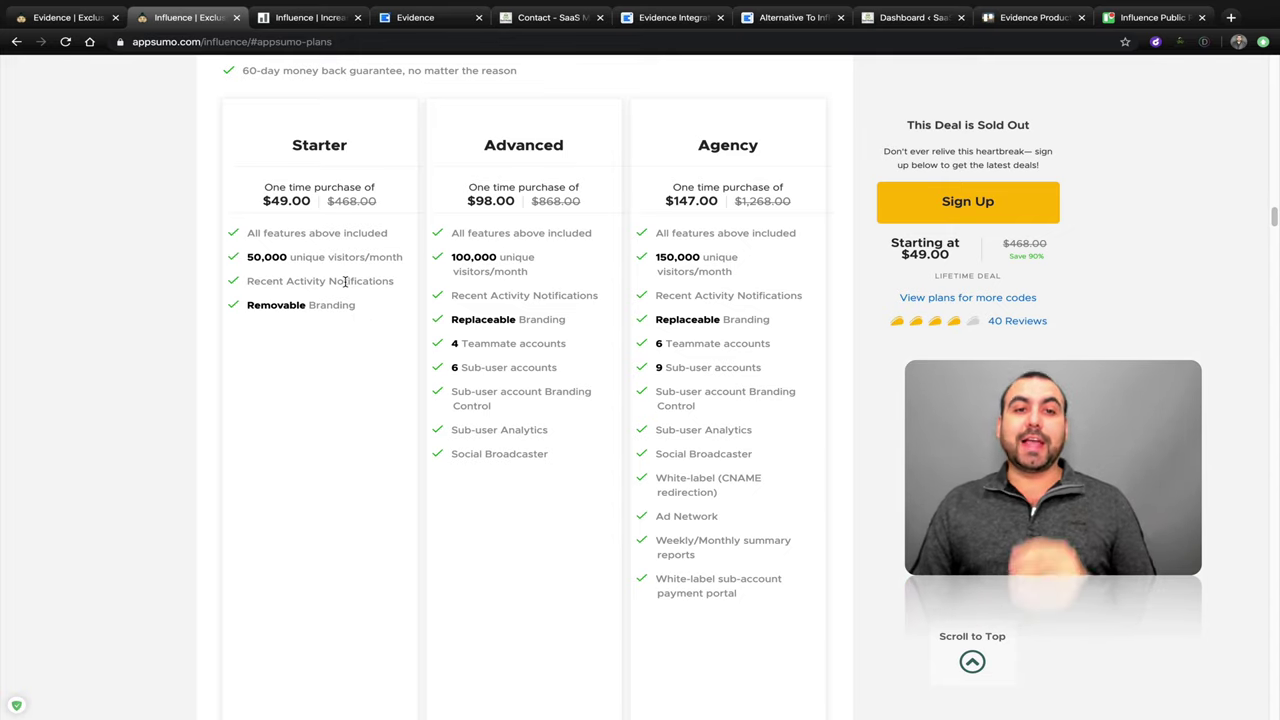
- Recheck the two $49 plans side by side, highlighting the branding line in Influence's Starter plan
{"action": "left_click", "coordinate": [73, 22]}
{"action": "left_click", "coordinate": [205, 18]}
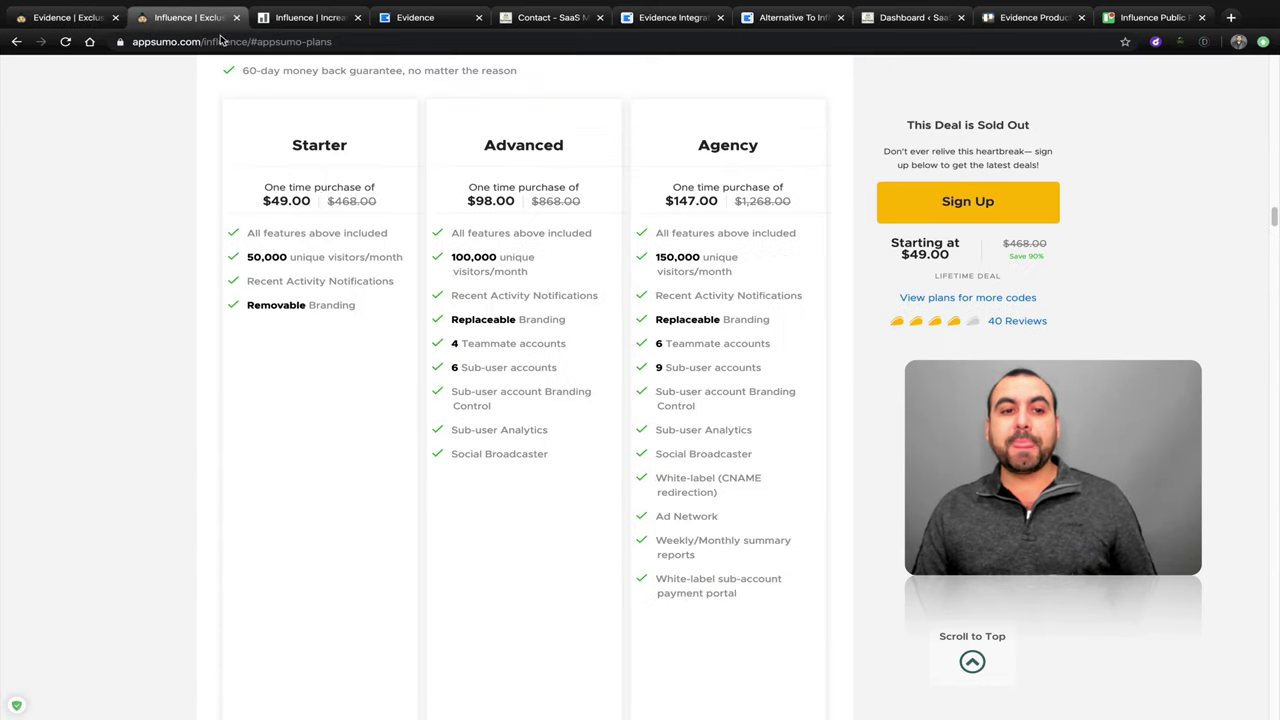
{"action": "left_click", "coordinate": [45, 22]}
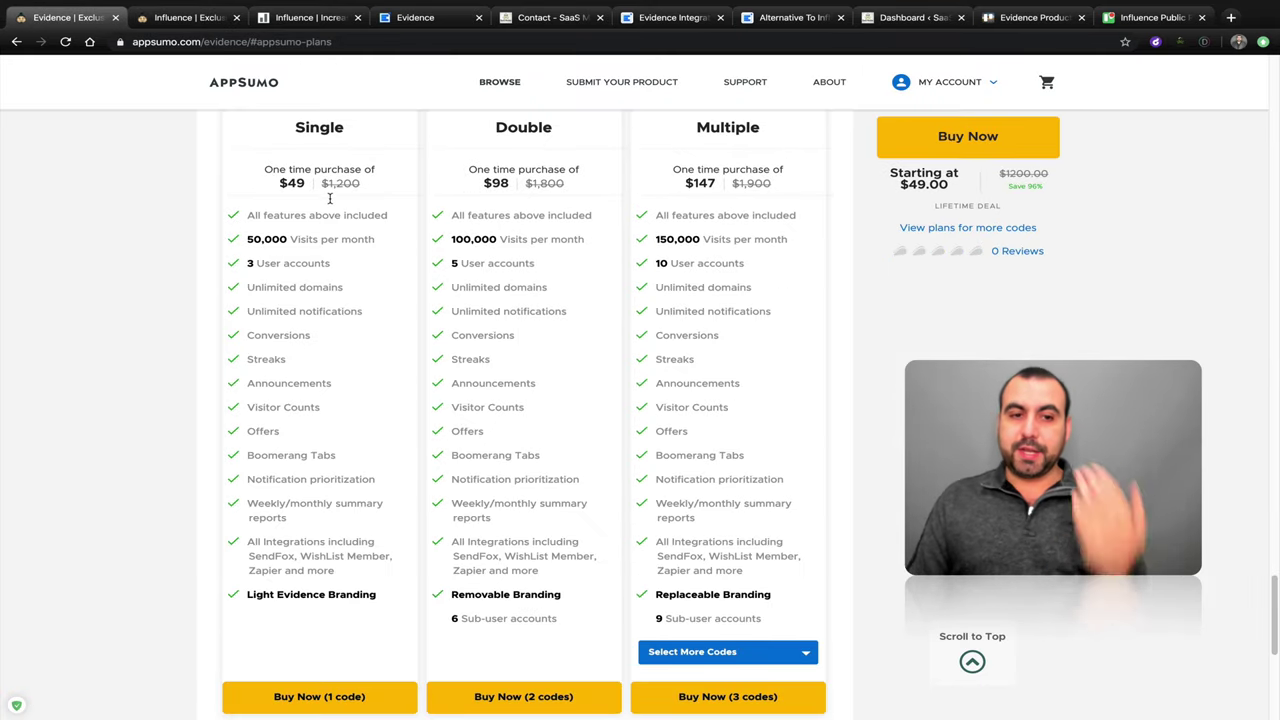
{"action": "left_click", "coordinate": [212, 18]}
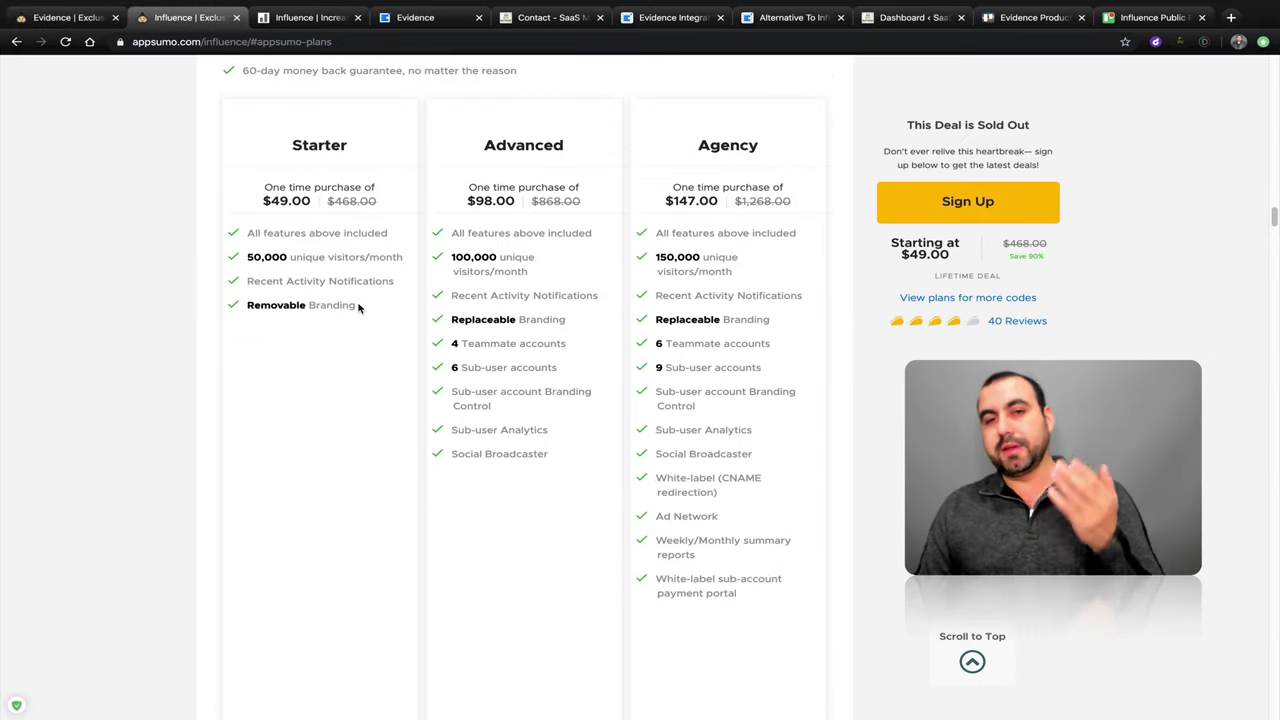
{"action": "left_click_drag", "start_coordinate": [256, 304], "coordinate": [355, 308]}
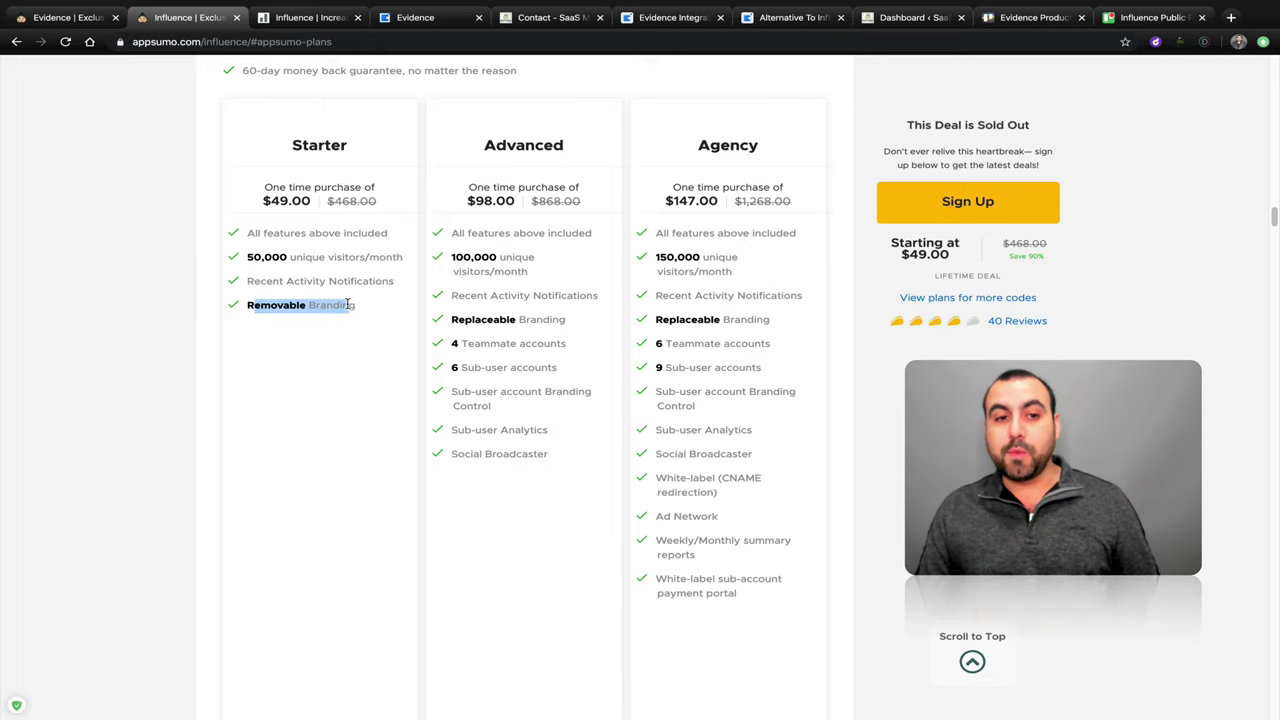
{"action": "left_click", "coordinate": [370, 318]}
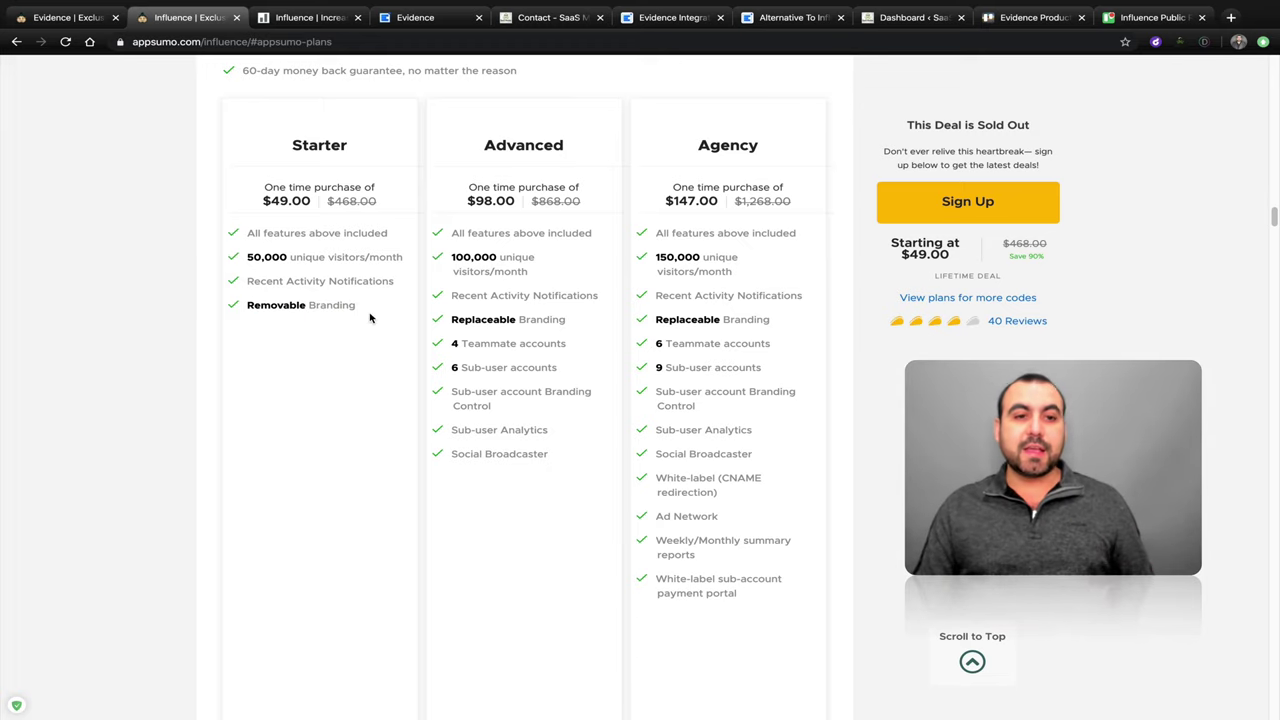
{"action": "left_click", "coordinate": [90, 18]}
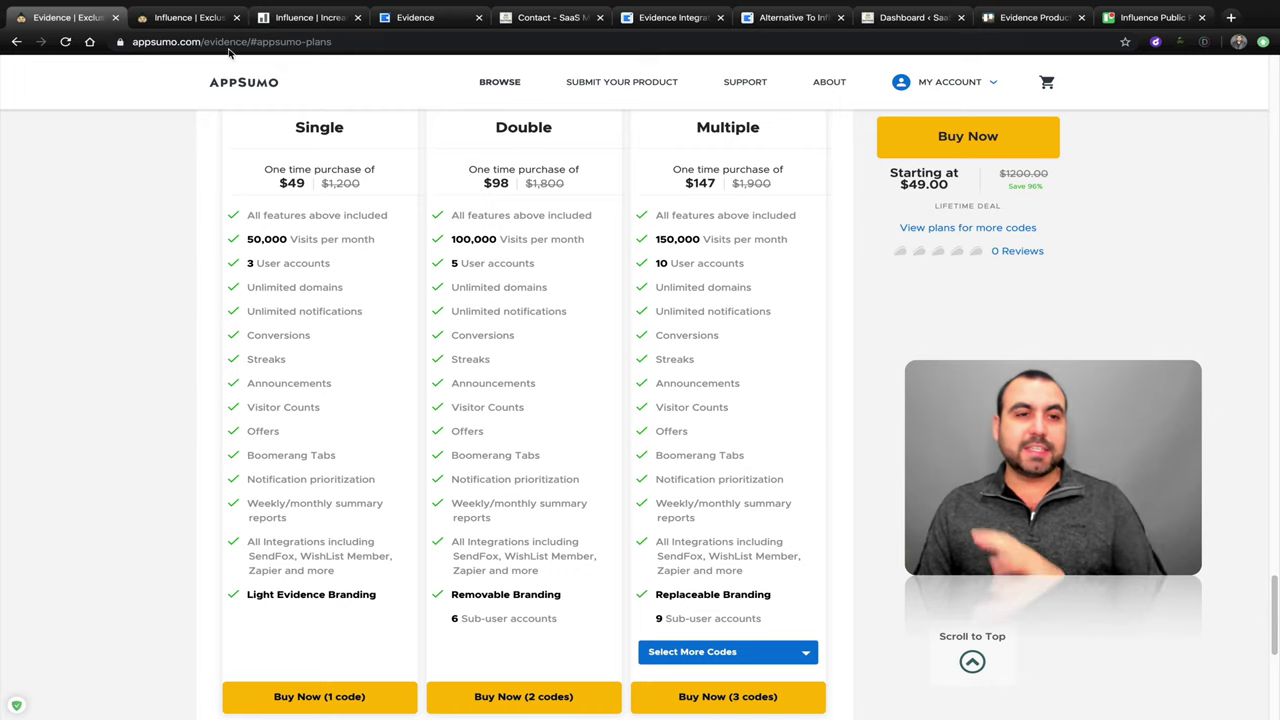
- Examine the monthly visitors, branding and teammate accounts of Influence's Advanced plan, highlighting each line
{"action": "left_click", "coordinate": [200, 17]}
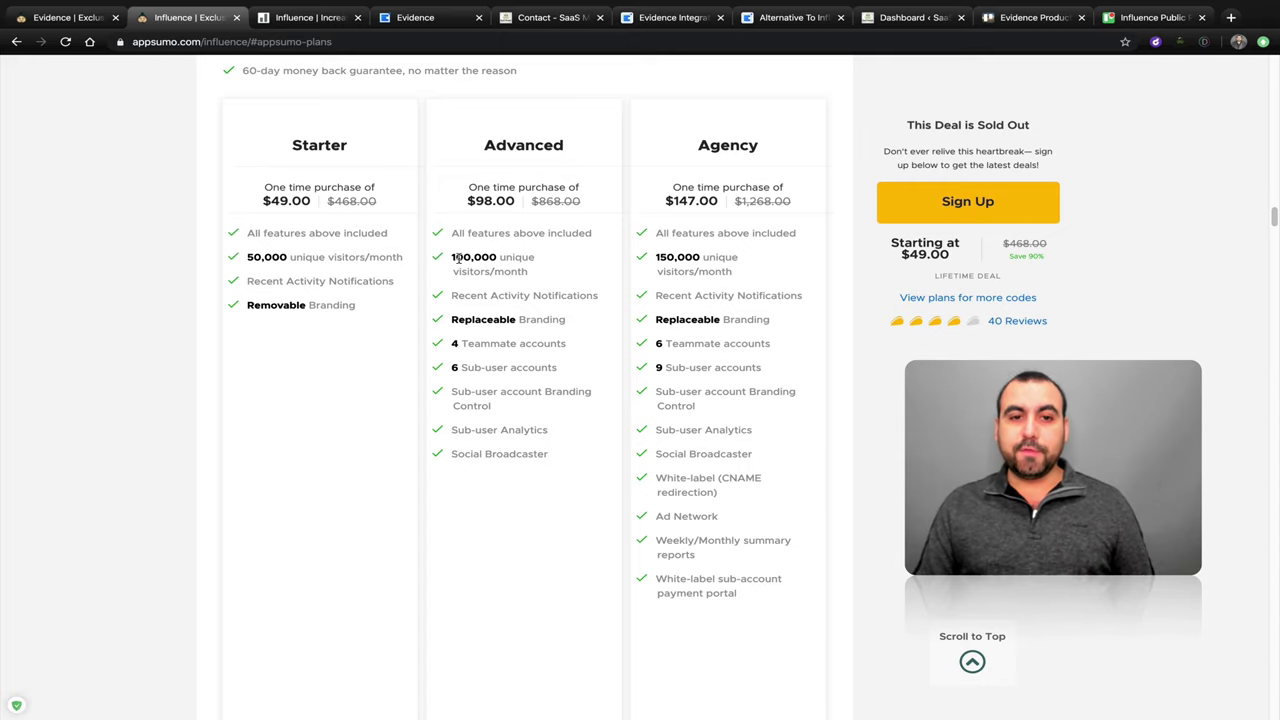
{"action": "left_click_drag", "start_coordinate": [451, 256], "coordinate": [538, 282]}
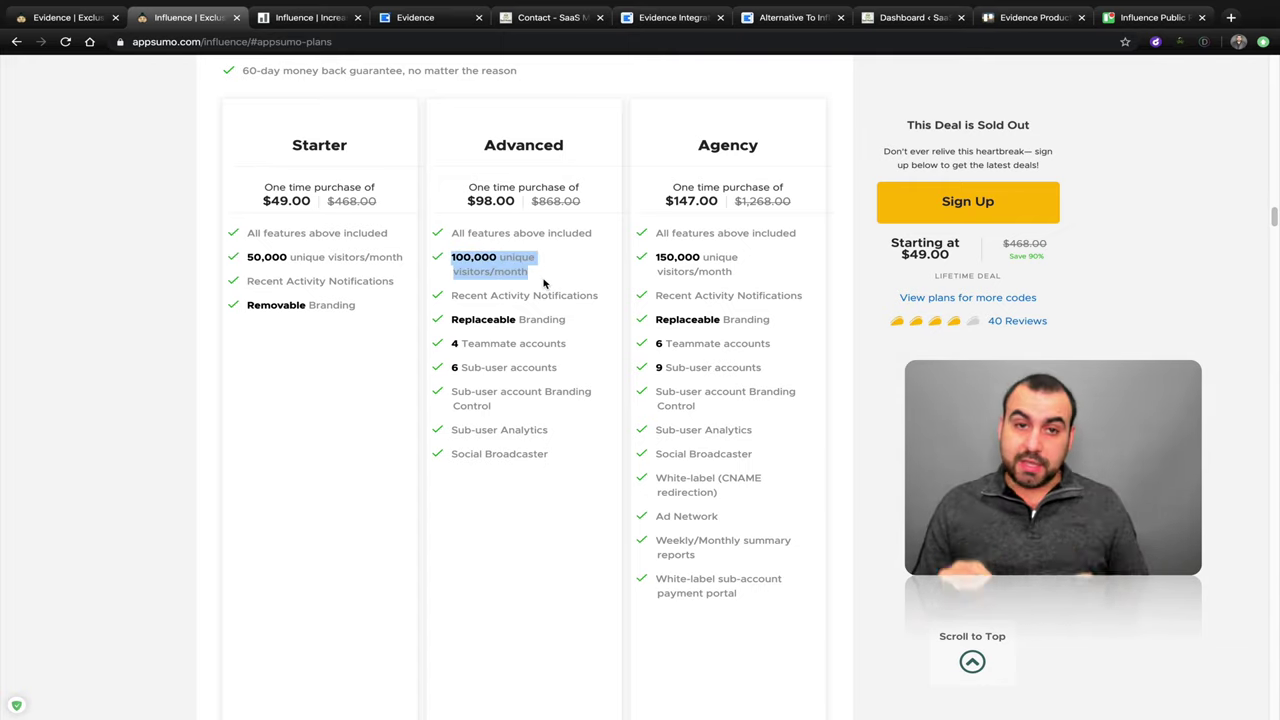
{"action": "left_click", "coordinate": [544, 283]}
{"action": "left_click_drag", "start_coordinate": [451, 320], "coordinate": [567, 325]}
{"action": "left_click", "coordinate": [567, 325]}
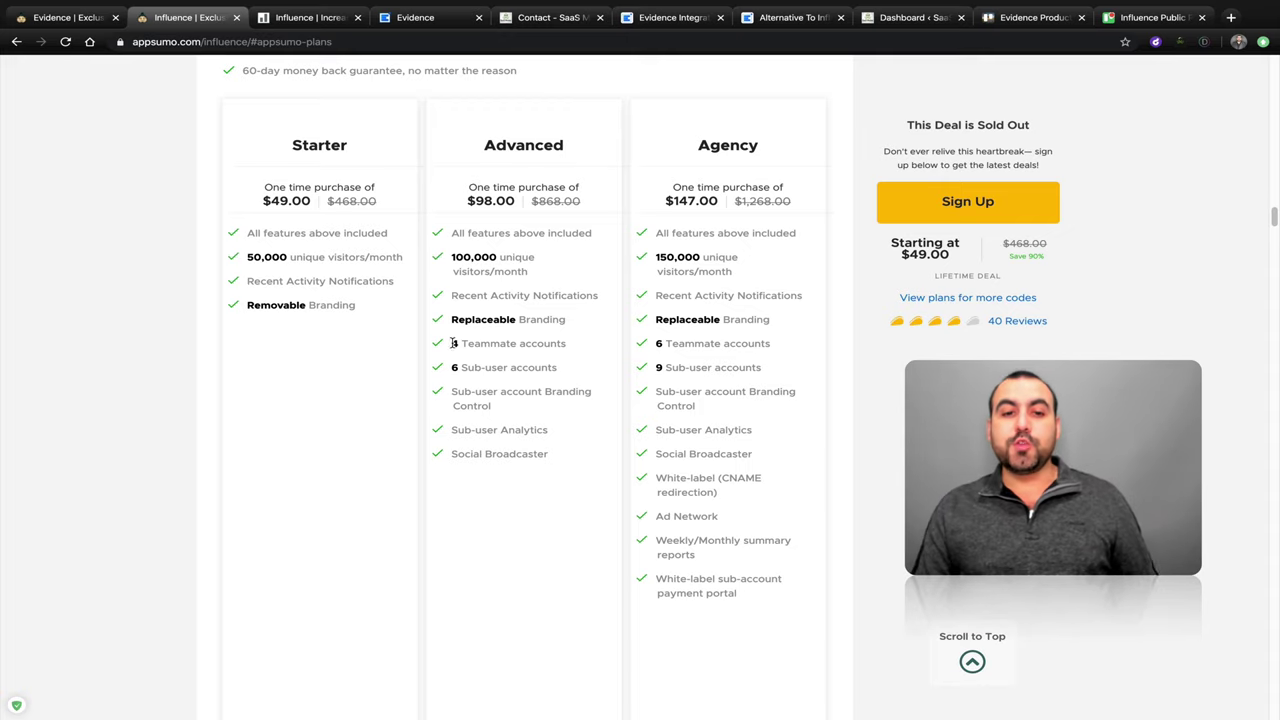
{"action": "left_click_drag", "start_coordinate": [451, 345], "coordinate": [565, 343]}
{"action": "left_click", "coordinate": [565, 343]}
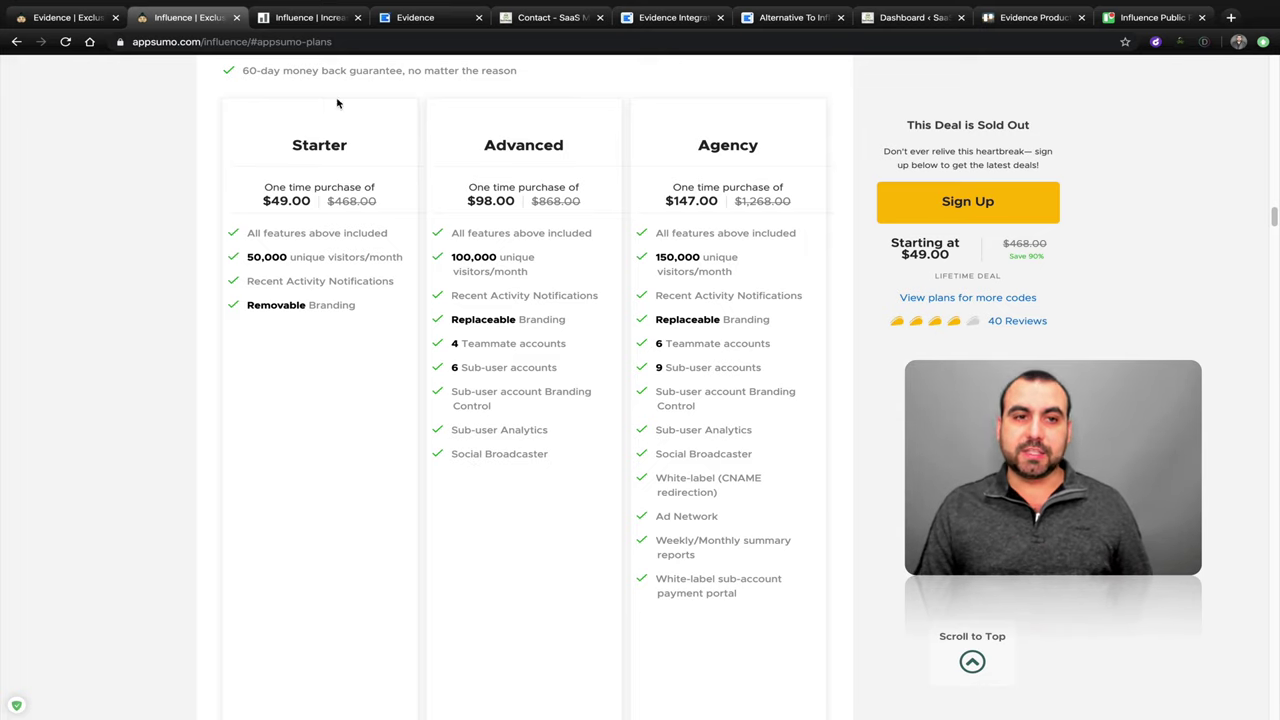
- Examine the user accounts, branding and sub-user accounts of Evidence's Double plan, and check them against Influence's Advanced plan
{"action": "left_click", "coordinate": [95, 20]}
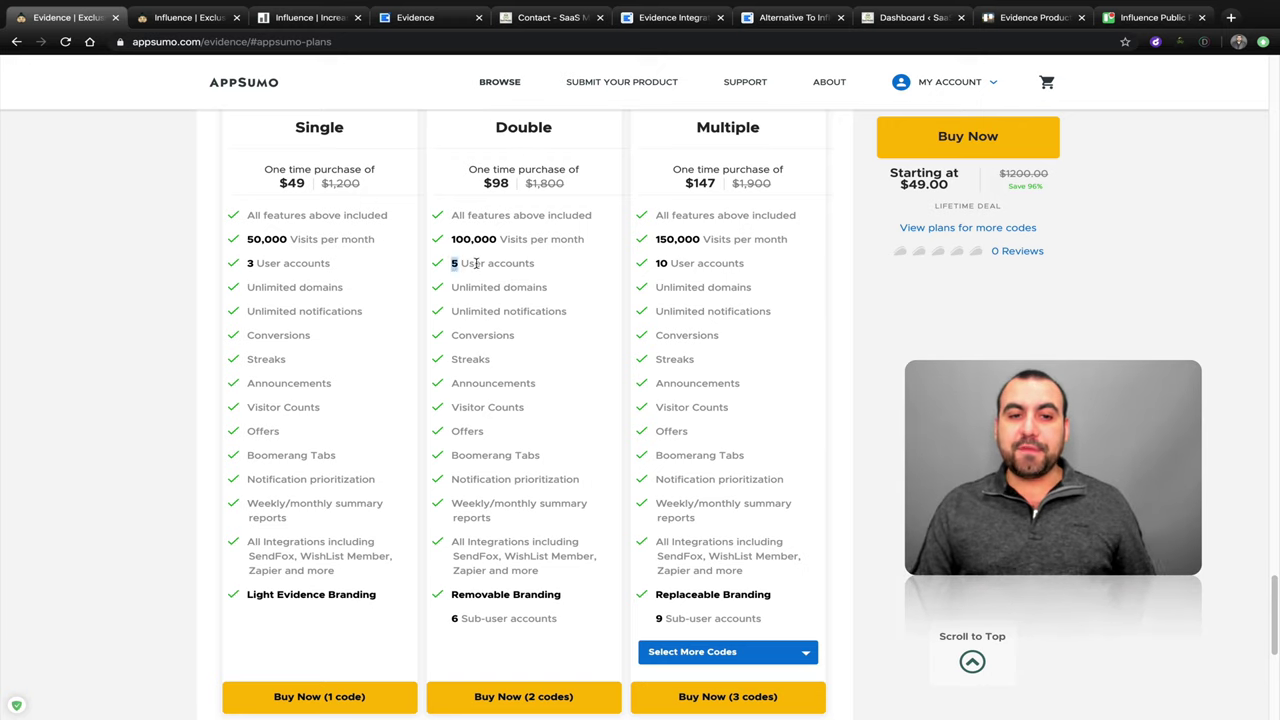
{"action": "left_click_drag", "start_coordinate": [450, 264], "coordinate": [538, 266]}
{"action": "left_click", "coordinate": [538, 266]}
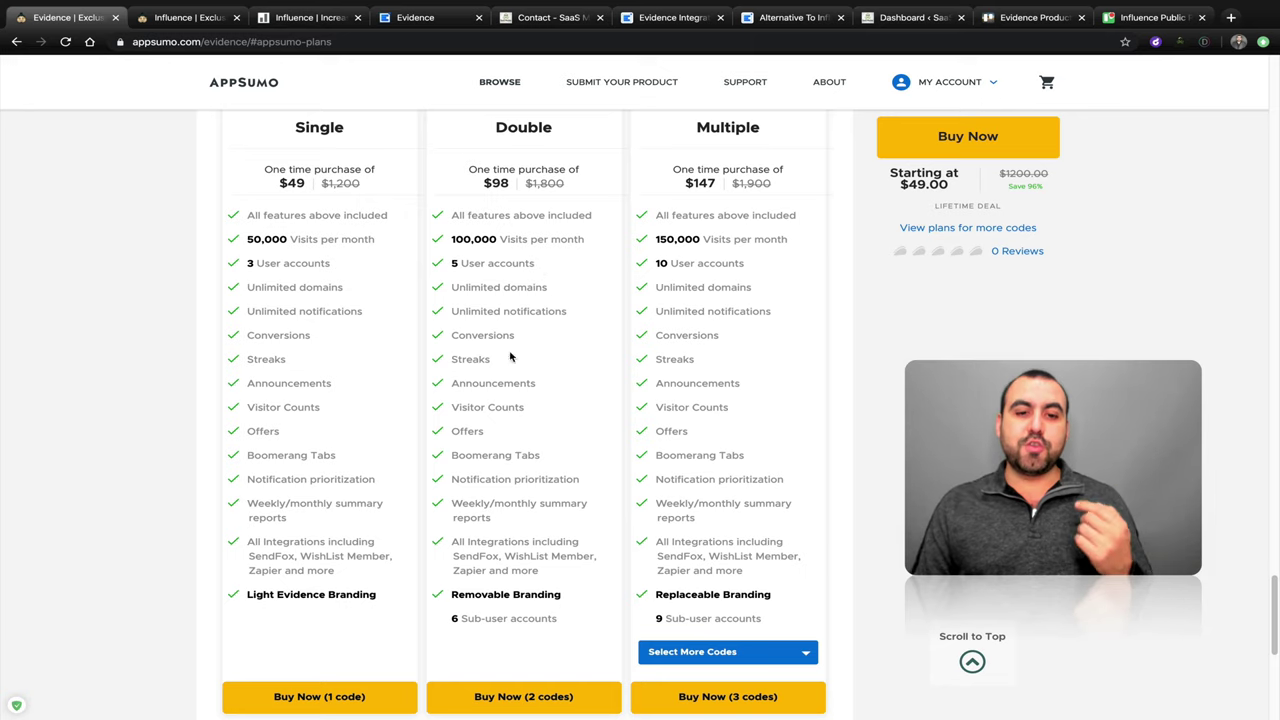
{"action": "left_click_drag", "start_coordinate": [450, 597], "coordinate": [545, 597]}
{"action": "left_click", "coordinate": [545, 597]}
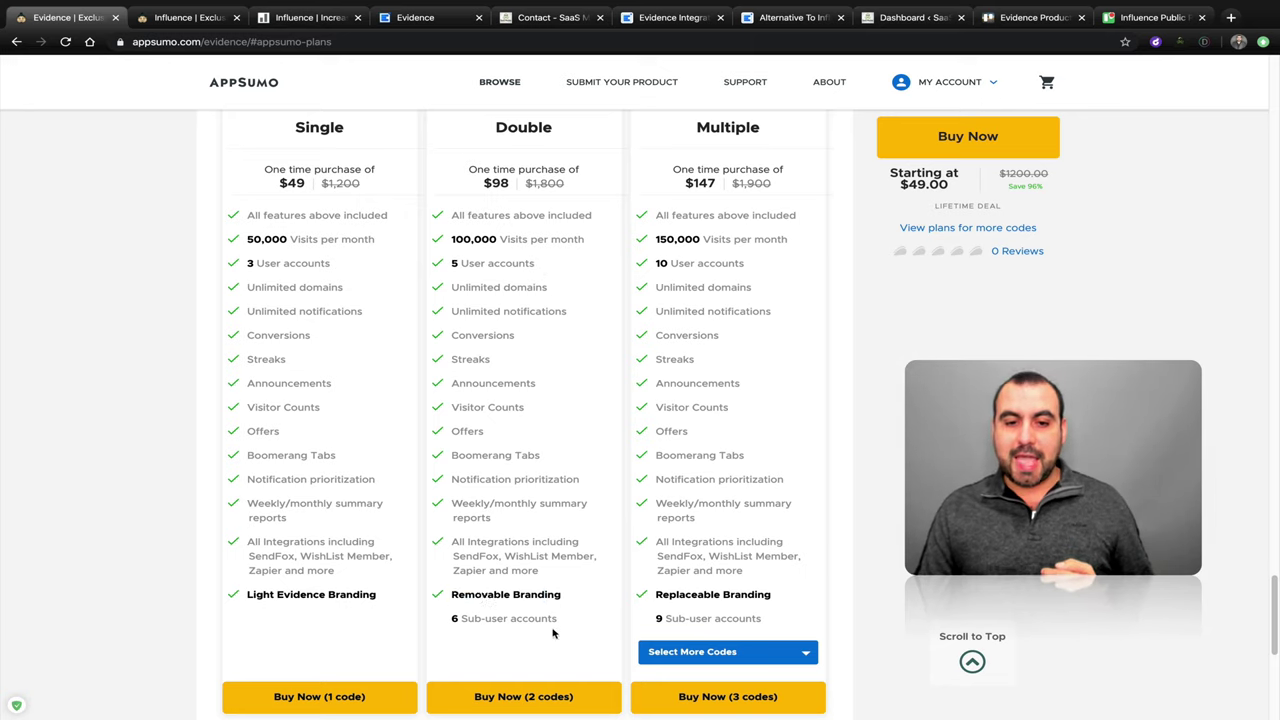
{"action": "left_click_drag", "start_coordinate": [450, 620], "coordinate": [552, 620]}
{"action": "left_click", "coordinate": [570, 624]}
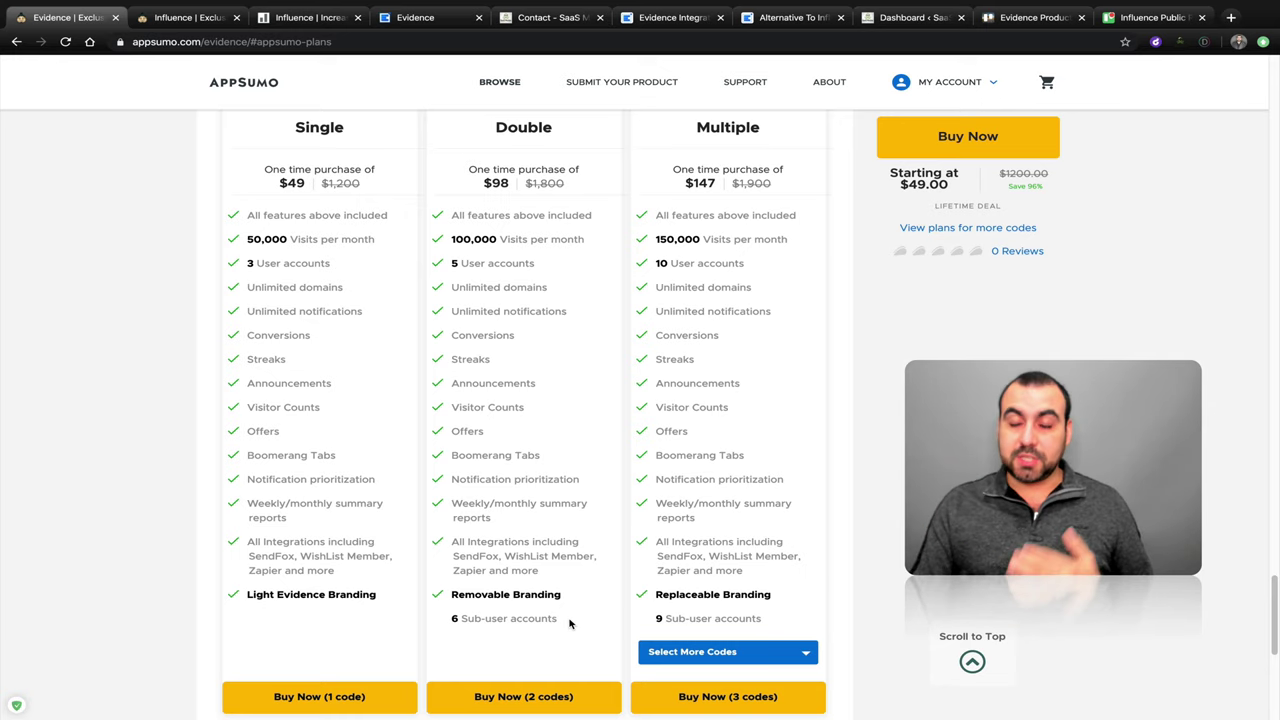
{"action": "left_click", "coordinate": [190, 17]}
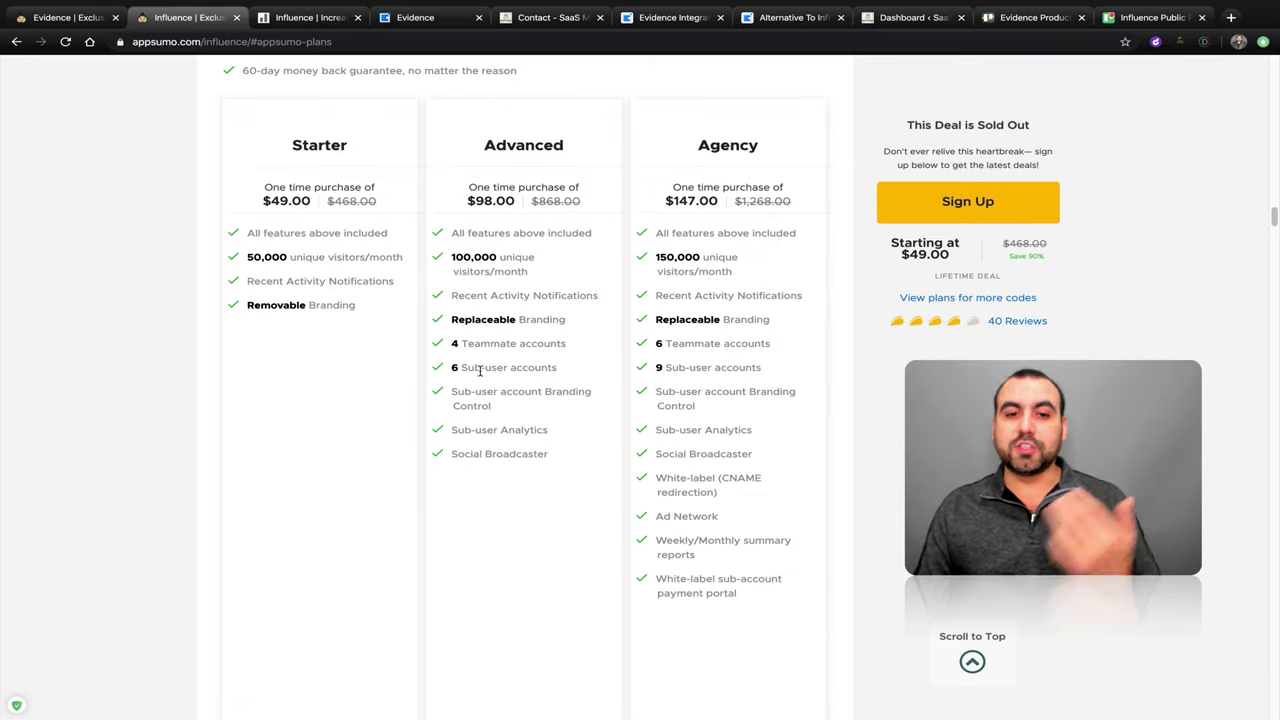
- Review Evidence's Multiple plan, highlighting its monthly visits limit
{"action": "left_click", "coordinate": [65, 17]}
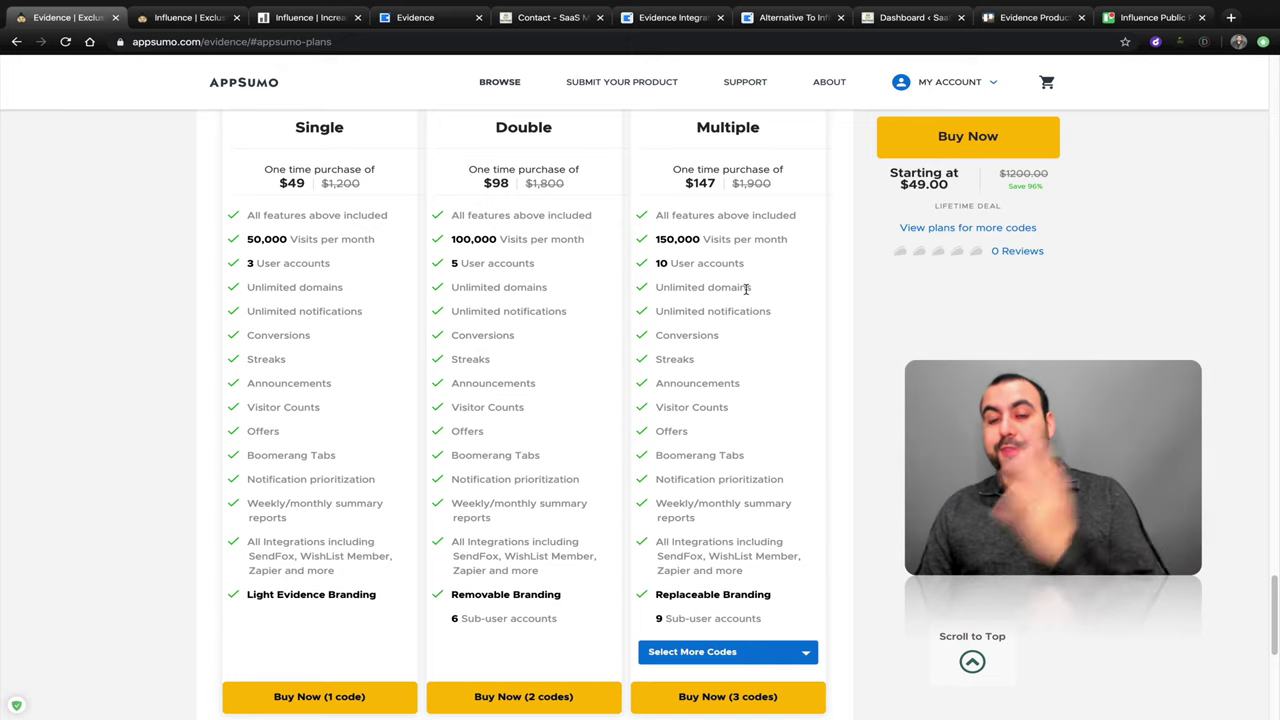
{"action": "left_click_drag", "start_coordinate": [655, 240], "coordinate": [704, 239]}
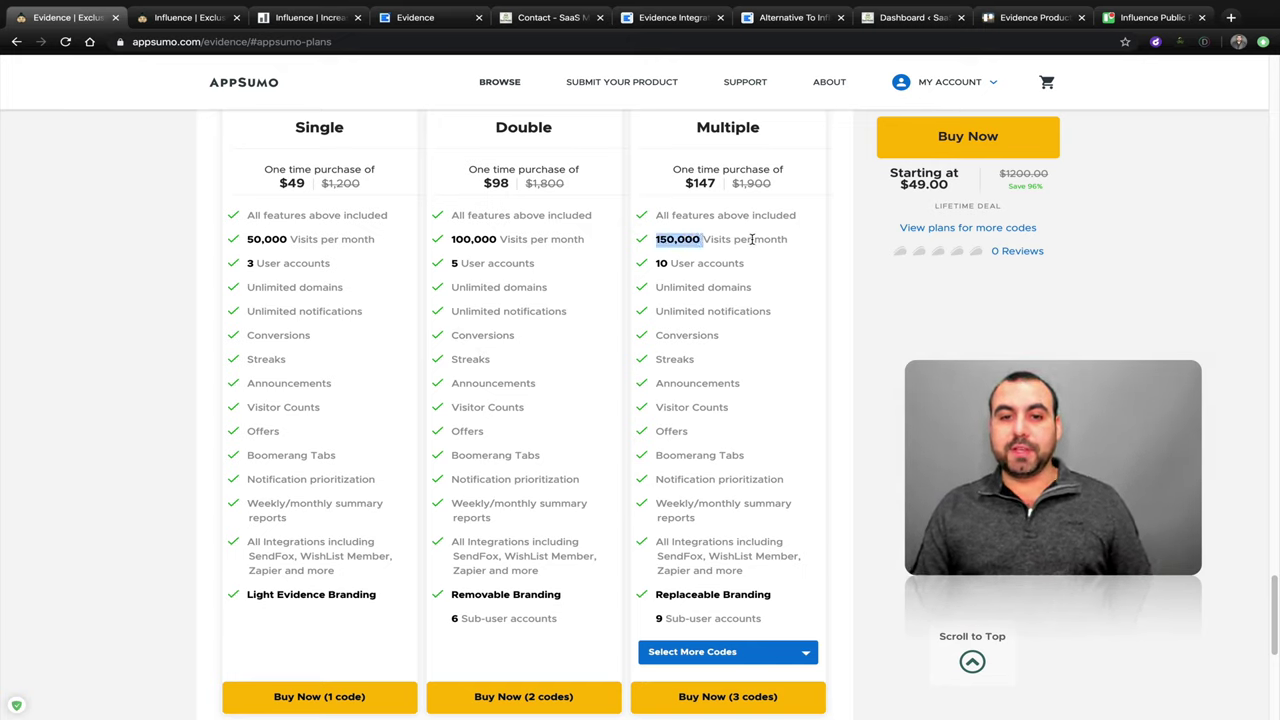
{"action": "left_click", "coordinate": [752, 239]}
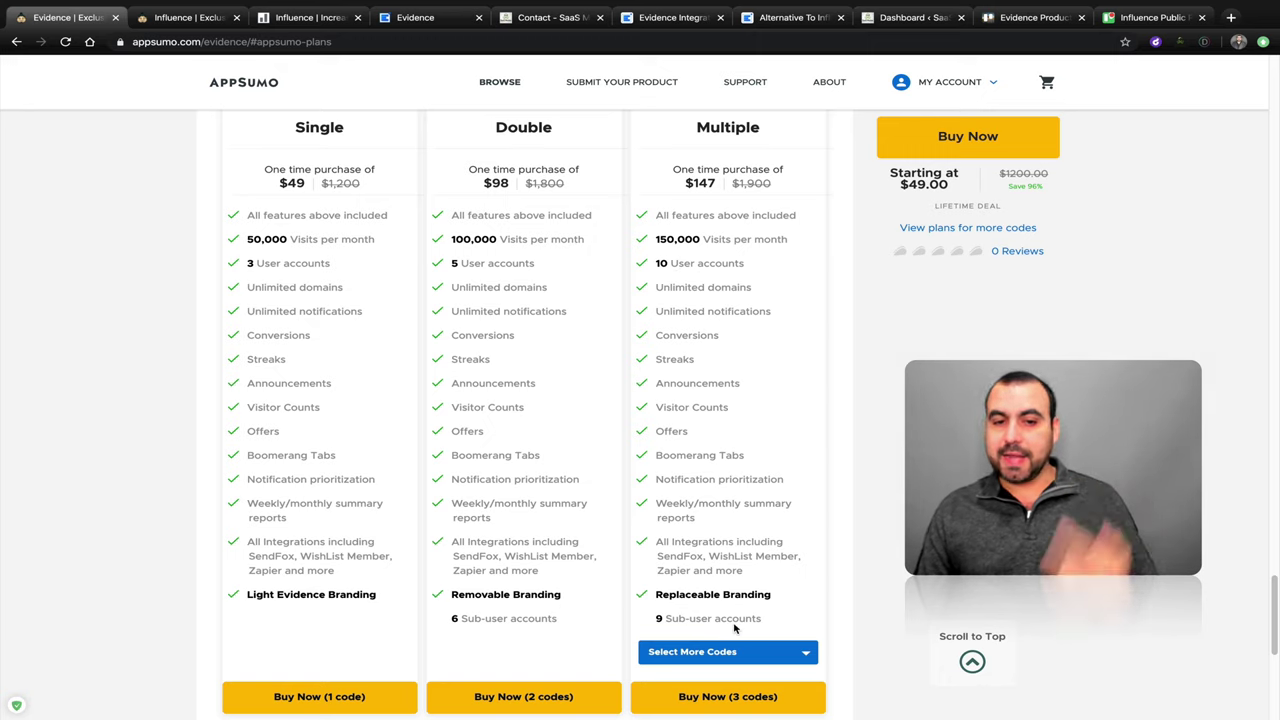
- Review Influence's Agency plan, highlighting the visitor limit, the white-label sub-account payment portal and CNAME redirection
{"action": "left_click", "coordinate": [200, 18]}
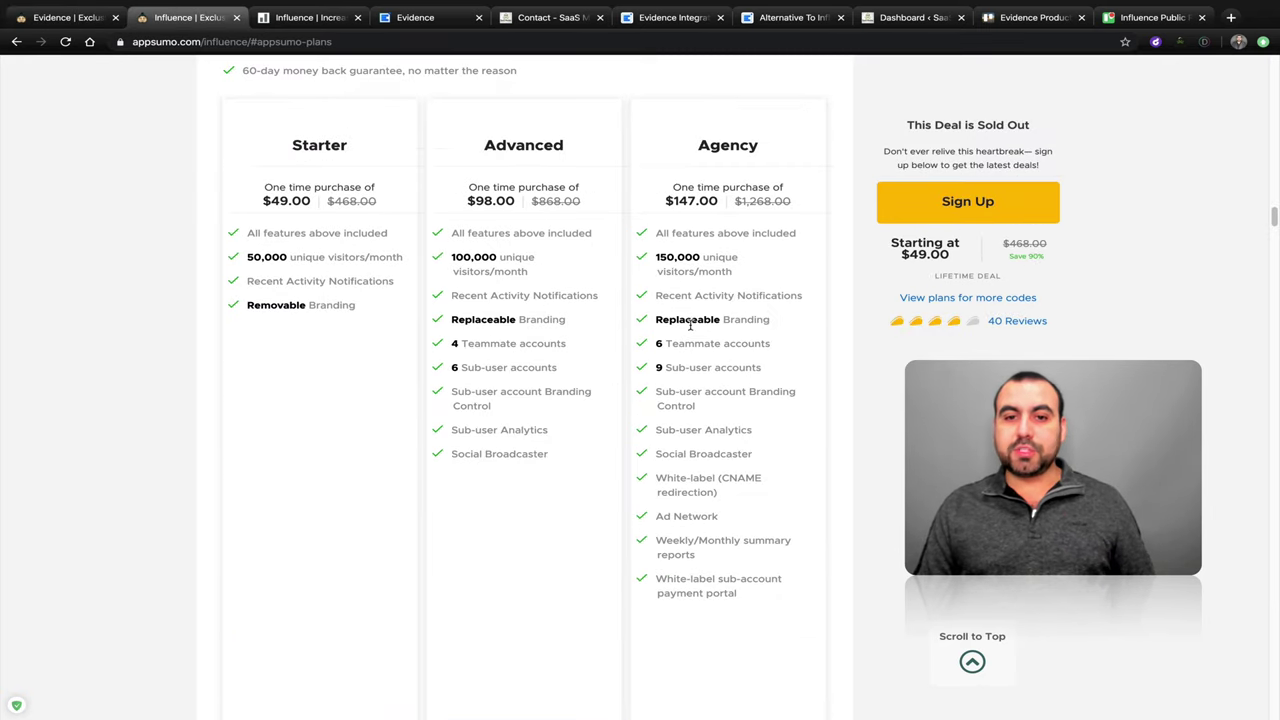
{"action": "left_click_drag", "start_coordinate": [657, 258], "coordinate": [706, 258]}
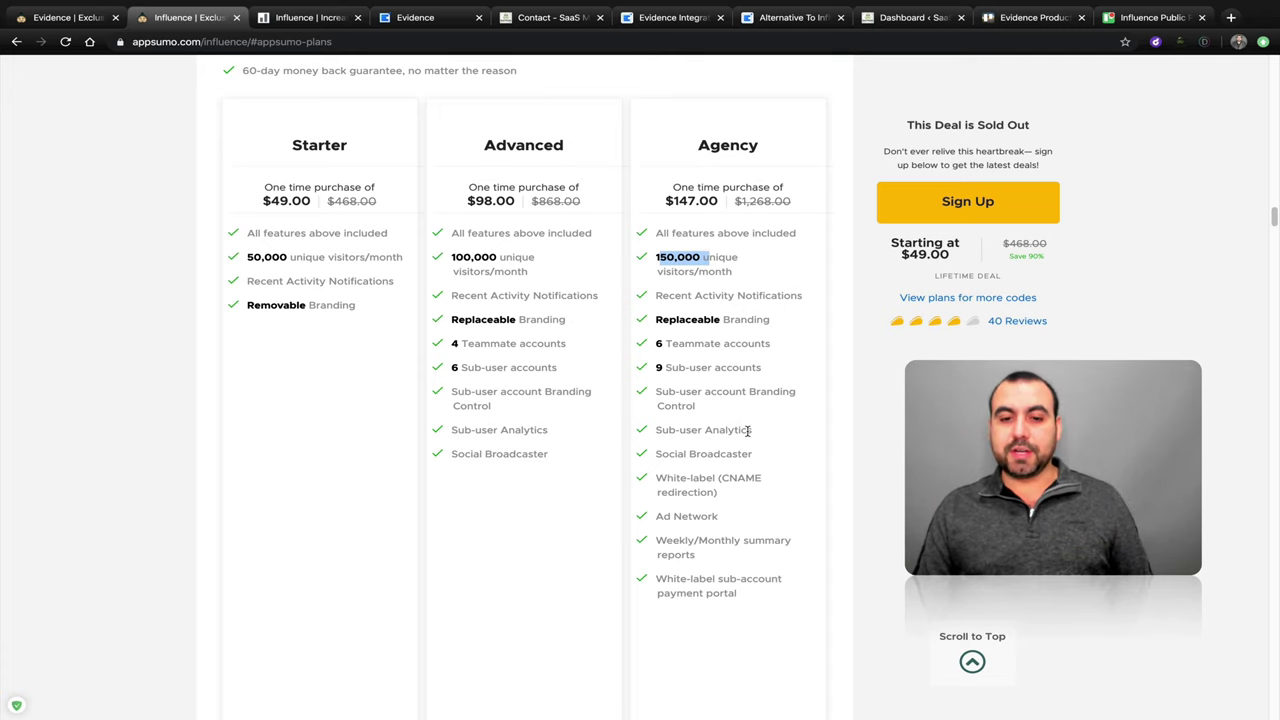
{"action": "left_click_drag", "start_coordinate": [656, 580], "coordinate": [811, 609]}
{"action": "left_click", "coordinate": [765, 607]}
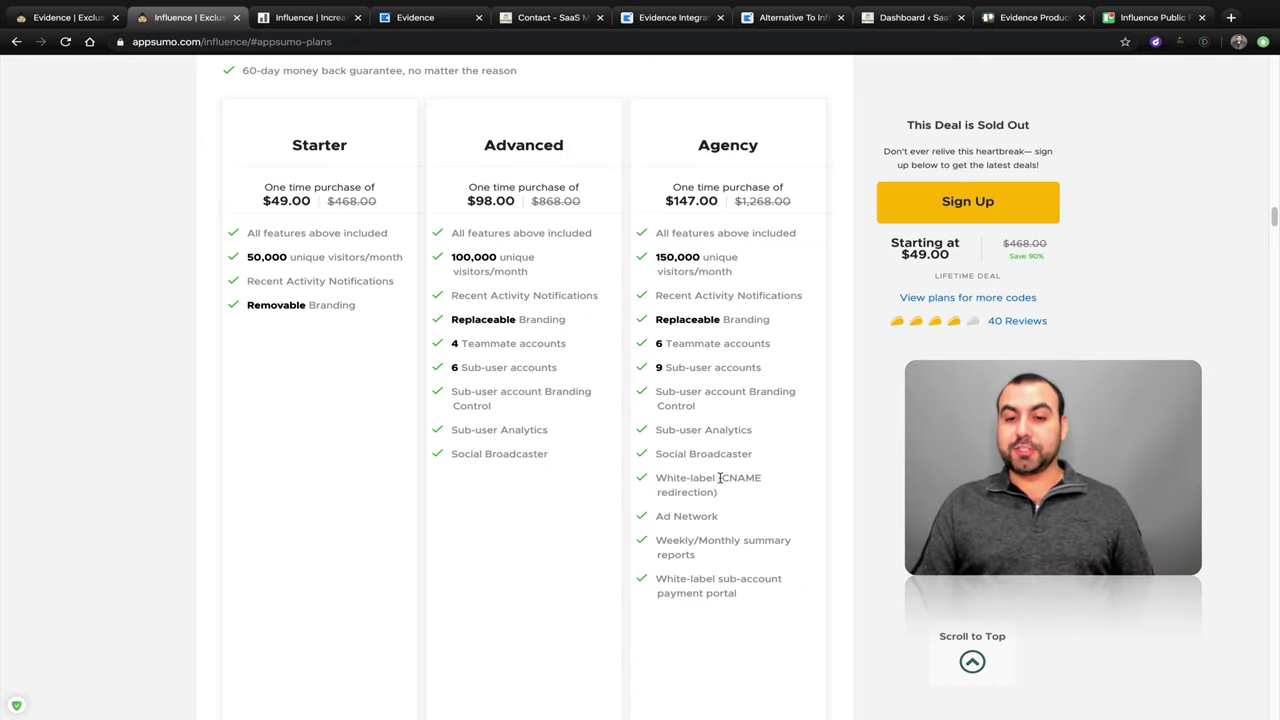
{"action": "left_click_drag", "start_coordinate": [719, 478], "coordinate": [746, 508]}
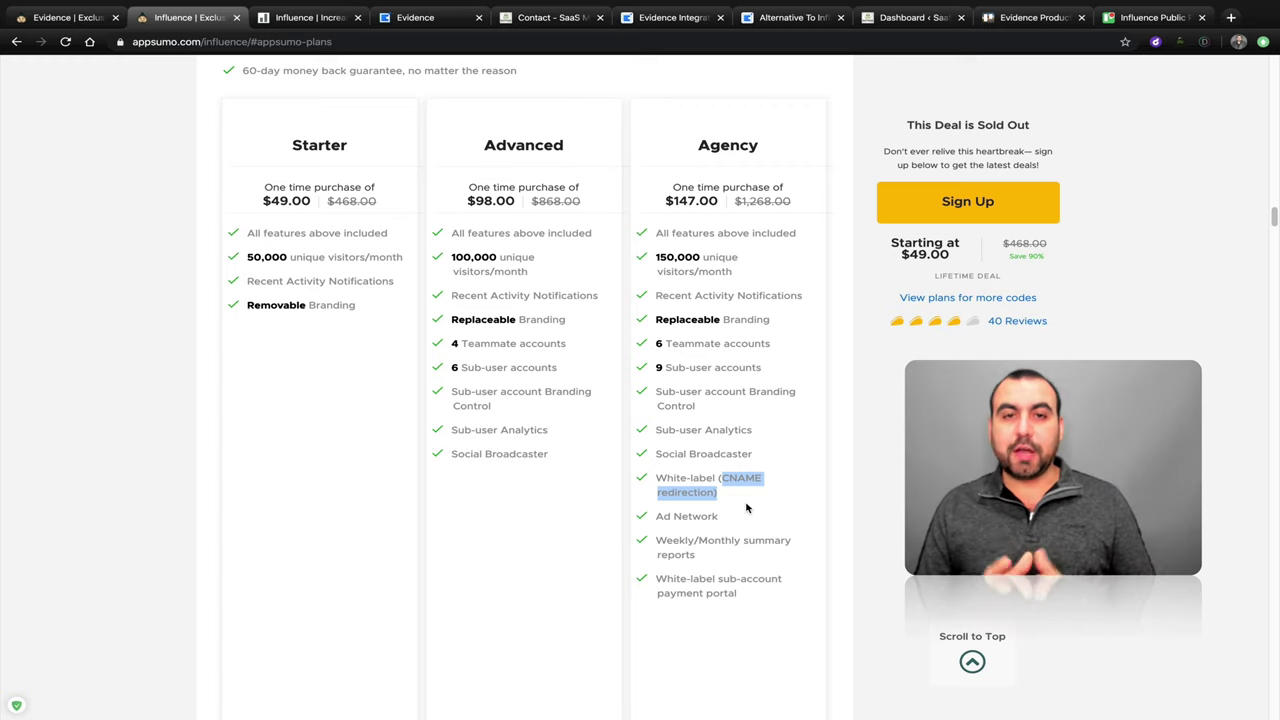
- Bring up the Evidence app's quick-start page and place its browser tab before the Influence app's tab
{"action": "left_click", "coordinate": [96, 25]}
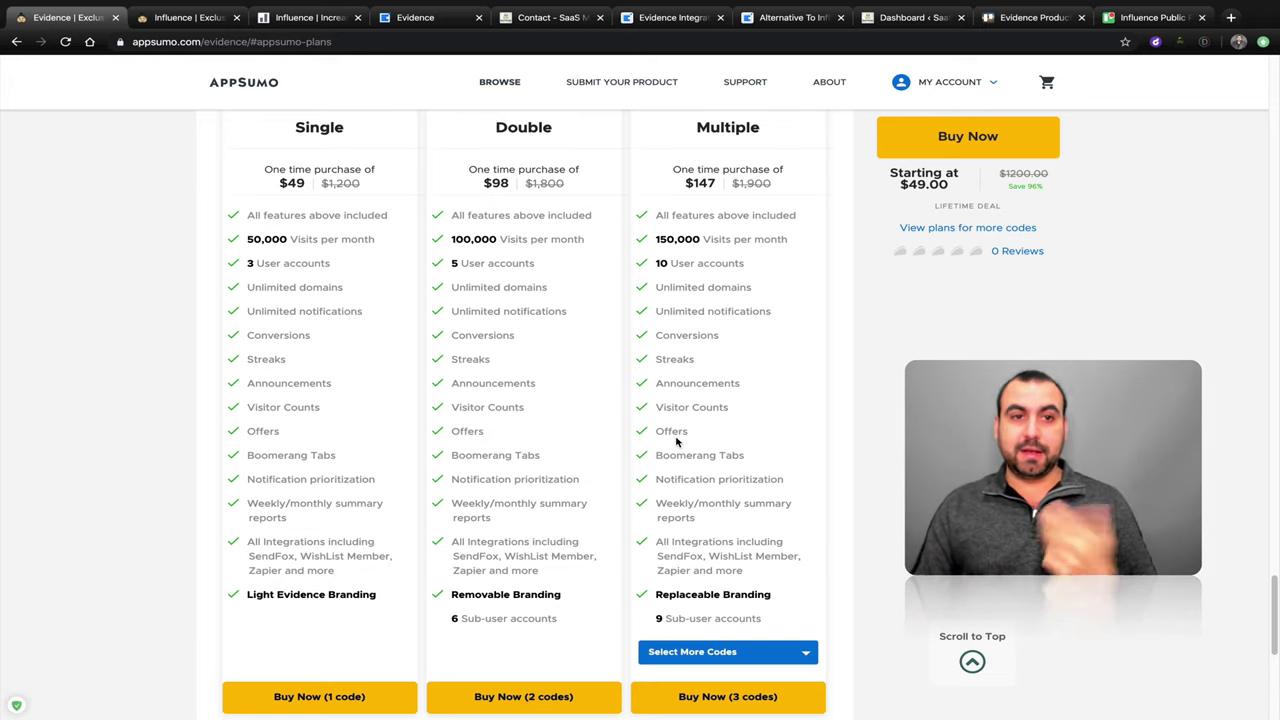
{"action": "left_click", "coordinate": [394, 20]}
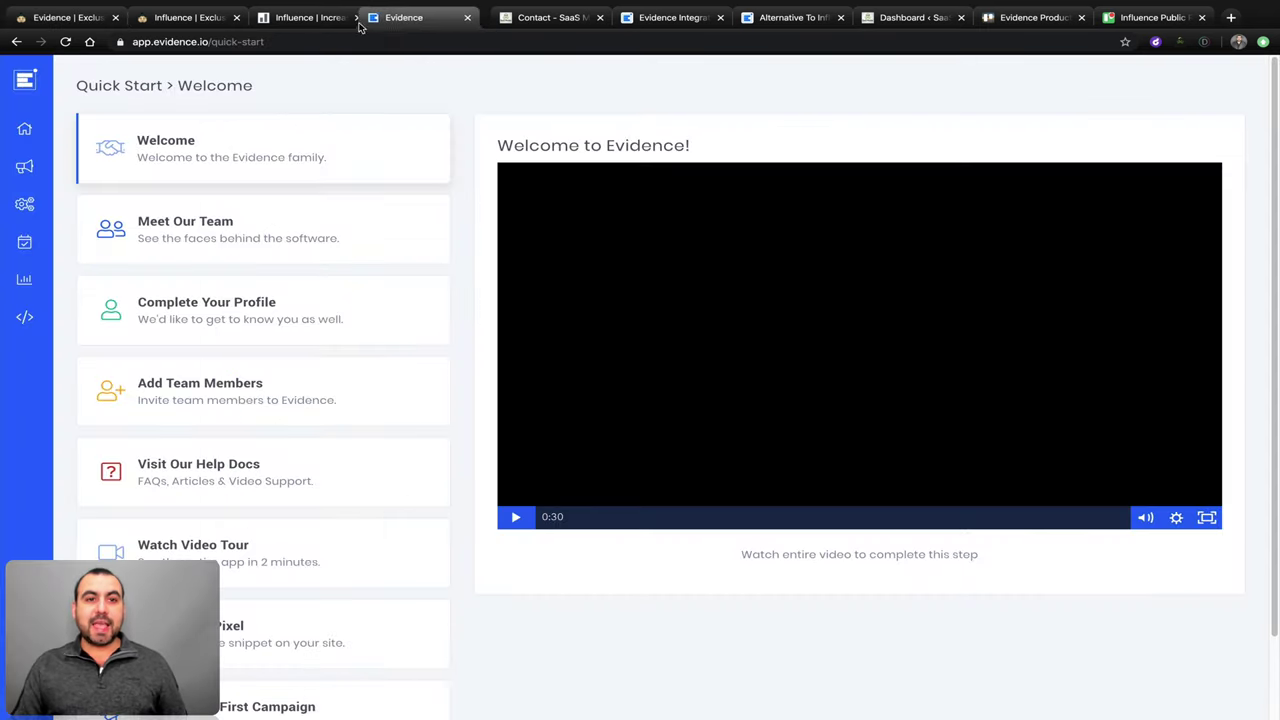
{"action": "left_click_drag", "start_coordinate": [394, 20], "coordinate": [268, 20]}
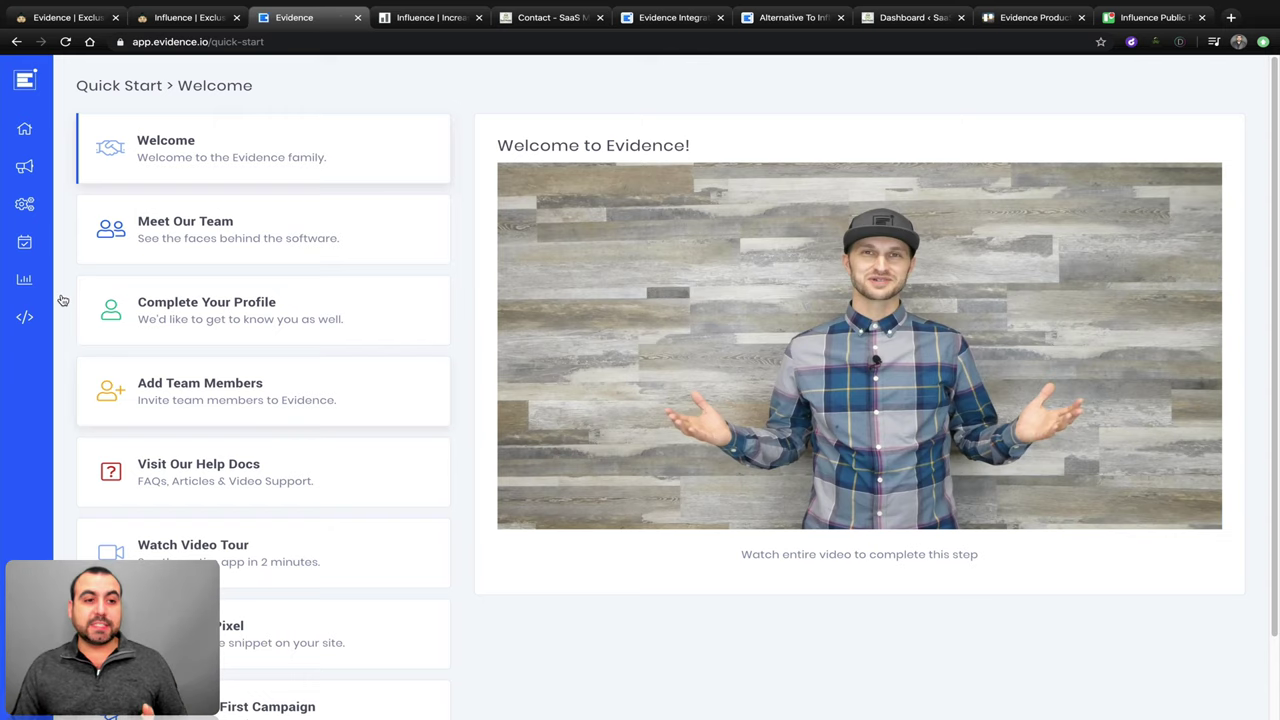
{"action": "mouse_move", "coordinate": [30, 290]}
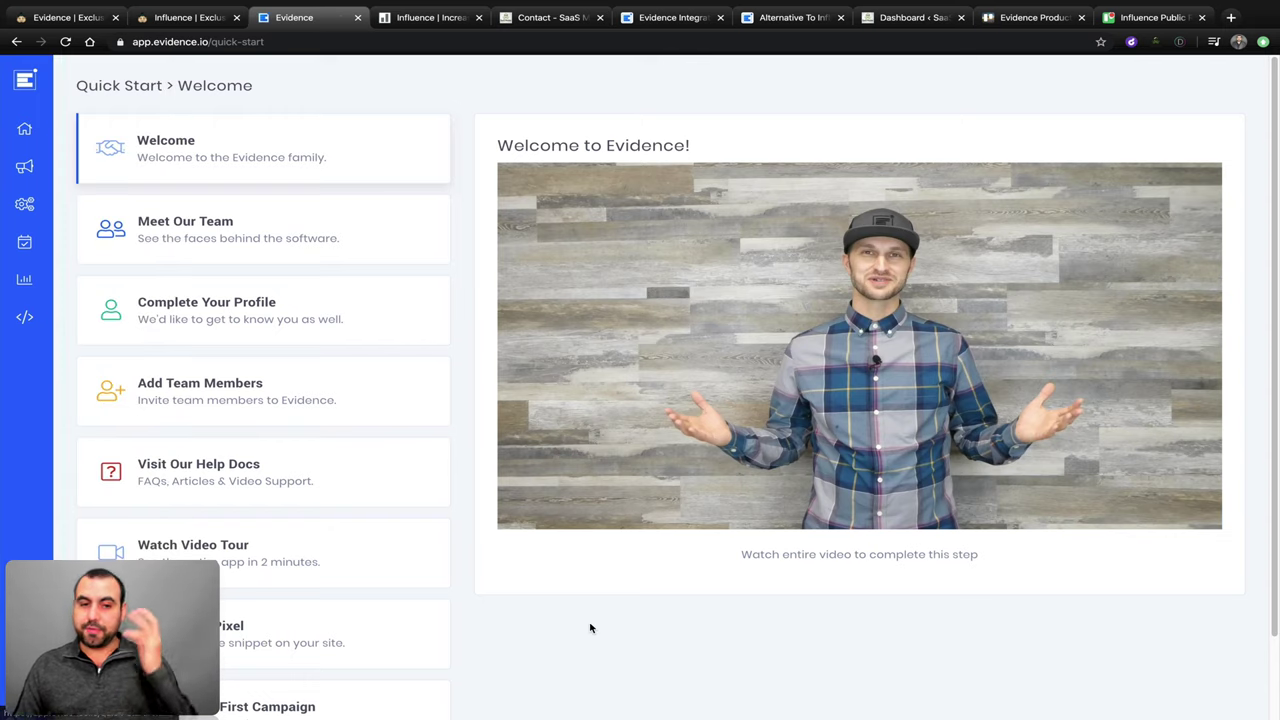
- Switch to the Influence app and look over its home dashboard with the Daily Visitors Log chart
{"action": "left_click", "coordinate": [423, 22]}
{"action": "left_click", "coordinate": [25, 88]}
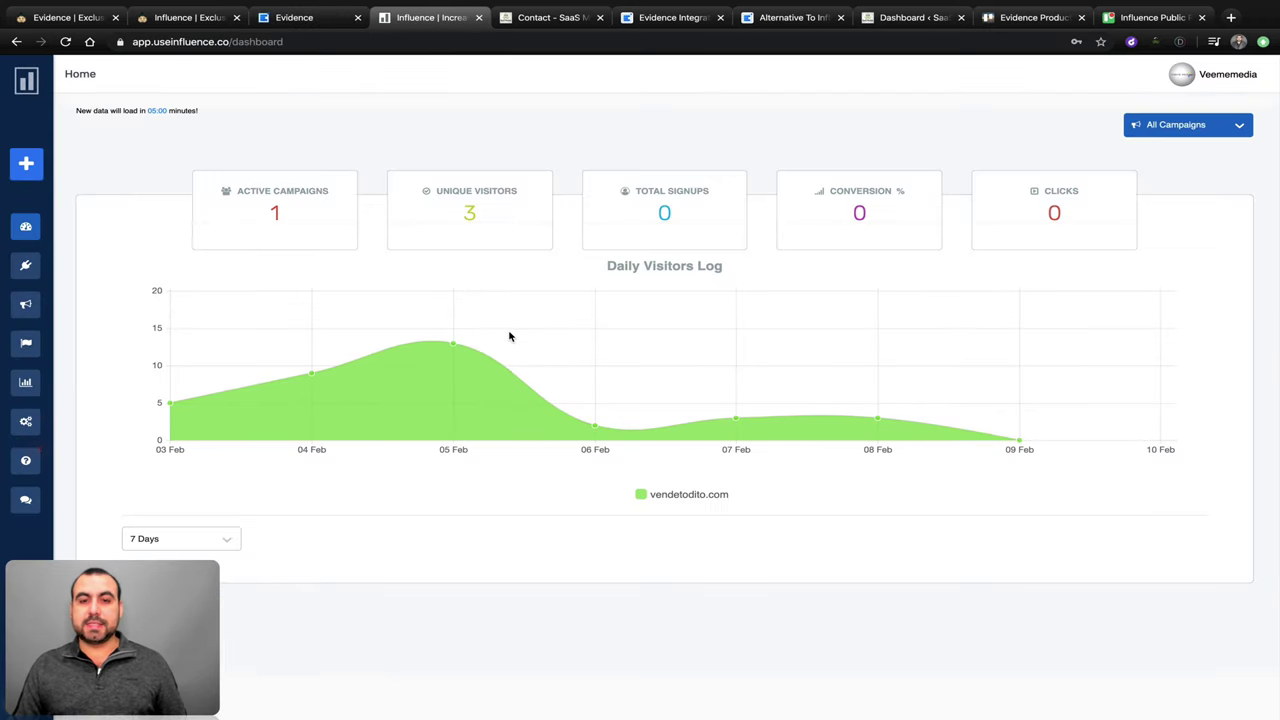
{"action": "mouse_move", "coordinate": [733, 408]}
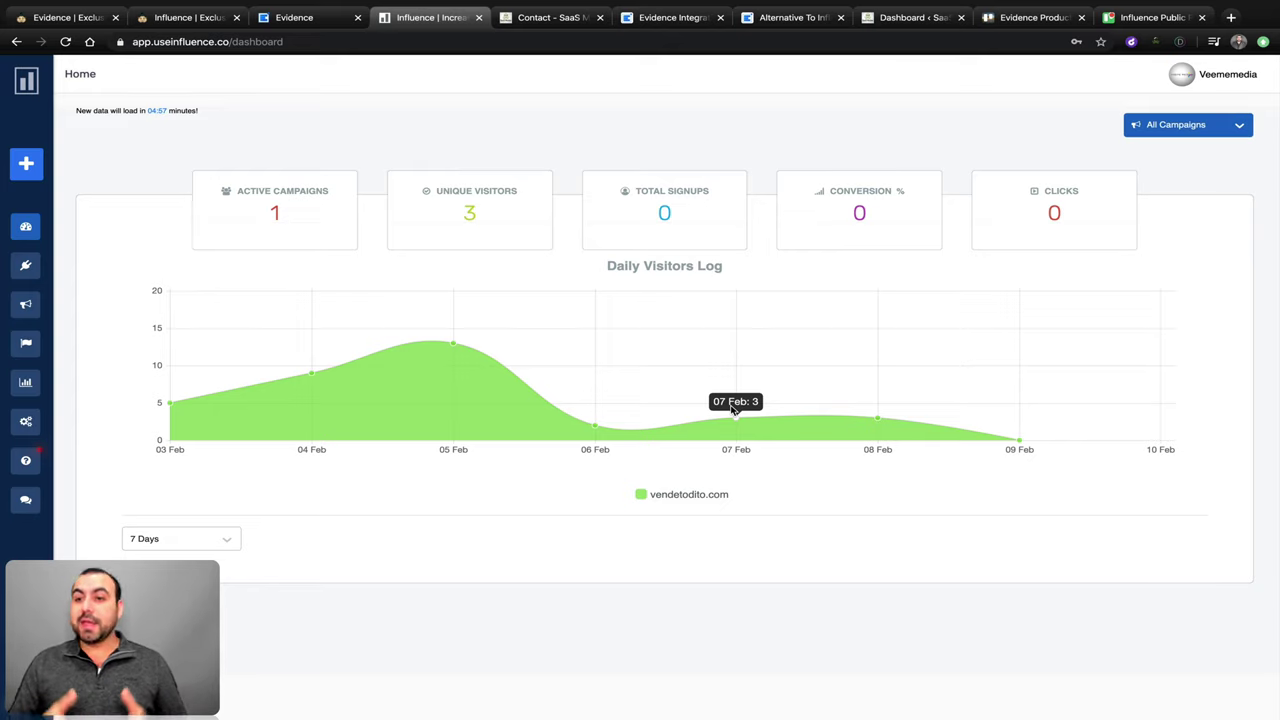
{"action": "mouse_move", "coordinate": [447, 315]}
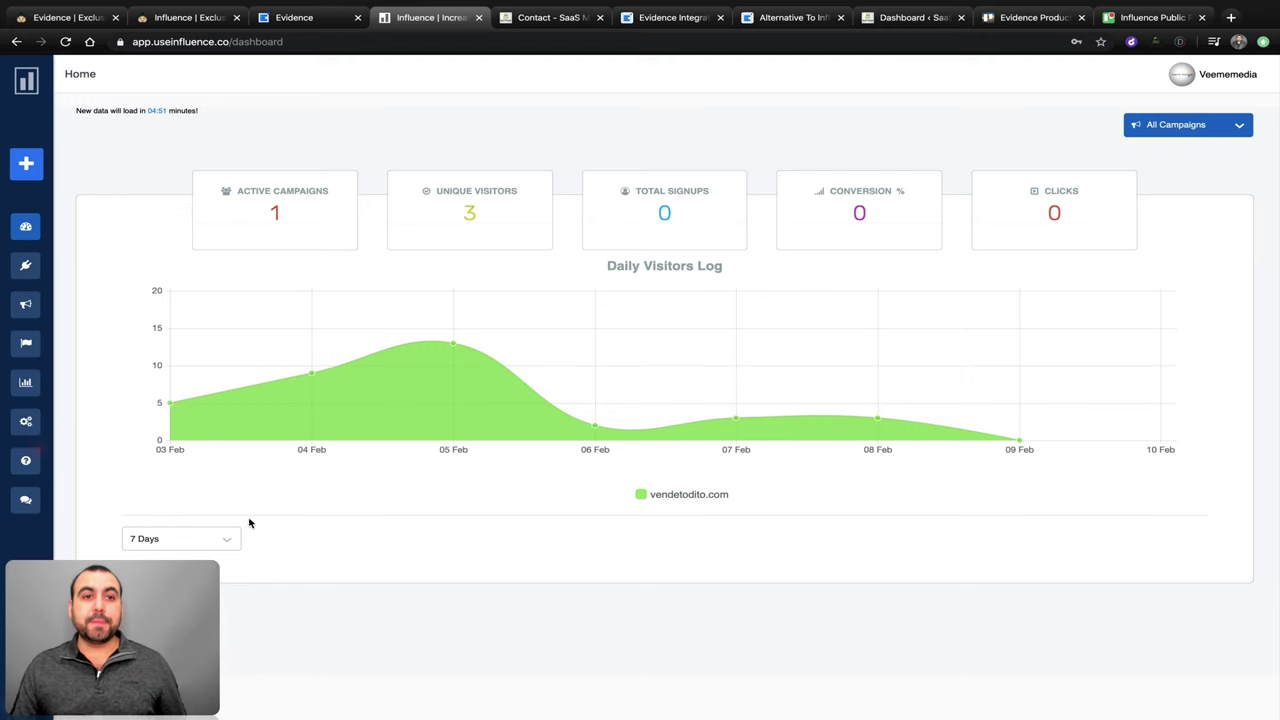
- Return to the Evidence app and create a new campaign named "tsting"
{"action": "left_click", "coordinate": [291, 18]}
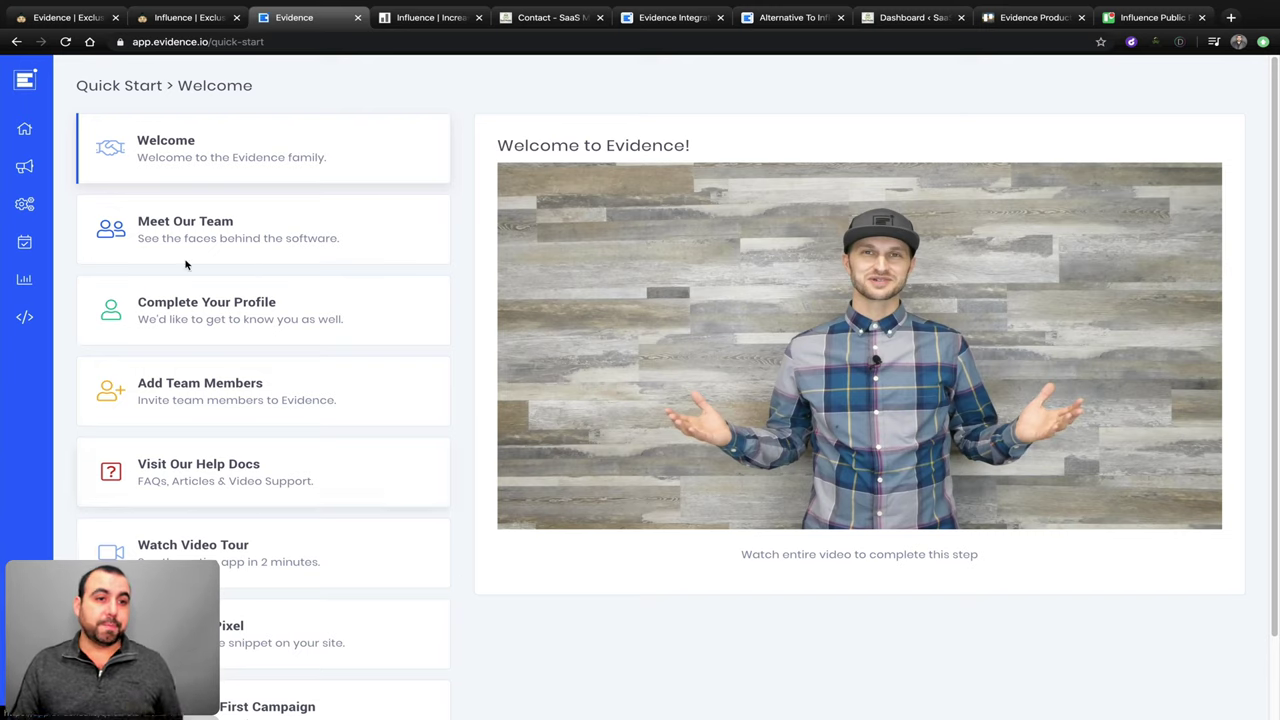
{"action": "mouse_move", "coordinate": [24, 172]}
{"action": "left_click", "coordinate": [80, 172]}
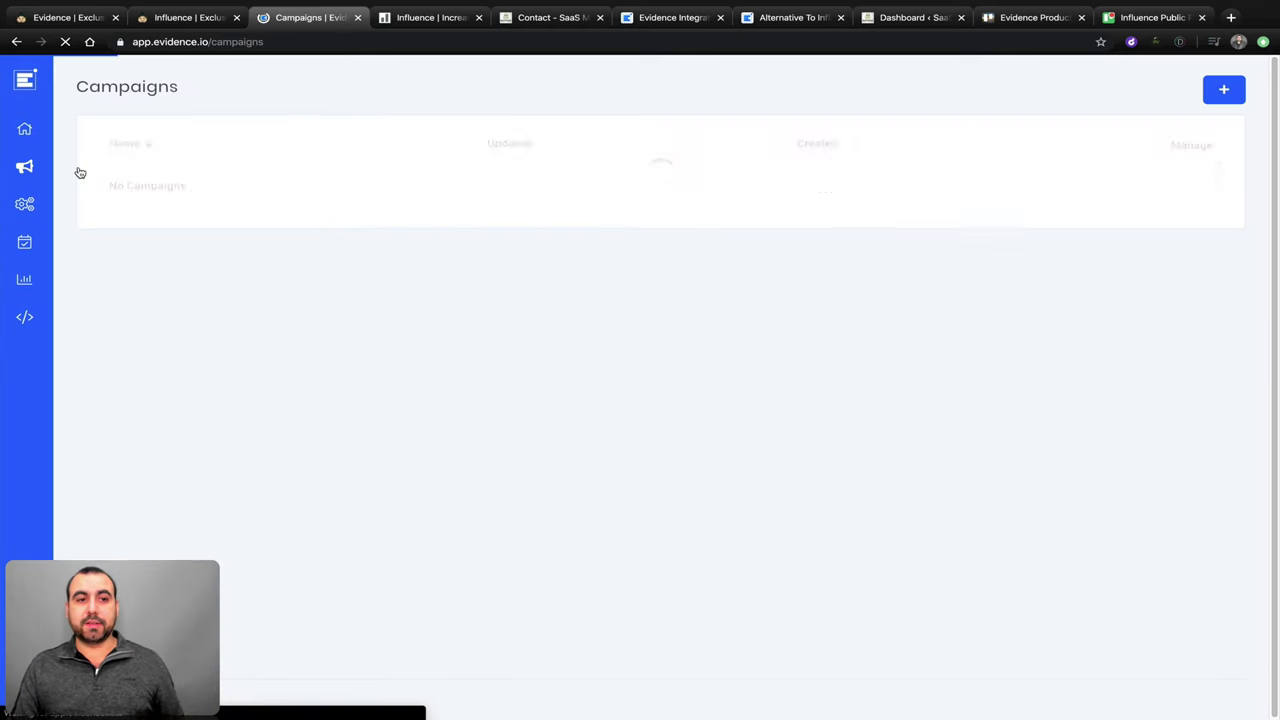
{"action": "left_click", "coordinate": [1224, 89]}
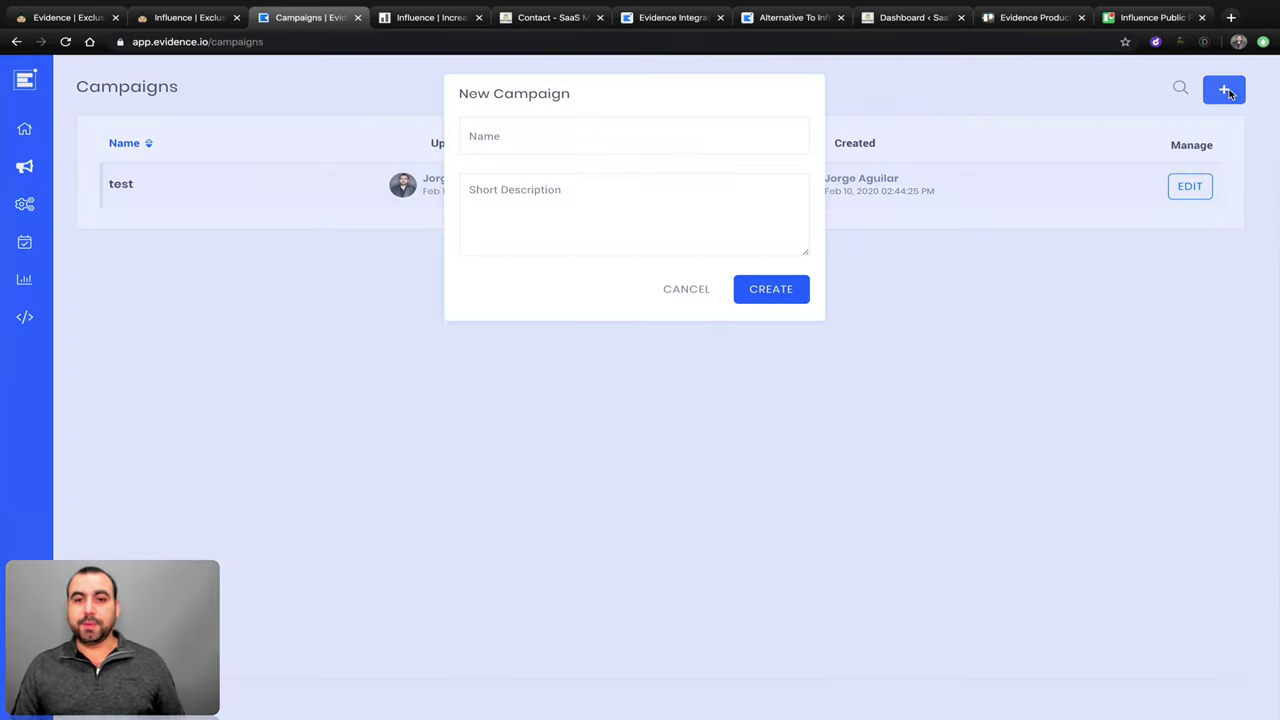
{"action": "left_click", "coordinate": [615, 146]}
{"action": "type", "text": "tsting"}
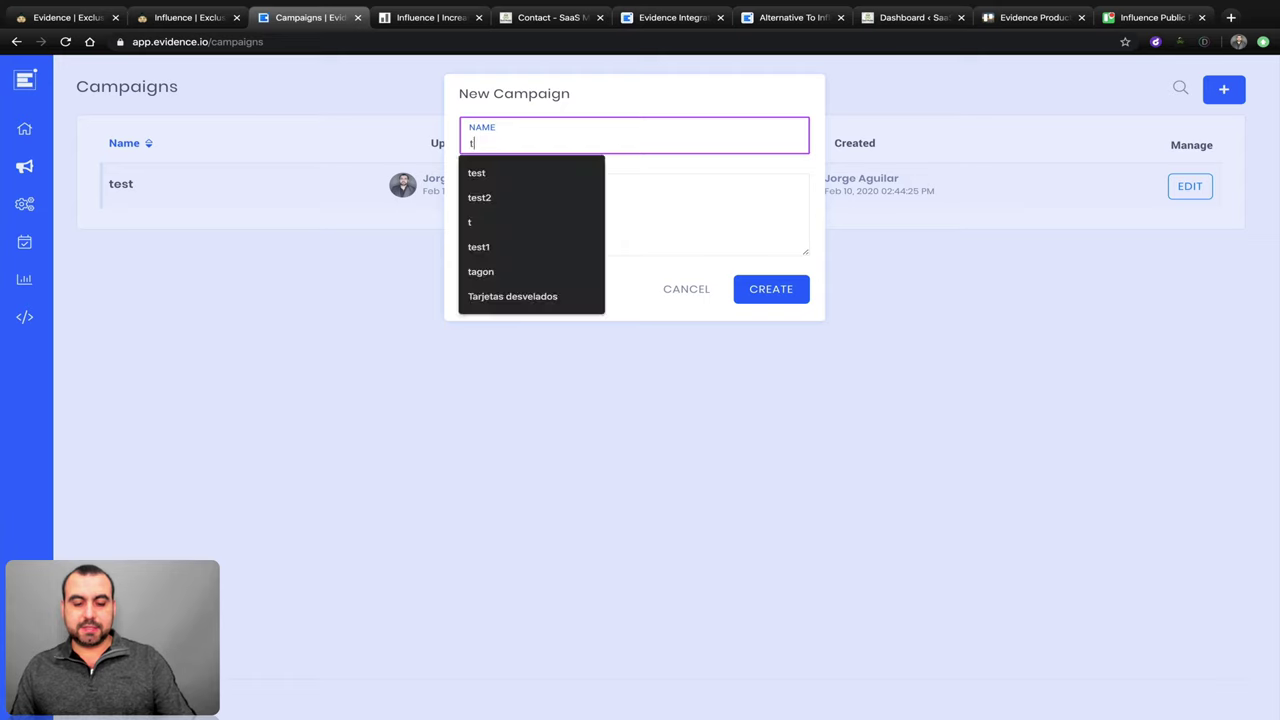
{"action": "left_click", "coordinate": [780, 298]}
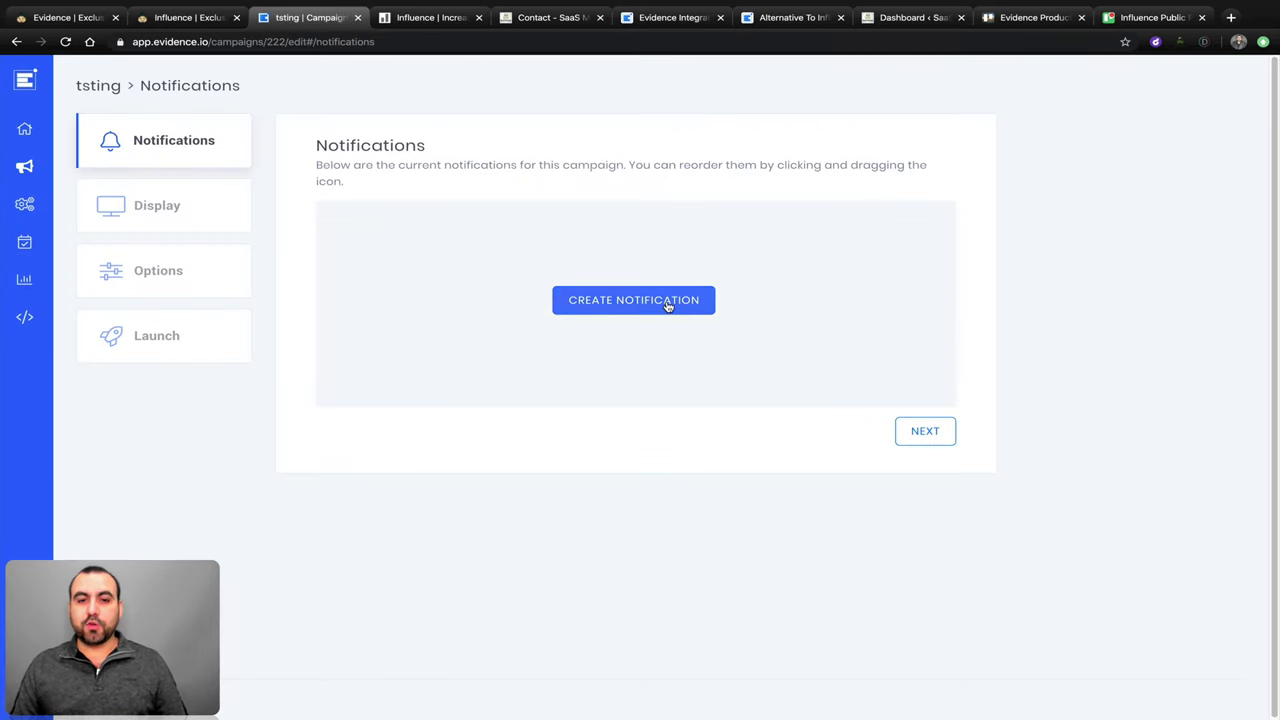
- Create a notification named "test1" of the Conversions type in the campaign
{"action": "left_click", "coordinate": [668, 305]}
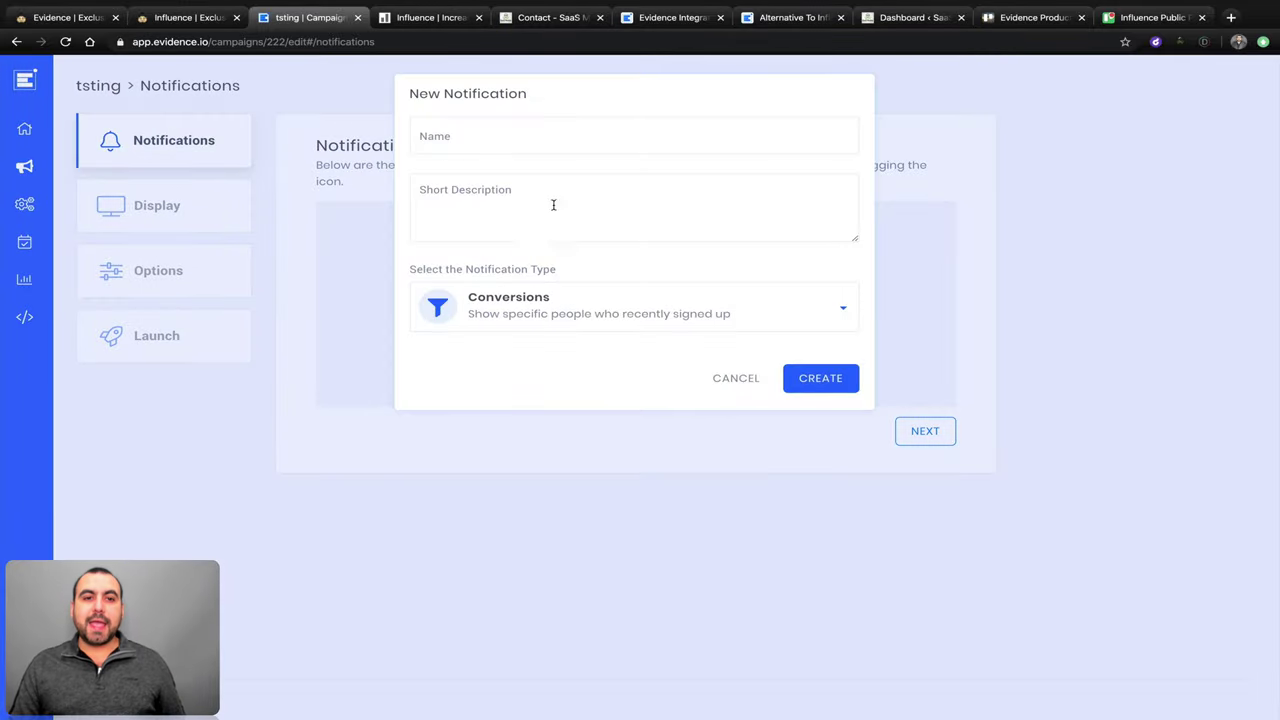
{"action": "left_click", "coordinate": [498, 136]}
{"action": "type", "text": "test11"}
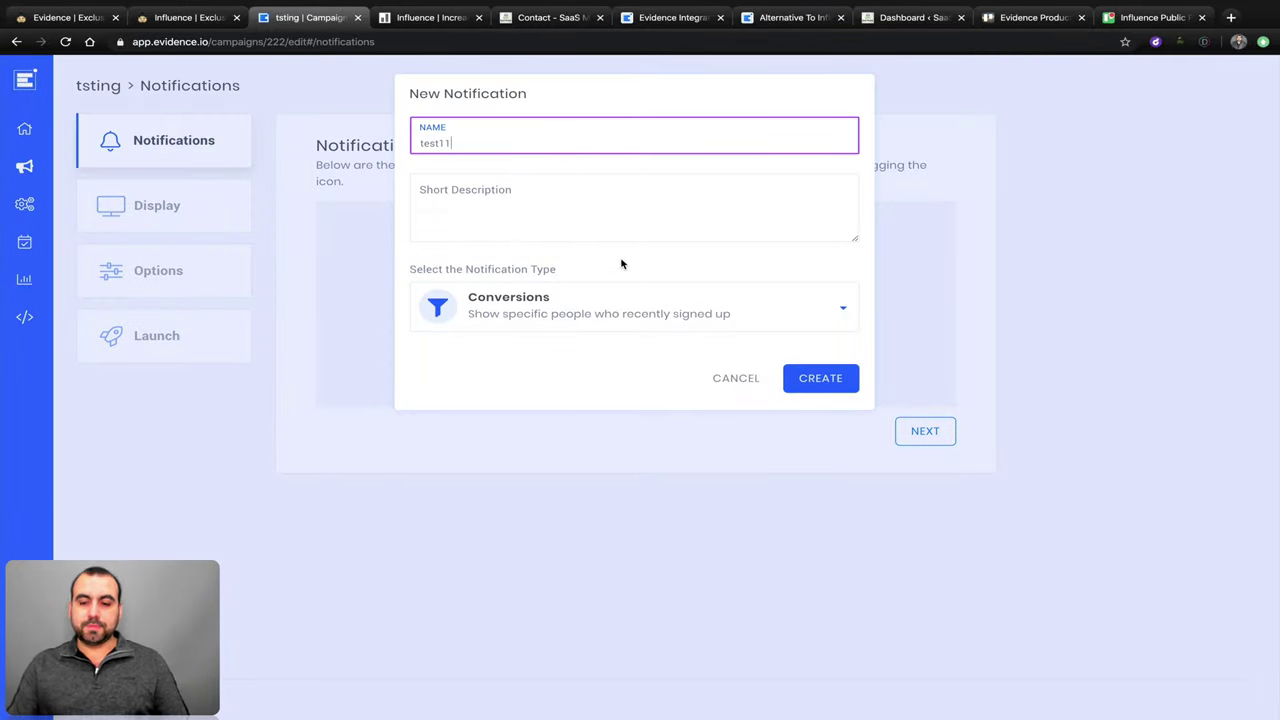
{"action": "key", "text": "BackSpace"}
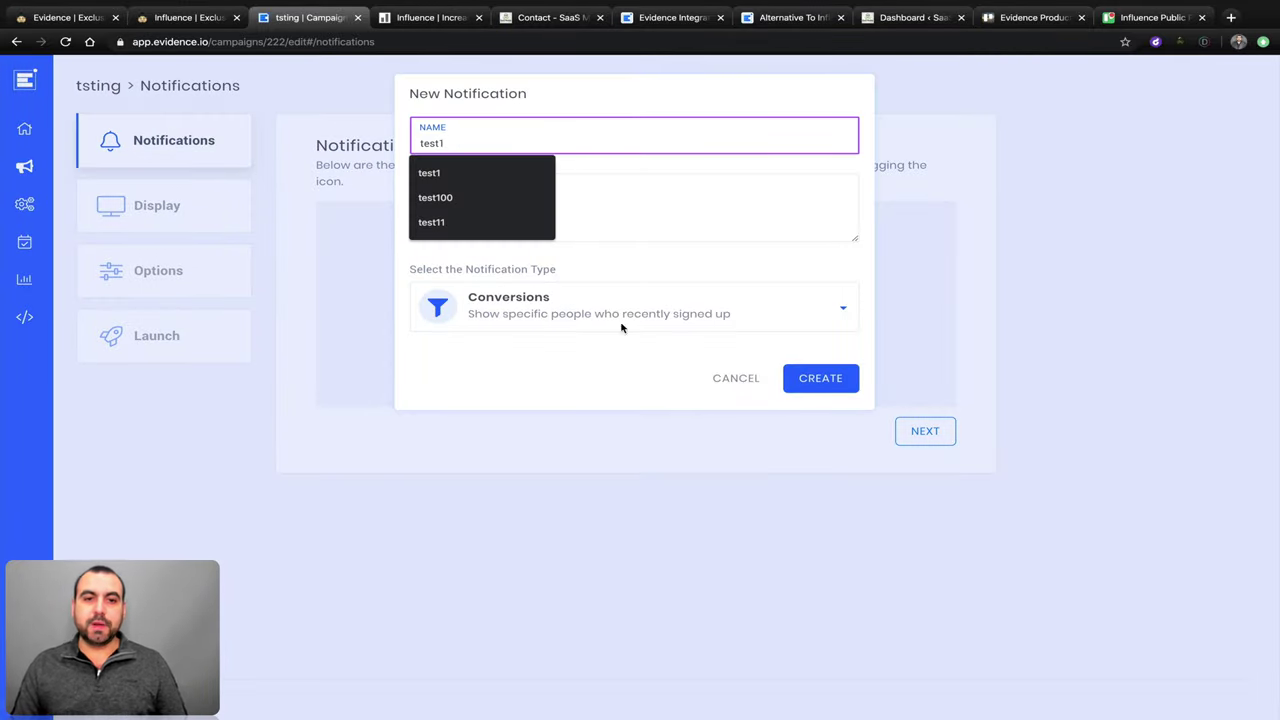
{"action": "left_click", "coordinate": [647, 274]}
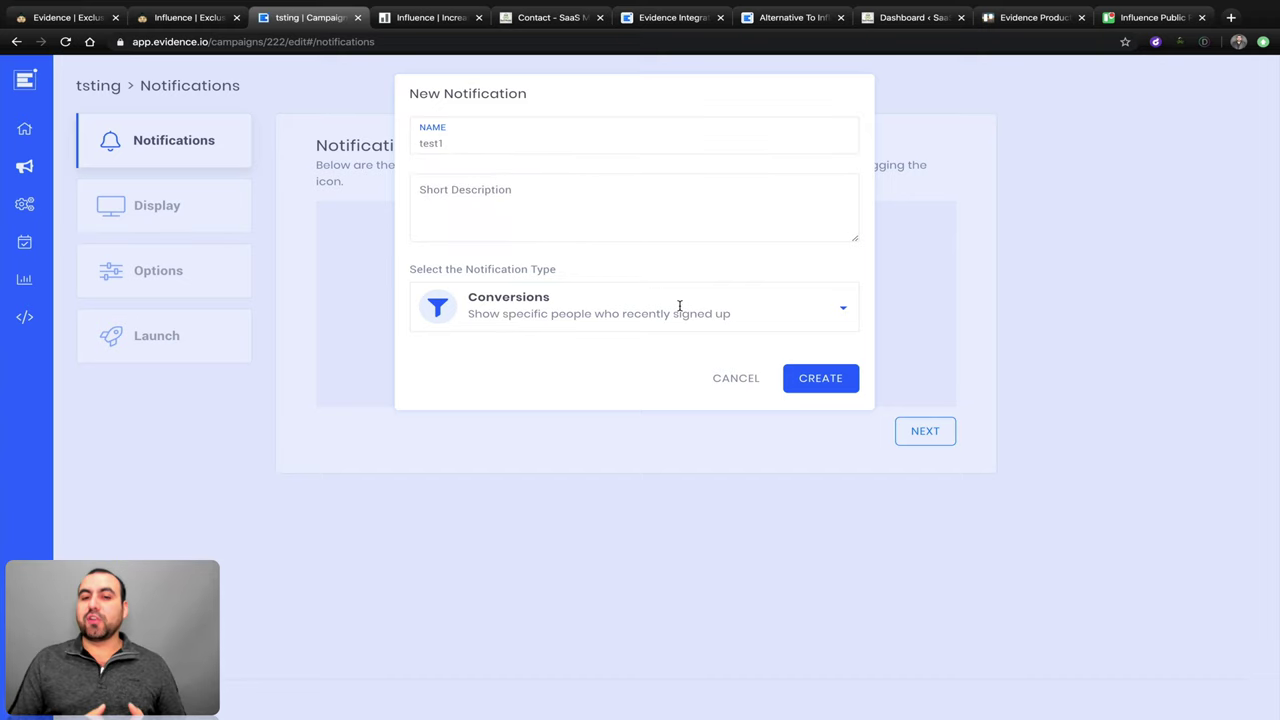
{"action": "left_click", "coordinate": [680, 307]}
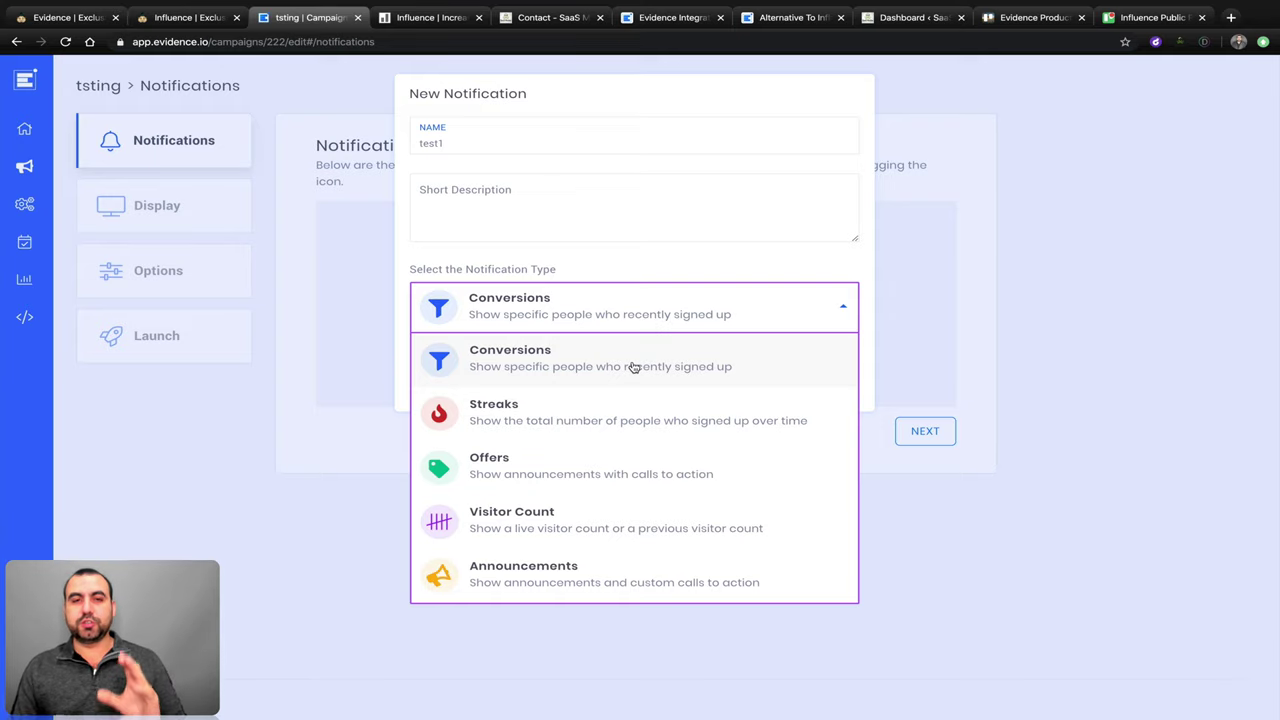
{"action": "left_click", "coordinate": [586, 366]}
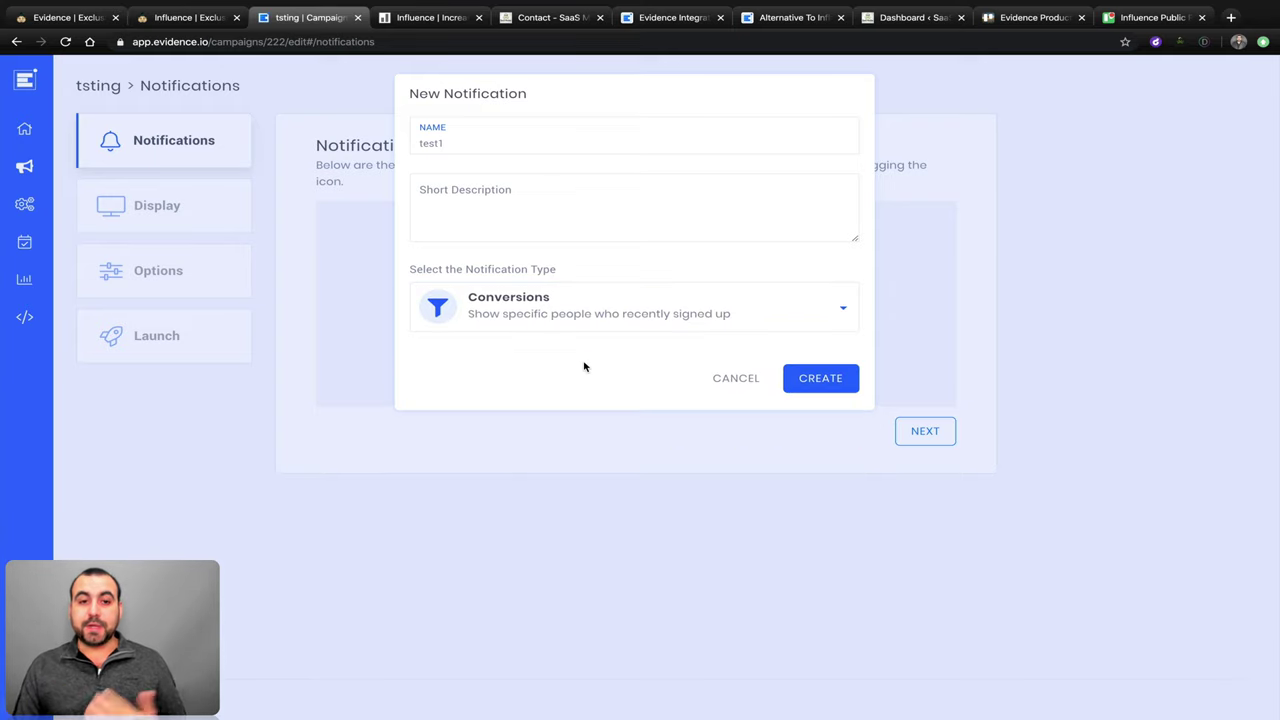
{"action": "left_click", "coordinate": [819, 380]}
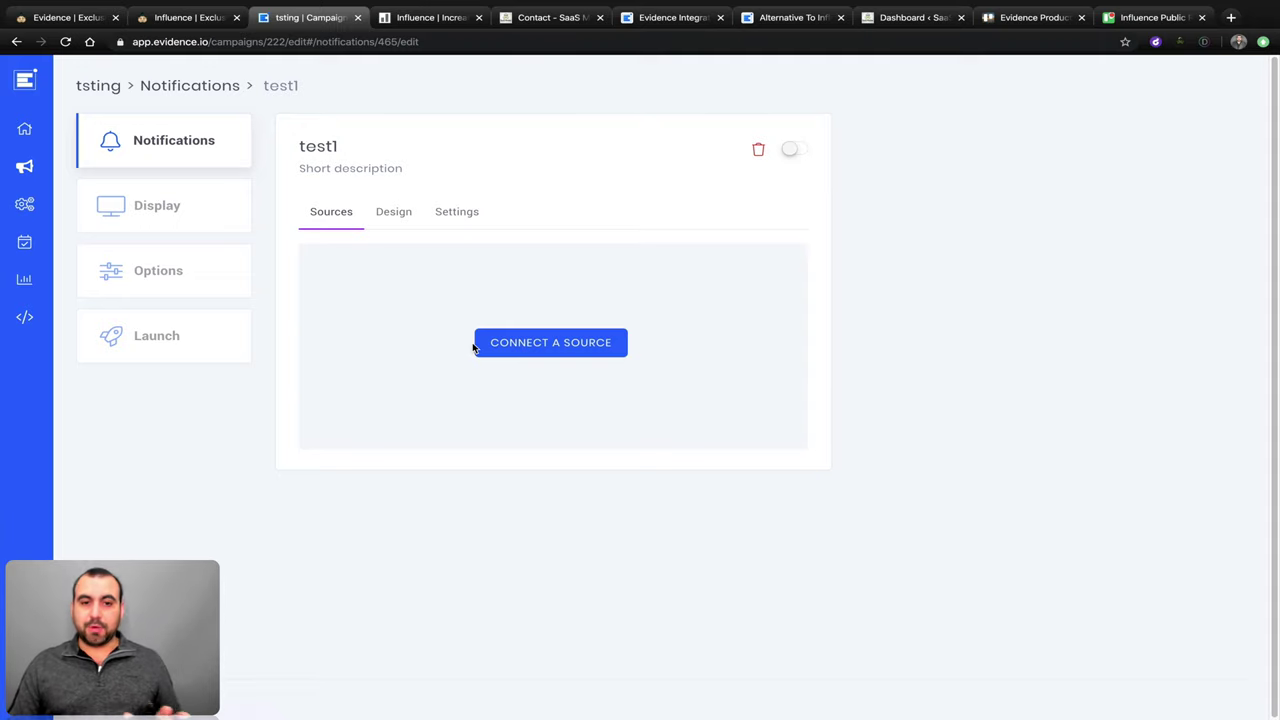
- Connect a new source named "test" to the notification, using the Webform Submission integration type
{"action": "left_click", "coordinate": [548, 343]}
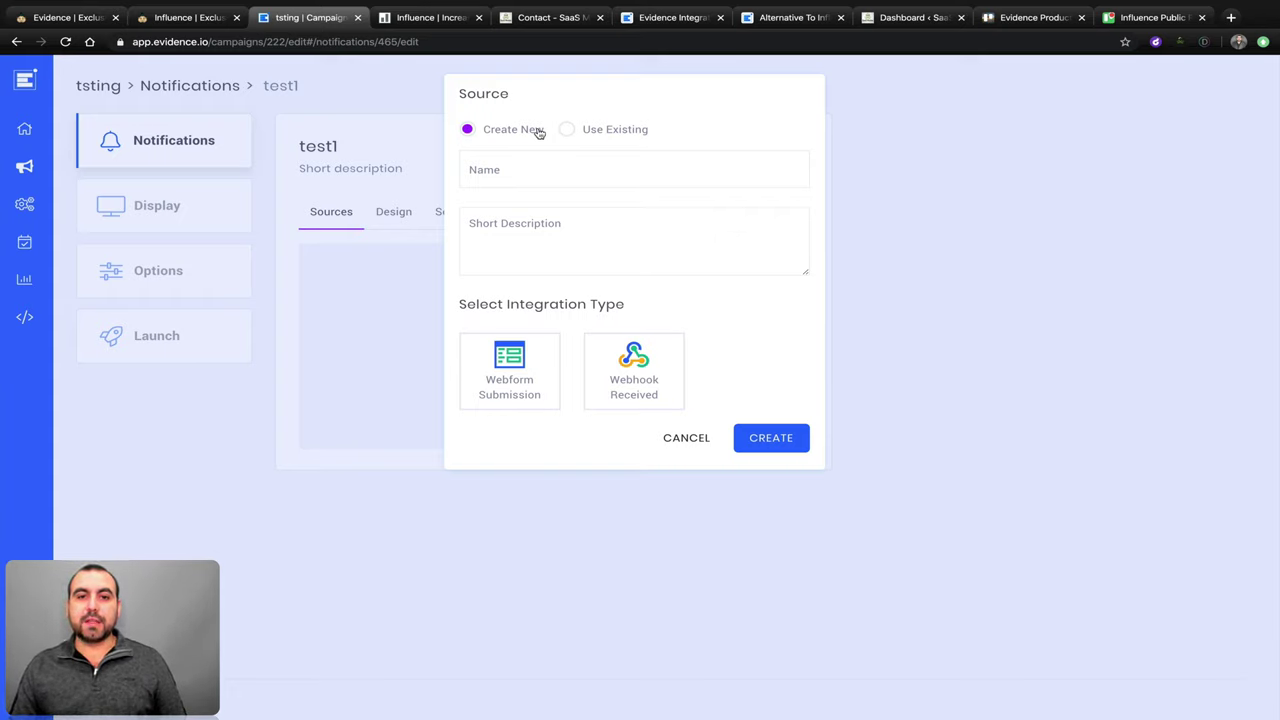
{"action": "left_click", "coordinate": [590, 169]}
{"action": "type", "text": "test"}
{"action": "left_click", "coordinate": [660, 266]}
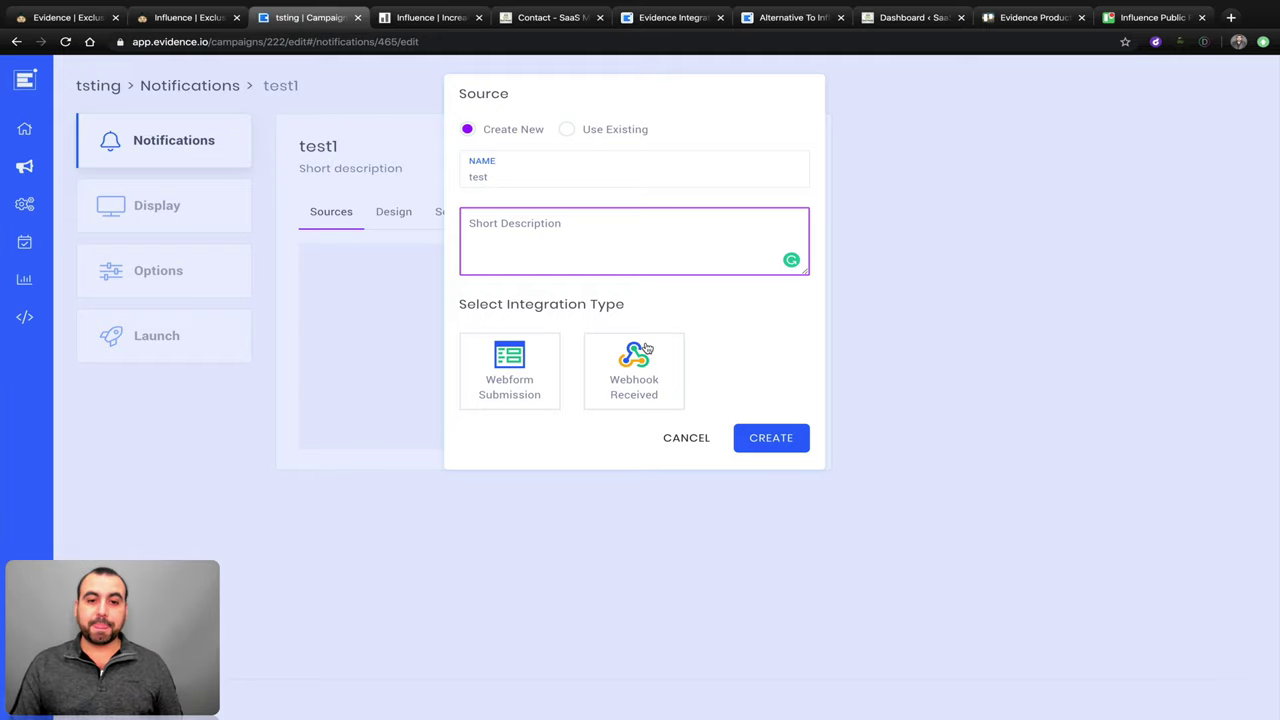
{"action": "left_click", "coordinate": [515, 367]}
{"action": "left_click", "coordinate": [772, 440]}
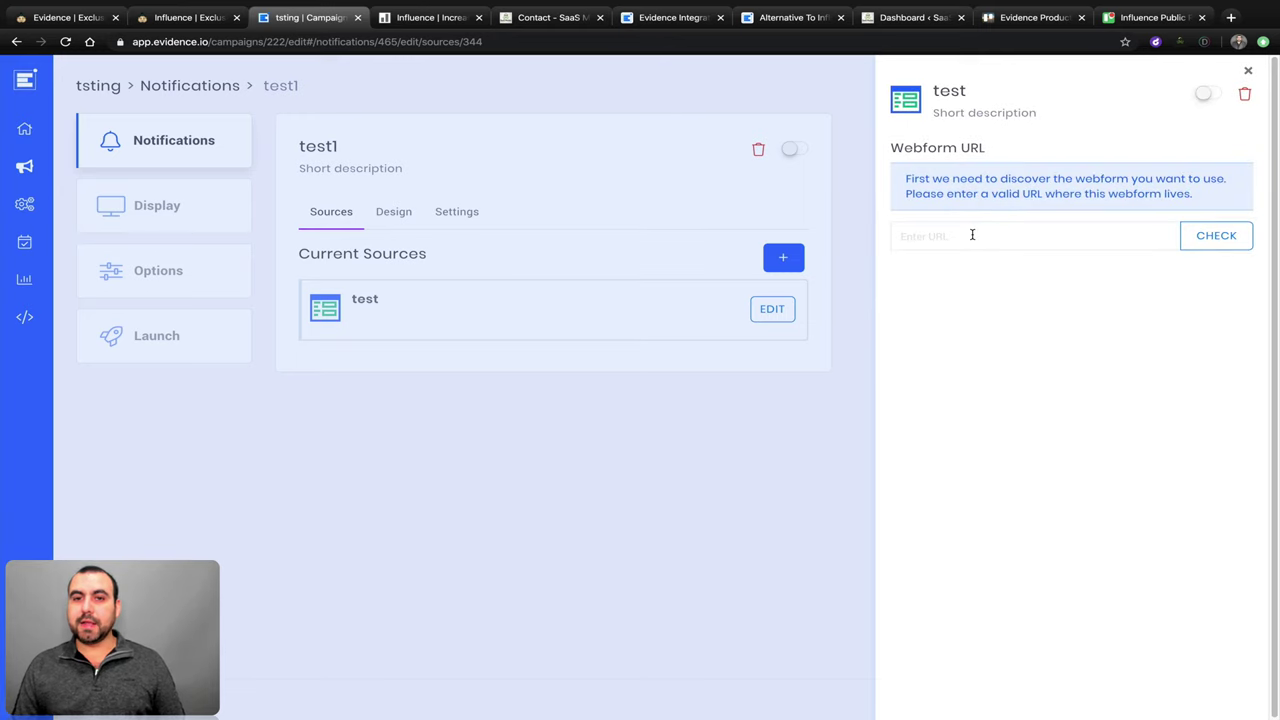
{"action": "left_click", "coordinate": [558, 20]}
{"action": "left_click", "coordinate": [487, 40]}
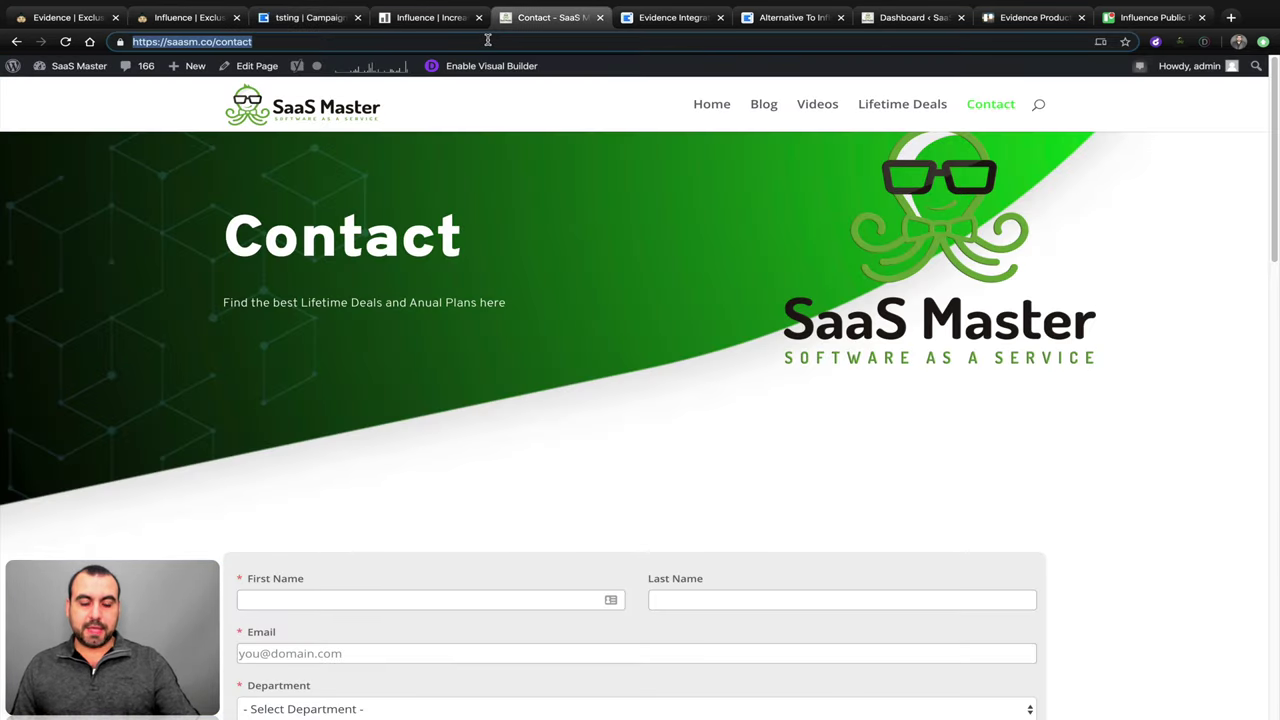
{"action": "key", "text": "ctrl+c"}
{"action": "left_click", "coordinate": [310, 18]}
{"action": "left_click", "coordinate": [946, 232]}
{"action": "key", "text": "ctrl+v"}
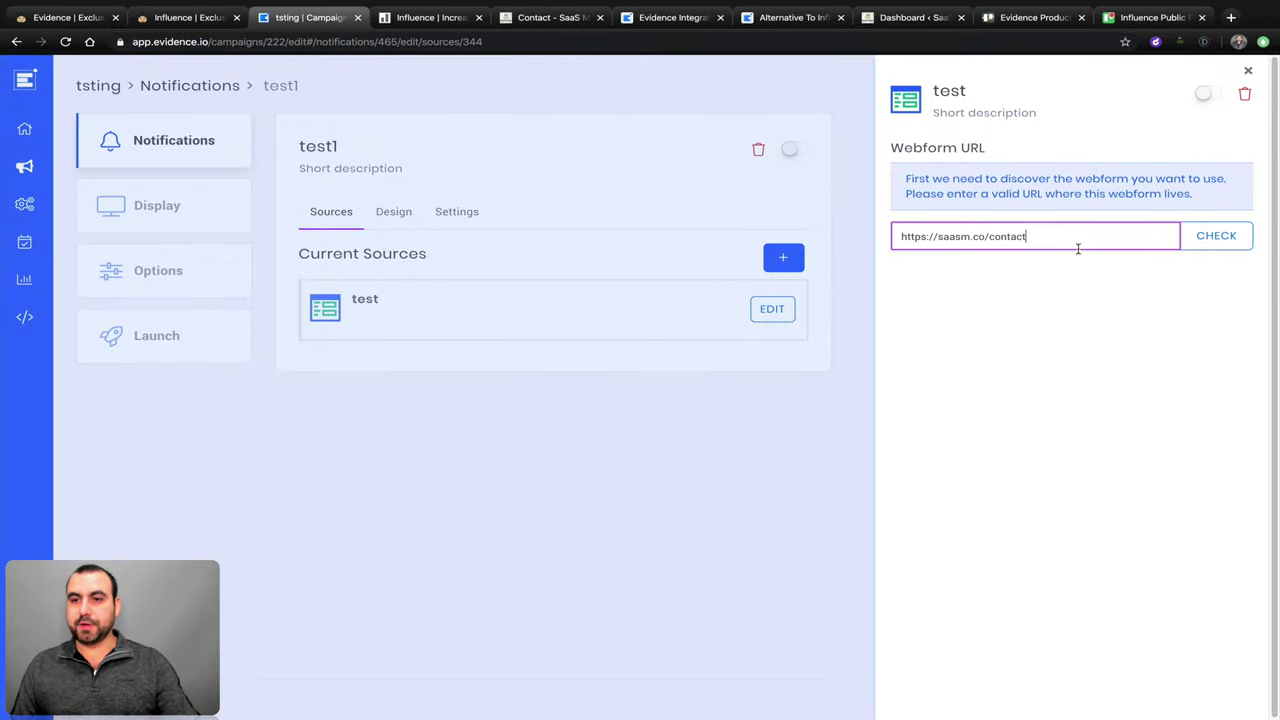
{"action": "left_click", "coordinate": [1228, 244]}
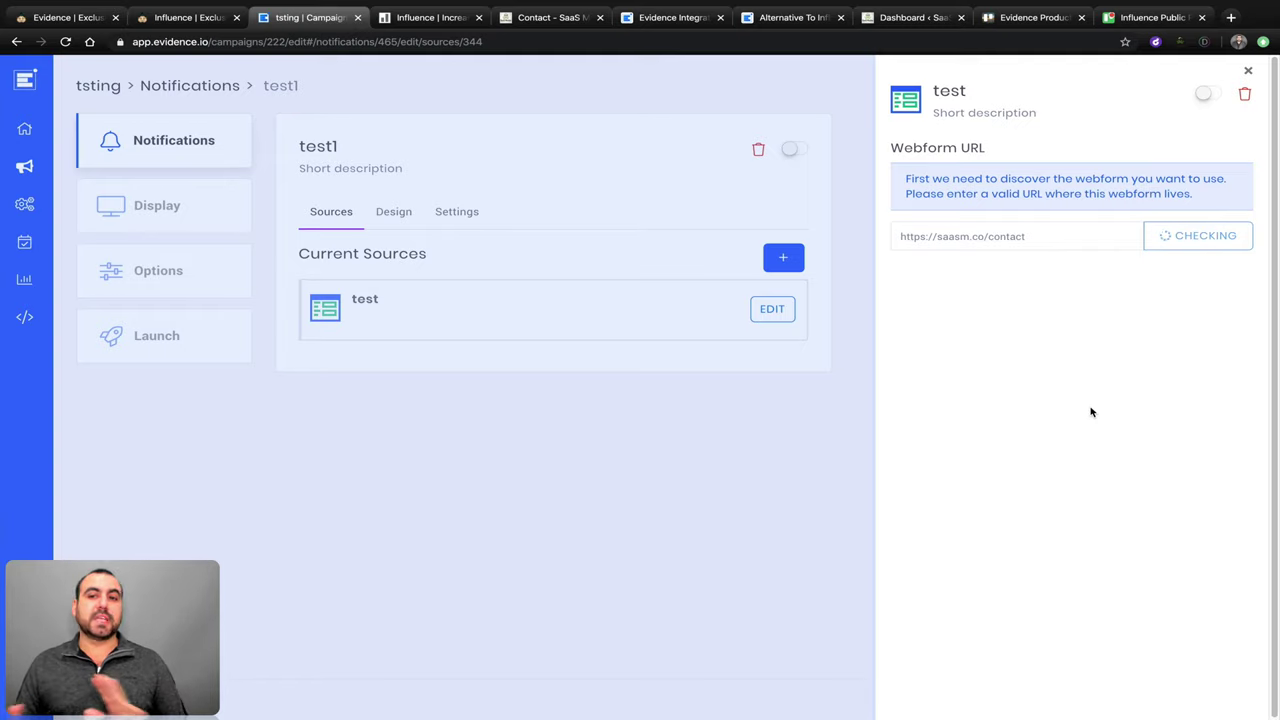
- Compare the detected webforms with the contact page's form and select the one containing First Name, Last Name, subject and Department for the source
{"action": "scroll", "coordinate": [1034, 508], "scroll_direction": "down", "scroll_amount": 3}
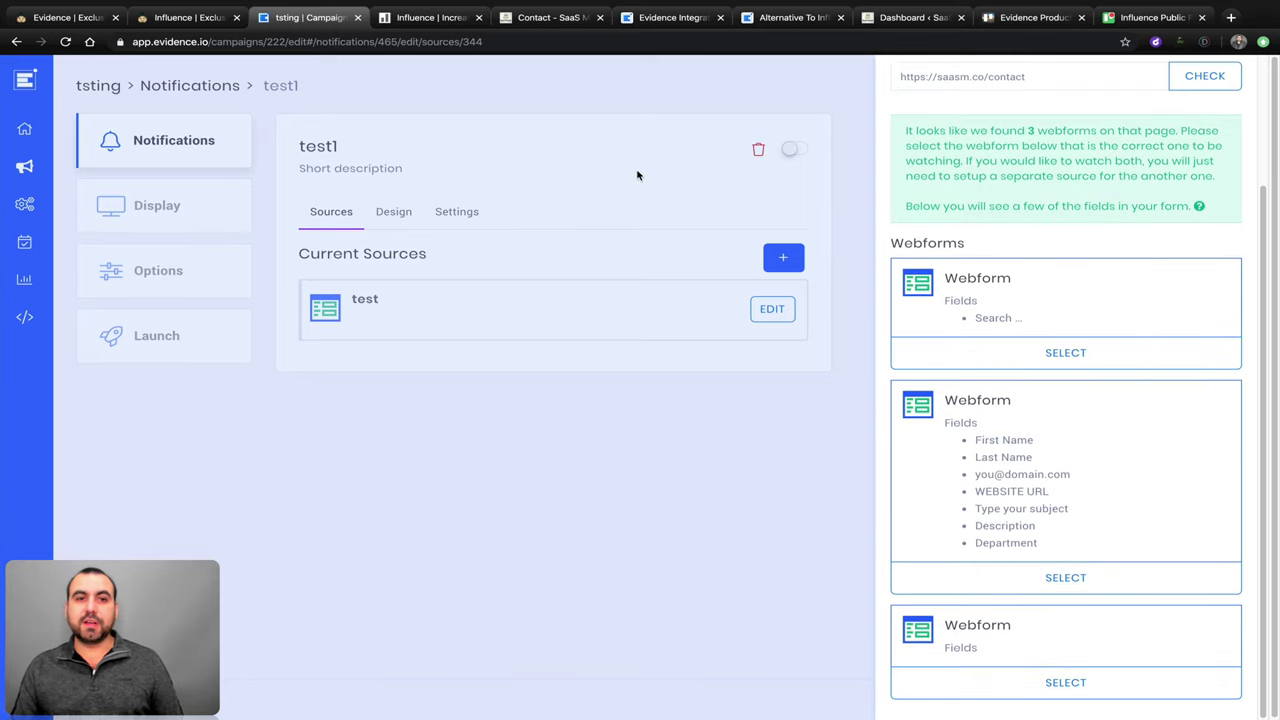
{"action": "left_click", "coordinate": [519, 22]}
{"action": "scroll", "coordinate": [643, 357], "scroll_direction": "down", "scroll_amount": 5}
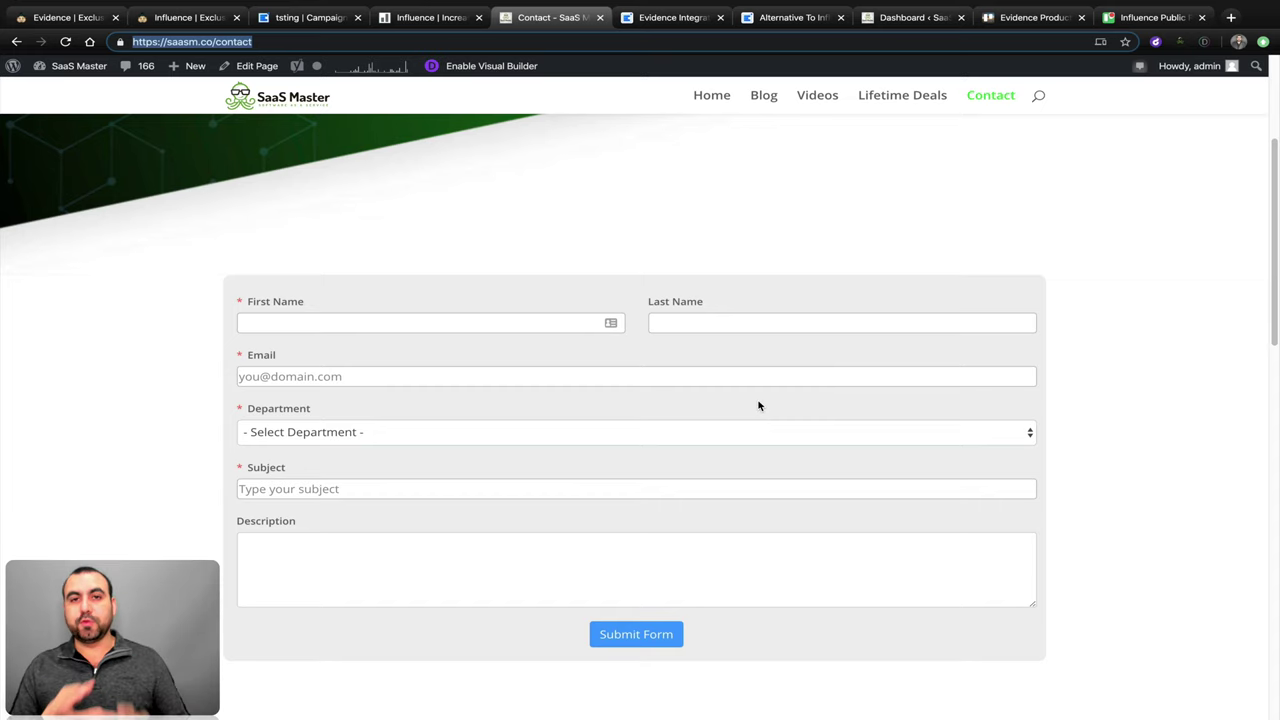
{"action": "left_click", "coordinate": [425, 17]}
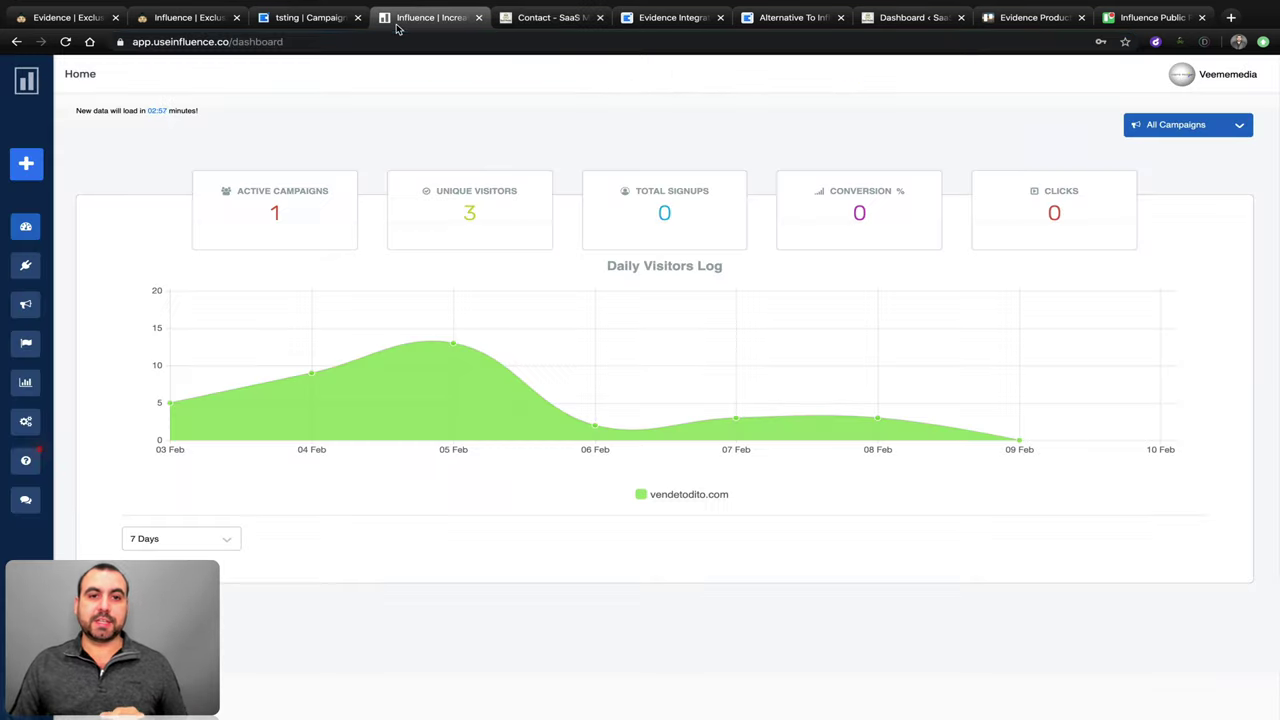
{"action": "left_click", "coordinate": [305, 17]}
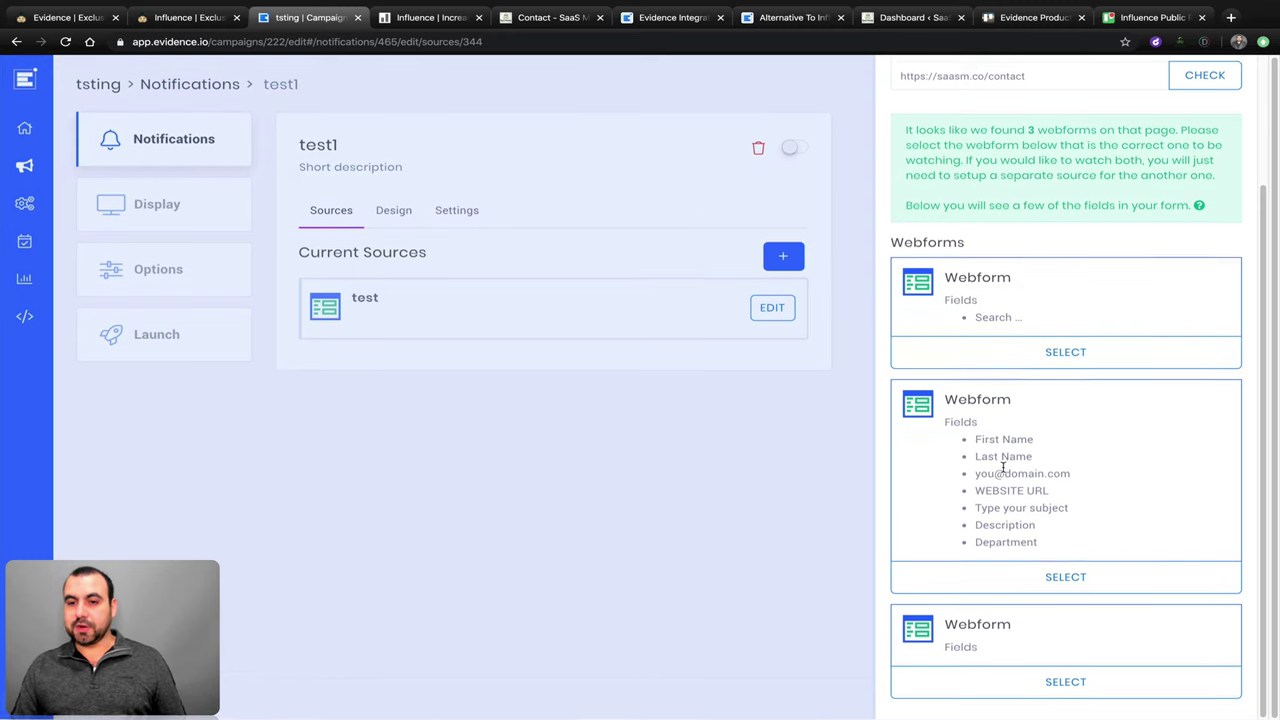
{"action": "left_click", "coordinate": [1066, 579]}
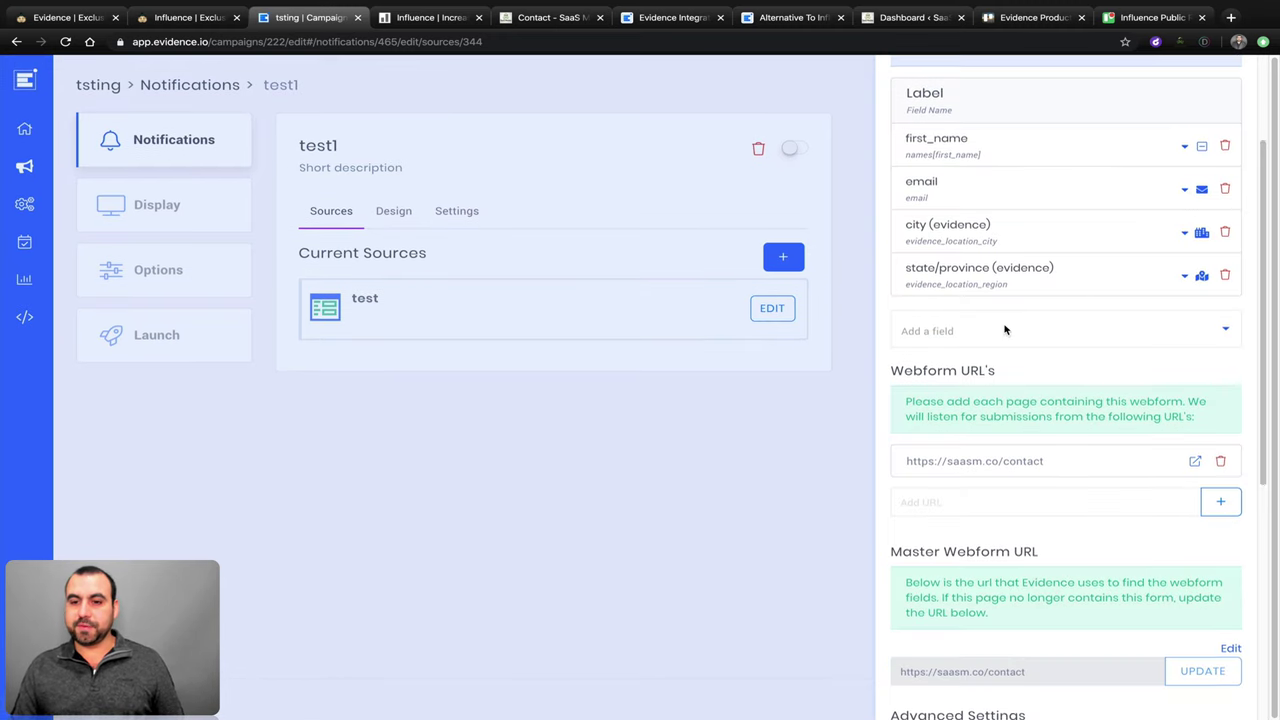
- Review the source's available fields, webform URLs and advanced form settings, and close the source details
{"action": "scroll", "coordinate": [1003, 335], "scroll_direction": "up", "scroll_amount": 3}
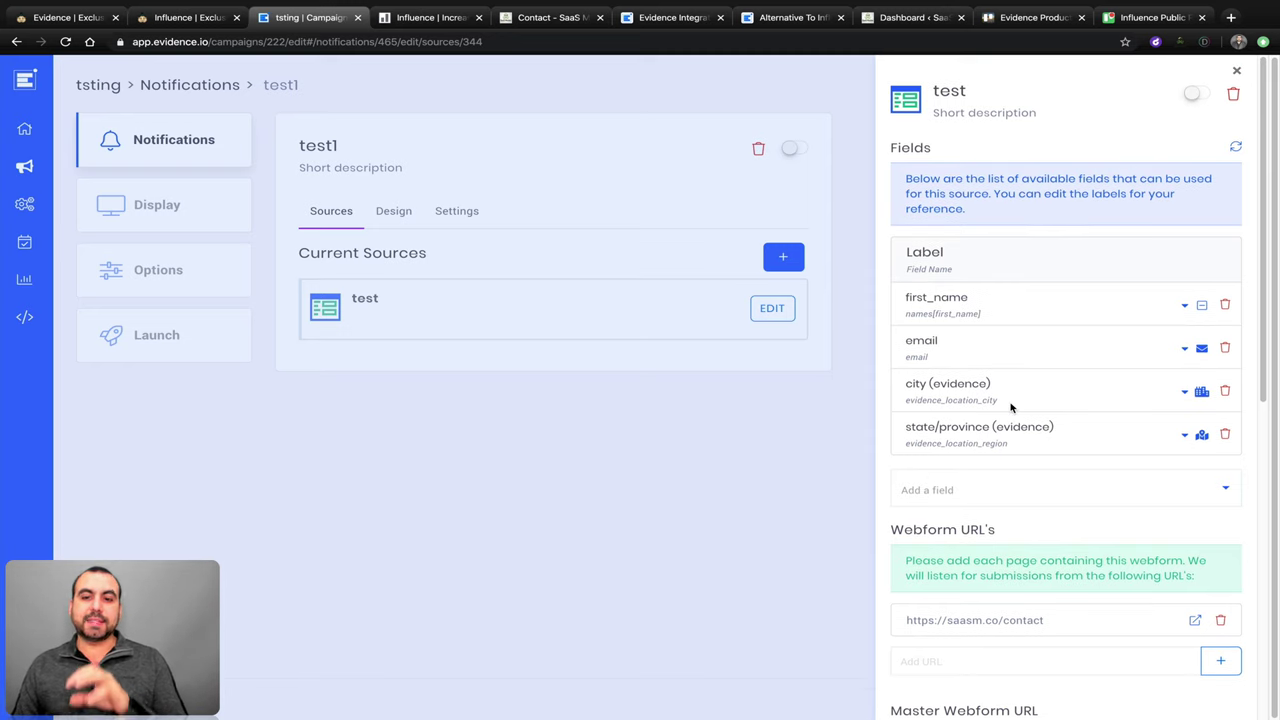
{"action": "scroll", "coordinate": [1011, 407], "scroll_direction": "down", "scroll_amount": 5}
{"action": "scroll", "coordinate": [1040, 527], "scroll_direction": "down", "scroll_amount": 1}
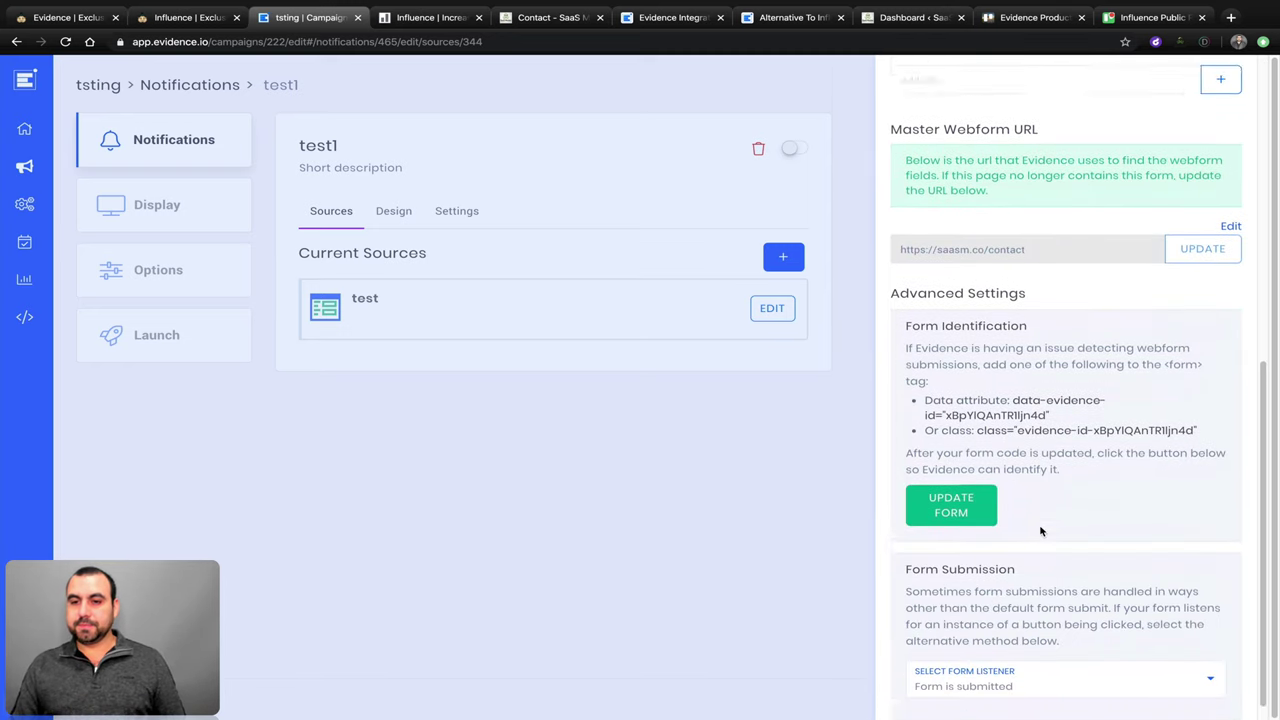
{"action": "scroll", "coordinate": [1050, 500], "scroll_direction": "up", "scroll_amount": 6}
{"action": "left_click", "coordinate": [1234, 68]}
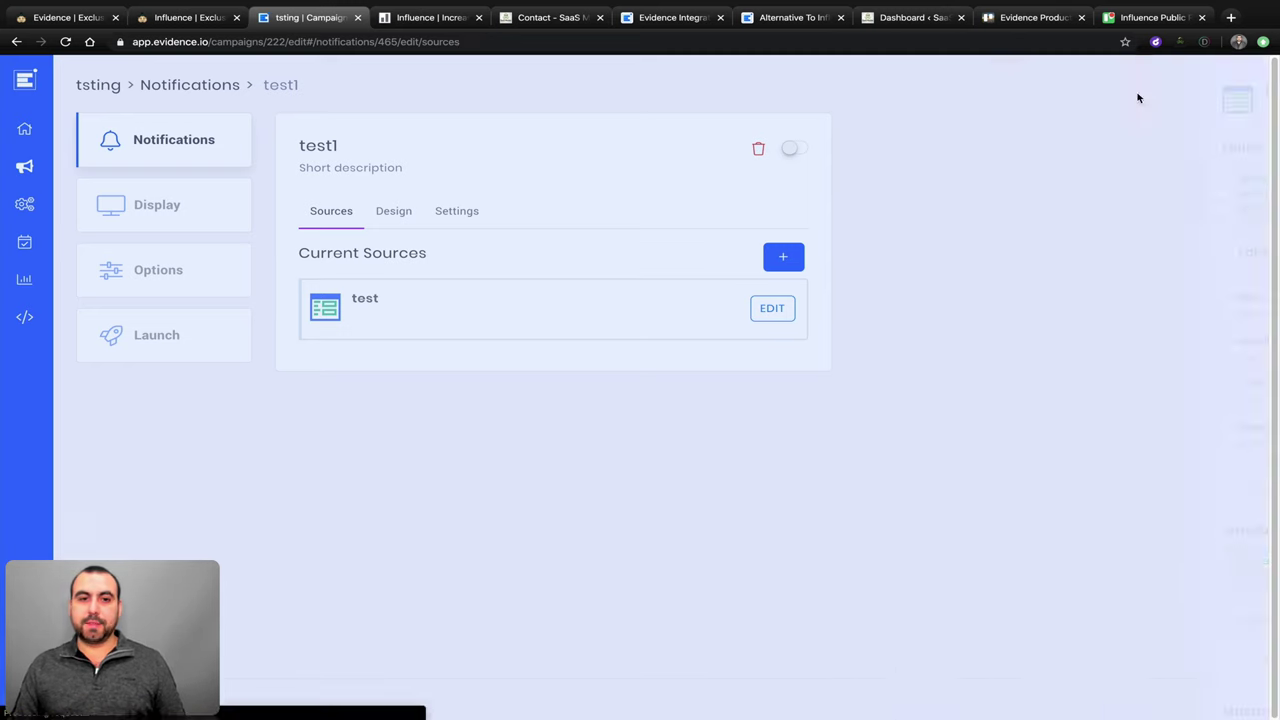
- In the notification's design, set the static image to the red flame icon and move Map ahead of Gravatar in the image order
{"action": "left_click", "coordinate": [395, 213]}
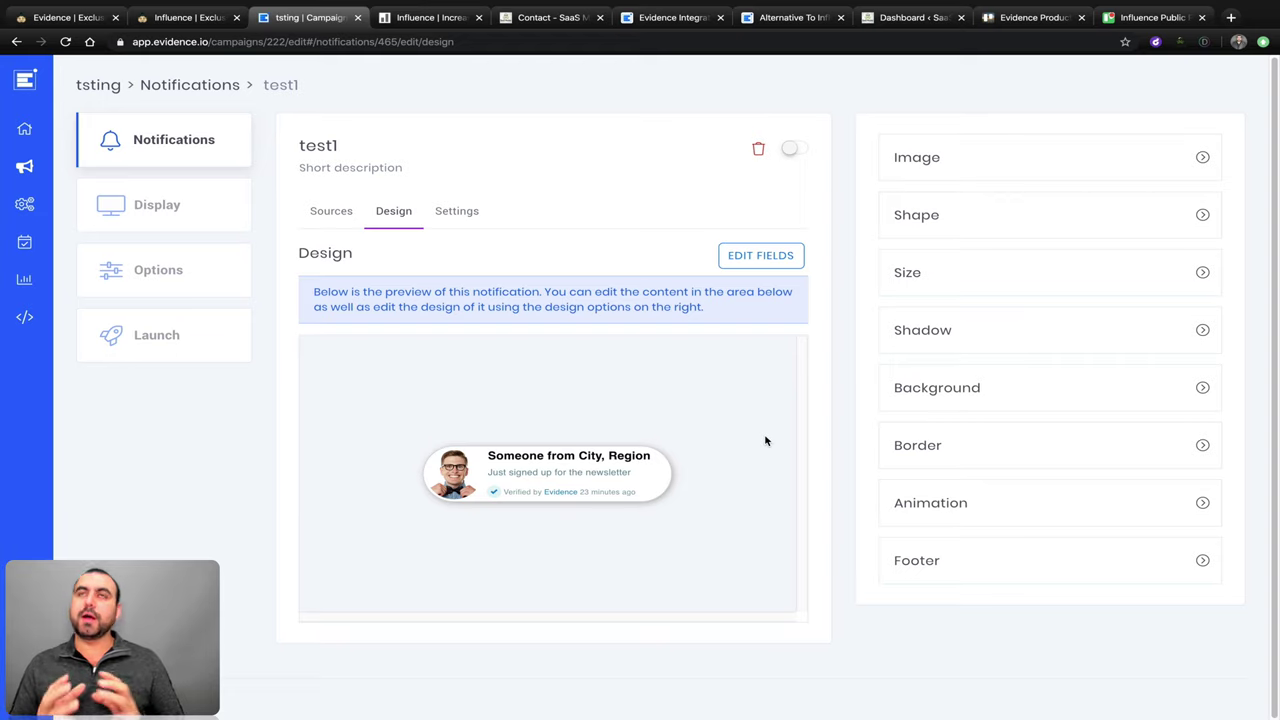
{"action": "left_click", "coordinate": [1202, 160]}
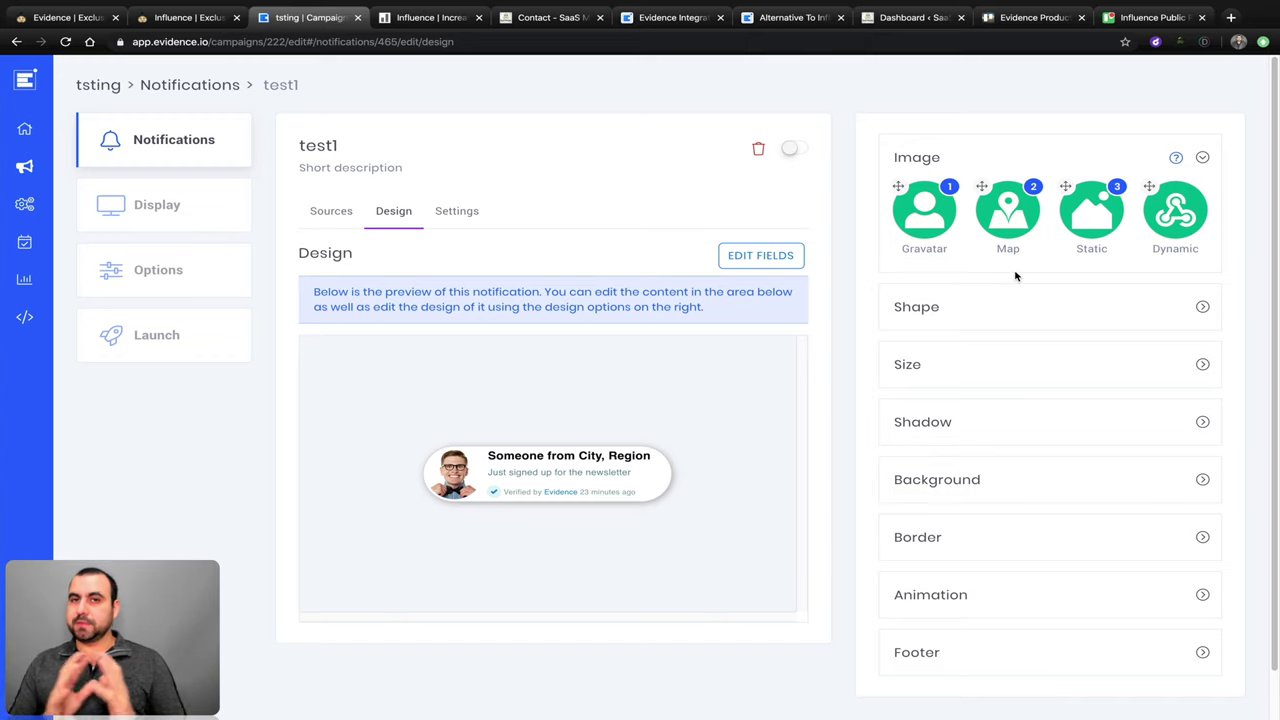
{"action": "left_click", "coordinate": [926, 234]}
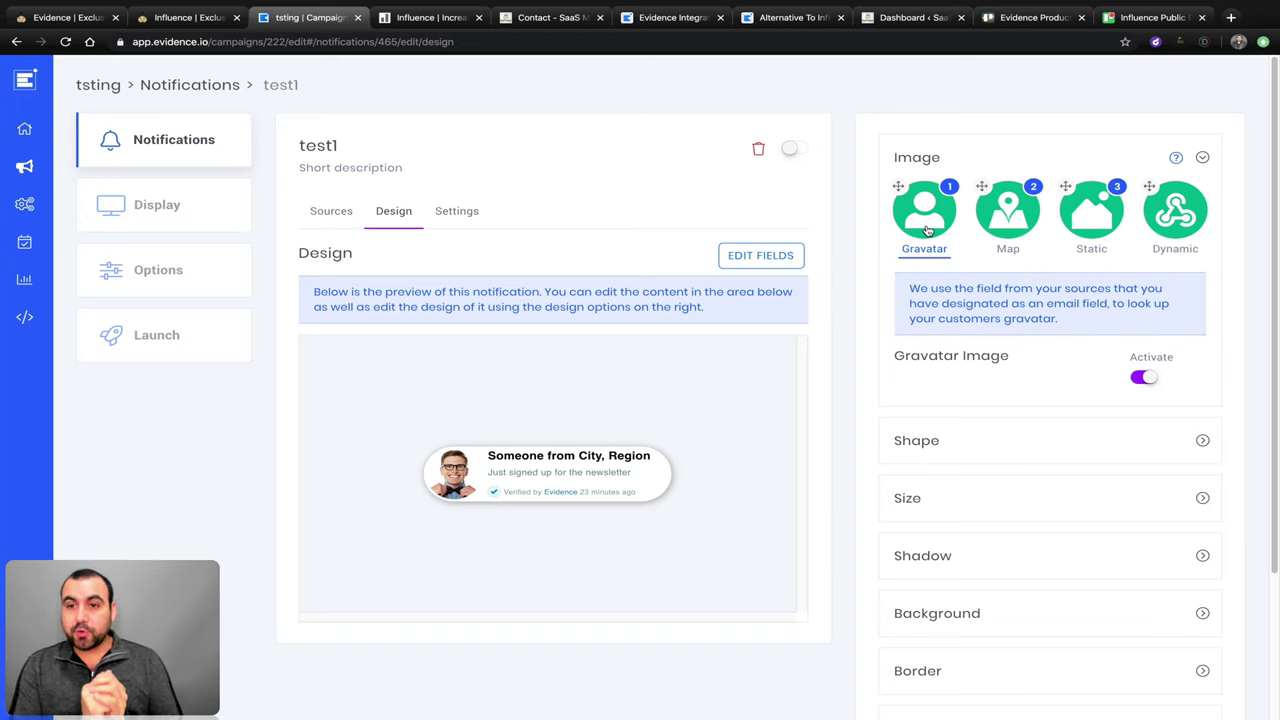
{"action": "left_click", "coordinate": [1098, 221]}
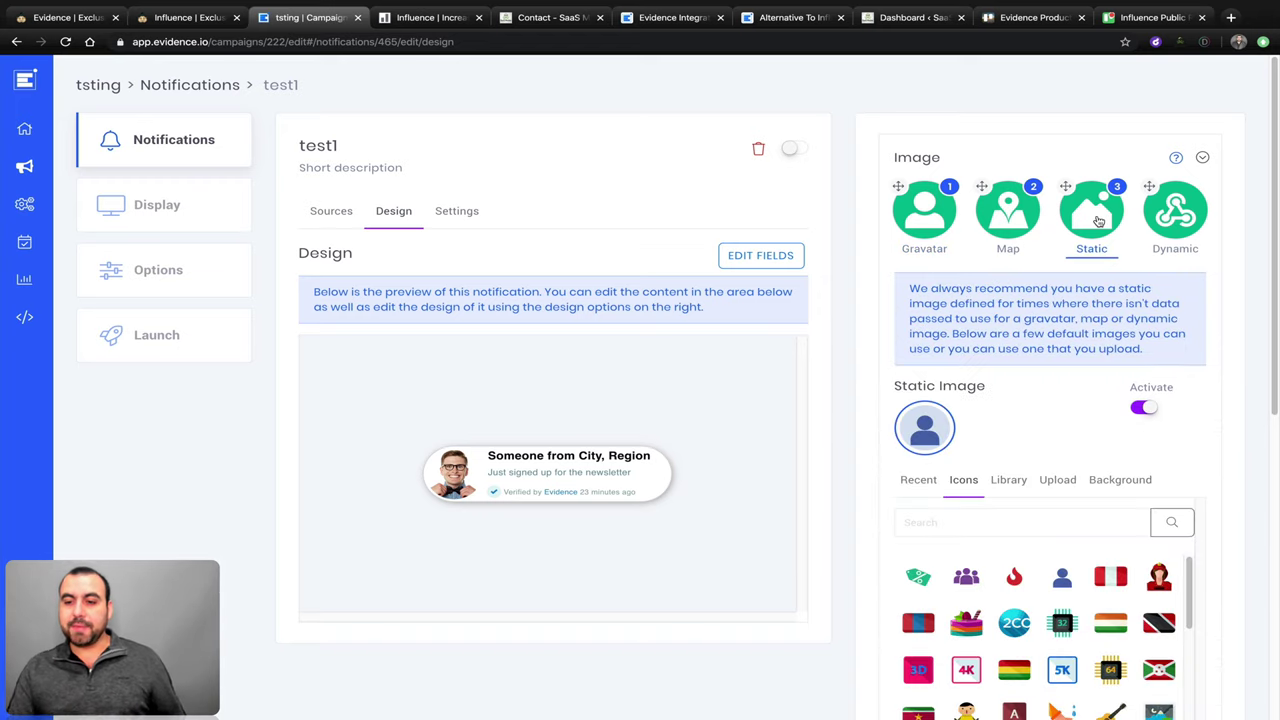
{"action": "left_click", "coordinate": [1016, 585]}
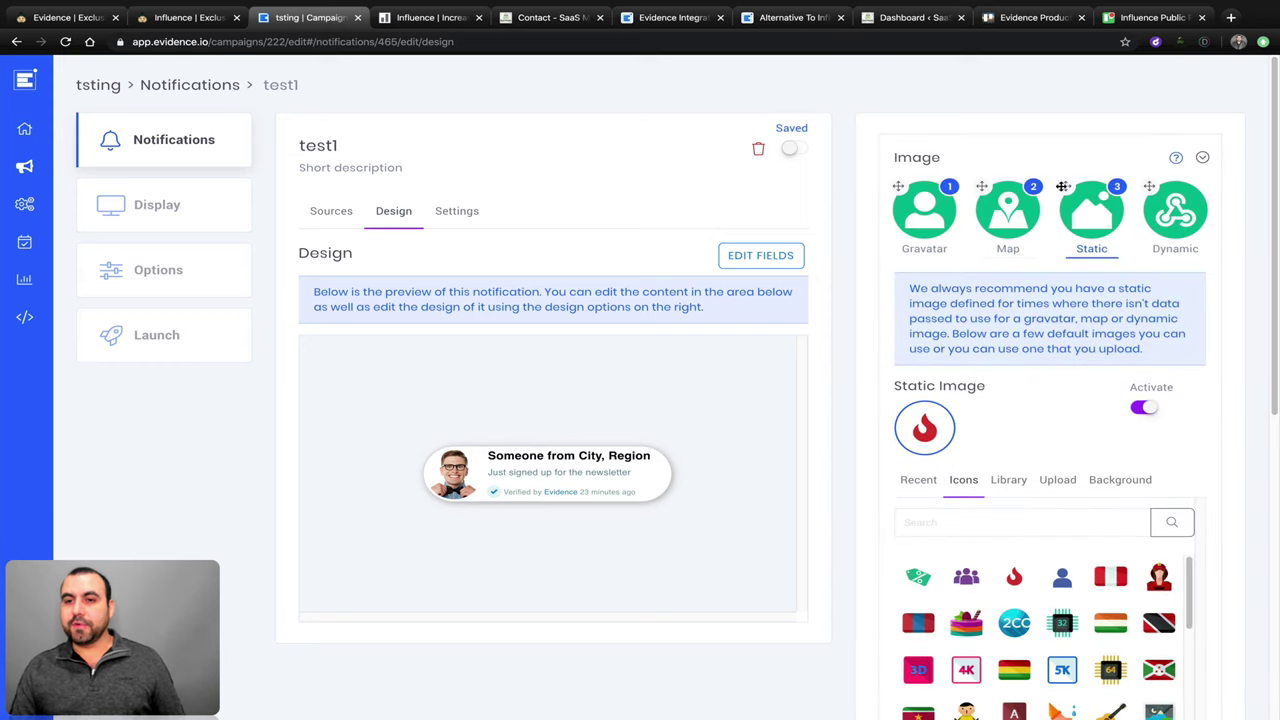
{"action": "left_click_drag", "start_coordinate": [982, 186], "coordinate": [902, 190]}
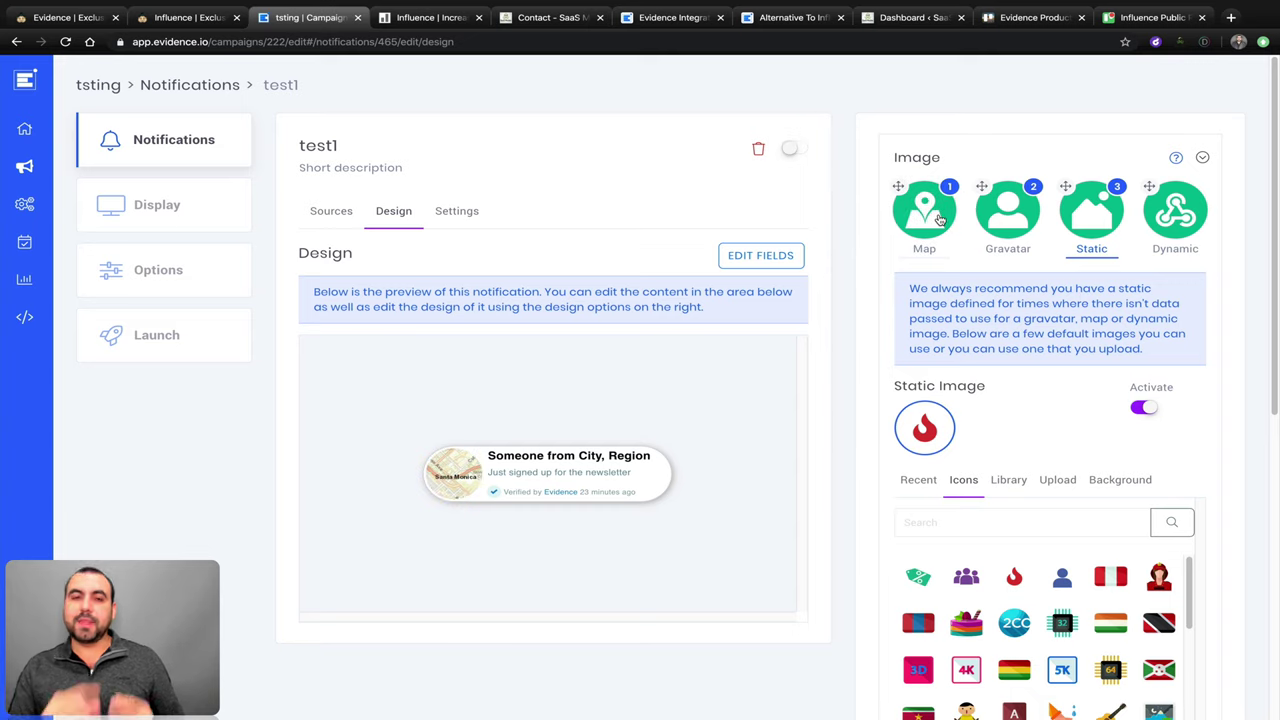
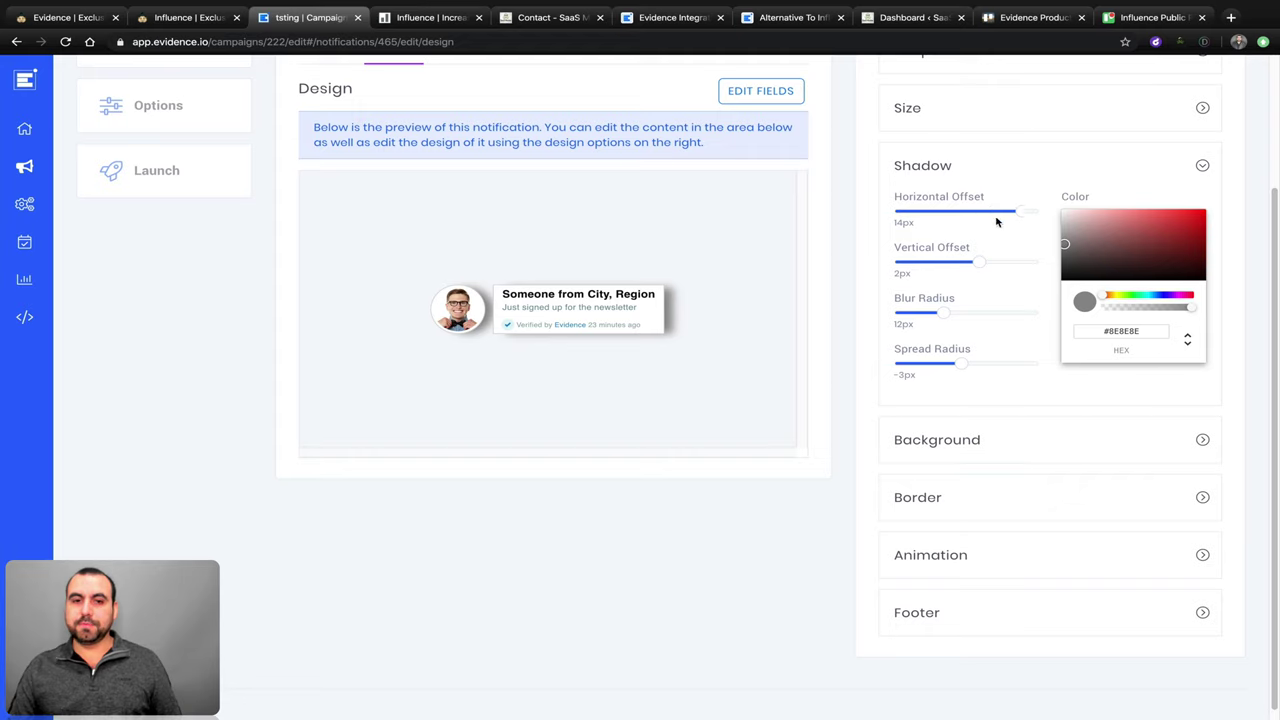
- Set the notification shadow's vertical offset to 12px, blur radius to 26px and spread radius to 9px
{"action": "left_click", "coordinate": [1013, 262]}
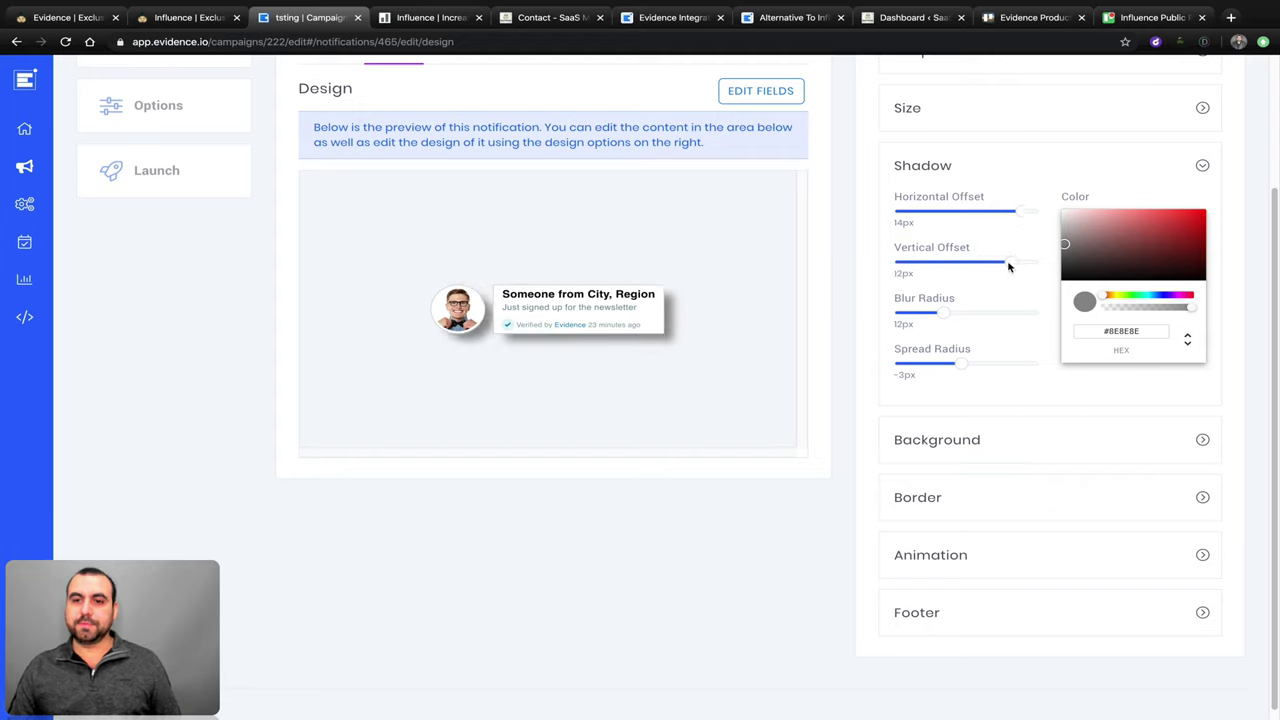
{"action": "left_click", "coordinate": [989, 313]}
{"action": "left_click", "coordinate": [1003, 364]}
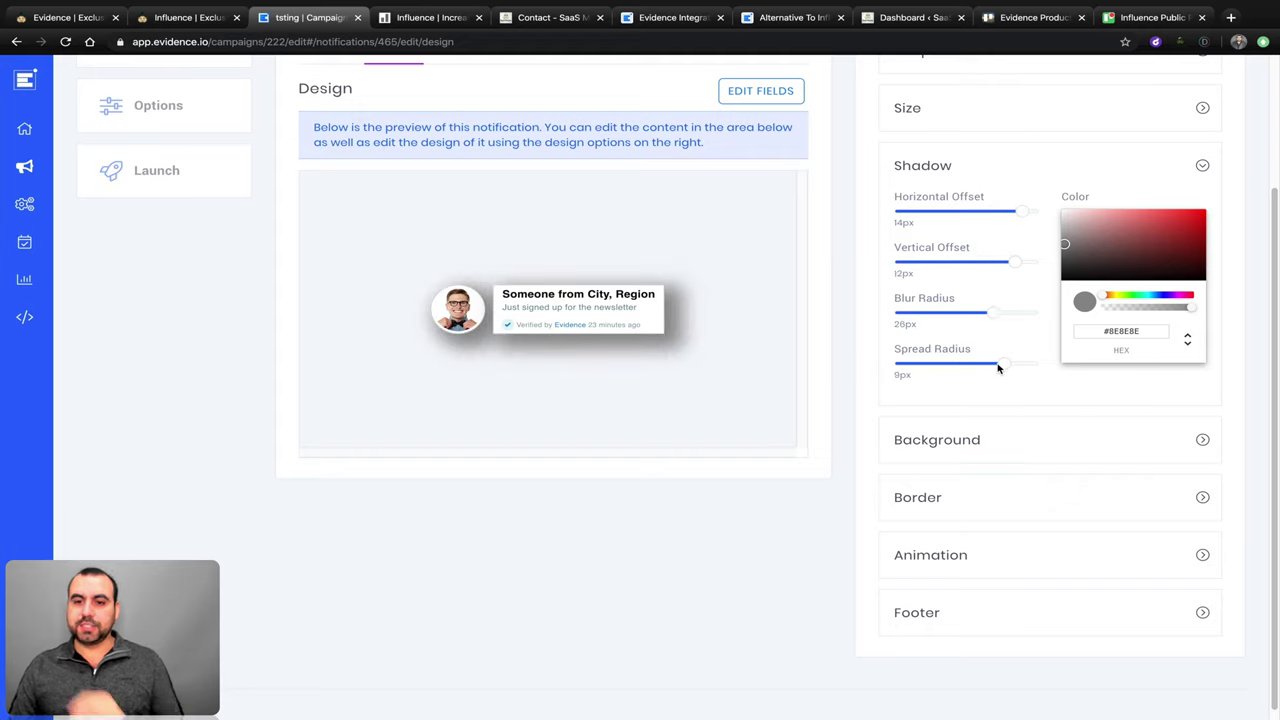
- Try a purple background for the notification and set it back to white
{"action": "left_click", "coordinate": [1202, 441]}
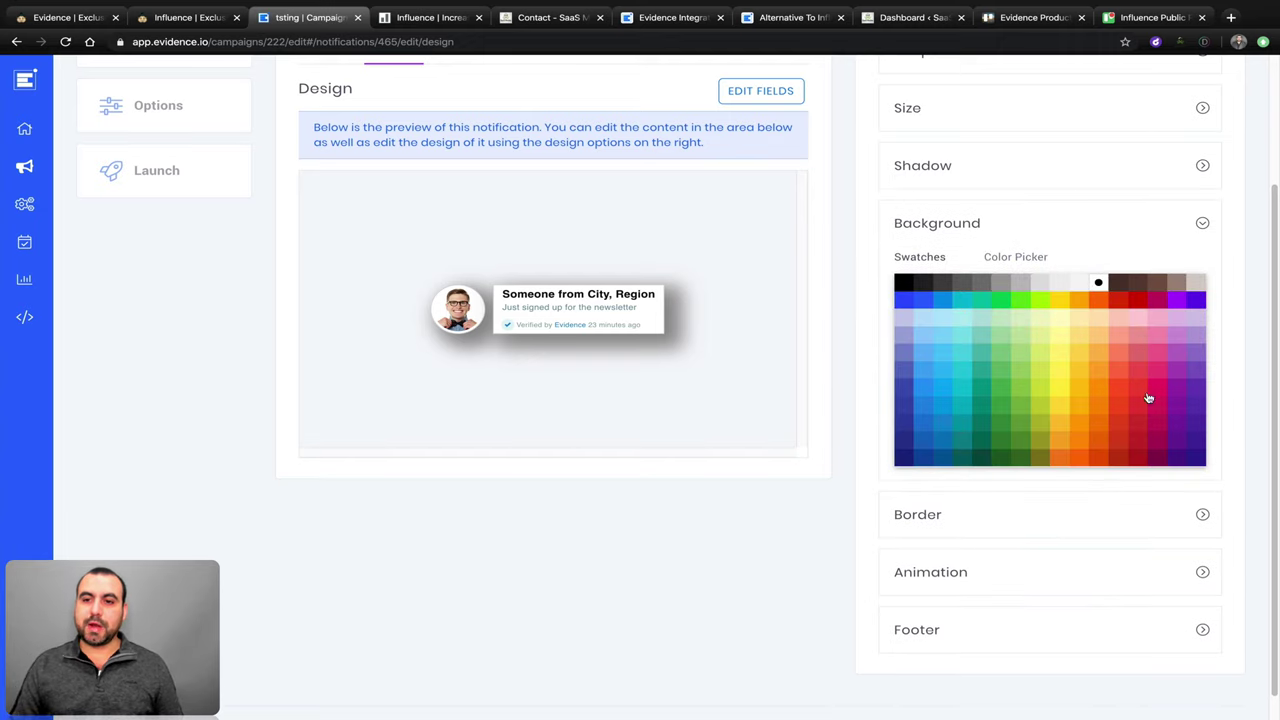
{"action": "left_click", "coordinate": [1199, 304]}
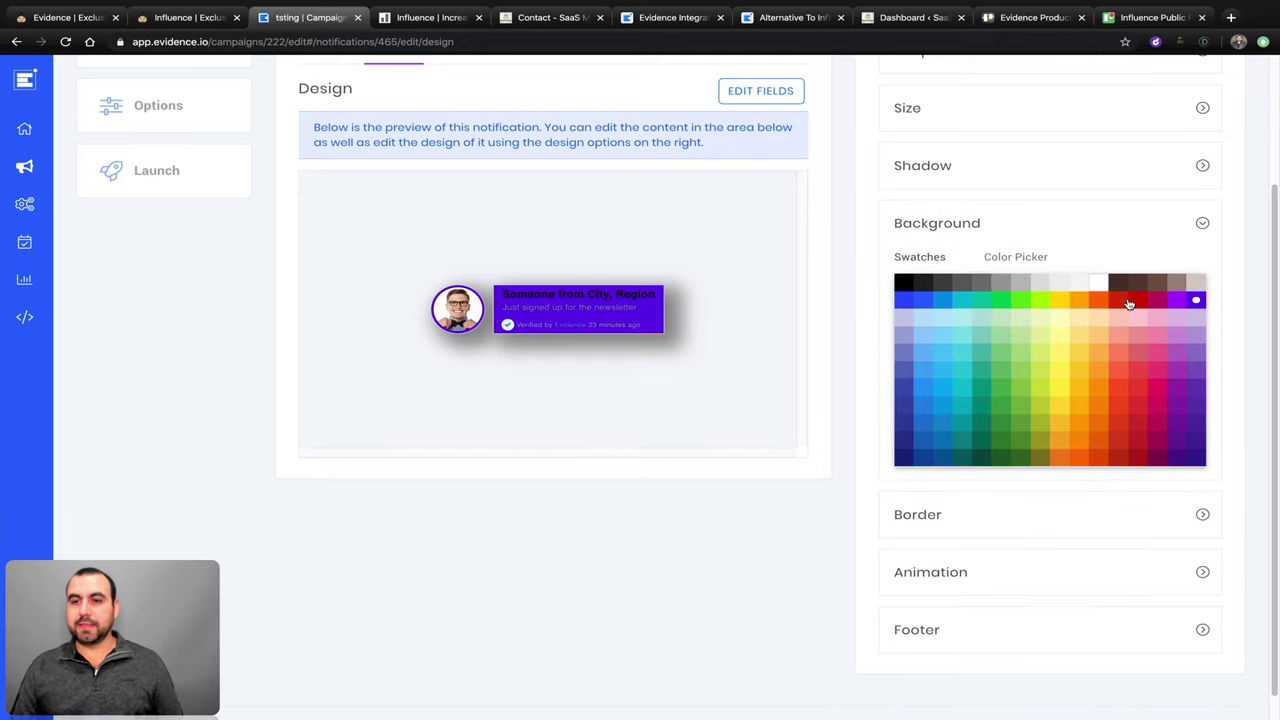
{"action": "left_click", "coordinate": [1098, 283]}
- Give the notification a 2px border in red, #E21111
{"action": "scroll", "coordinate": [1072, 480], "scroll_direction": "down", "scroll_amount": 1}
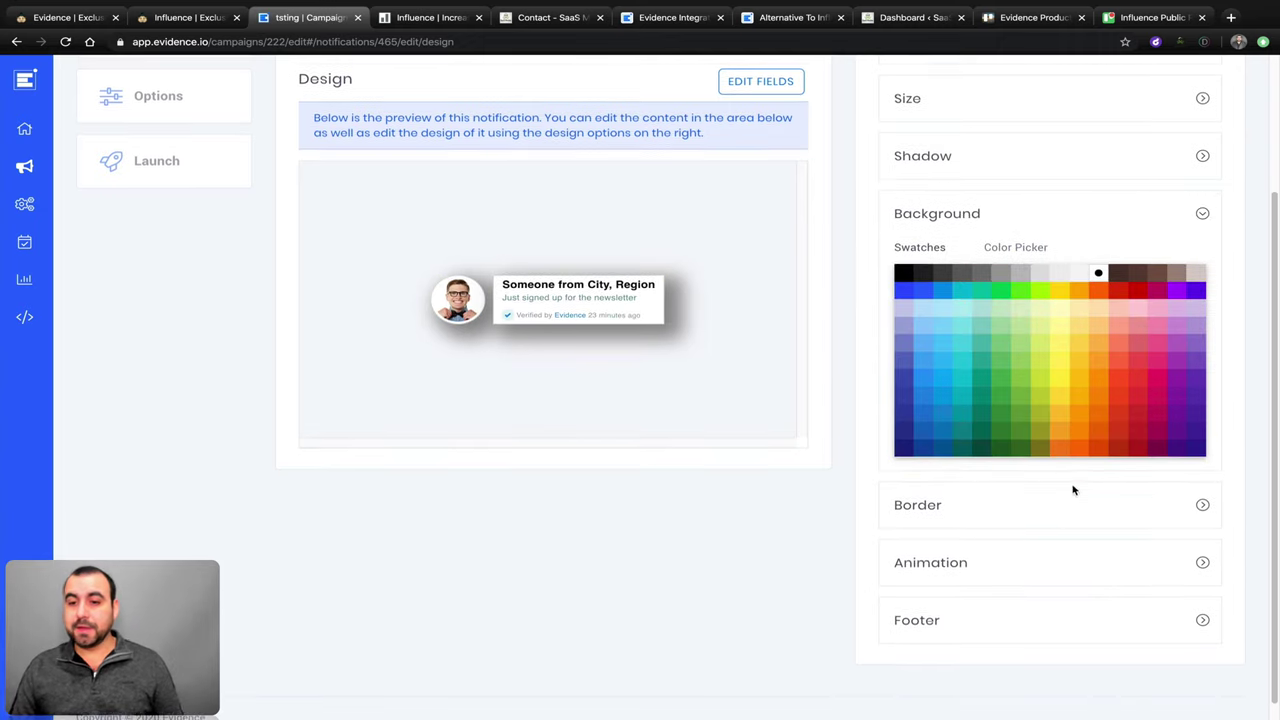
{"action": "left_click", "coordinate": [1204, 506]}
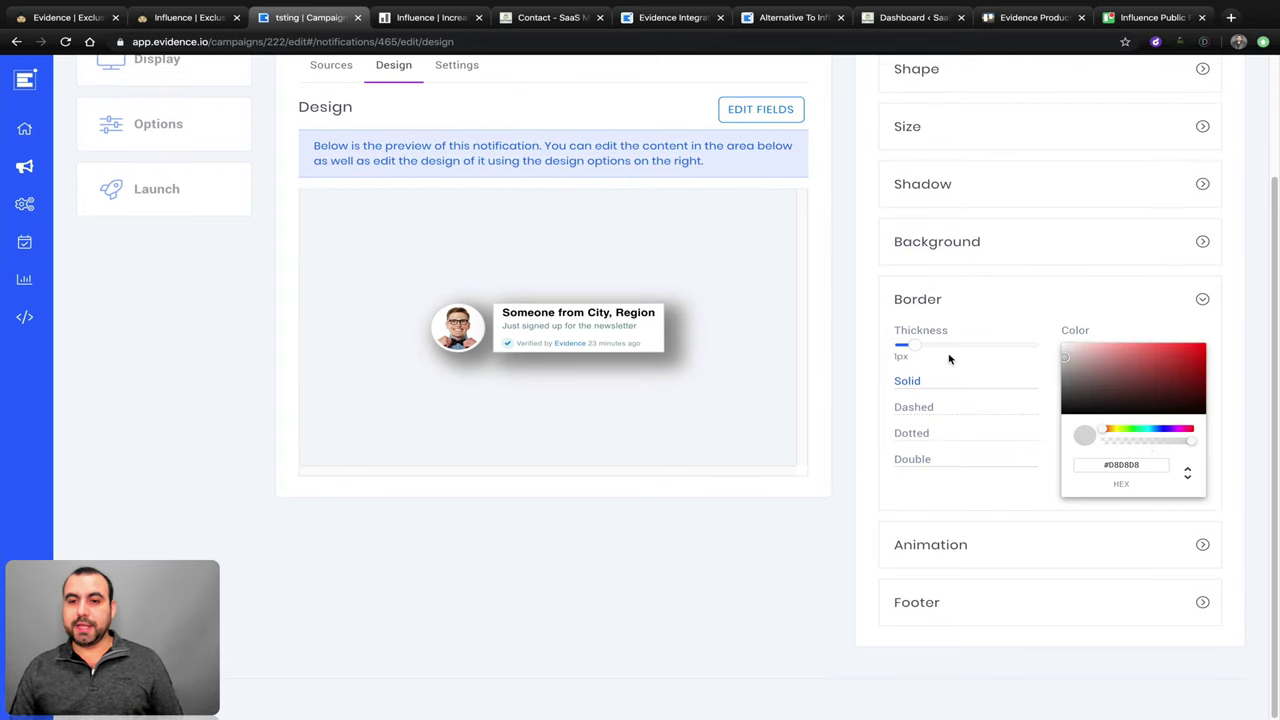
{"action": "left_click", "coordinate": [950, 346]}
{"action": "left_click_drag", "start_coordinate": [948, 347], "coordinate": [922, 346]}
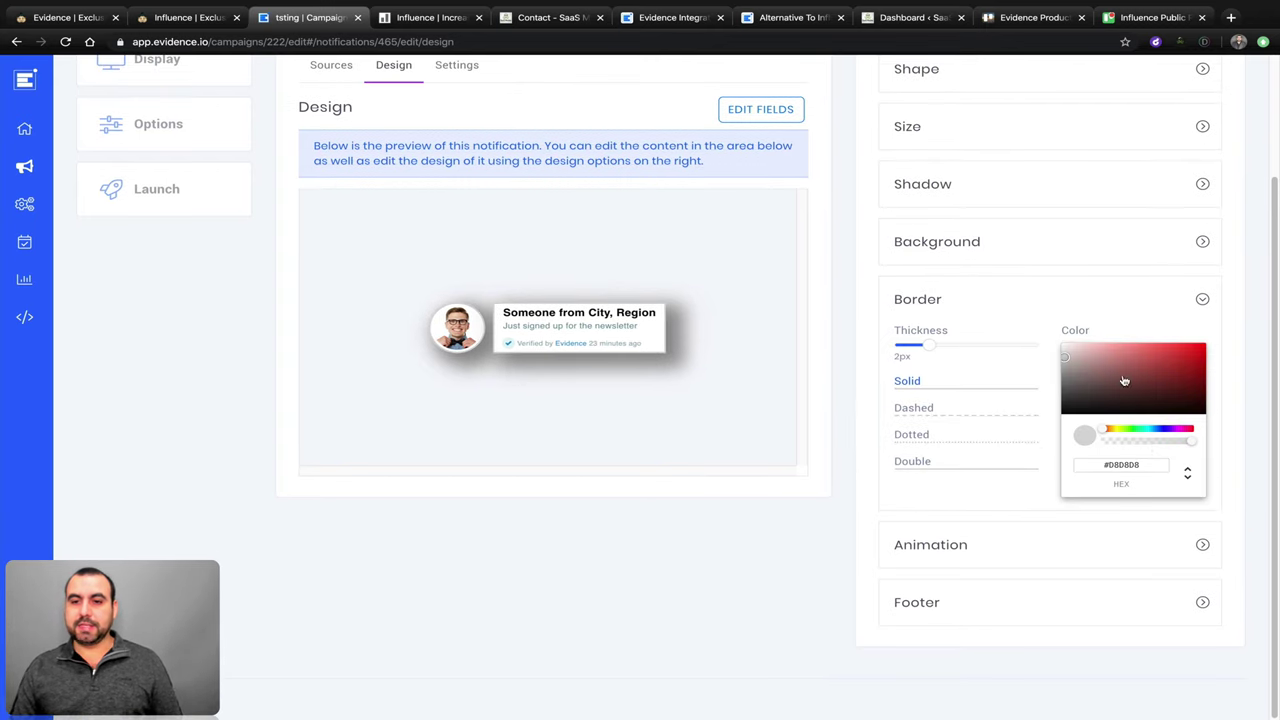
{"action": "left_click", "coordinate": [1197, 356]}
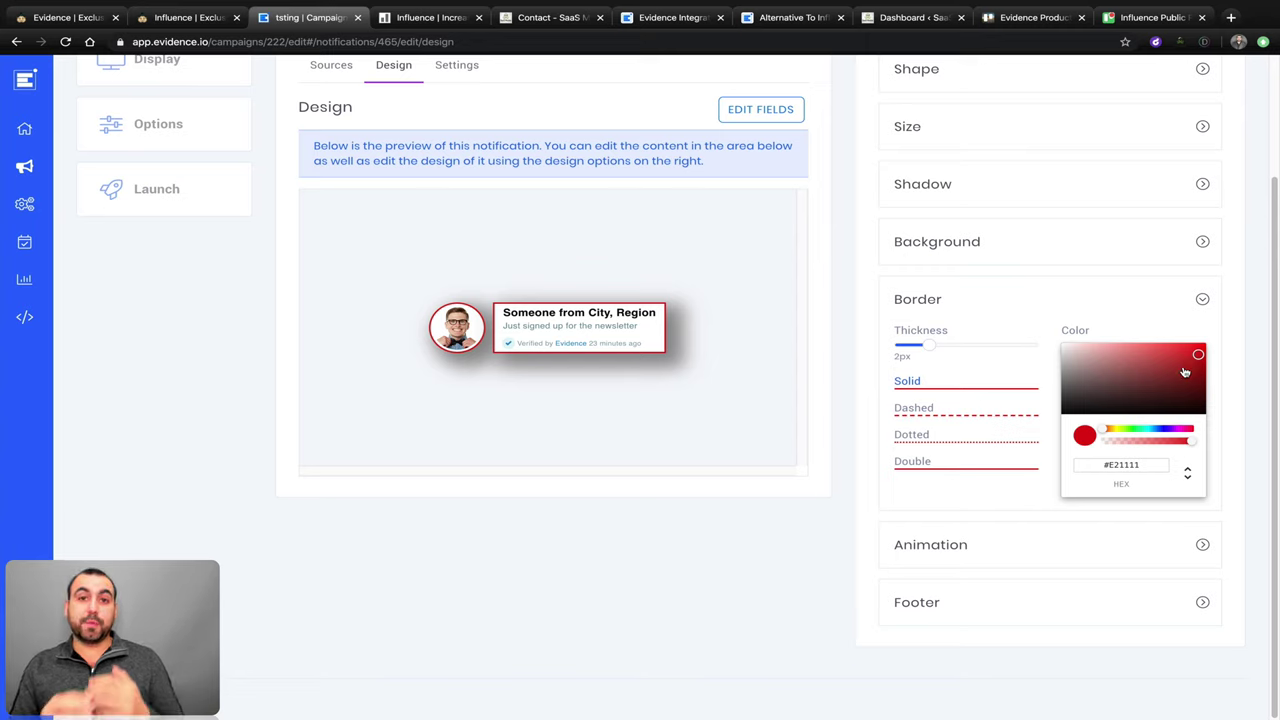
- Look through the notification's enter and exit animation options and preview the enter effects
{"action": "left_click", "coordinate": [1201, 544]}
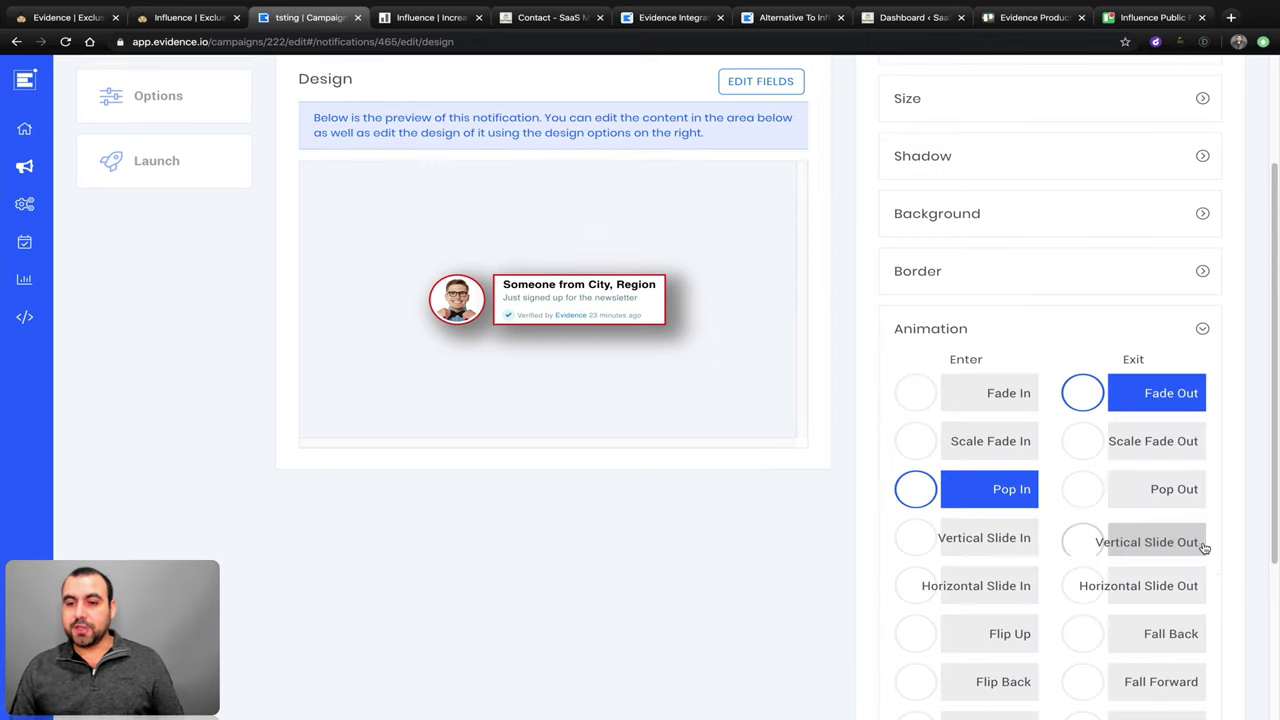
{"action": "scroll", "coordinate": [971, 437], "scroll_direction": "down", "scroll_amount": 2}
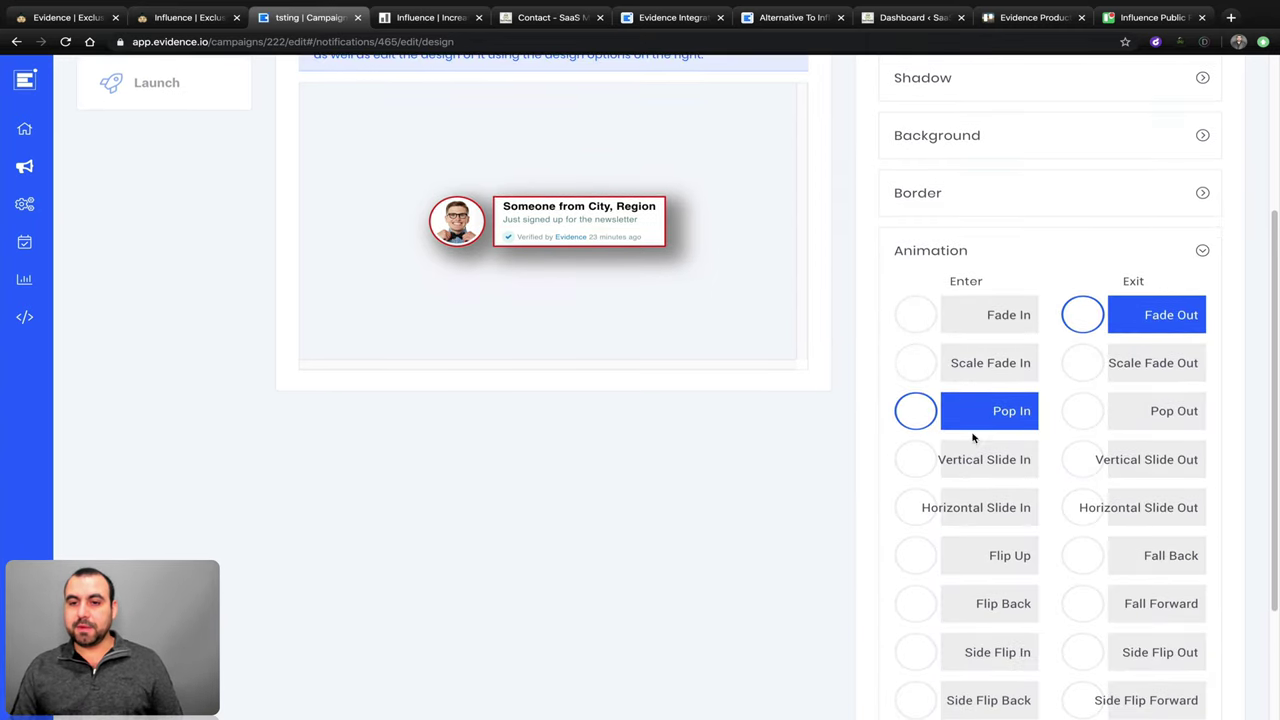
{"action": "left_click", "coordinate": [966, 365]}
{"action": "left_click", "coordinate": [970, 410]}
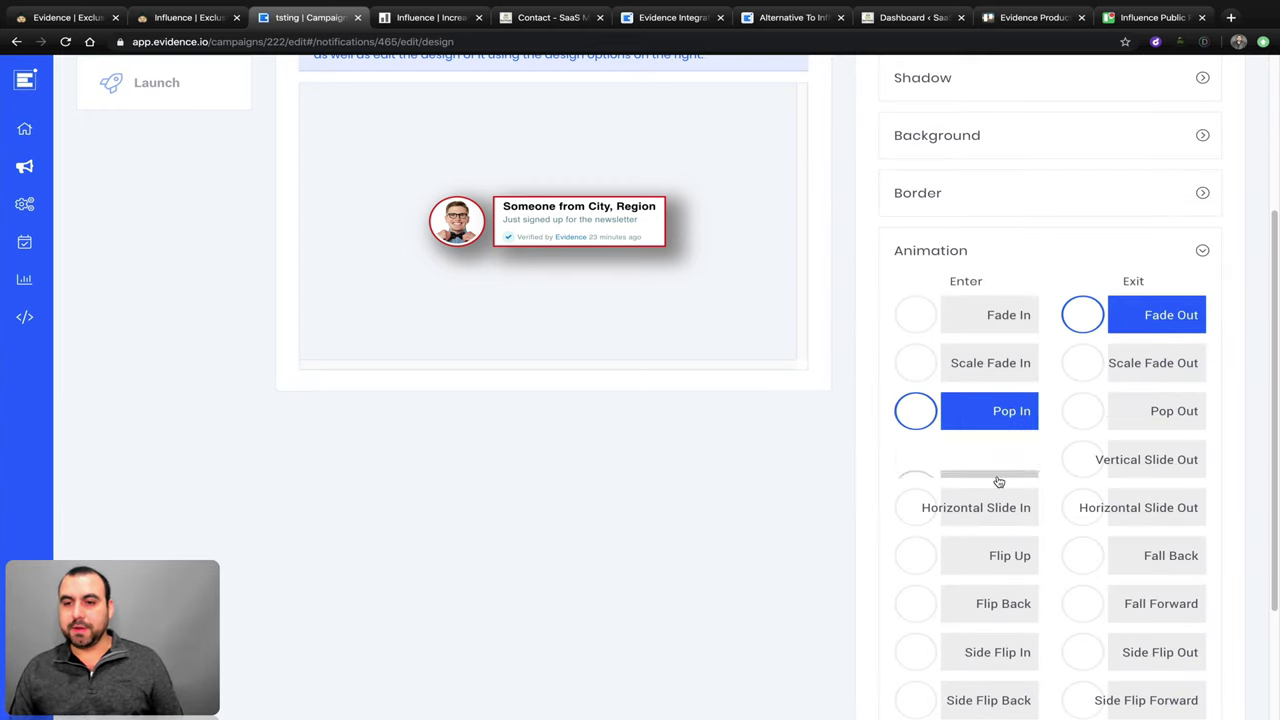
- Try the green, orange and red footer icon colors and set the footer's check icon to purple
{"action": "scroll", "coordinate": [998, 482], "scroll_direction": "down", "scroll_amount": 3}
{"action": "left_click", "coordinate": [1066, 606]}
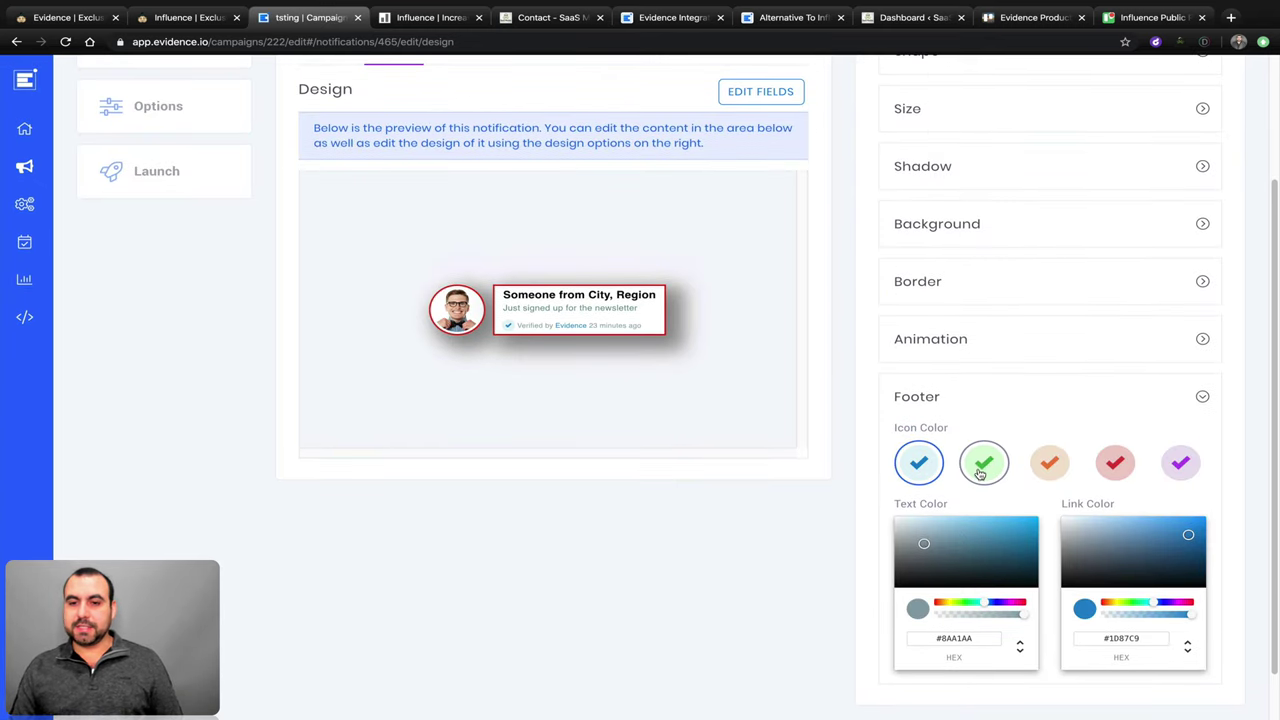
{"action": "left_click", "coordinate": [984, 464]}
{"action": "left_click", "coordinate": [1049, 464]}
{"action": "left_click", "coordinate": [1114, 464]}
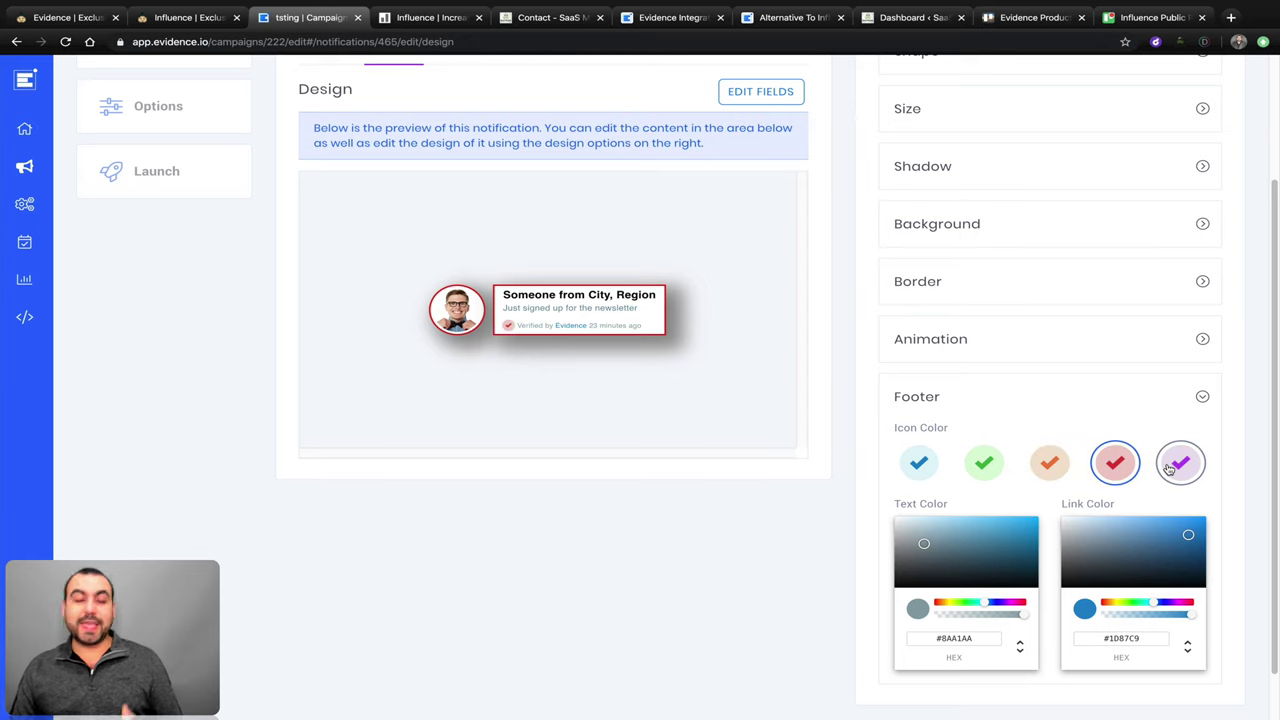
{"action": "left_click", "coordinate": [1169, 470]}
- In the notification text, replace City with Country and end the newsletter line with an exclamation mark
{"action": "scroll", "coordinate": [1054, 524], "scroll_direction": "up", "scroll_amount": 3}
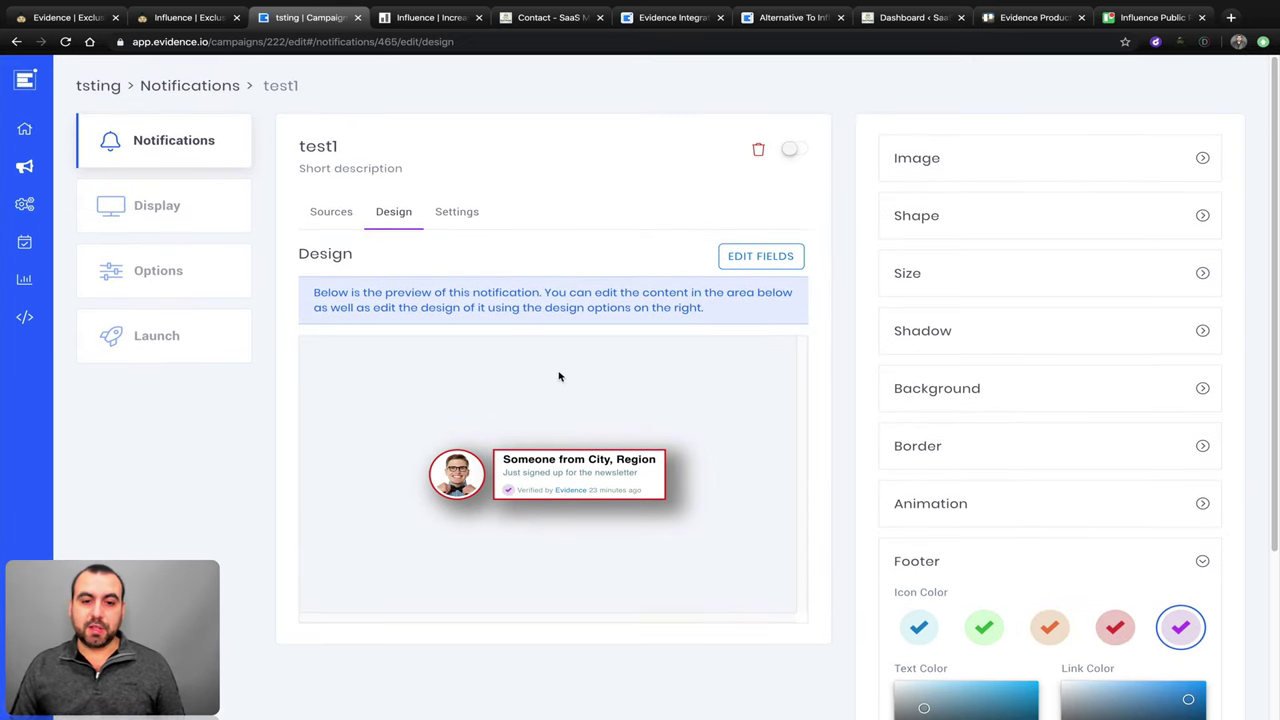
{"action": "left_click", "coordinate": [595, 459]}
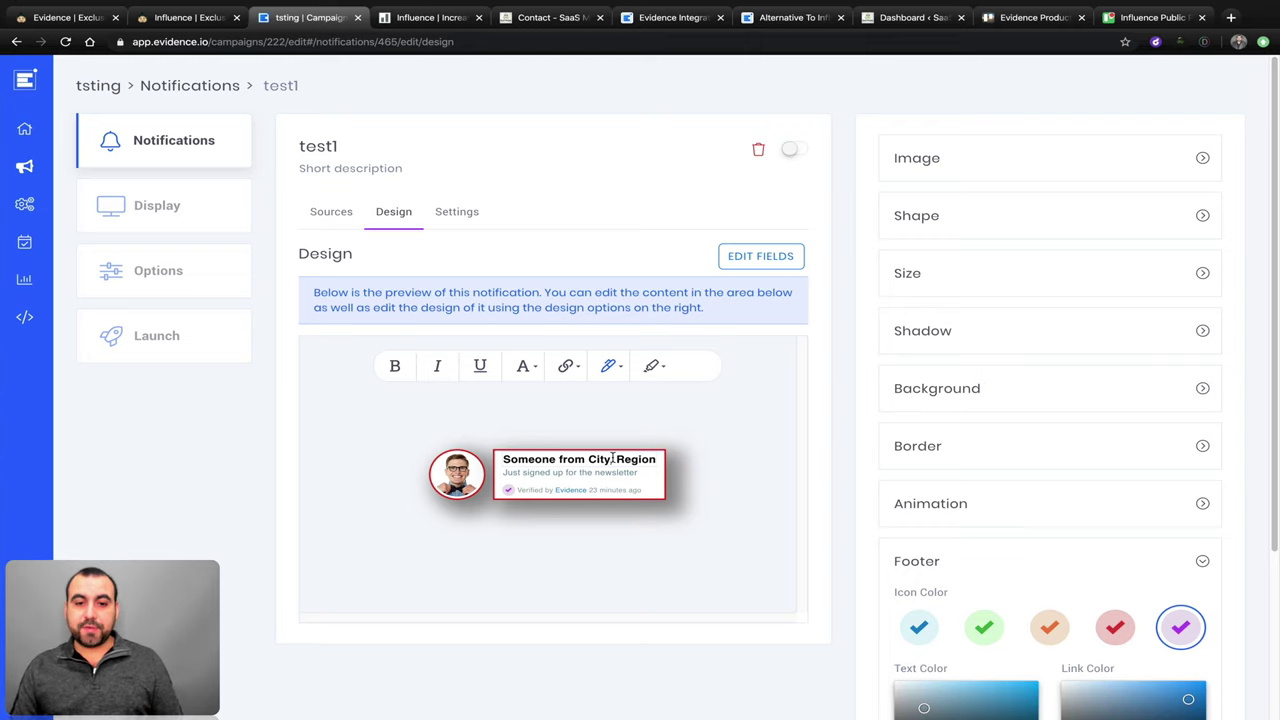
{"action": "key", "text": "BackSpace"}
{"action": "key", "text": "BackSpace"}
{"action": "key", "text": "BackSpace"}
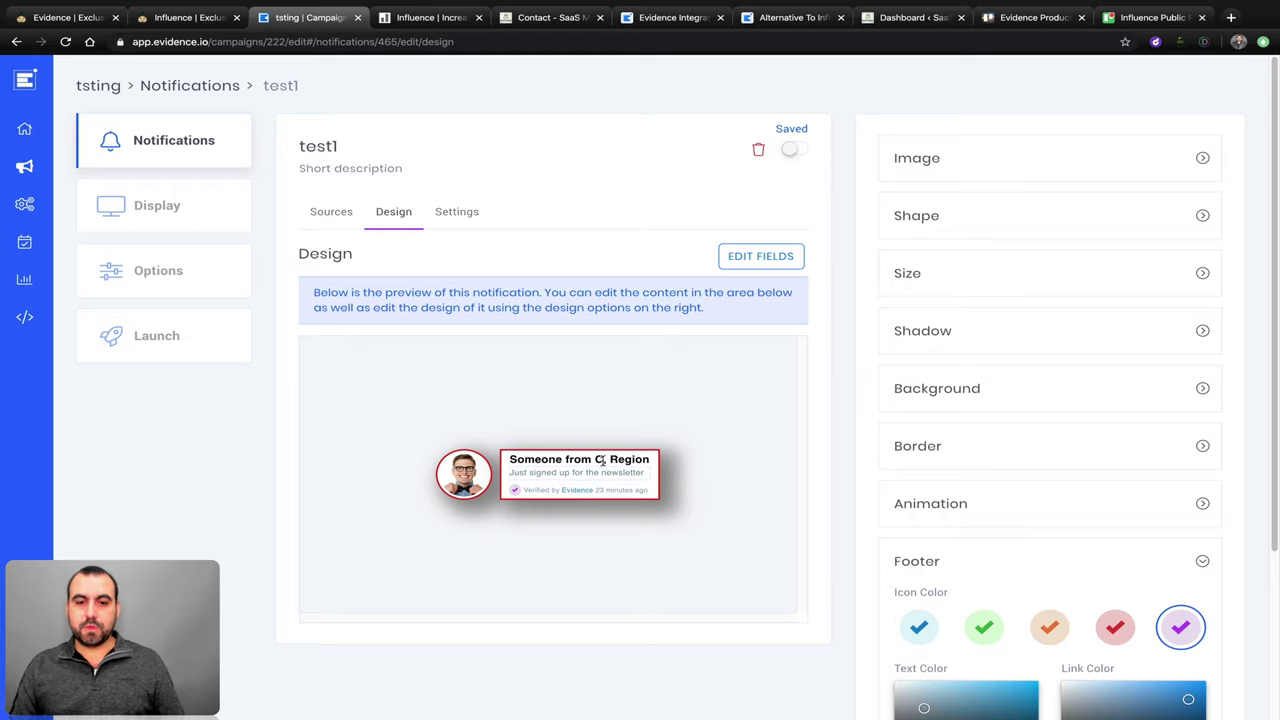
{"action": "left_click", "coordinate": [602, 459]}
{"action": "type", "text": "ou"}
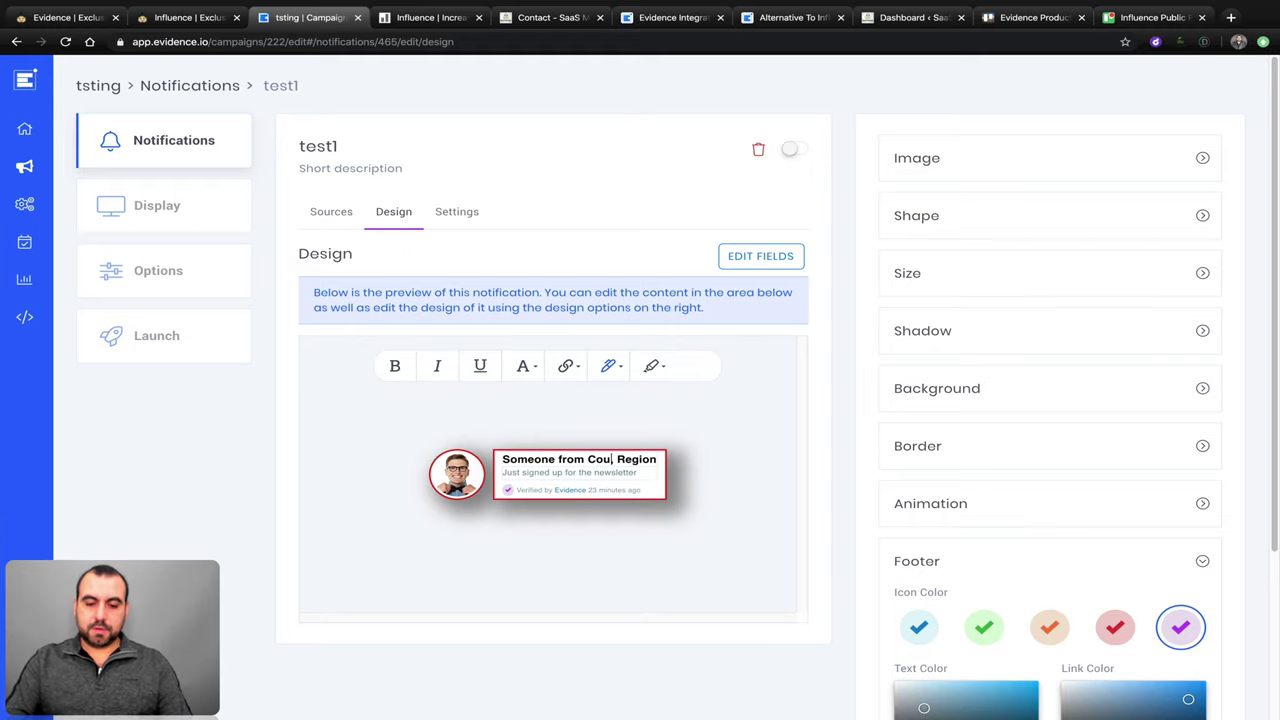
{"action": "type", "text": "ntry"}
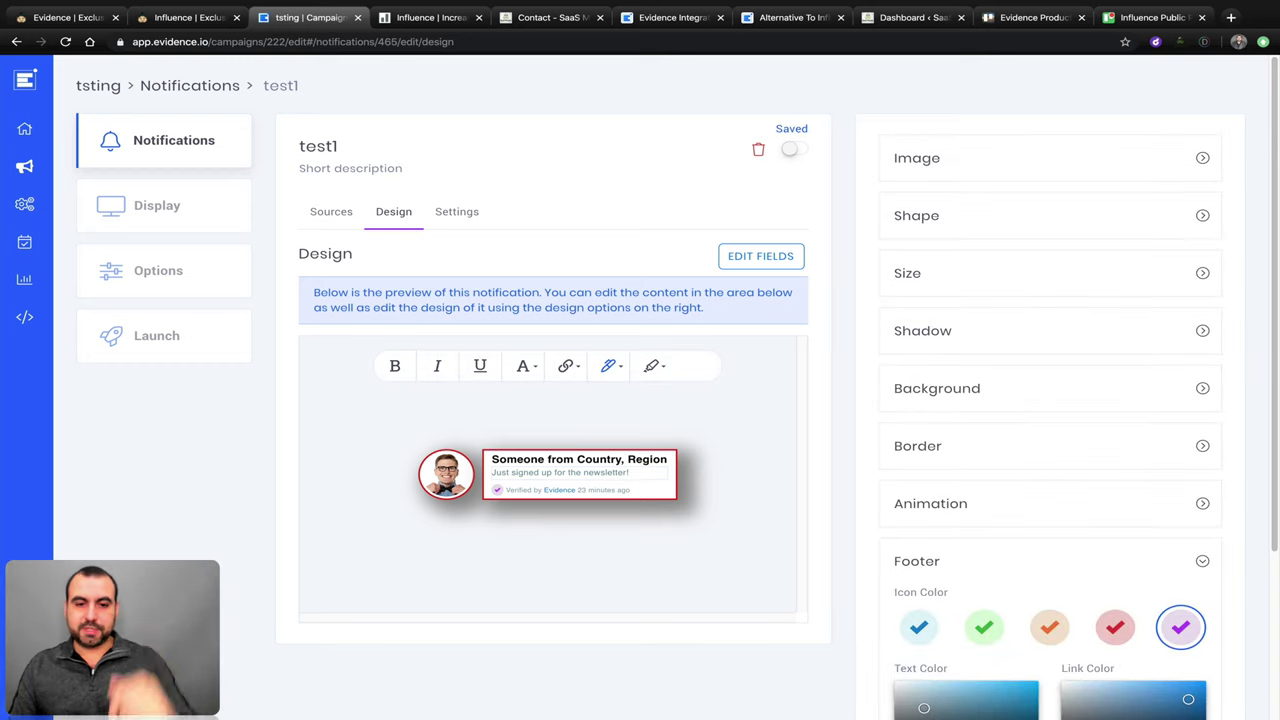
- Examine the text formatting options for the notification's message, including link, text color and highlight color
{"action": "left_click", "coordinate": [541, 489]}
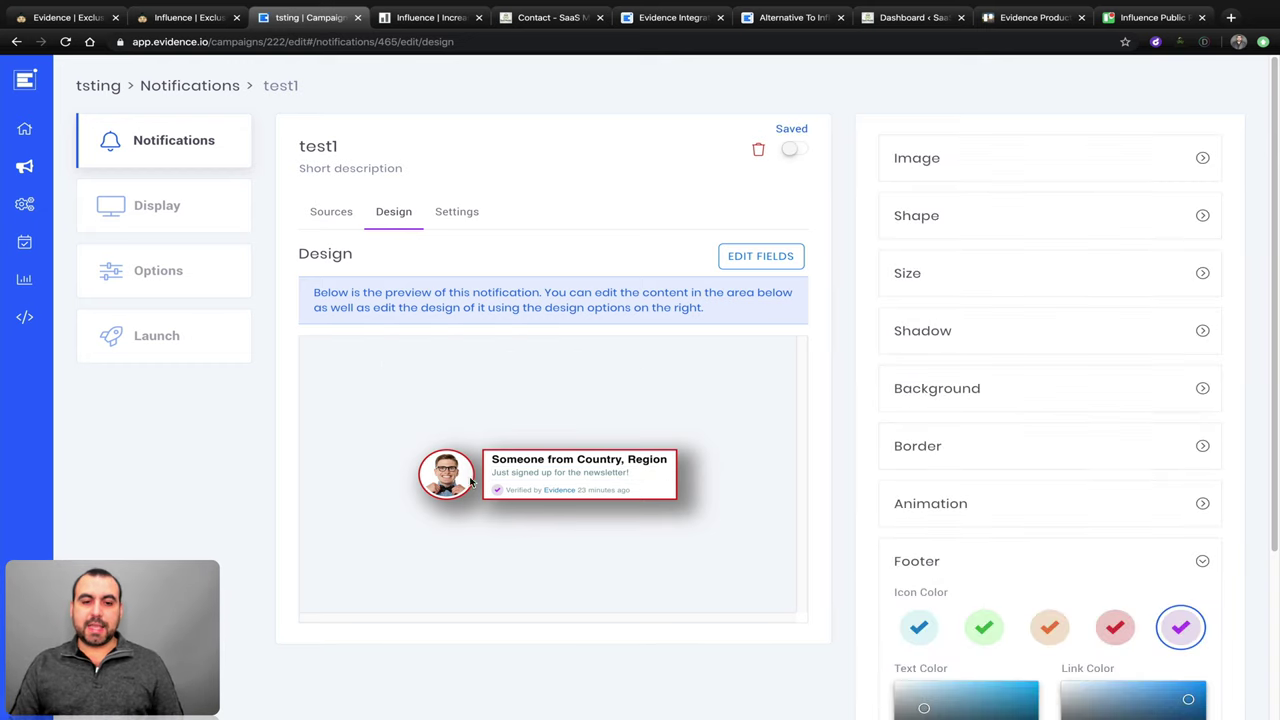
{"action": "left_click", "coordinate": [607, 478]}
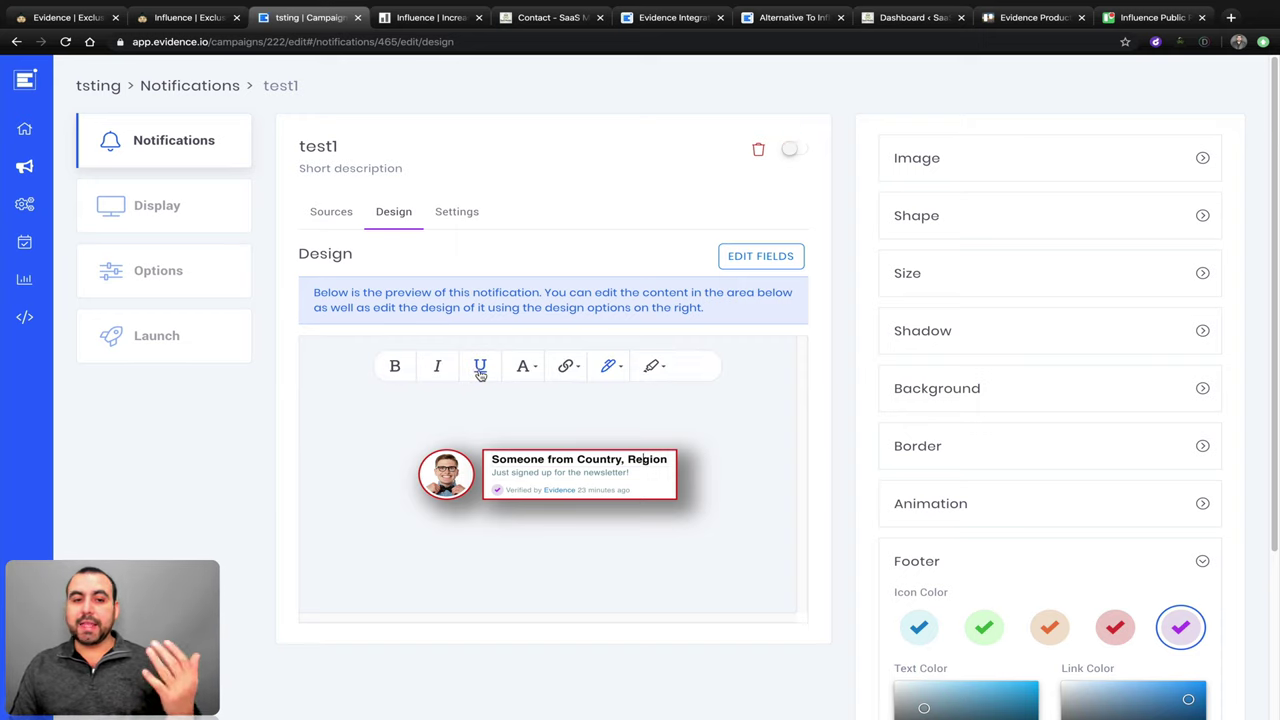
{"action": "left_click", "coordinate": [566, 370]}
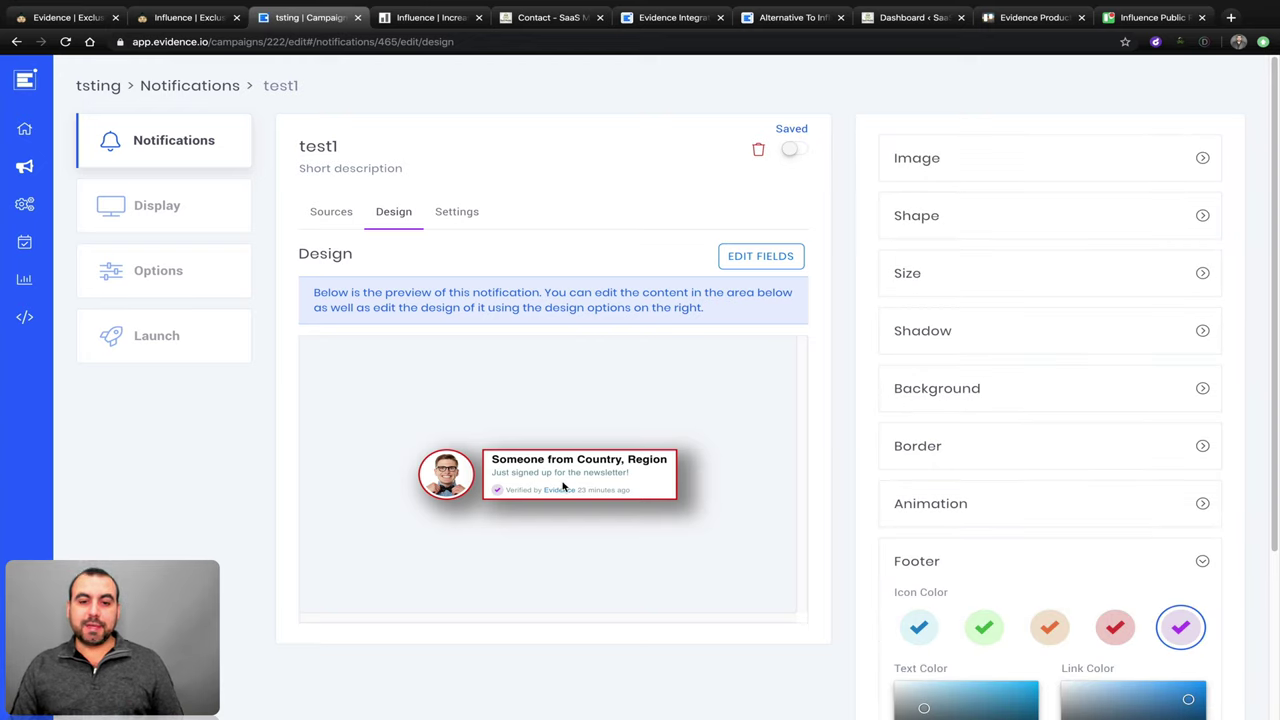
{"action": "left_click", "coordinate": [563, 486]}
{"action": "left_click", "coordinate": [610, 372]}
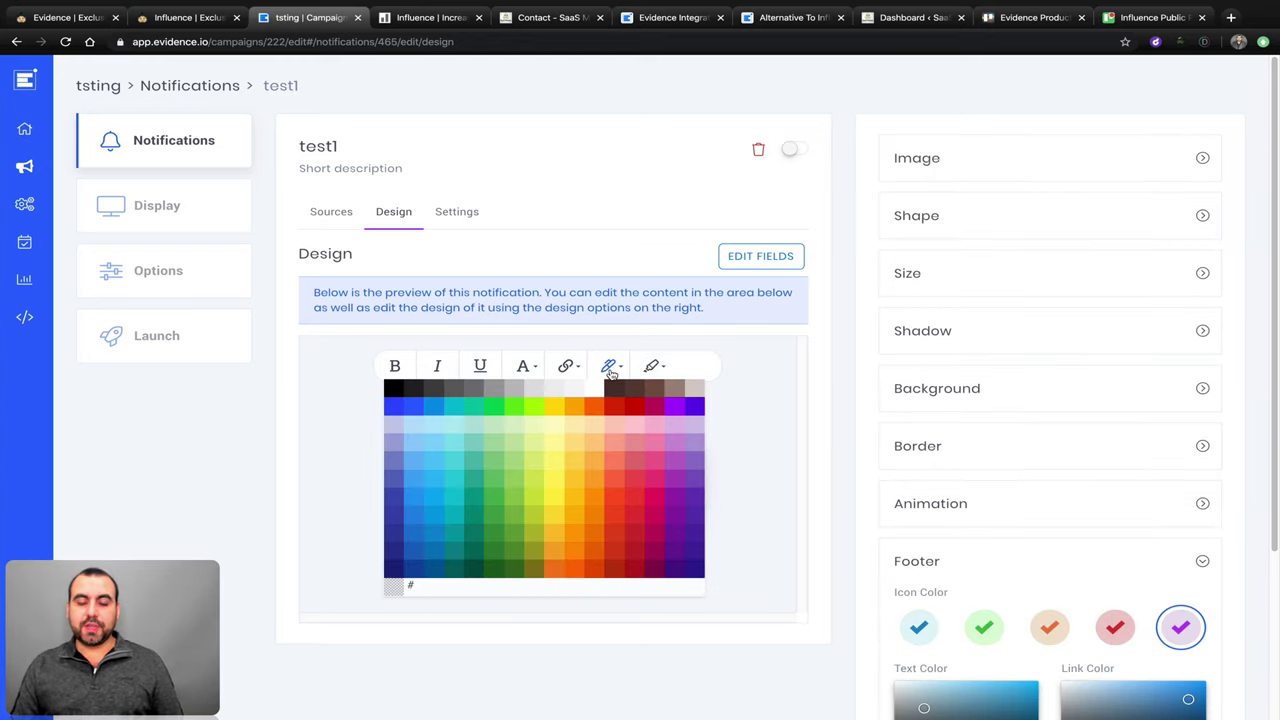
{"action": "left_click", "coordinate": [650, 367]}
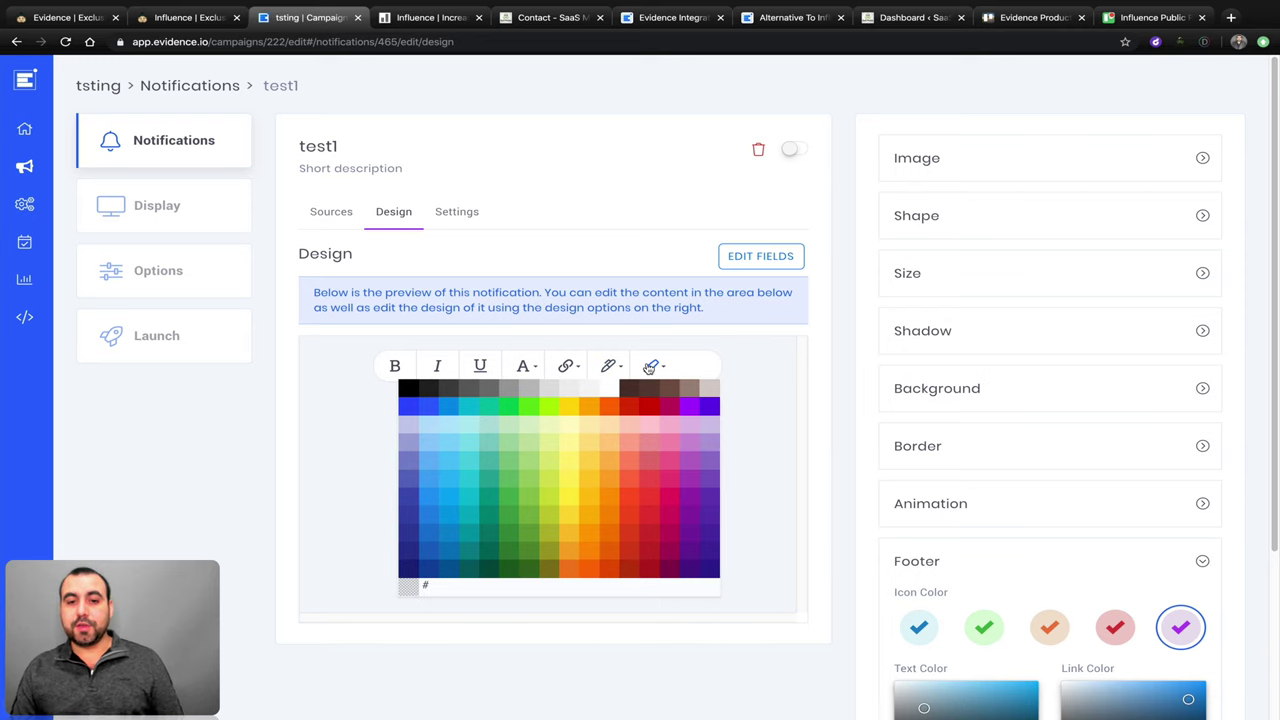
{"action": "left_click", "coordinate": [760, 404]}
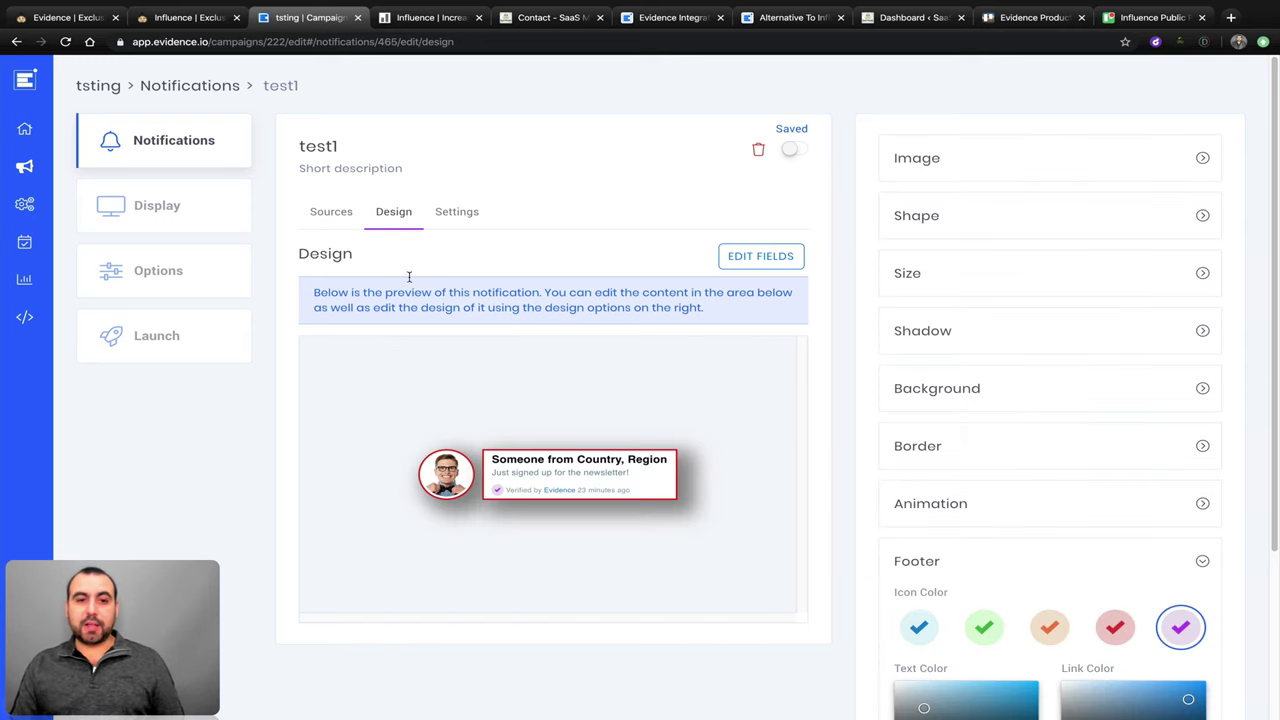
- In the notification's settings, turn off displaying conversions in random order and ignore conversions older than 8 days
{"action": "left_click", "coordinate": [450, 214]}
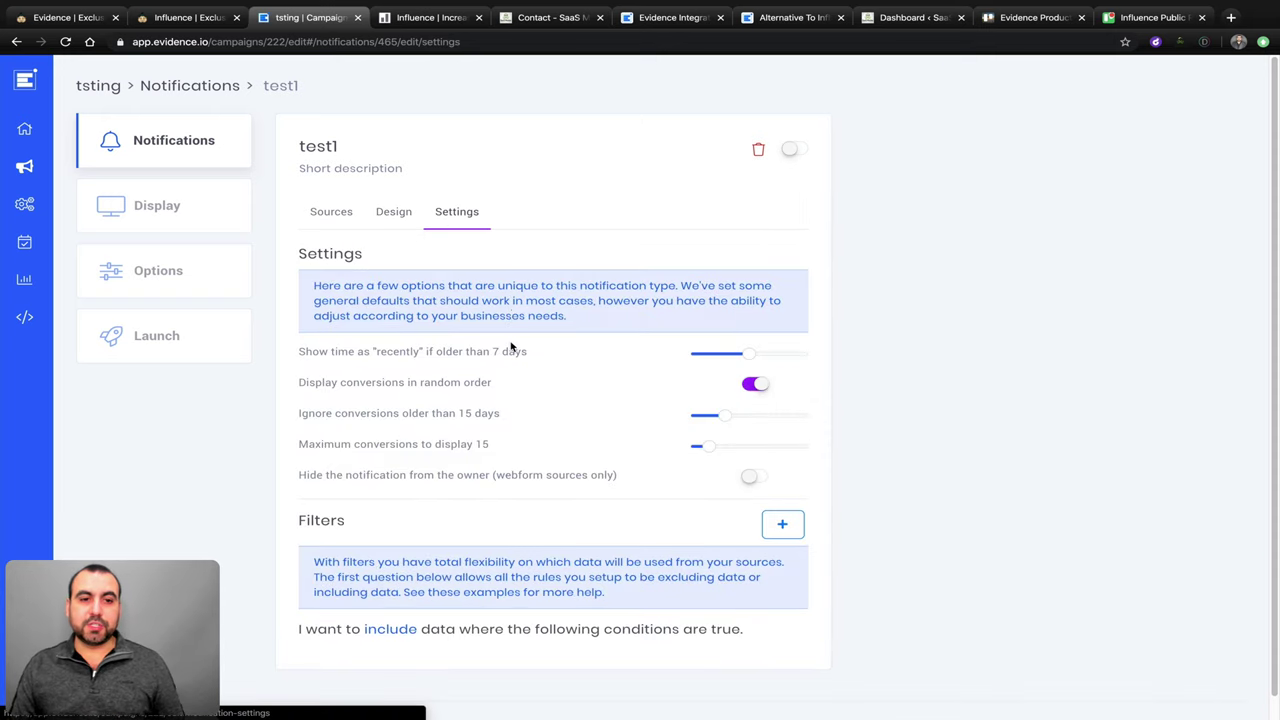
{"action": "scroll", "coordinate": [511, 348], "scroll_direction": "down", "scroll_amount": 1}
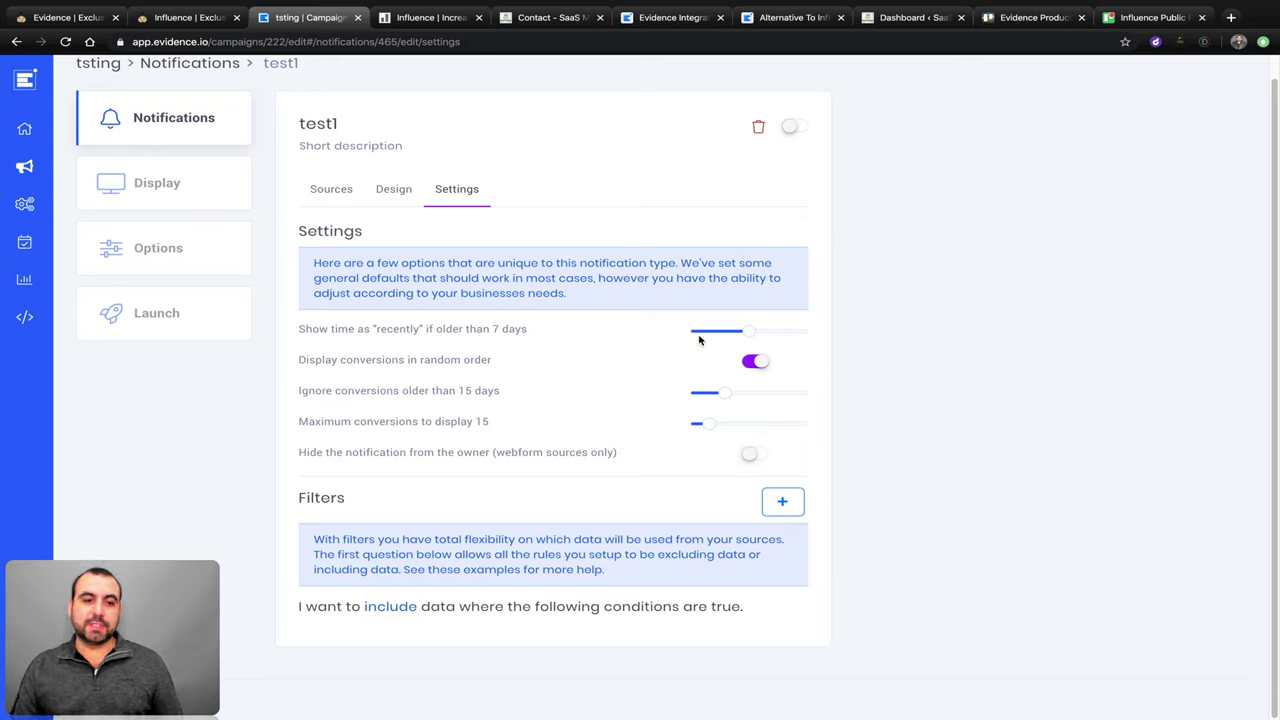
{"action": "left_click", "coordinate": [758, 365]}
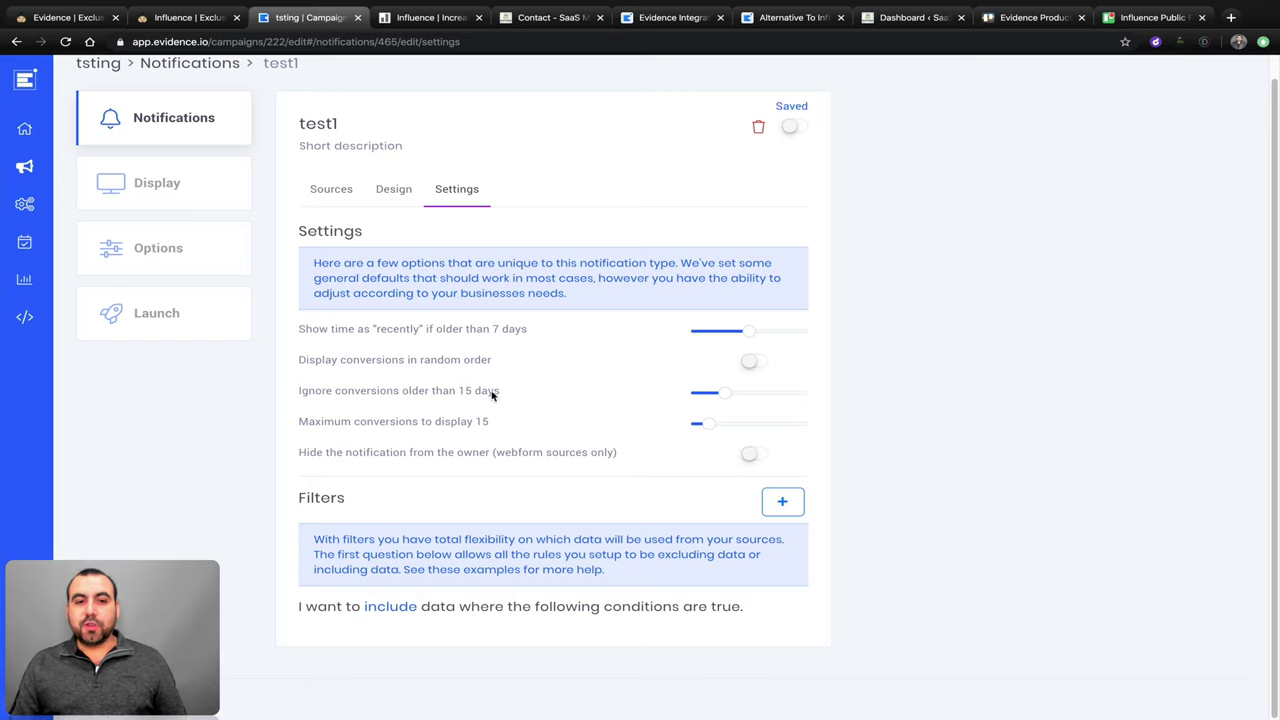
{"action": "left_click", "coordinate": [725, 397]}
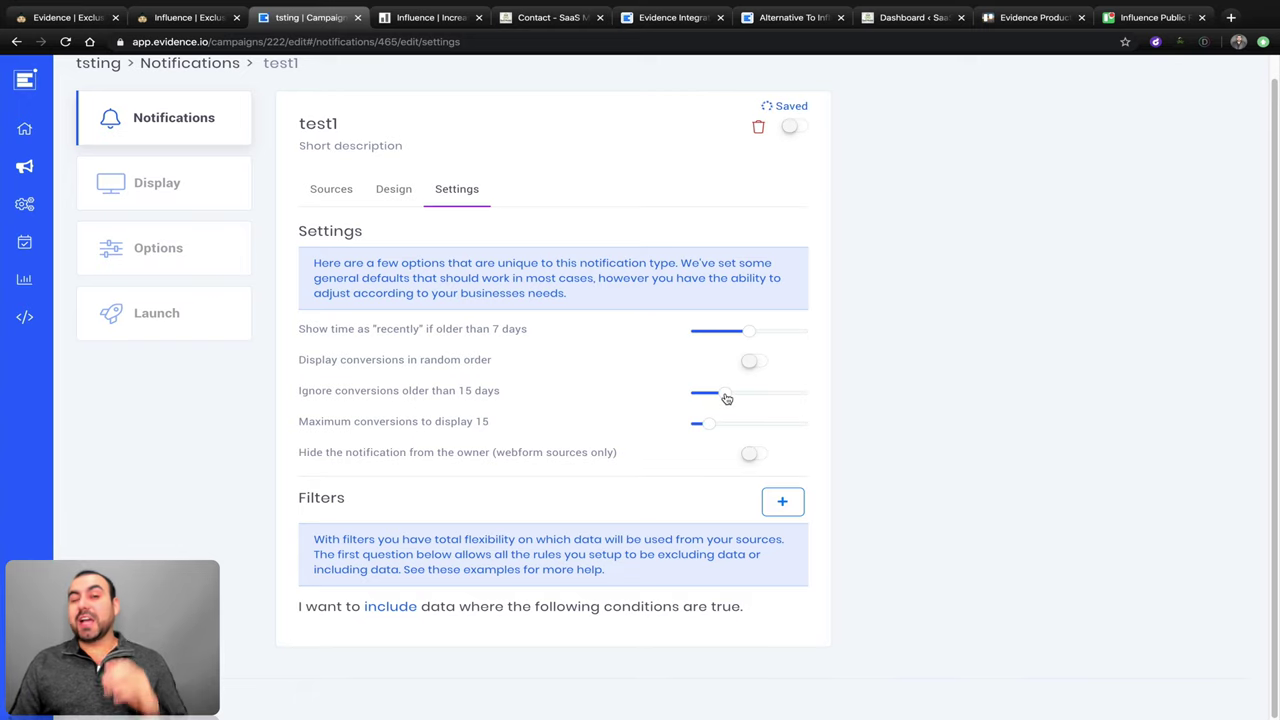
{"action": "mouse_move", "coordinate": [726, 398]}
{"action": "left_mouse_down"}
{"action": "mouse_move", "coordinate": [818, 398]}
{"action": "mouse_move", "coordinate": [711, 398]}
{"action": "left_mouse_up"}
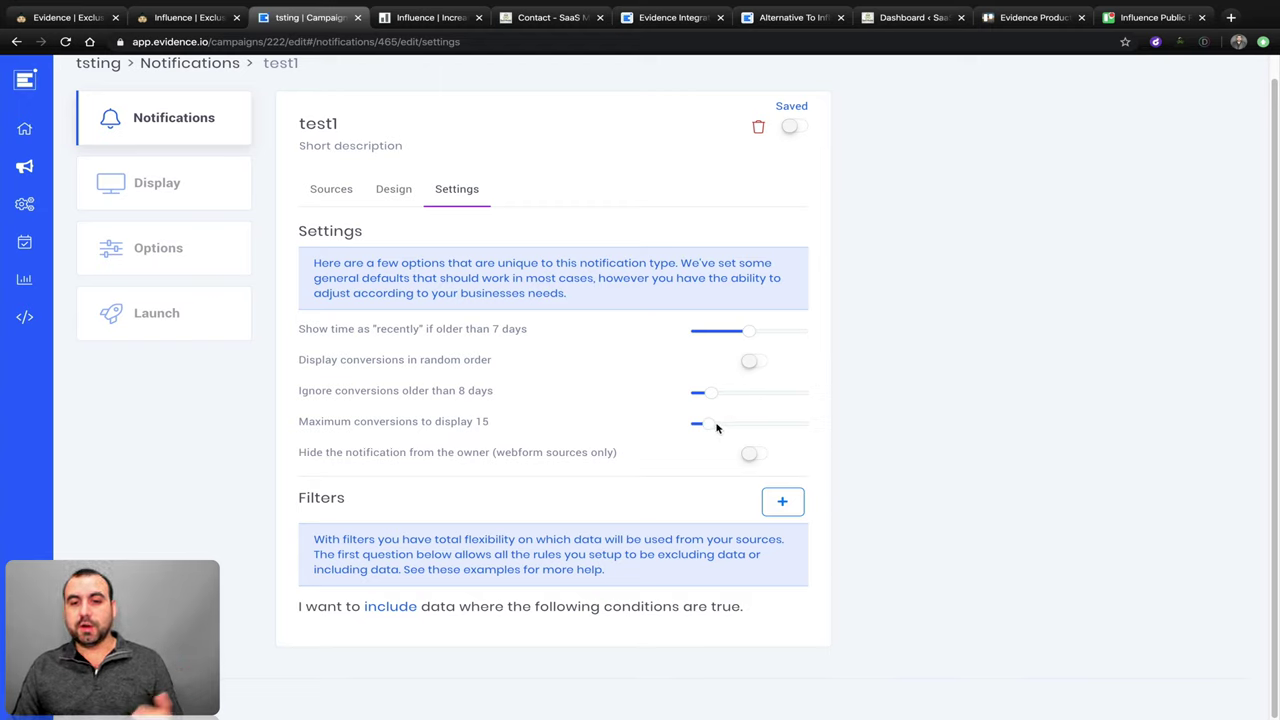
- Limit the maximum conversions to display to 10 and enable hiding the notification from the owner
{"action": "left_click_drag", "start_coordinate": [716, 428], "coordinate": [649, 429]}
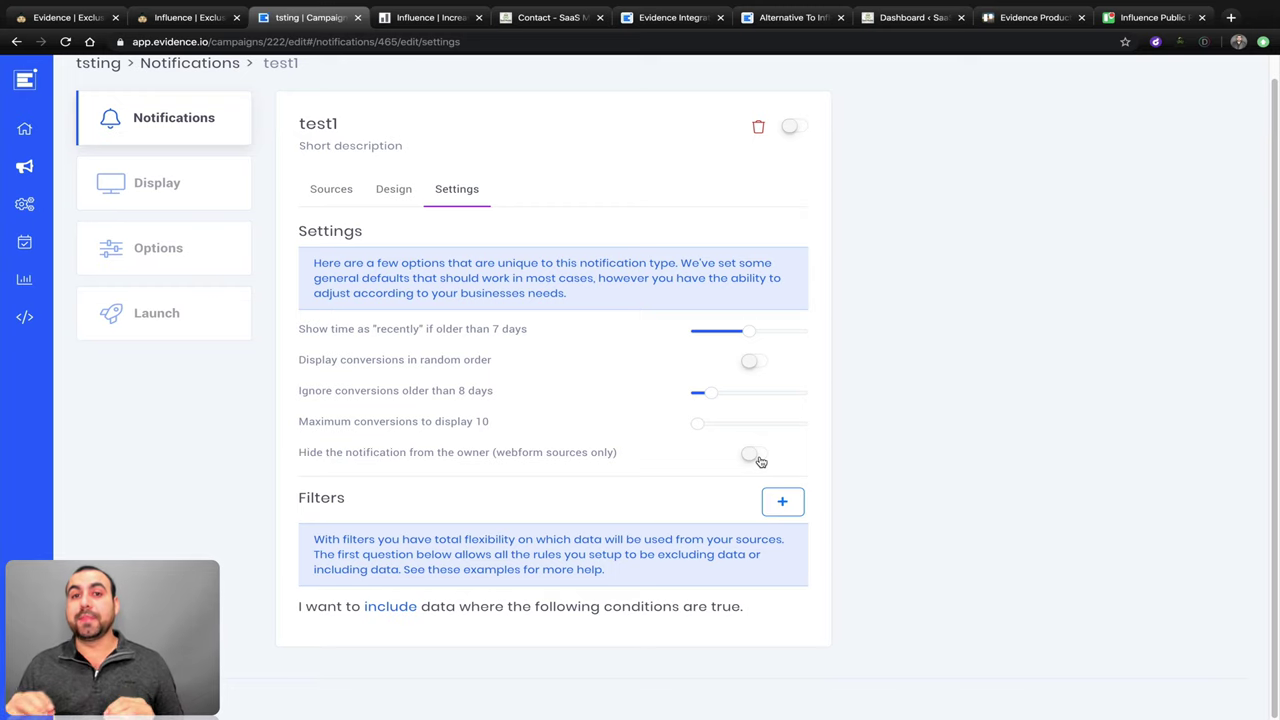
{"action": "left_click", "coordinate": [755, 457]}
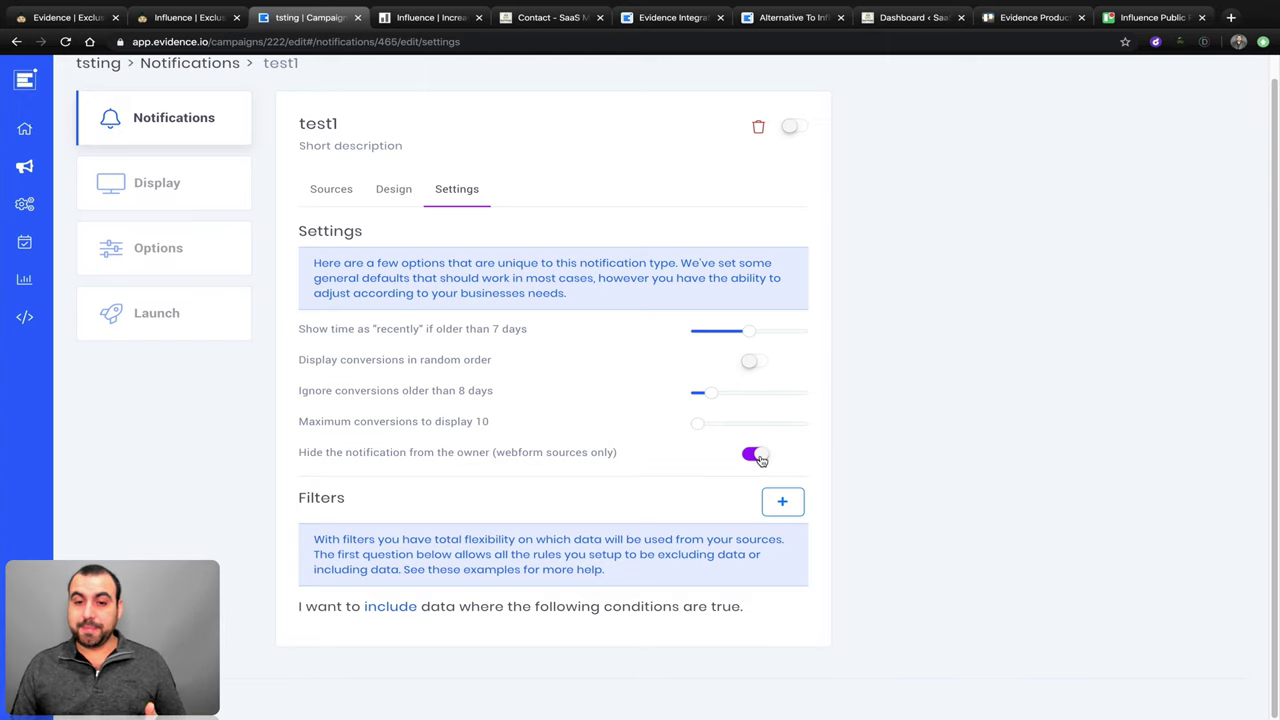
{"action": "left_click", "coordinate": [756, 456]}
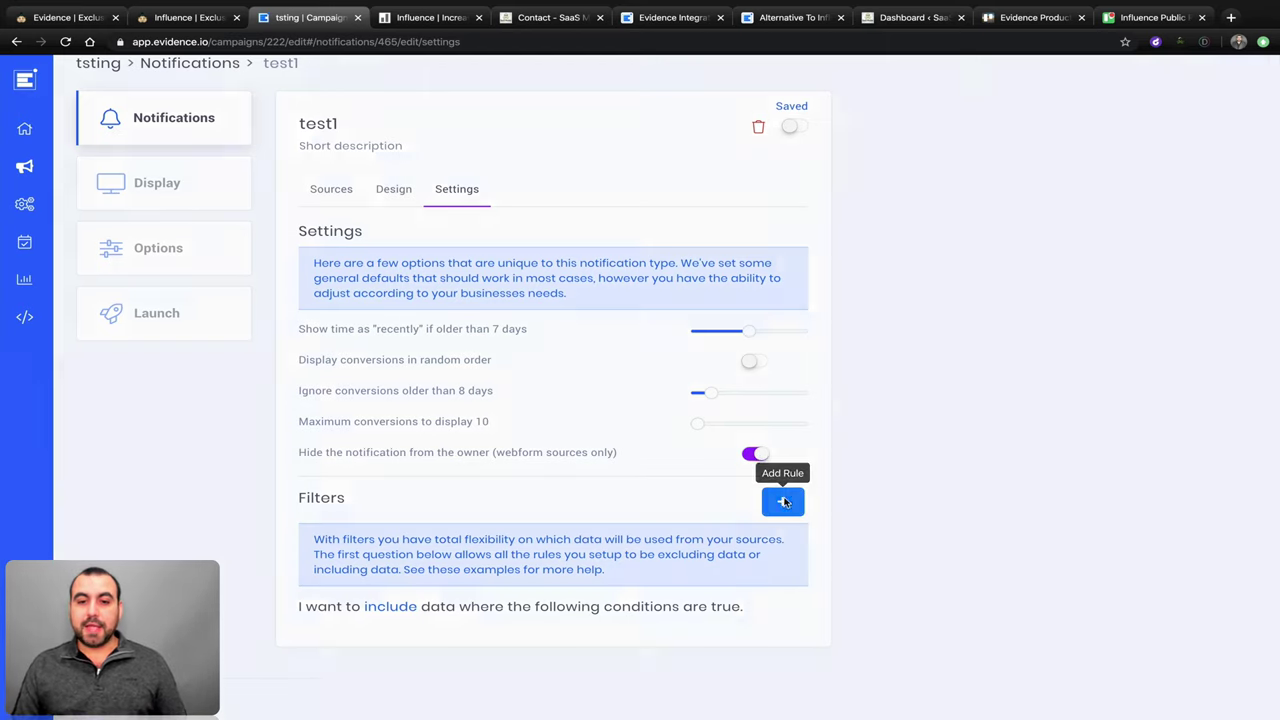
- Add a filter rule to the notification that includes data where the source's first_name starts with J
{"action": "left_click", "coordinate": [783, 502]}
{"action": "left_click", "coordinate": [603, 138]}
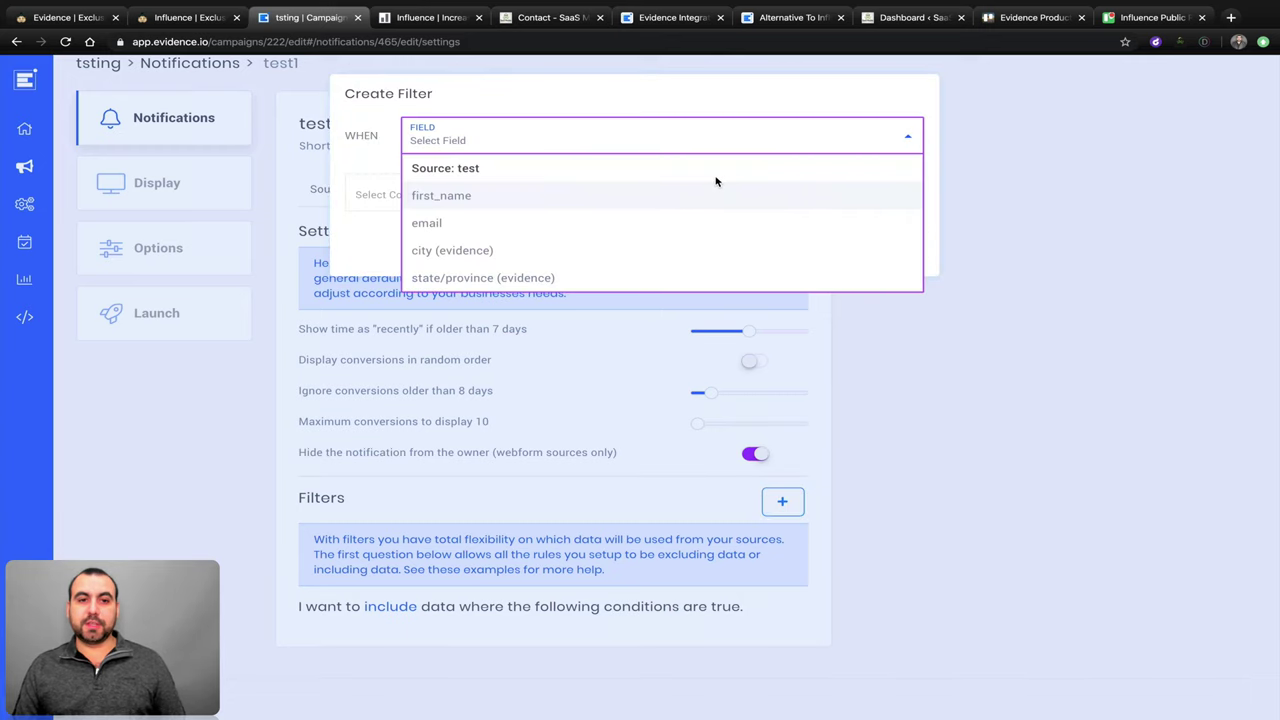
{"action": "left_click", "coordinate": [552, 198]}
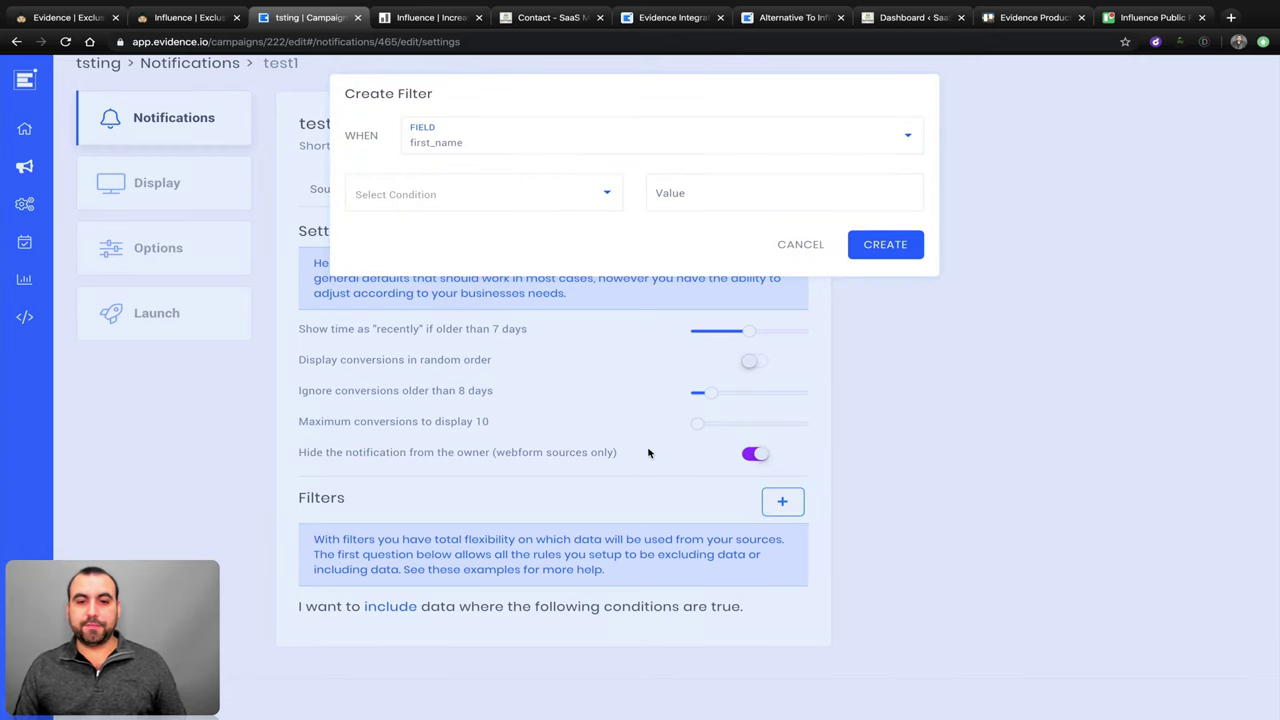
{"action": "left_click", "coordinate": [513, 204]}
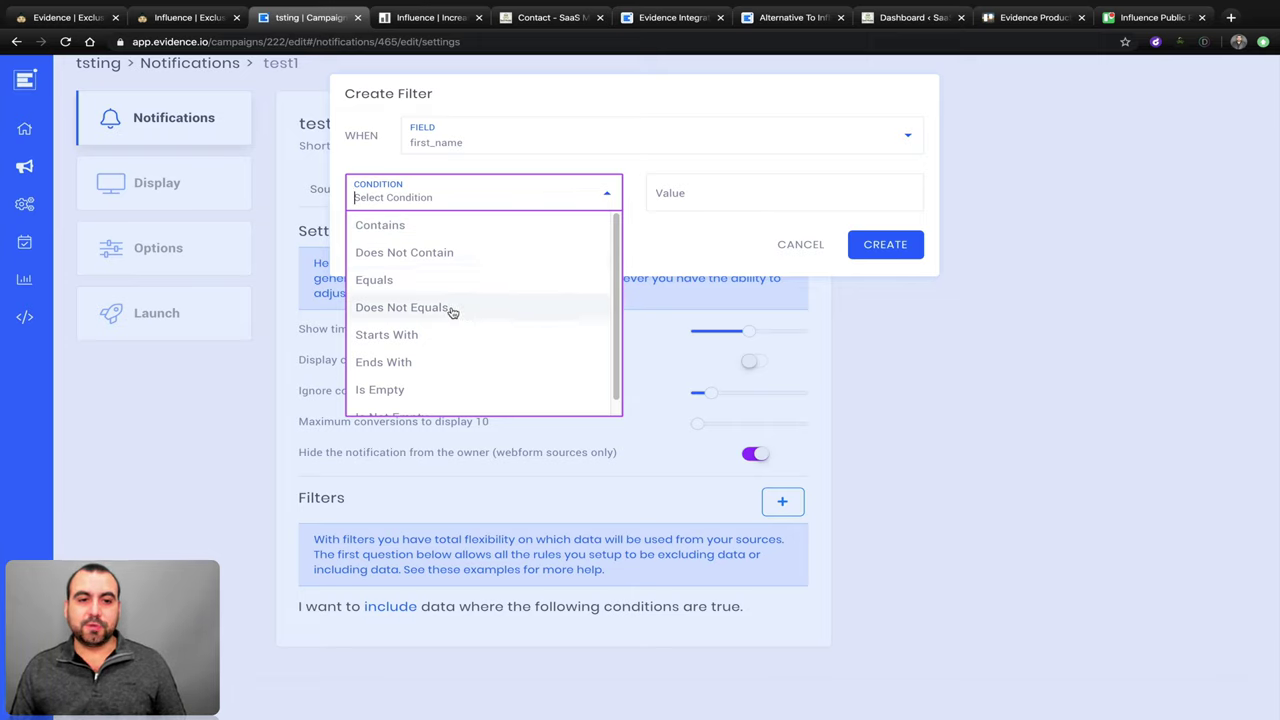
{"action": "left_click", "coordinate": [428, 341]}
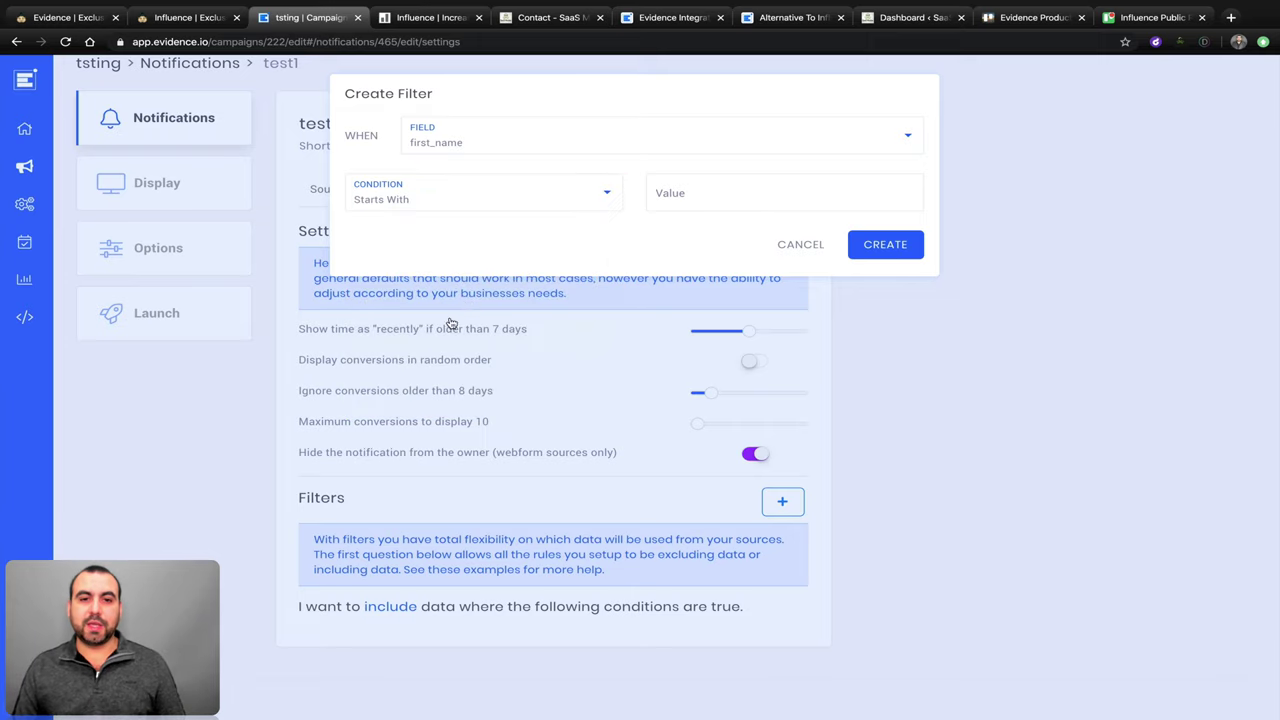
{"action": "left_click", "coordinate": [688, 197]}
{"action": "type", "text": "J"}
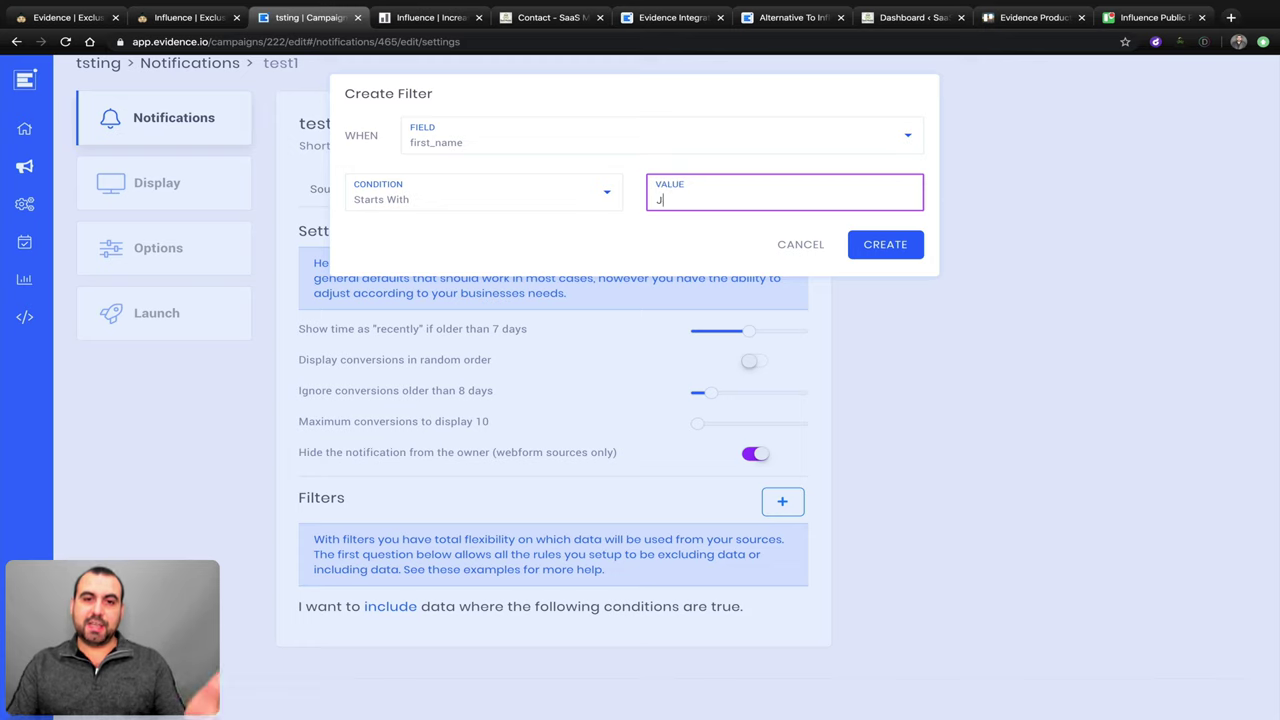
{"action": "left_click", "coordinate": [899, 249]}
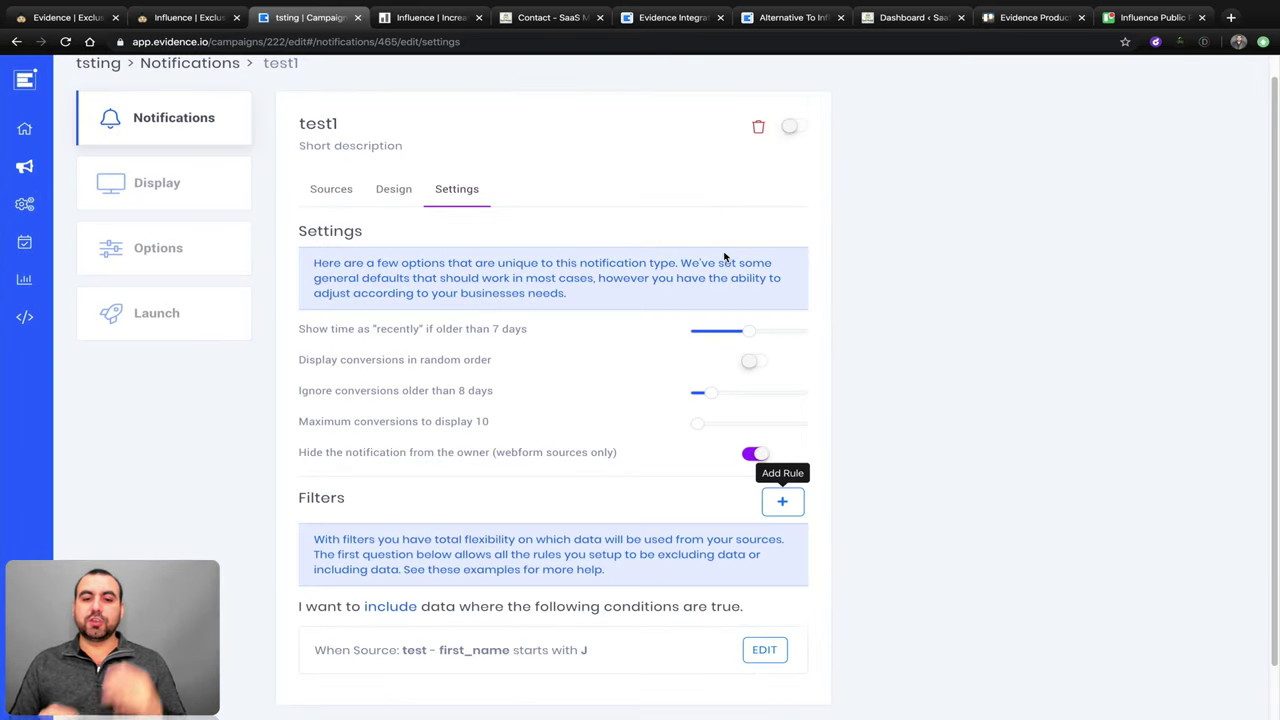
{"action": "scroll", "coordinate": [618, 652], "scroll_direction": "down", "scroll_amount": 1}
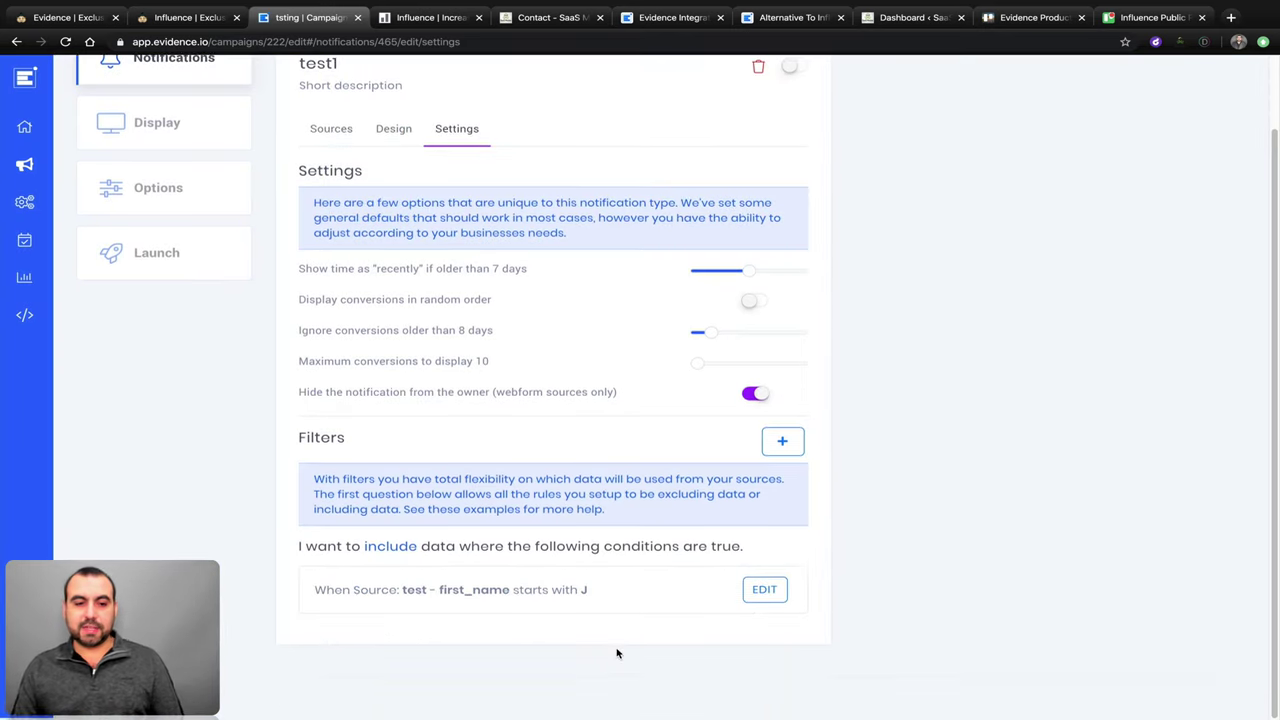
{"action": "left_click_drag", "start_coordinate": [316, 548], "coordinate": [550, 548]}
{"action": "left_click", "coordinate": [894, 610]}
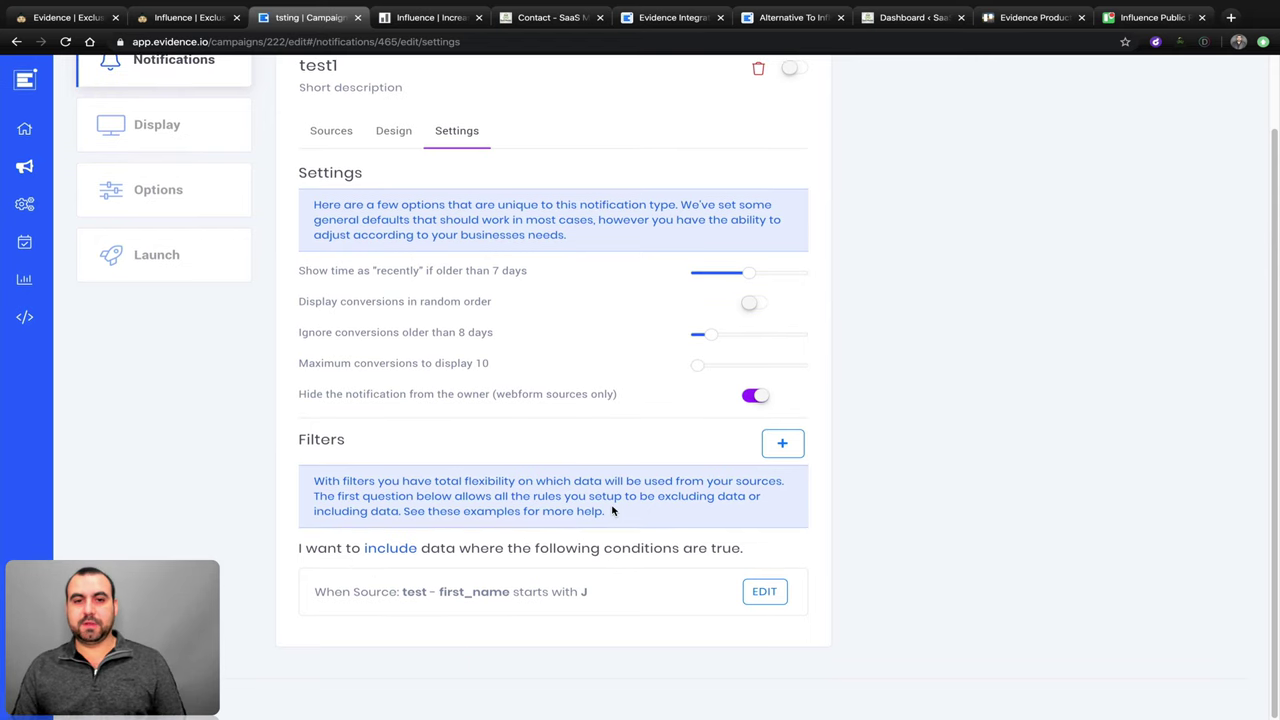
{"action": "scroll", "coordinate": [616, 512], "scroll_direction": "up", "scroll_amount": 1}
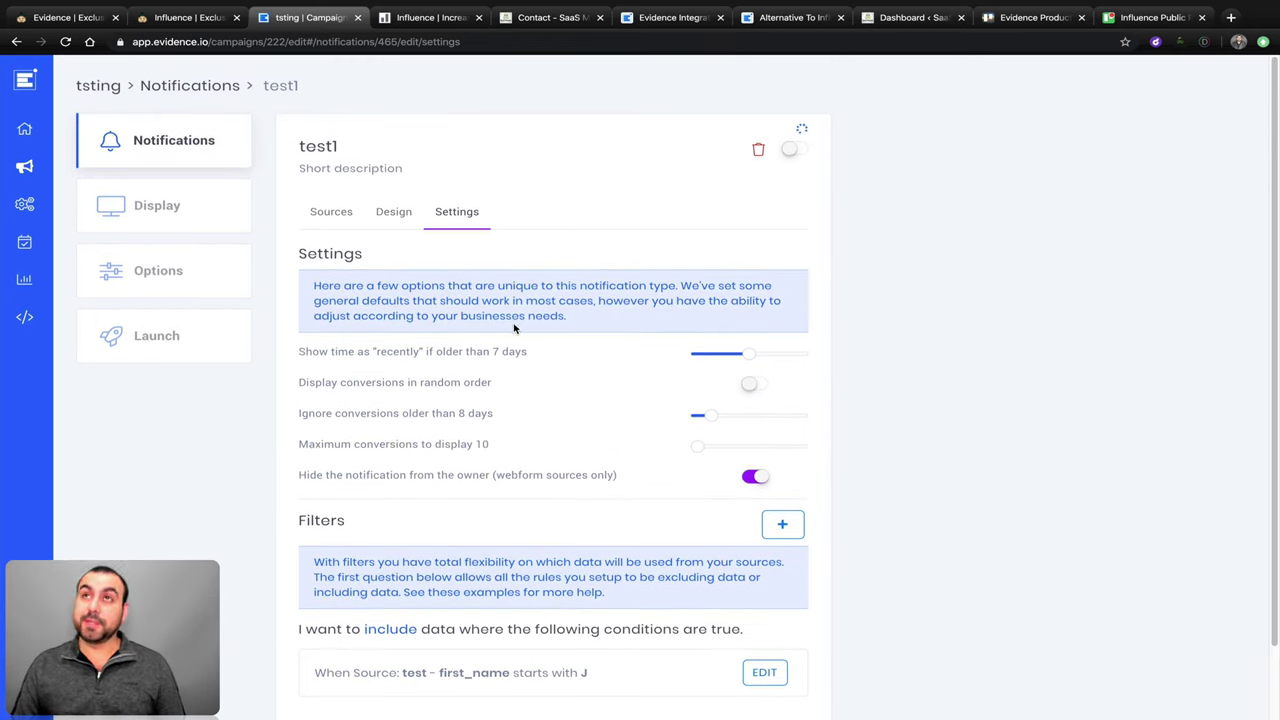
- Examine the campaign's display choices, including the URL entry for Select Pages, and leave notifications on All Pages
{"action": "left_click", "coordinate": [179, 208]}
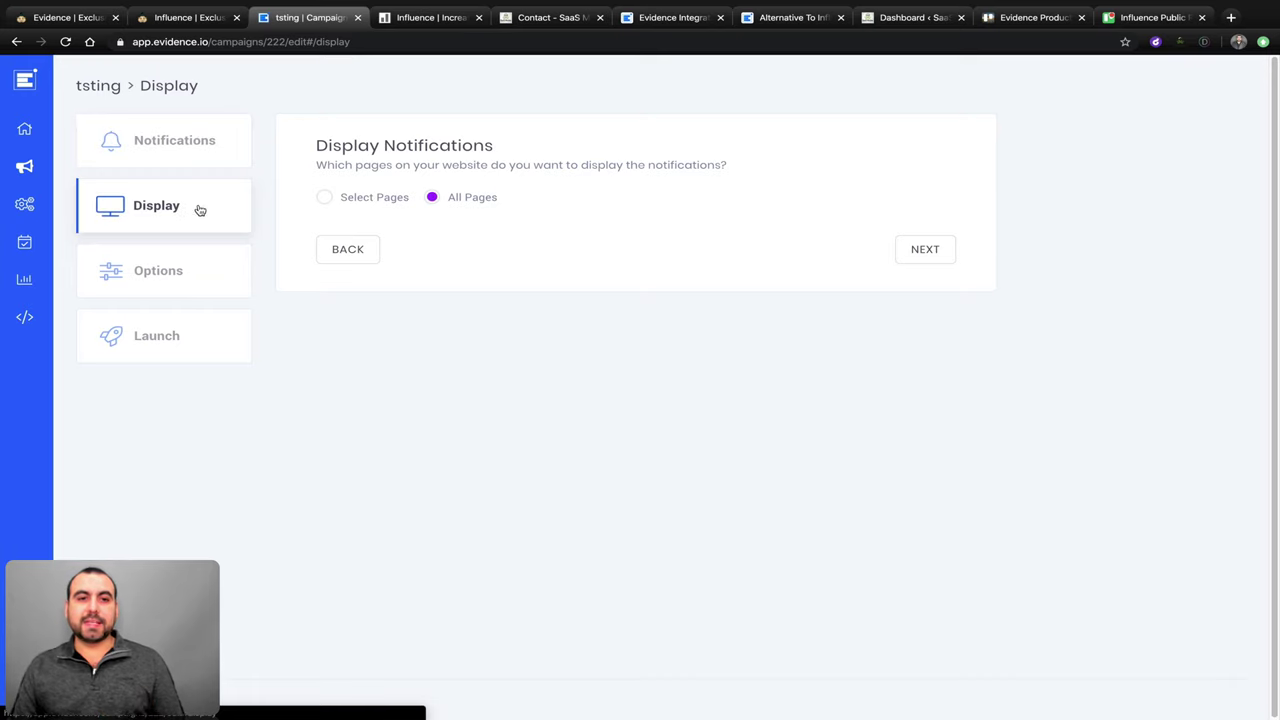
{"action": "left_click", "coordinate": [360, 200]}
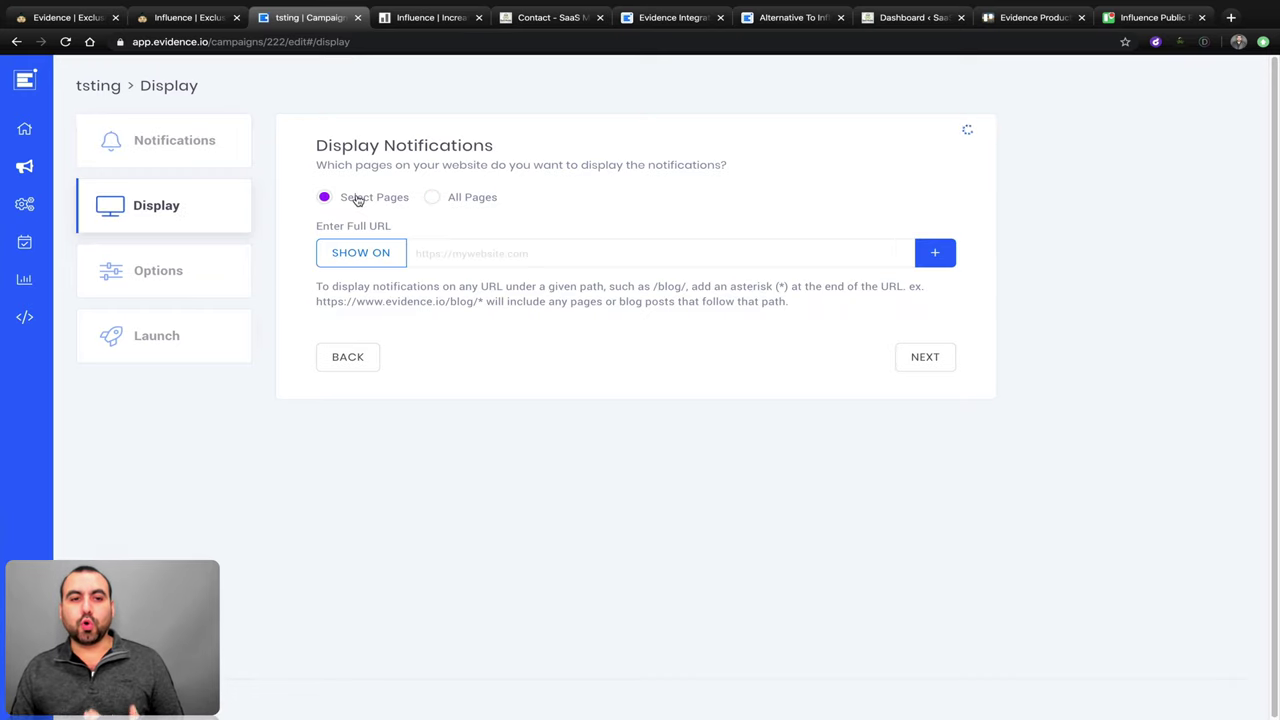
{"action": "left_click", "coordinate": [472, 256]}
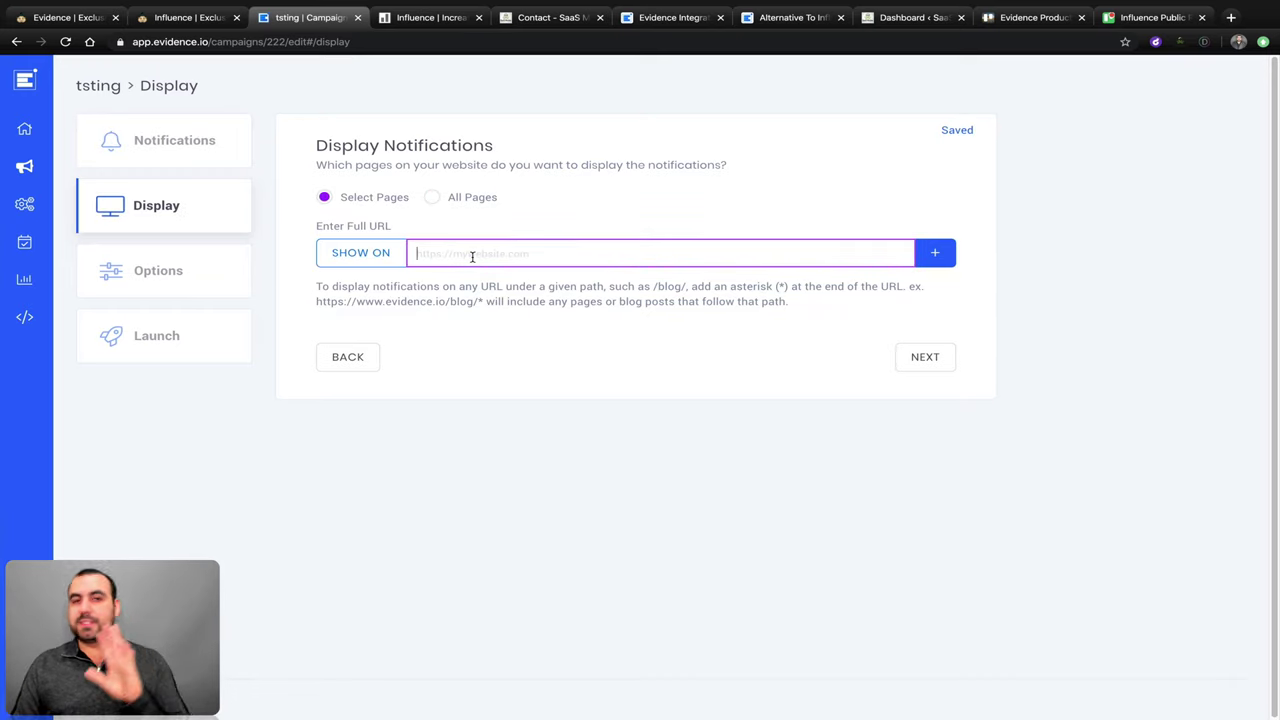
{"action": "left_click", "coordinate": [436, 199]}
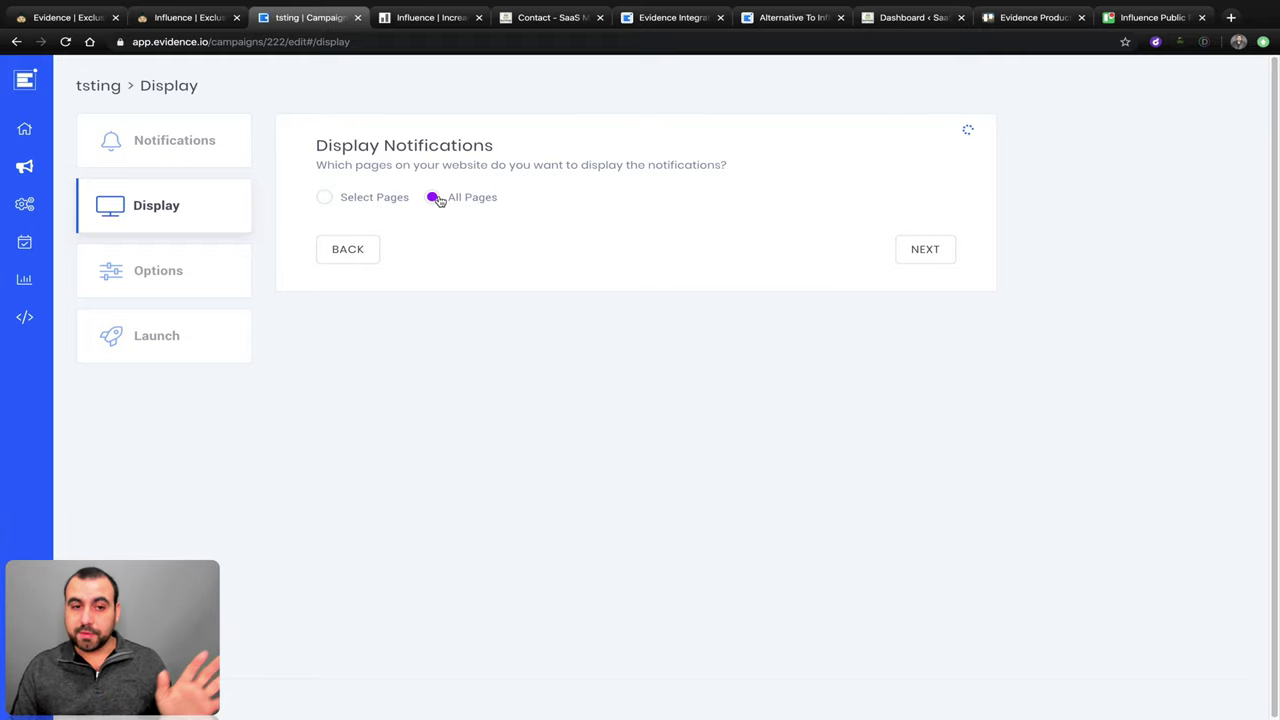
- In the campaign's options, position the desktop notifications at Bottom Right
{"action": "left_click", "coordinate": [225, 276]}
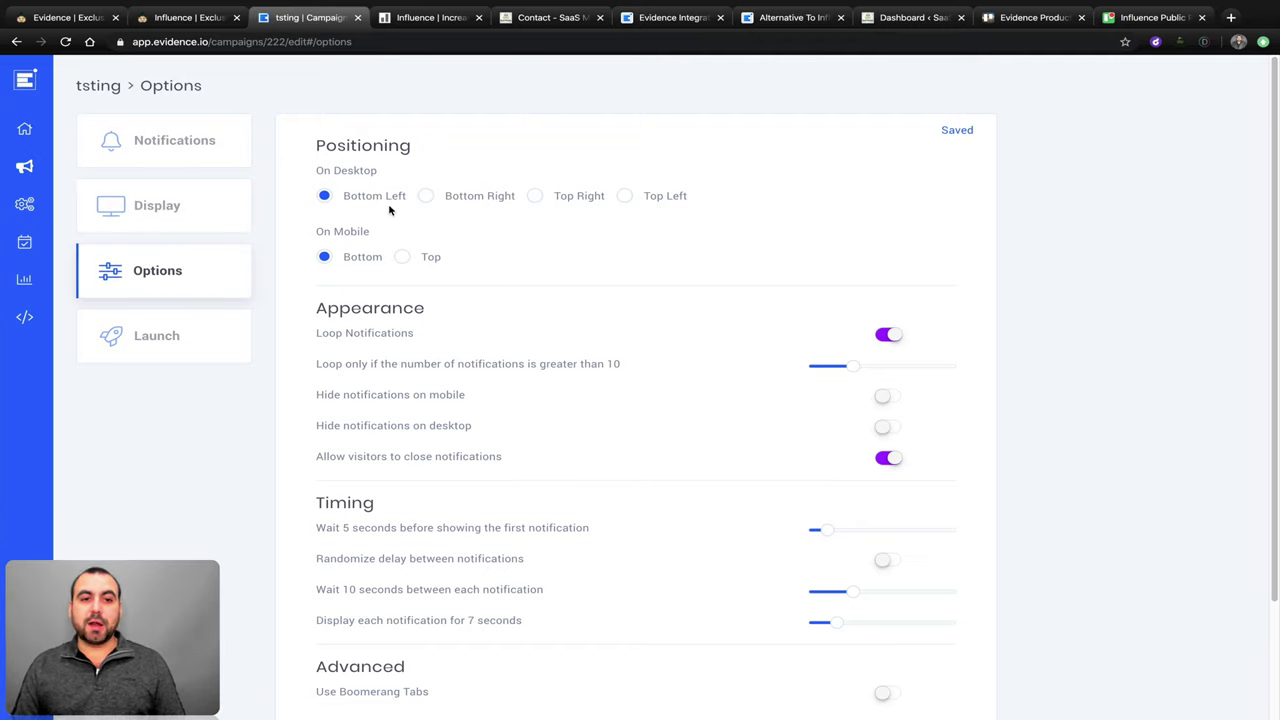
{"action": "left_click", "coordinate": [455, 198]}
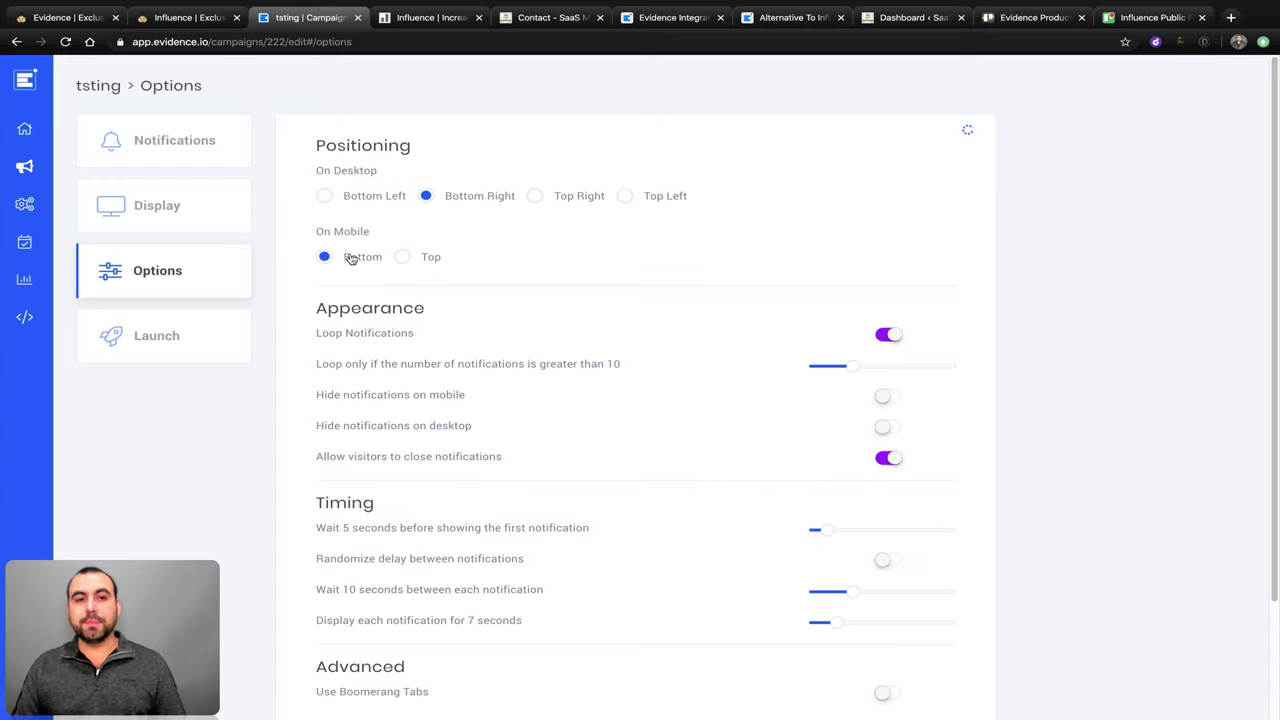
- In the appearance options, hide notifications on mobile and turn off looping of notifications
{"action": "scroll", "coordinate": [743, 348], "scroll_direction": "down", "scroll_amount": 2}
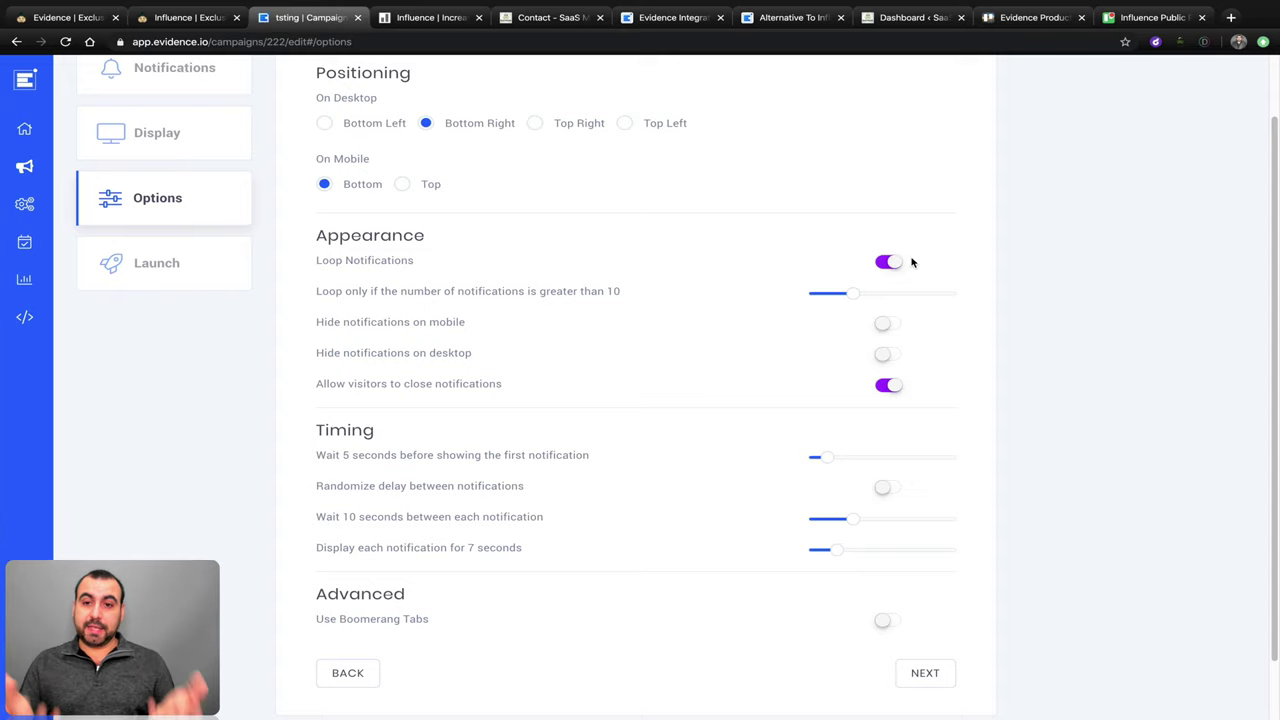
{"action": "left_click", "coordinate": [893, 262]}
{"action": "left_click", "coordinate": [897, 265]}
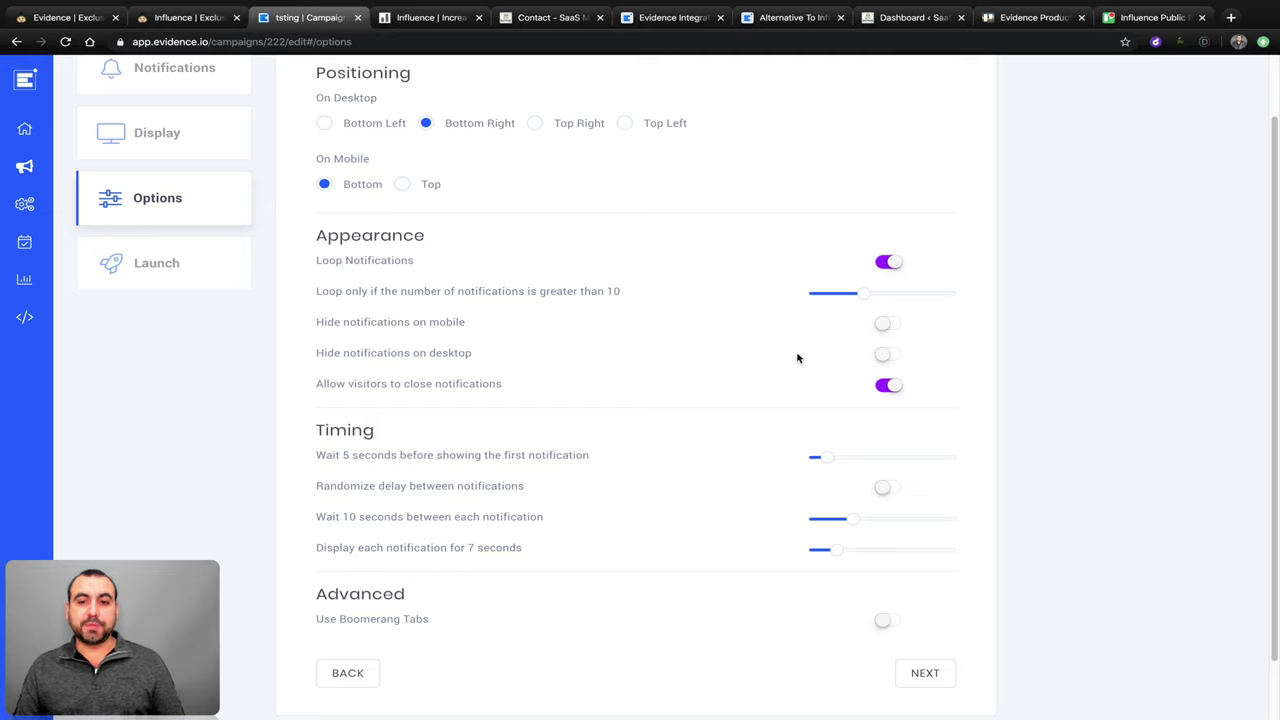
{"action": "left_click", "coordinate": [888, 323]}
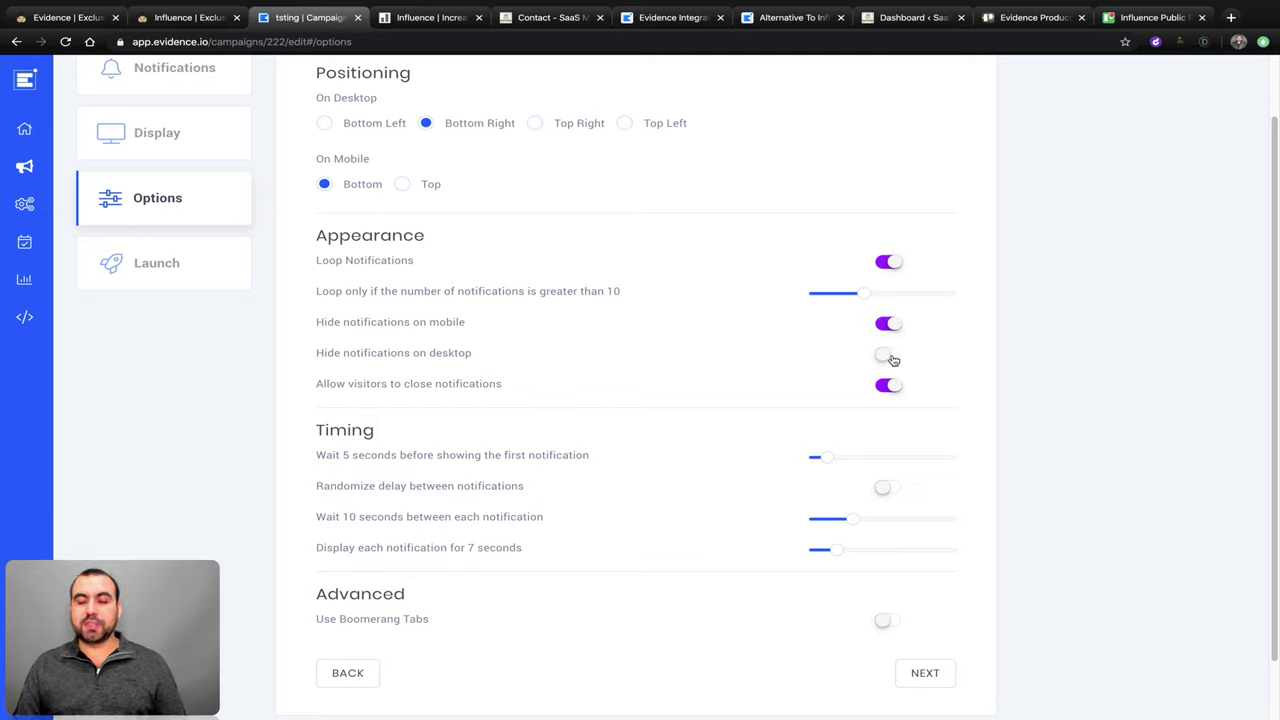
{"action": "left_click", "coordinate": [888, 263]}
- Set the wait before showing the first notification to 33 seconds in the timing options
{"action": "scroll", "coordinate": [831, 340], "scroll_direction": "down", "scroll_amount": 1}
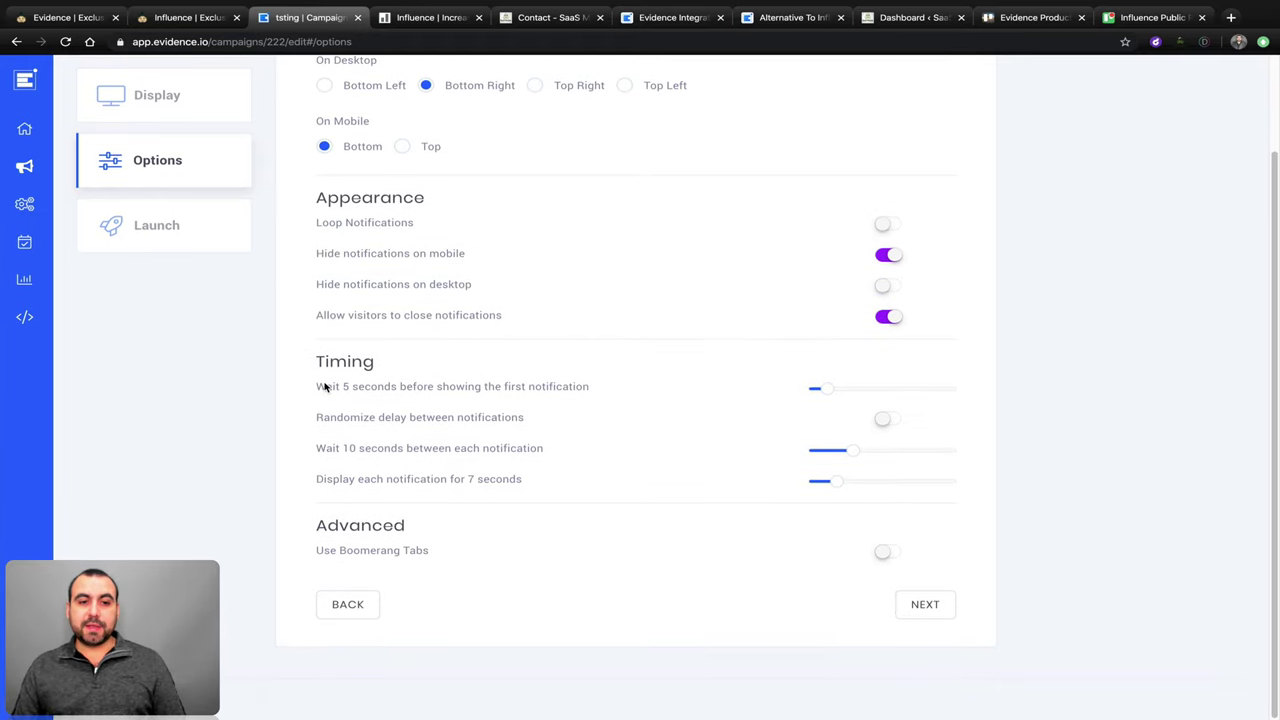
{"action": "left_click_drag", "start_coordinate": [324, 387], "coordinate": [572, 390]}
{"action": "left_click", "coordinate": [608, 394]}
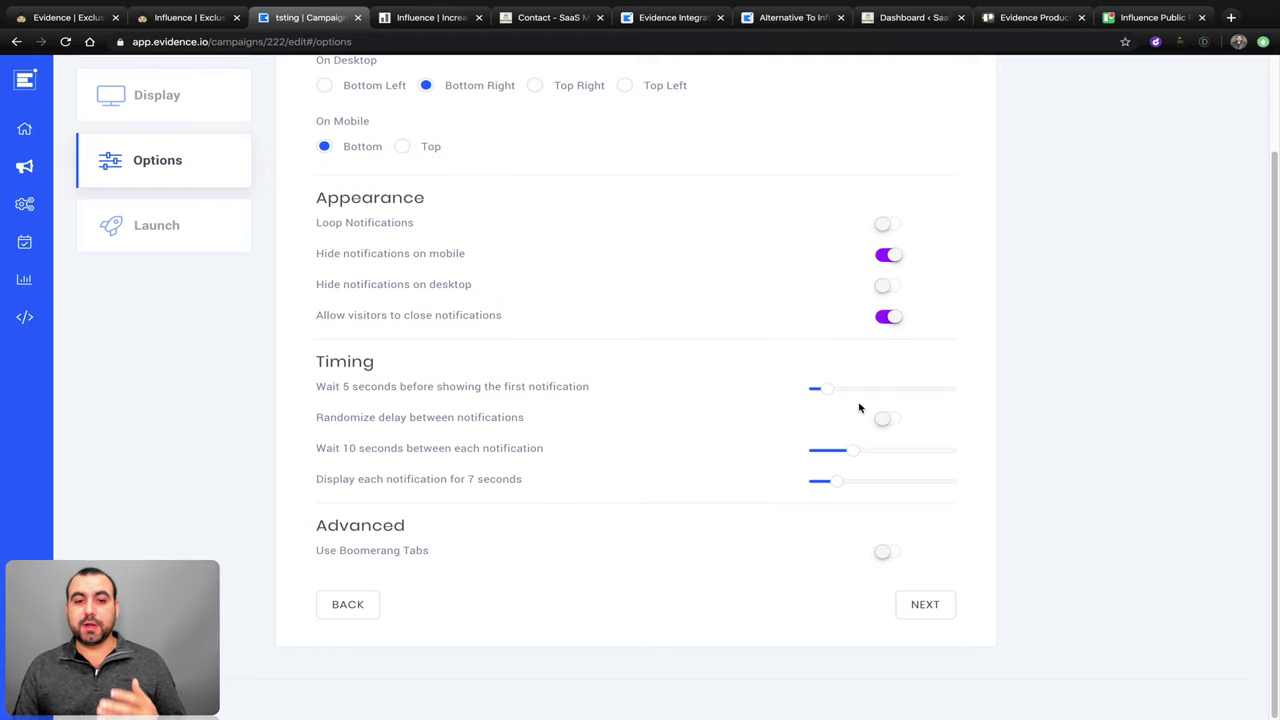
{"action": "left_click_drag", "start_coordinate": [822, 389], "coordinate": [896, 396]}
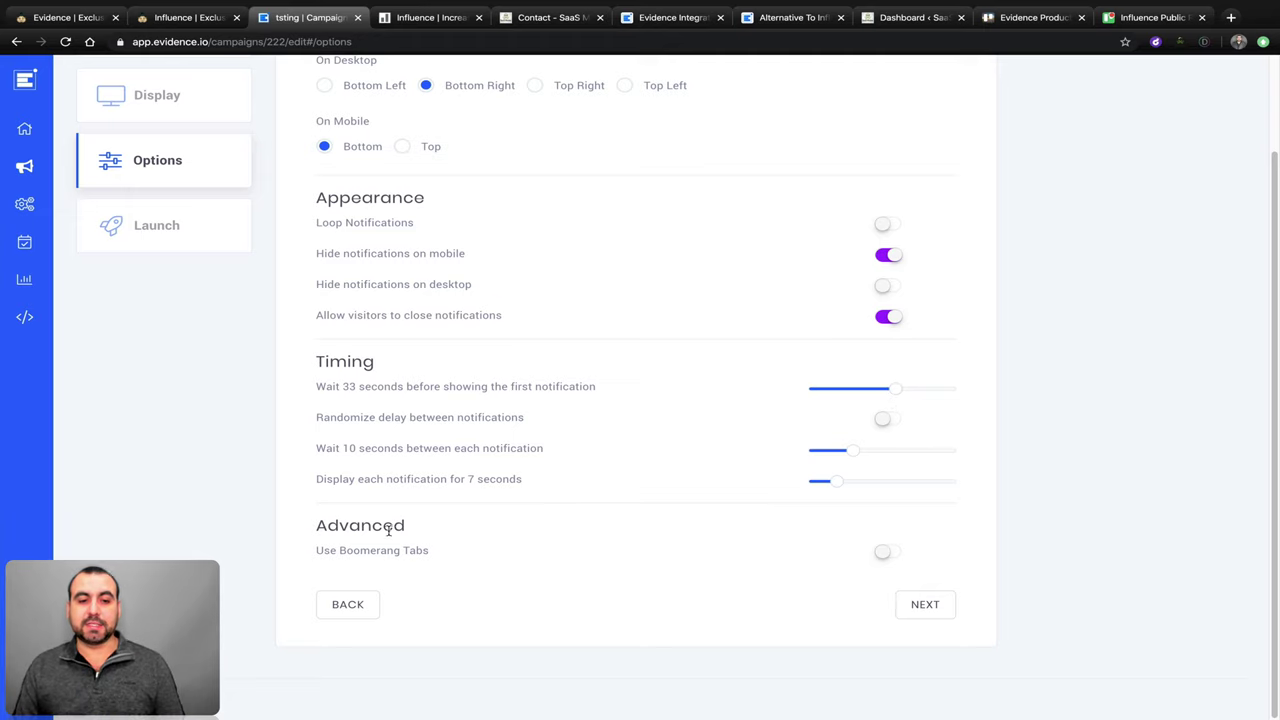
- Try the Use Boomerang Tabs setting in the campaign's advanced options and leave it off
{"action": "left_click_drag", "start_coordinate": [320, 555], "coordinate": [500, 555]}
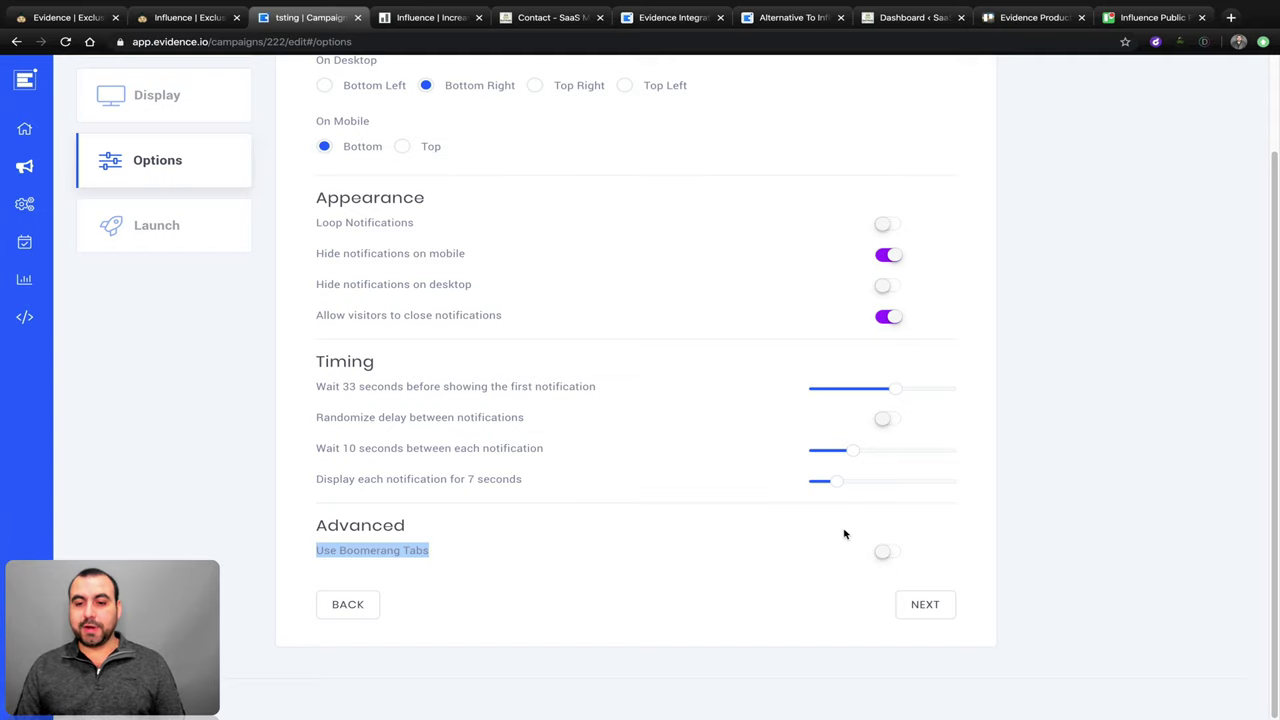
{"action": "left_click", "coordinate": [884, 553]}
{"action": "left_click", "coordinate": [880, 553]}
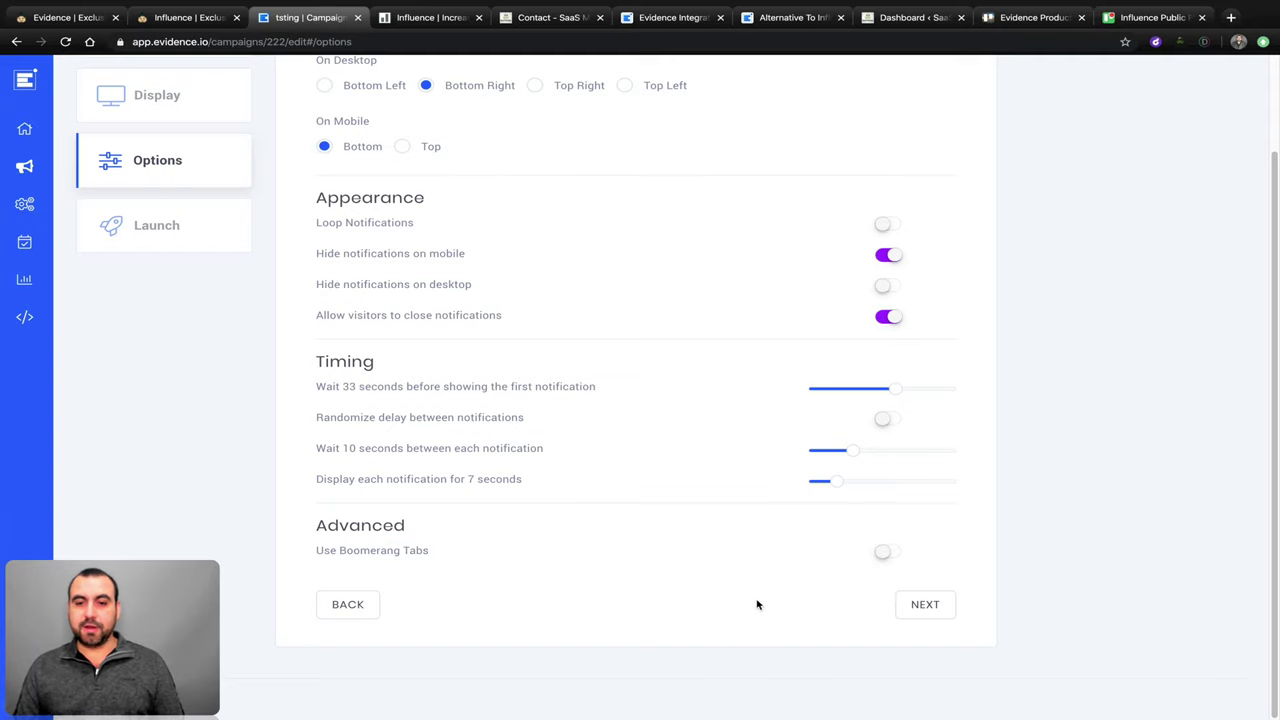
- Activate the tsting campaign from its launch page and open the pixel installation instructions
{"action": "scroll", "coordinate": [649, 477], "scroll_direction": "up", "scroll_amount": 2}
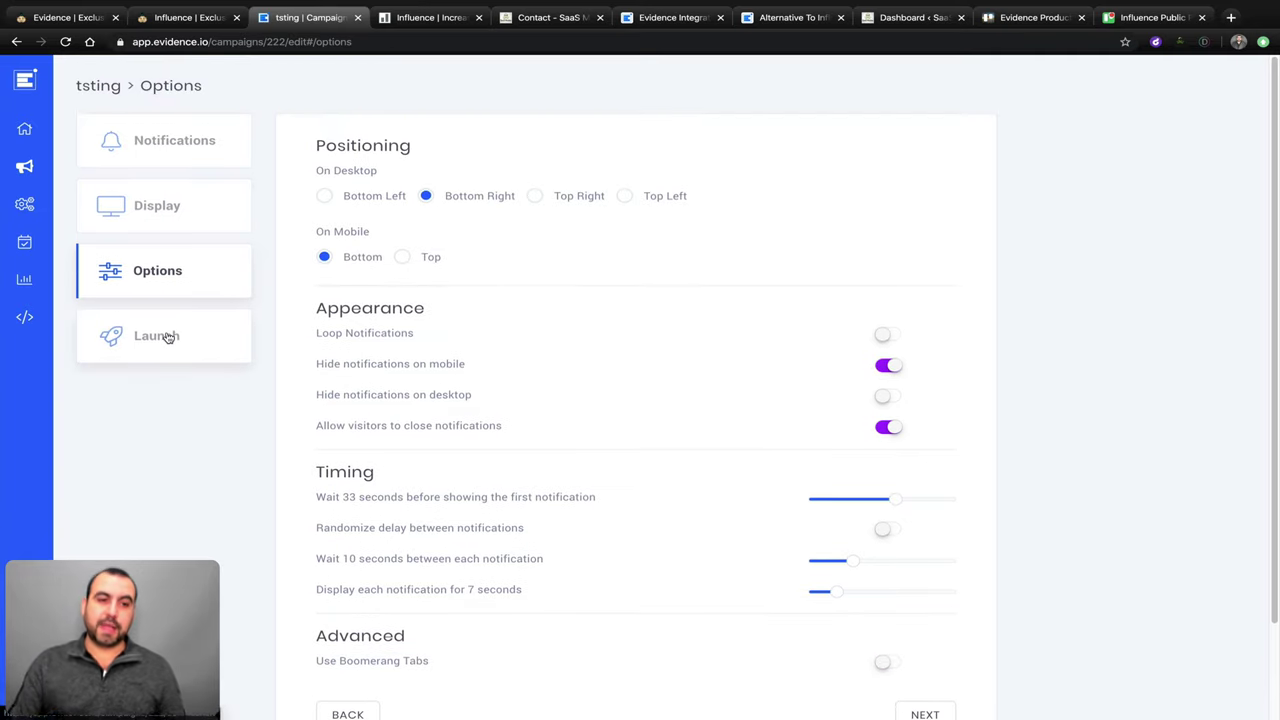
{"action": "left_click", "coordinate": [160, 336]}
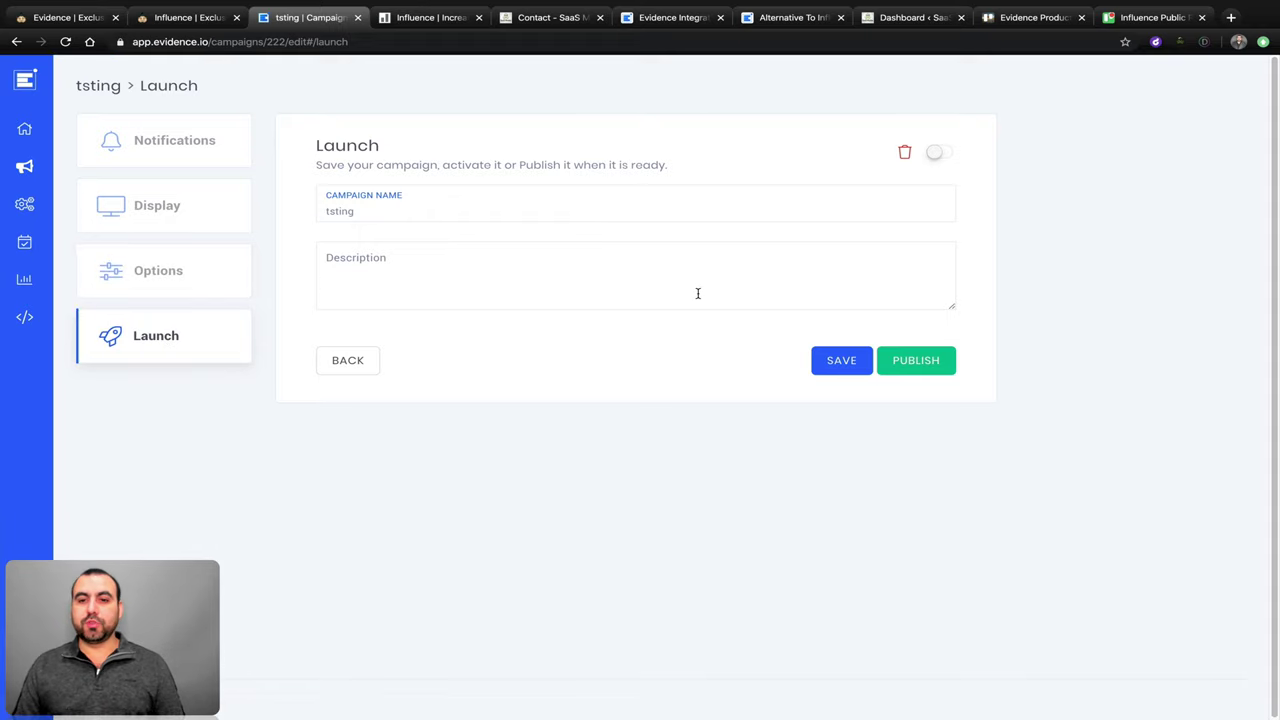
{"action": "left_click", "coordinate": [946, 153]}
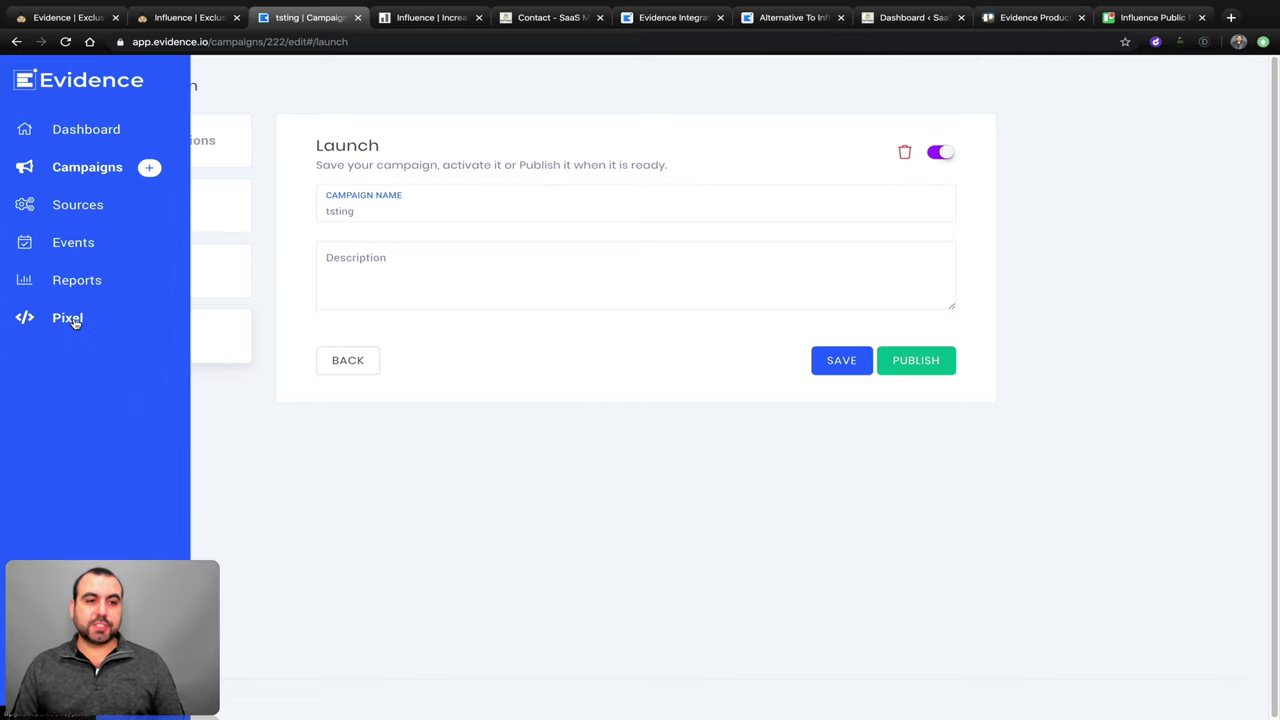
{"action": "left_click", "coordinate": [71, 318]}
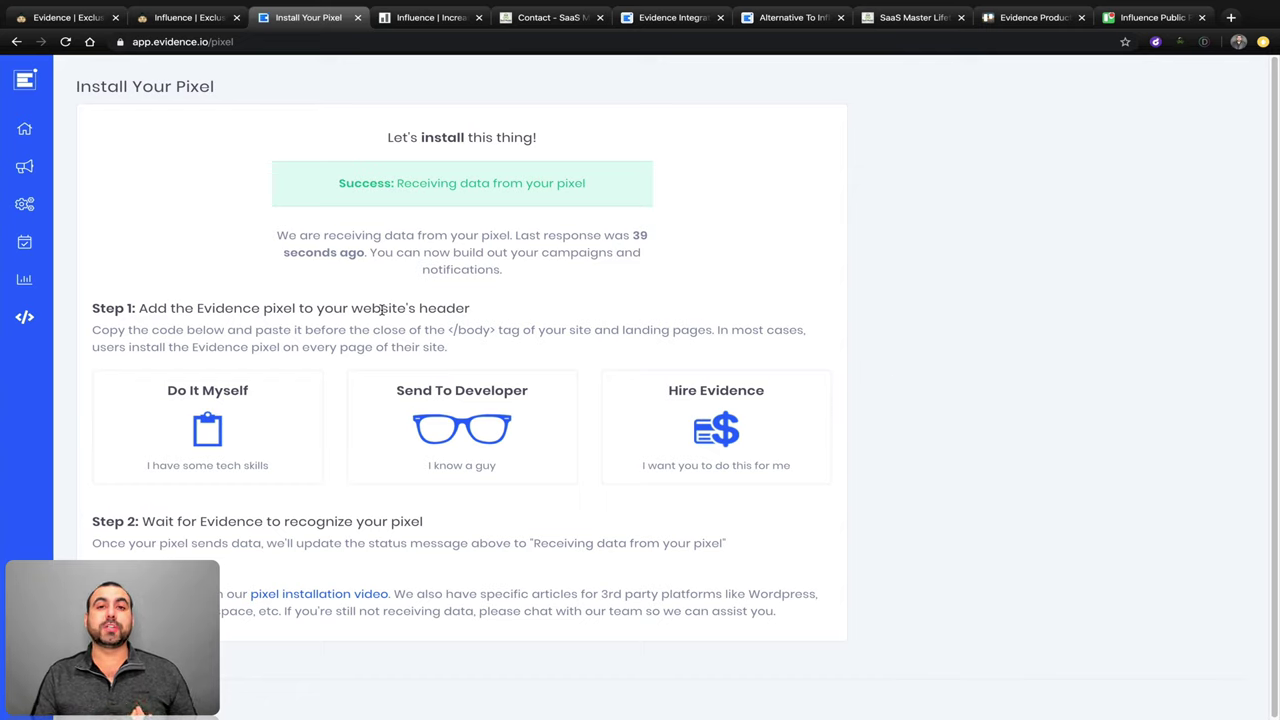
{"action": "left_click", "coordinate": [440, 17]}
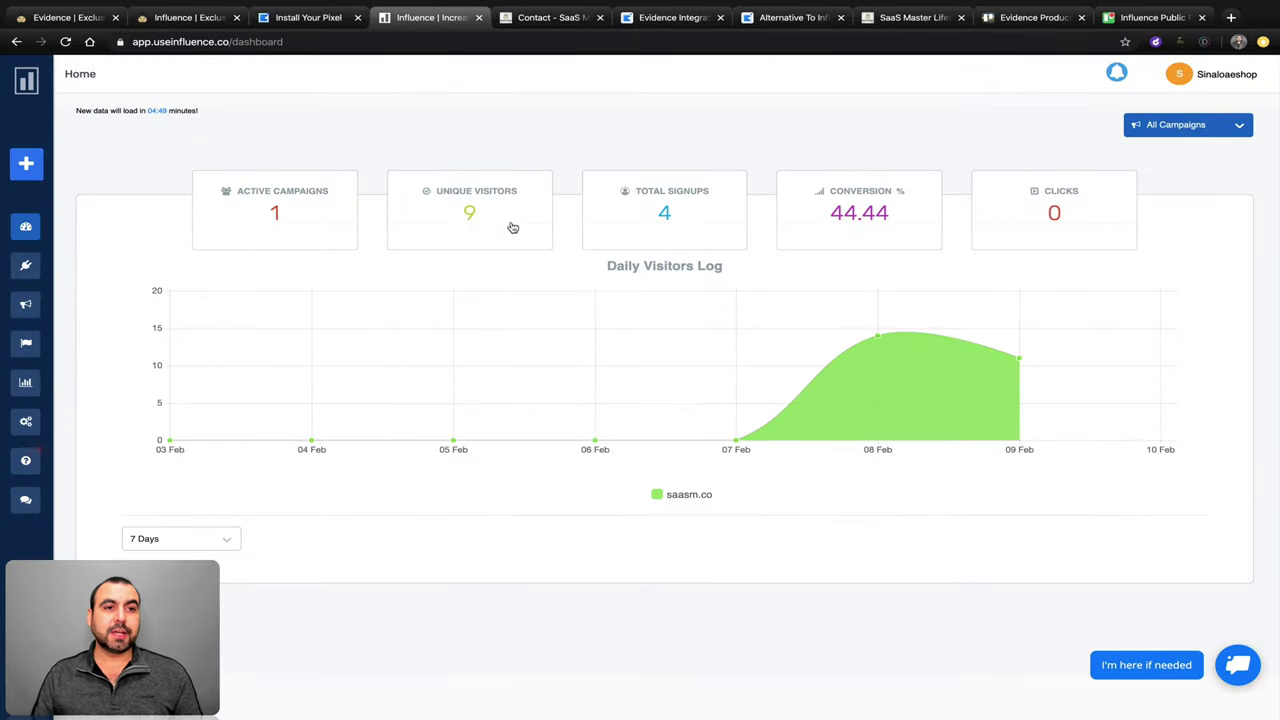
{"action": "left_click", "coordinate": [26, 163]}
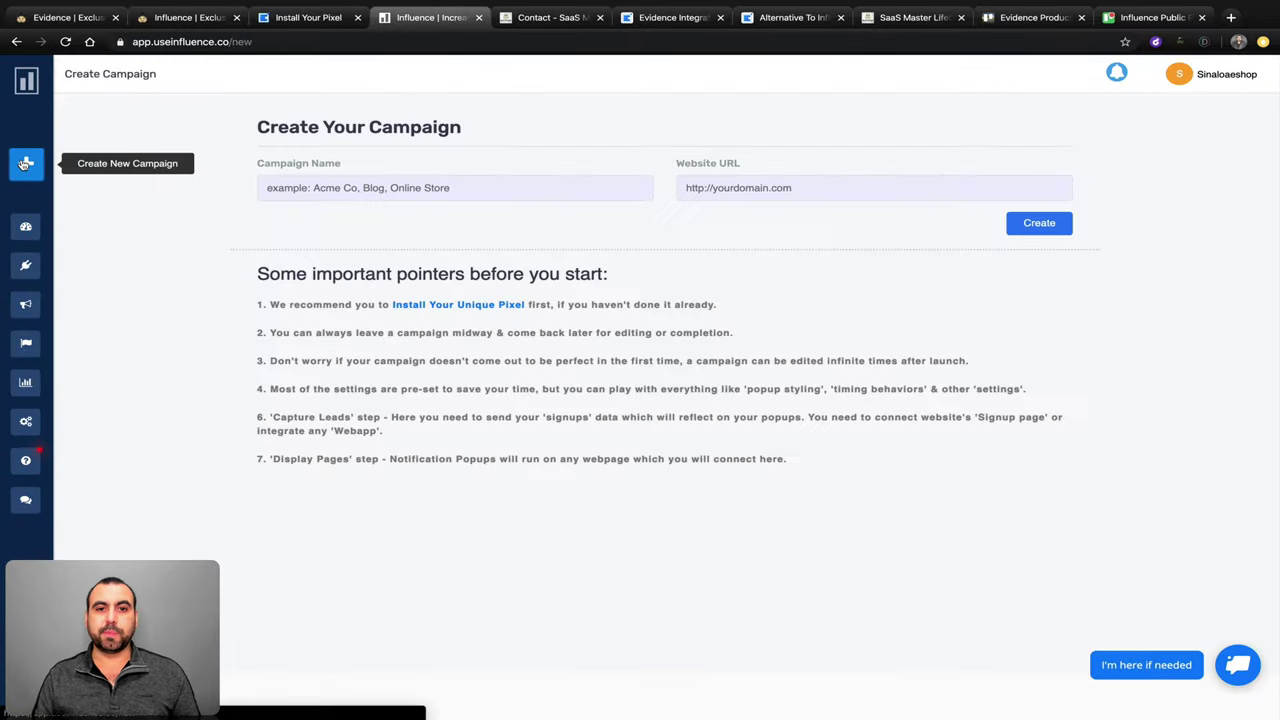
{"action": "left_click", "coordinate": [295, 187]}
{"action": "type", "text": "testing"}
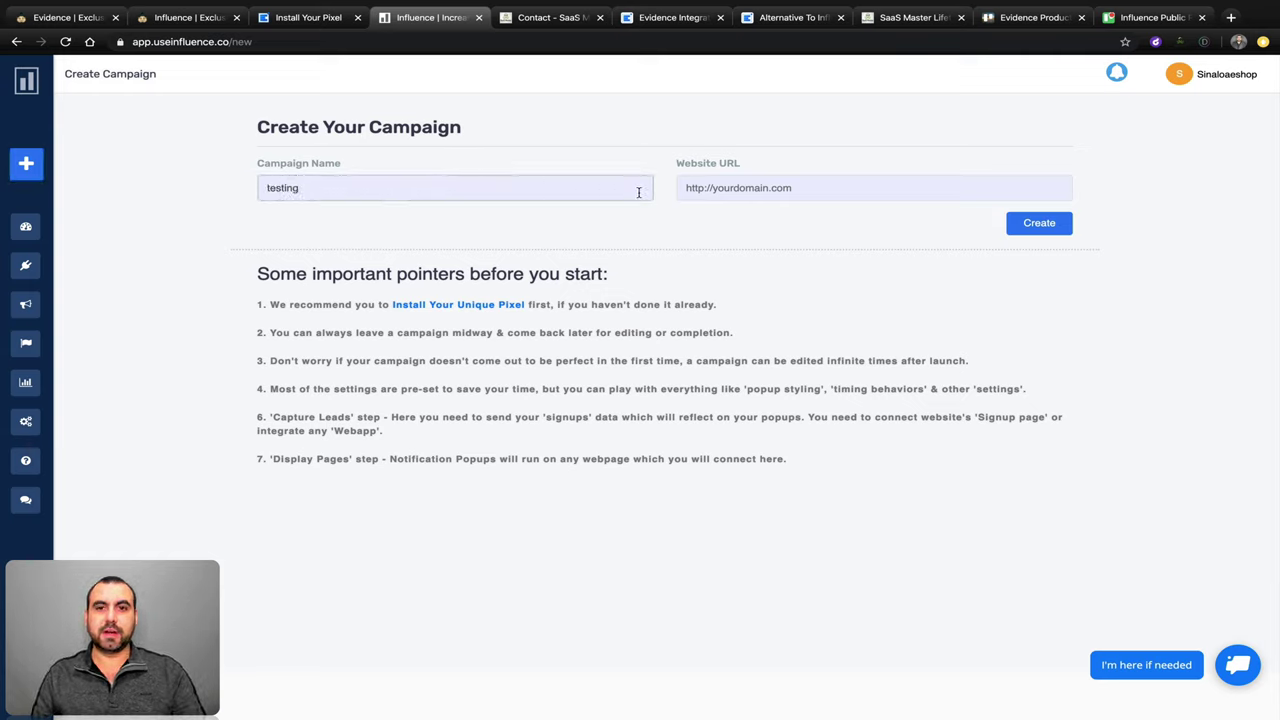
{"action": "left_click", "coordinate": [749, 189]}
{"action": "type", "text": "https:"}
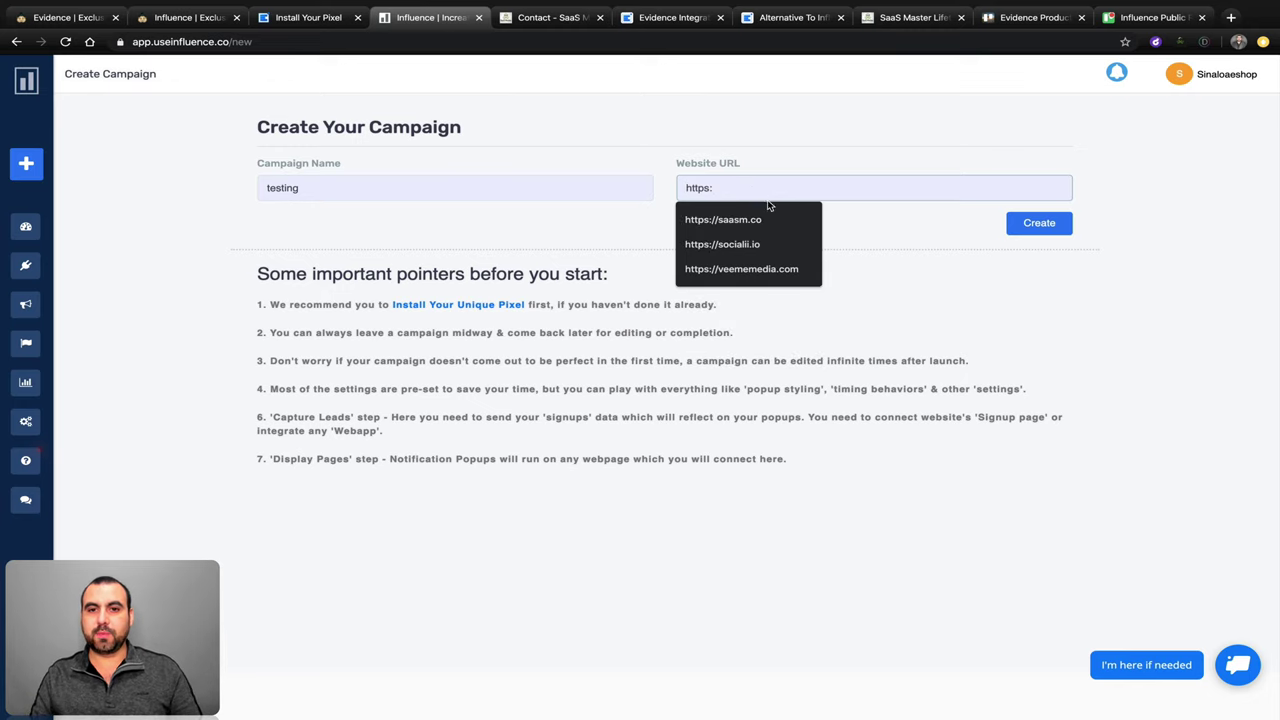
{"action": "left_click", "coordinate": [777, 221]}
{"action": "left_click", "coordinate": [1046, 224]}
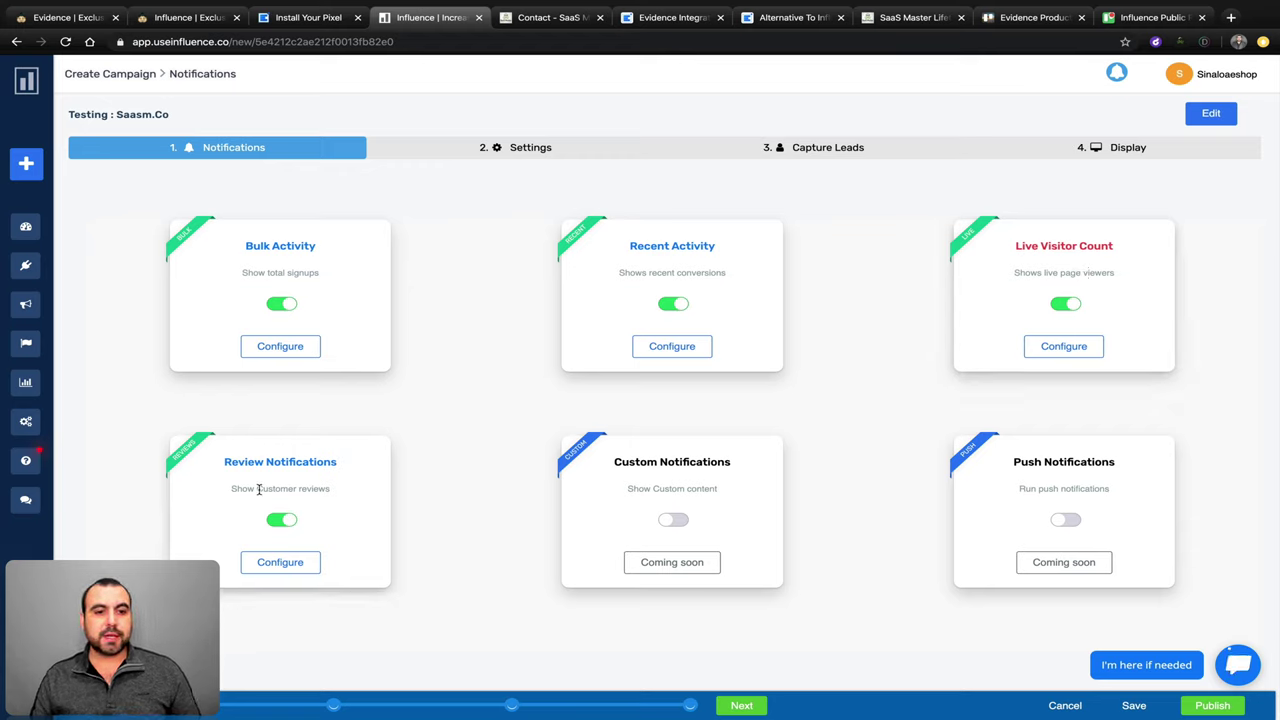
- Examine the descriptions of the review, custom and push notification types offered for the new campaign
{"action": "left_click_drag", "start_coordinate": [257, 489], "coordinate": [349, 491]}
{"action": "left_click", "coordinate": [475, 484]}
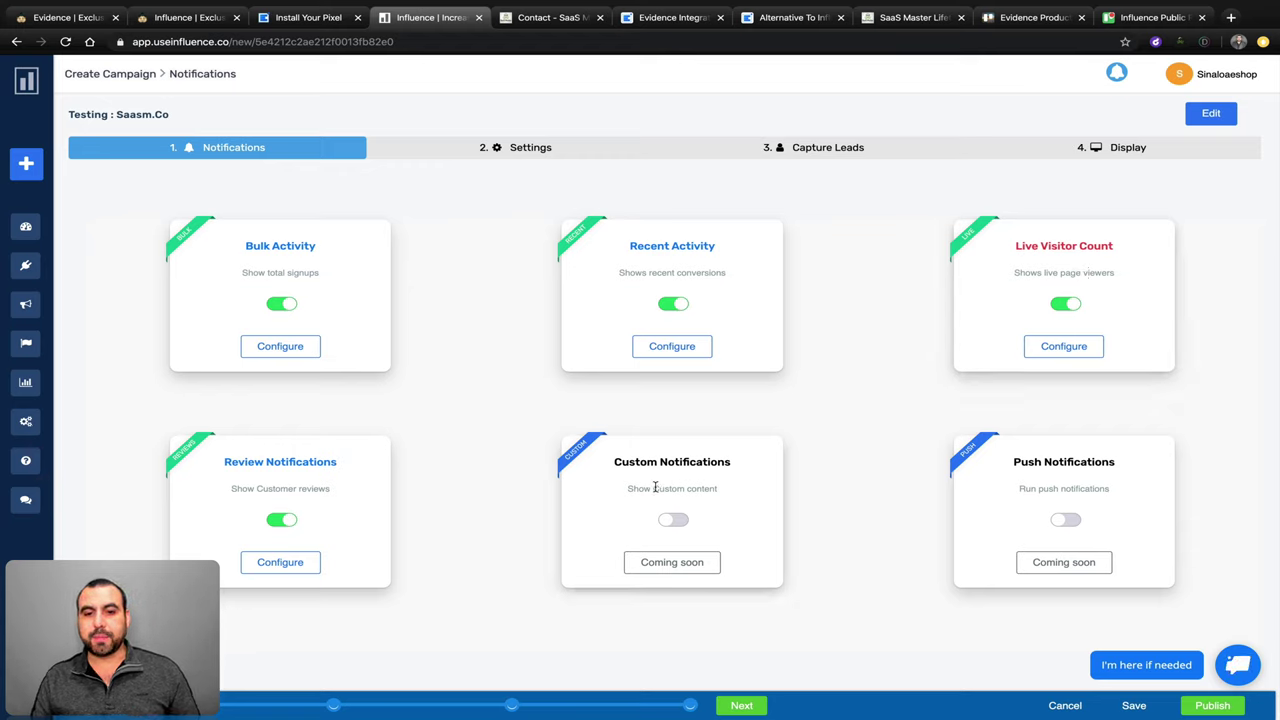
{"action": "left_click_drag", "start_coordinate": [655, 488], "coordinate": [720, 489]}
{"action": "left_click", "coordinate": [1063, 487]}
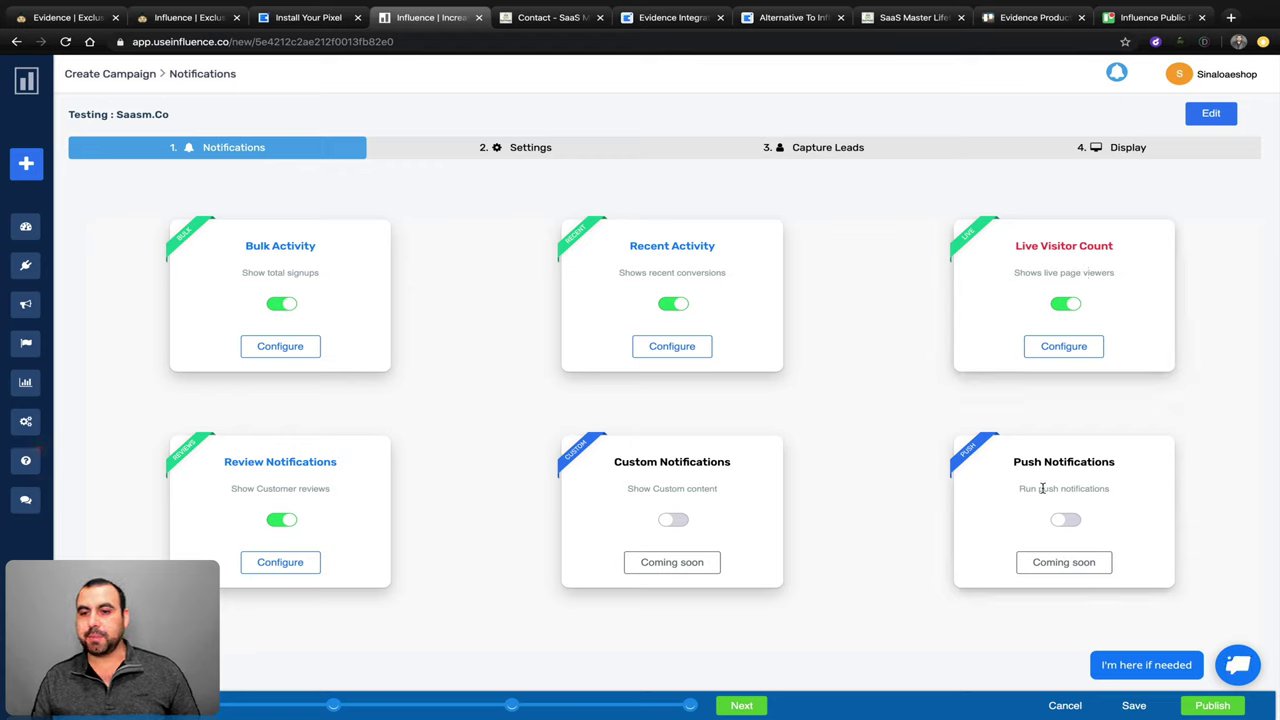
{"action": "left_click_drag", "start_coordinate": [1042, 488], "coordinate": [1117, 491]}
{"action": "left_click", "coordinate": [963, 491]}
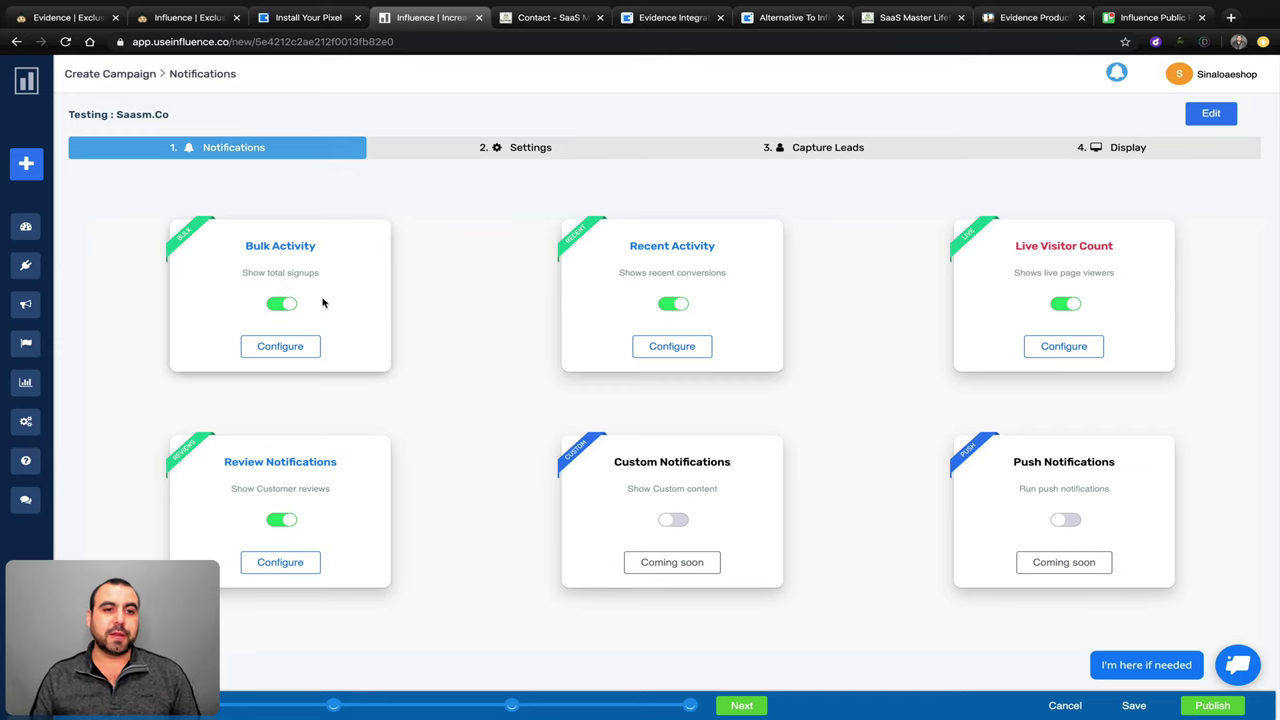
- Look through the Bulk Activity notification's configuration options and close them without changes
{"action": "left_click", "coordinate": [292, 349]}
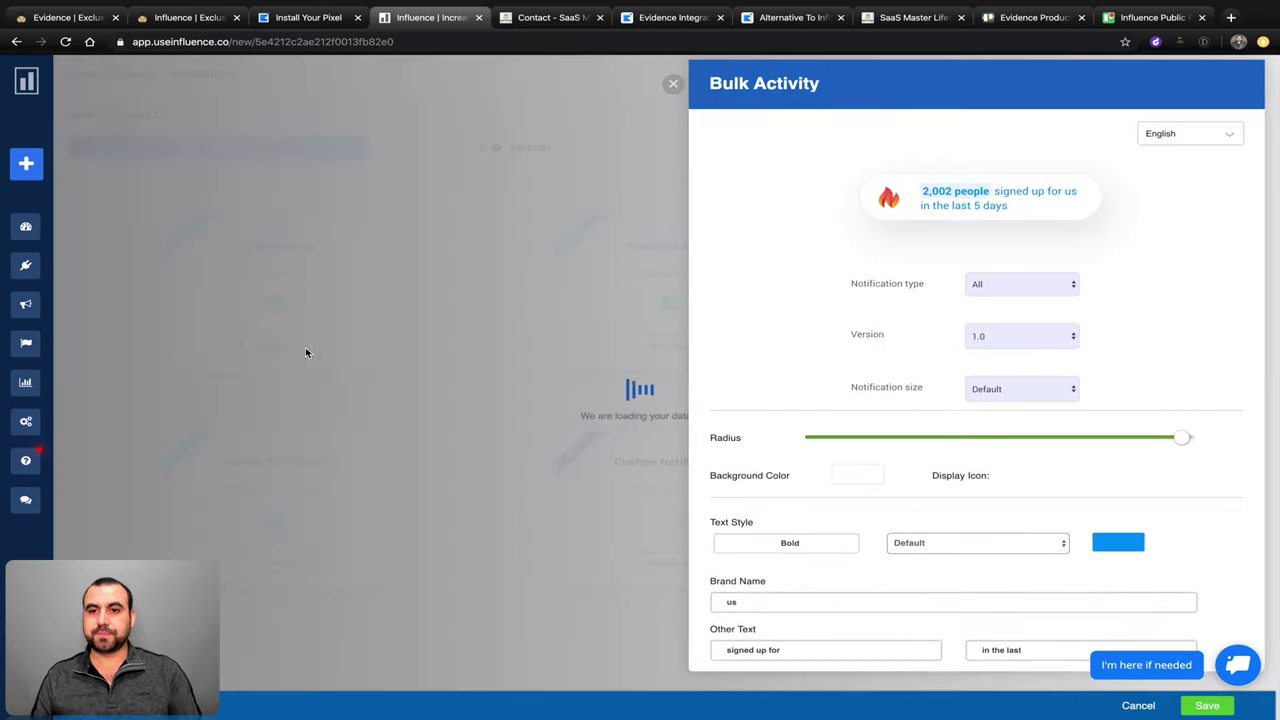
{"action": "scroll", "coordinate": [839, 483], "scroll_direction": "down", "scroll_amount": 2}
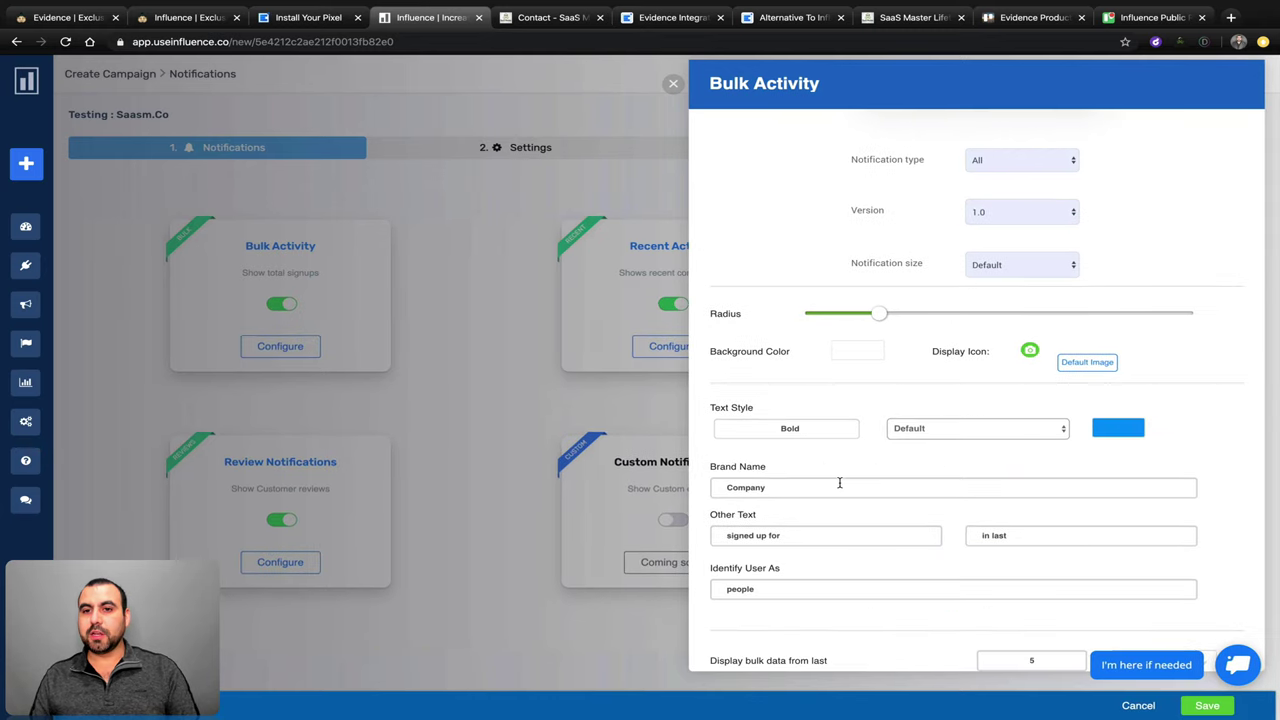
{"action": "scroll", "coordinate": [817, 360], "scroll_direction": "up", "scroll_amount": 2}
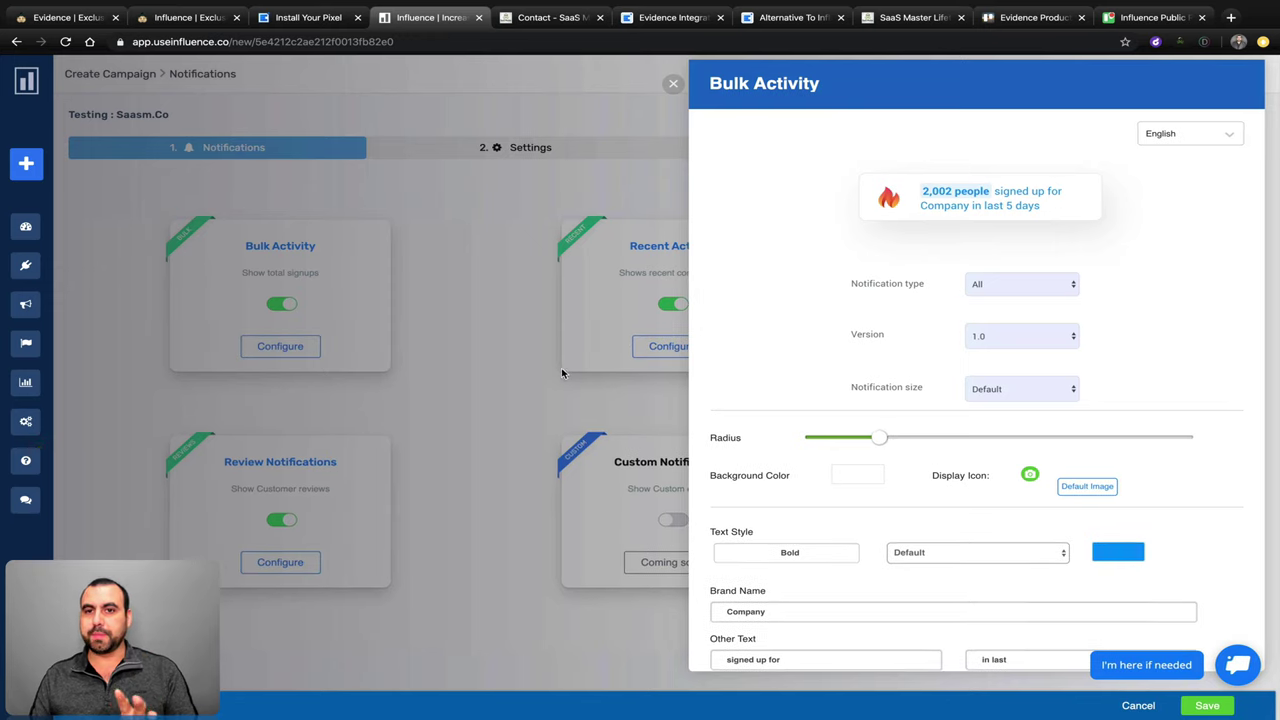
{"action": "left_click", "coordinate": [673, 83]}
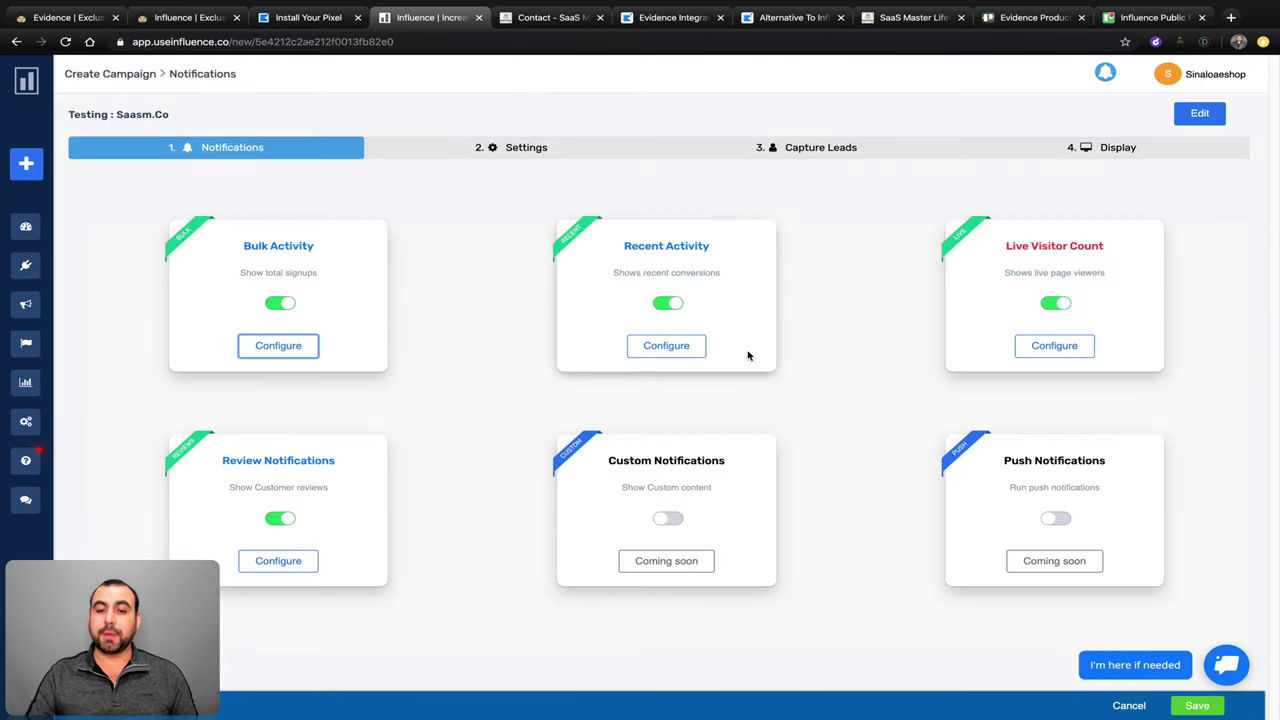
- Switch to the Safari window showing the Bulk Activity configuration and review the notification types, keeping All
{"action": "key", "text": "ctrl+Up"}
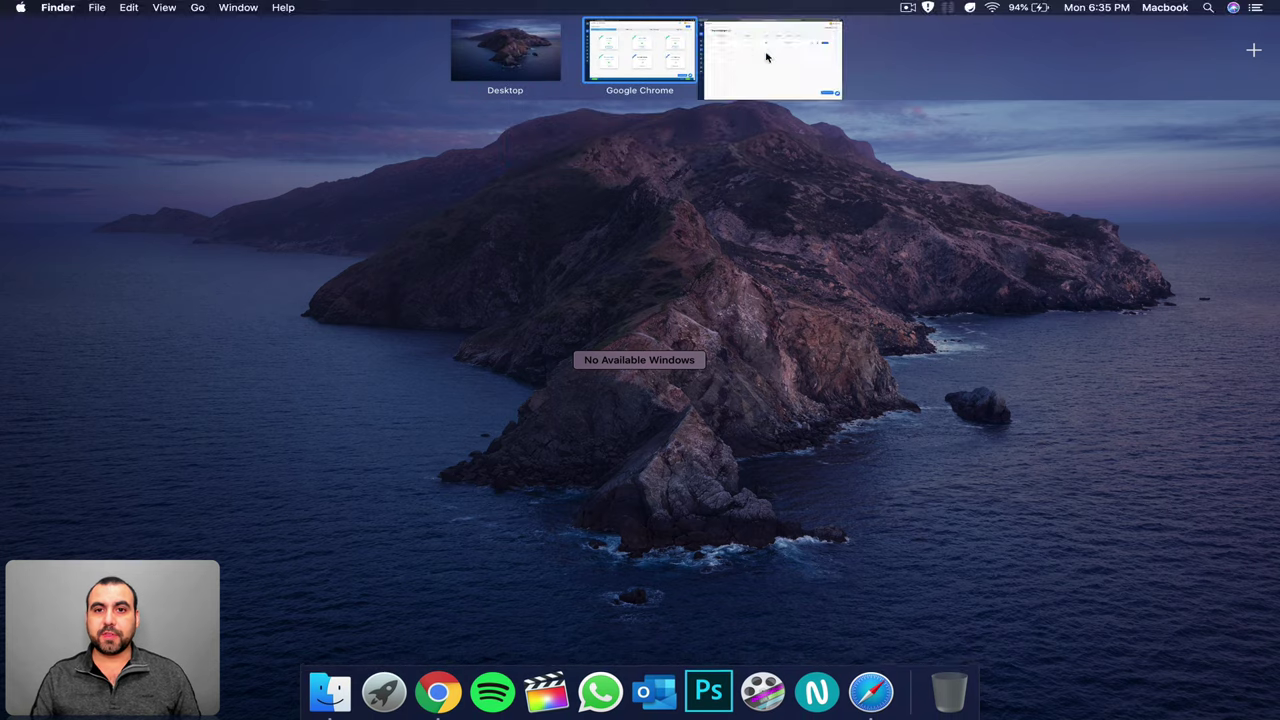
{"action": "left_click", "coordinate": [766, 57]}
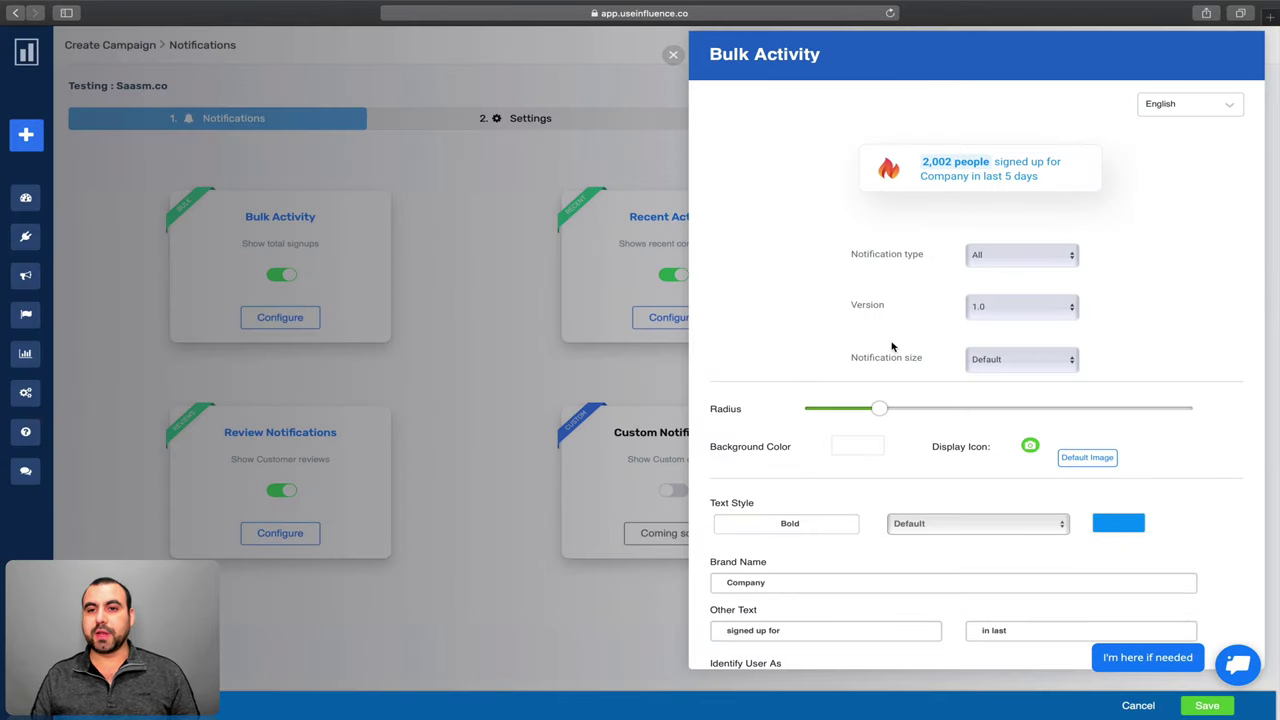
{"action": "scroll", "coordinate": [900, 370], "scroll_direction": "down", "scroll_amount": 1}
{"action": "scroll", "coordinate": [914, 390], "scroll_direction": "up", "scroll_amount": 1}
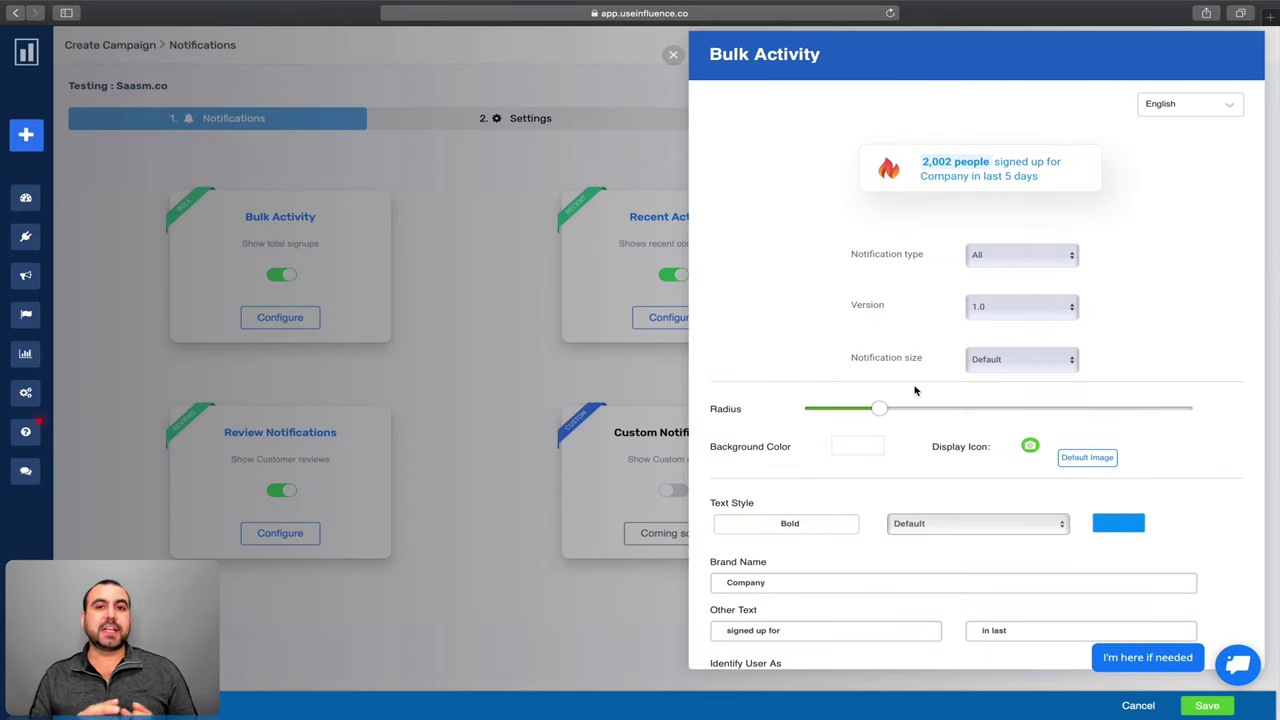
{"action": "left_click", "coordinate": [1050, 253]}
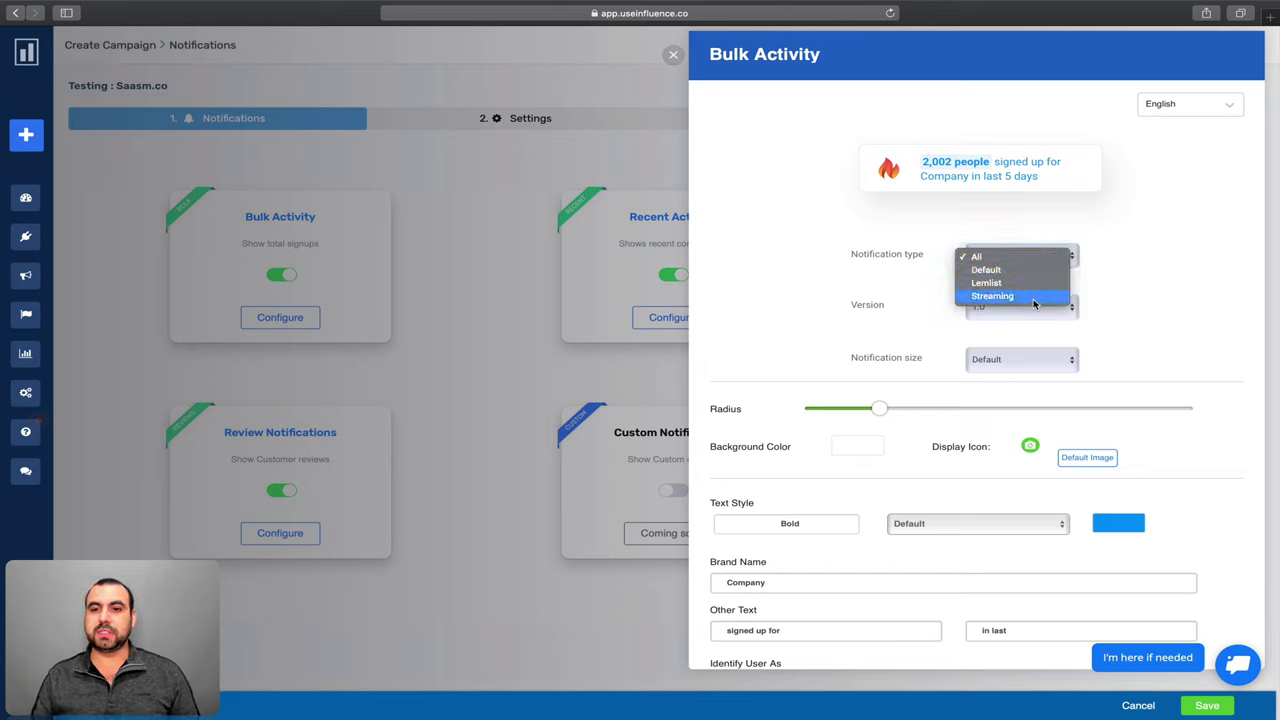
{"action": "left_click", "coordinate": [985, 257]}
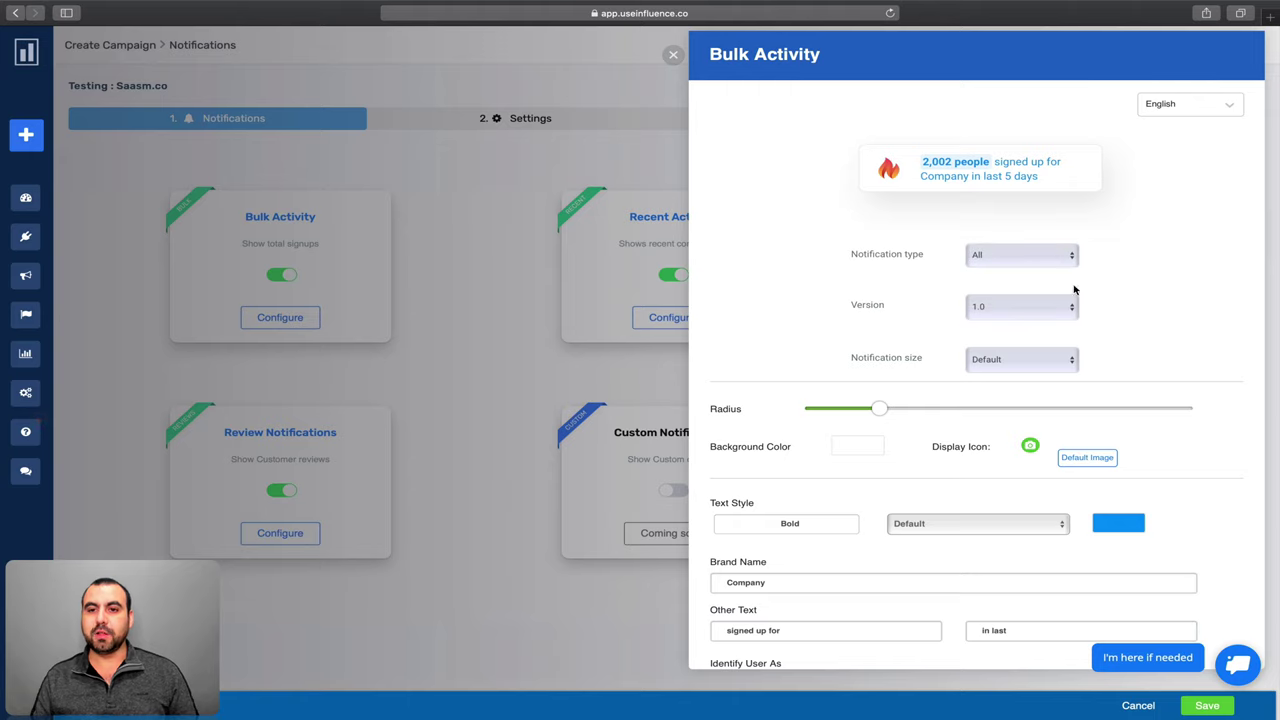
- Compare versions 1.0 and 2.0 of the Bulk Activity notification in the preview and settle on version 2.0
{"action": "left_click", "coordinate": [1003, 309]}
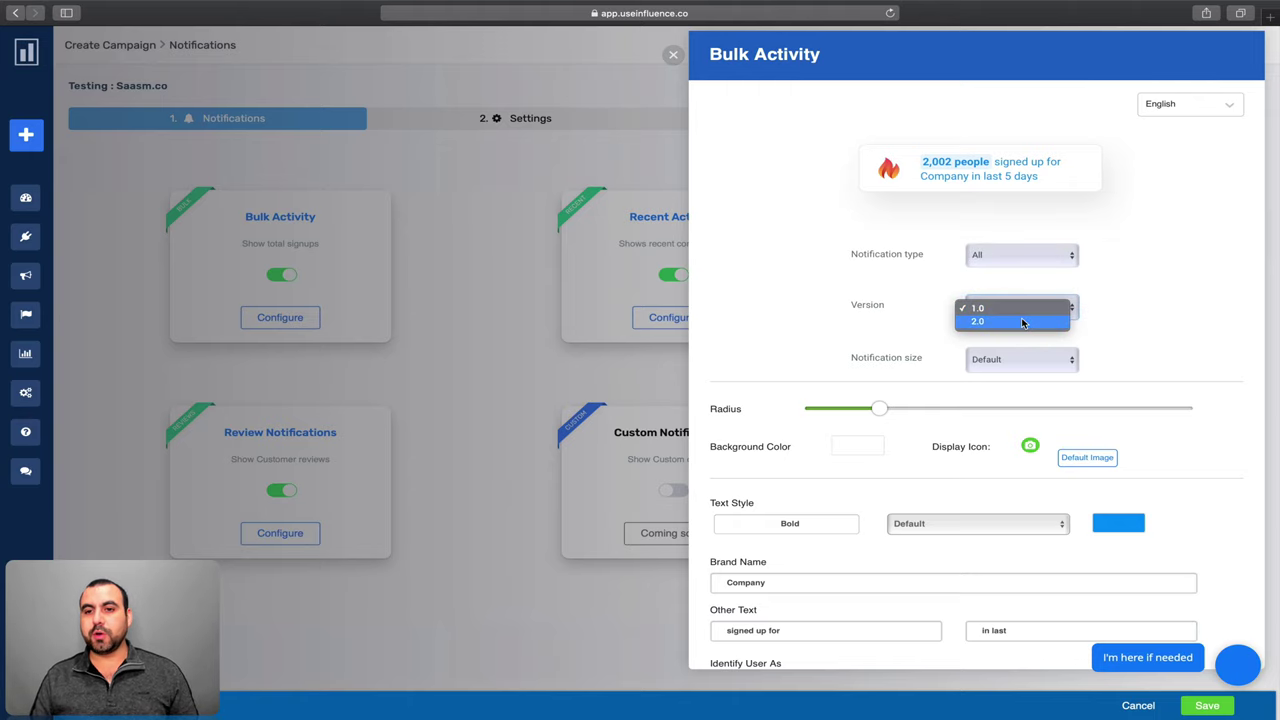
{"action": "left_click", "coordinate": [1021, 320]}
{"action": "left_click", "coordinate": [1029, 317]}
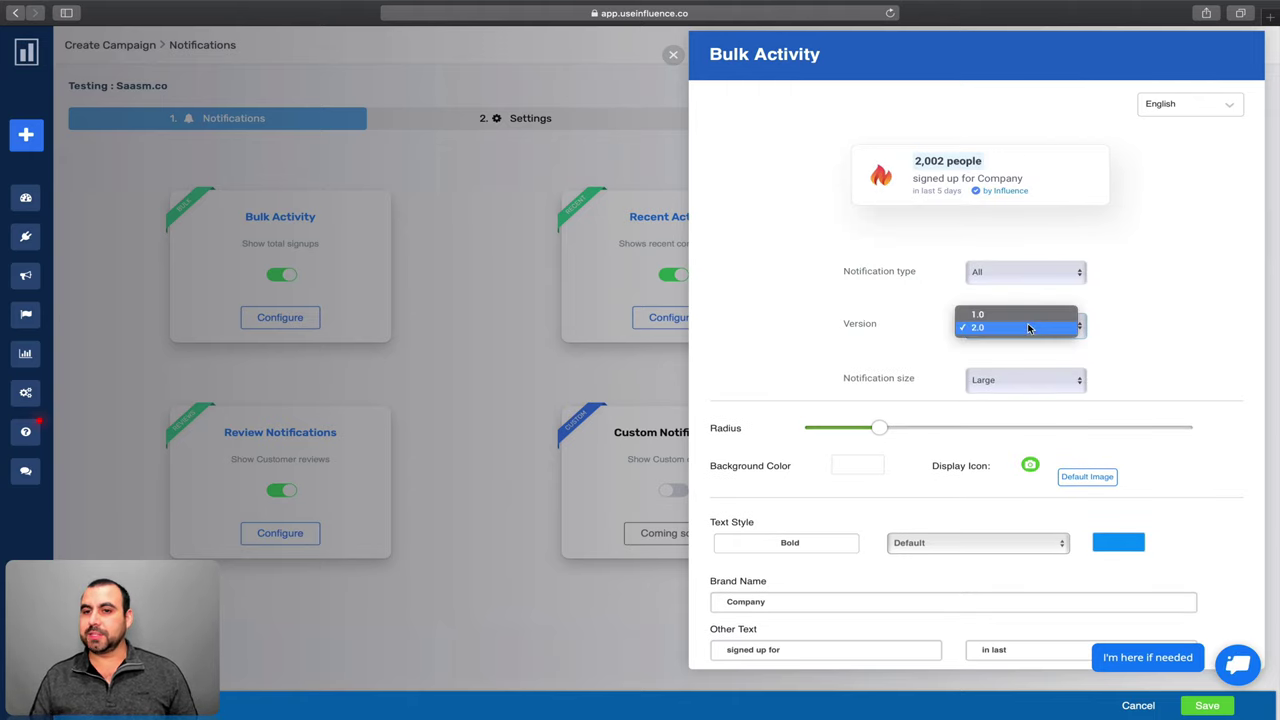
{"action": "left_click", "coordinate": [1026, 318]}
{"action": "left_click", "coordinate": [1031, 313]}
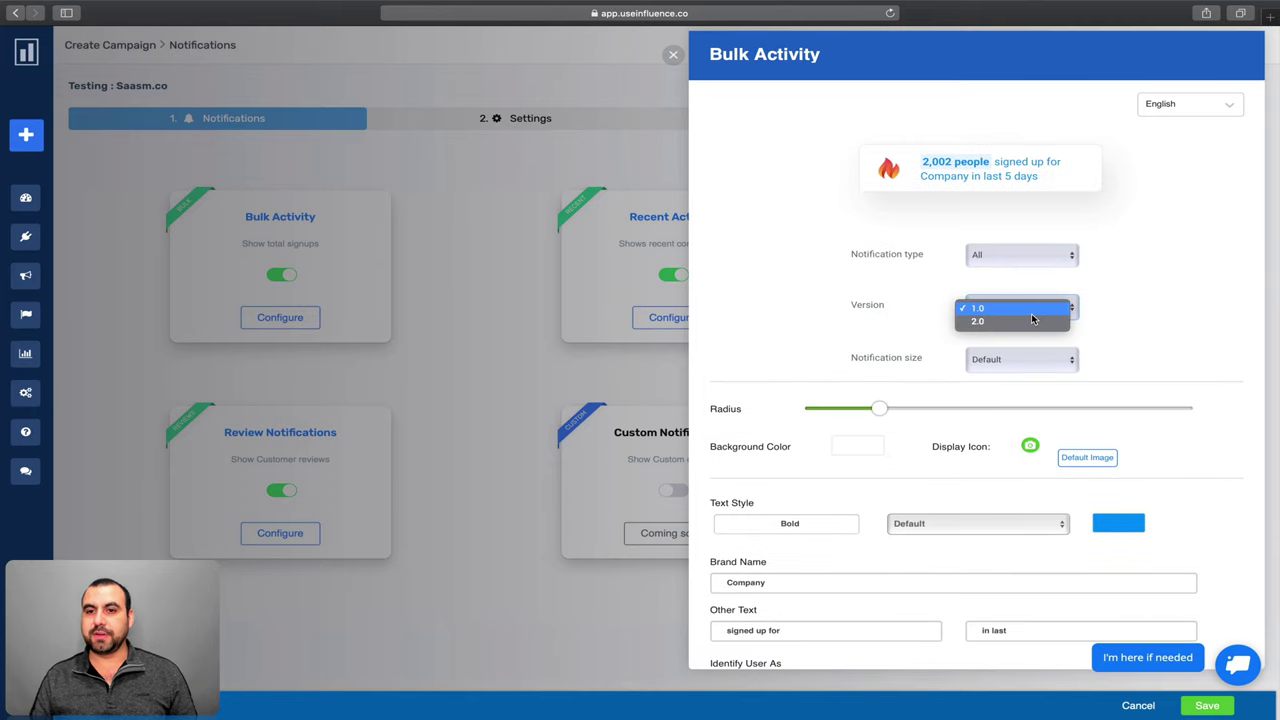
{"action": "left_click", "coordinate": [1032, 322]}
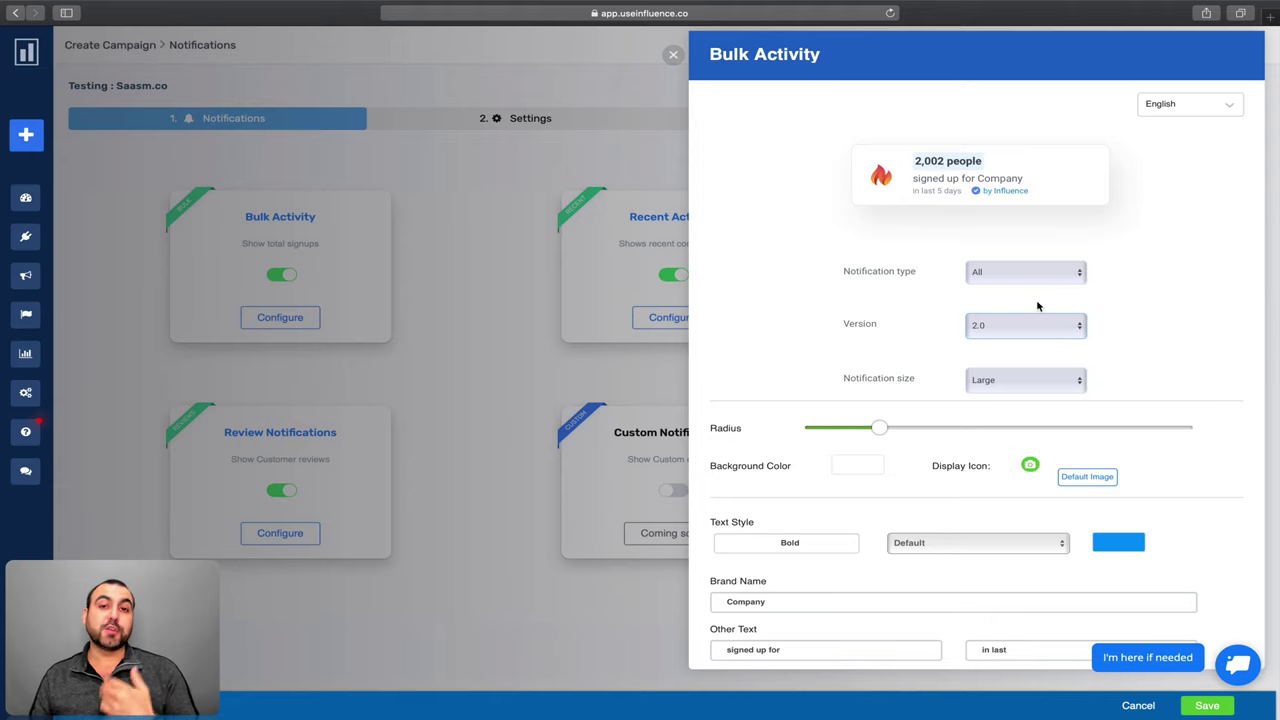
{"action": "left_click", "coordinate": [1020, 325]}
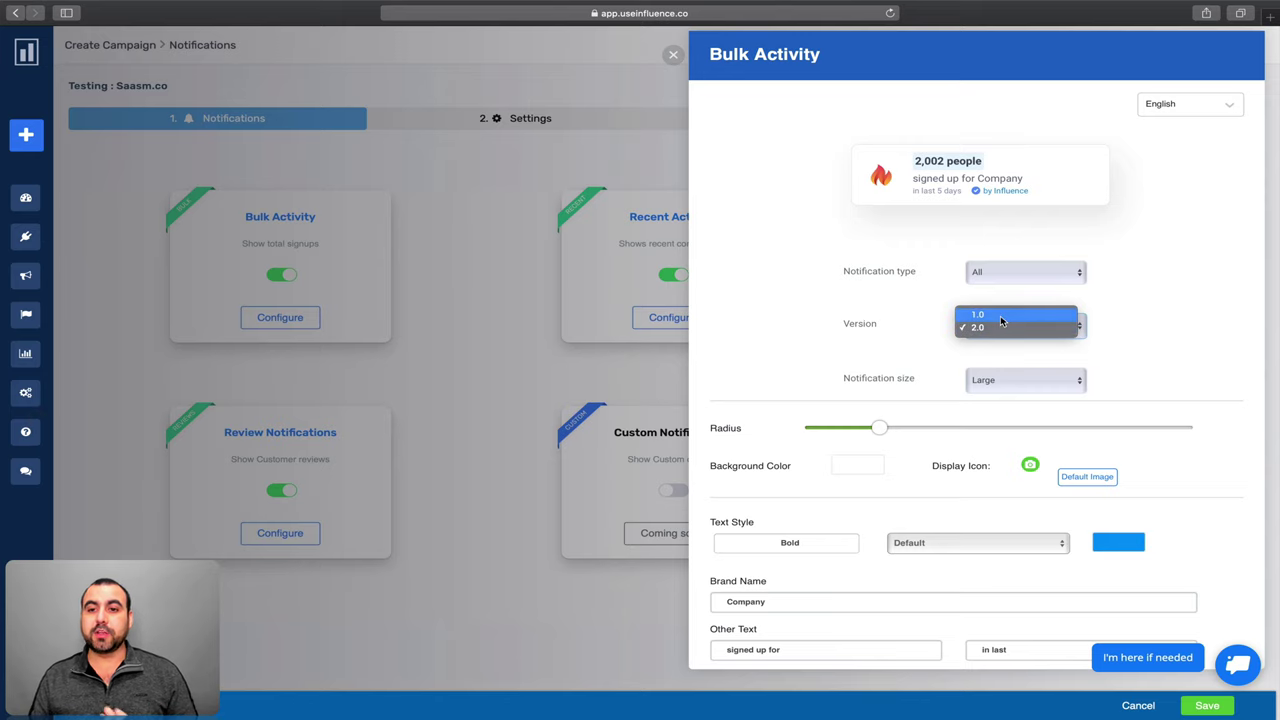
{"action": "left_click", "coordinate": [1001, 320]}
{"action": "left_click", "coordinate": [1001, 320]}
{"action": "left_click", "coordinate": [1029, 318]}
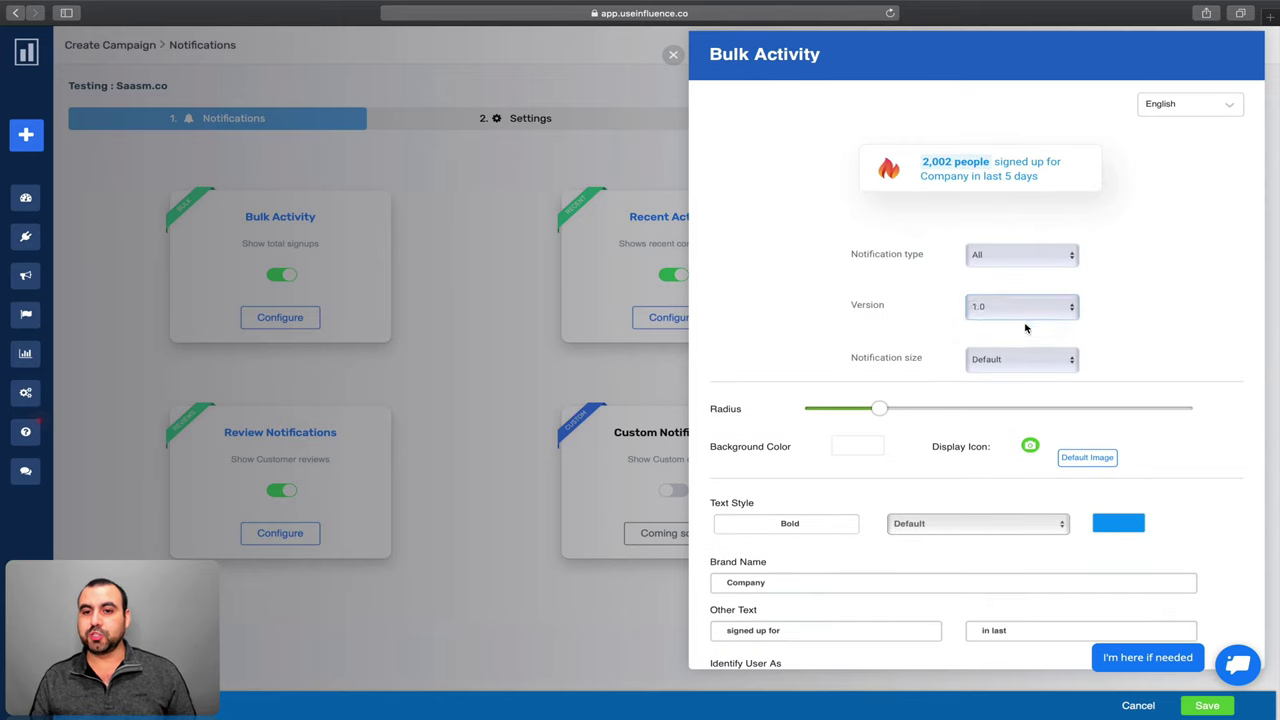
- Try the Default notification size, return it to Large, and increase the corner radius to slightly below the slider's midpoint
{"action": "left_click", "coordinate": [1040, 340]}
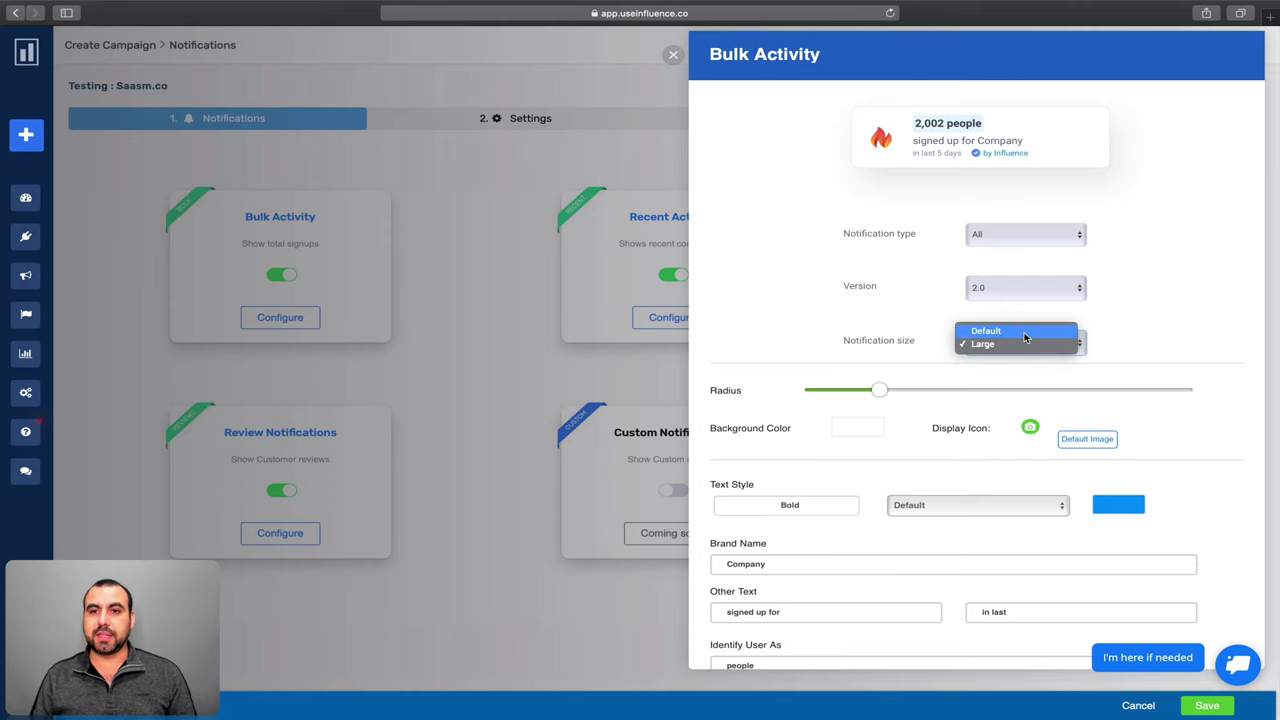
{"action": "left_click", "coordinate": [1024, 333]}
{"action": "left_click", "coordinate": [1023, 322]}
{"action": "left_click", "coordinate": [1021, 339]}
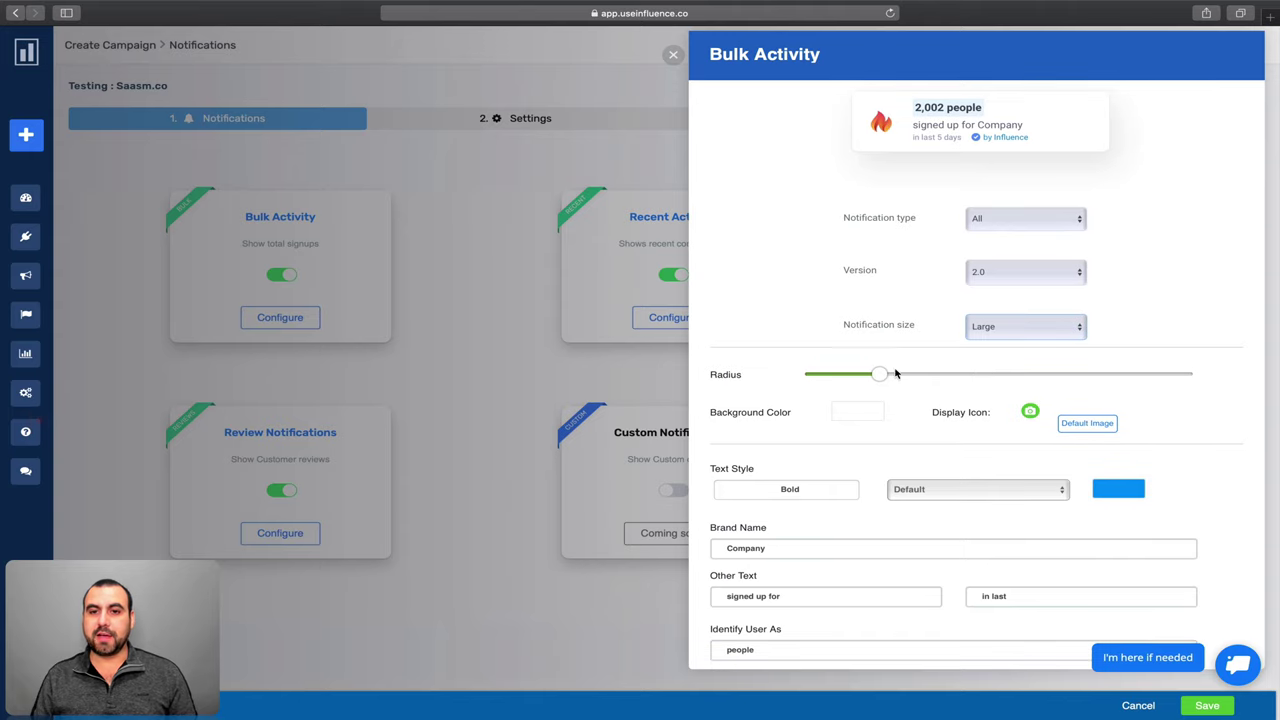
{"action": "left_click_drag", "start_coordinate": [879, 425], "coordinate": [970, 446]}
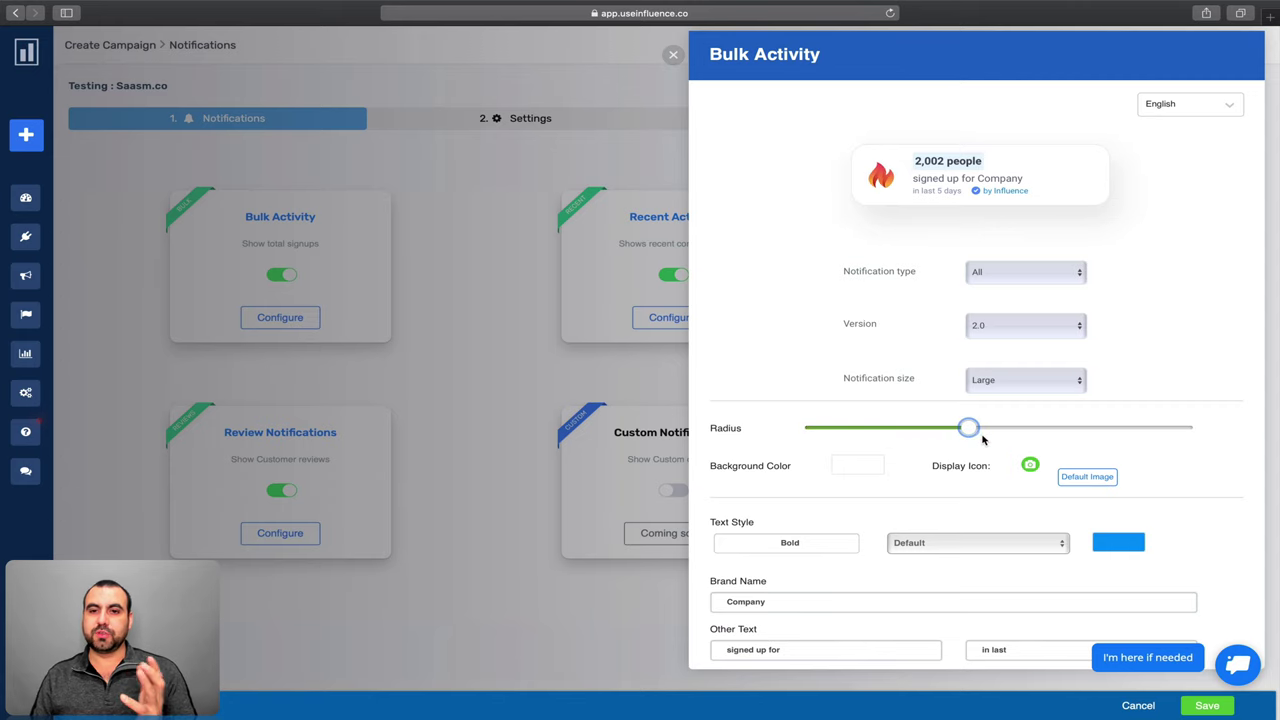
- Try toggling the Bold text style and check the available fonts, keeping the Default font
{"action": "scroll", "coordinate": [982, 438], "scroll_direction": "down", "scroll_amount": 1}
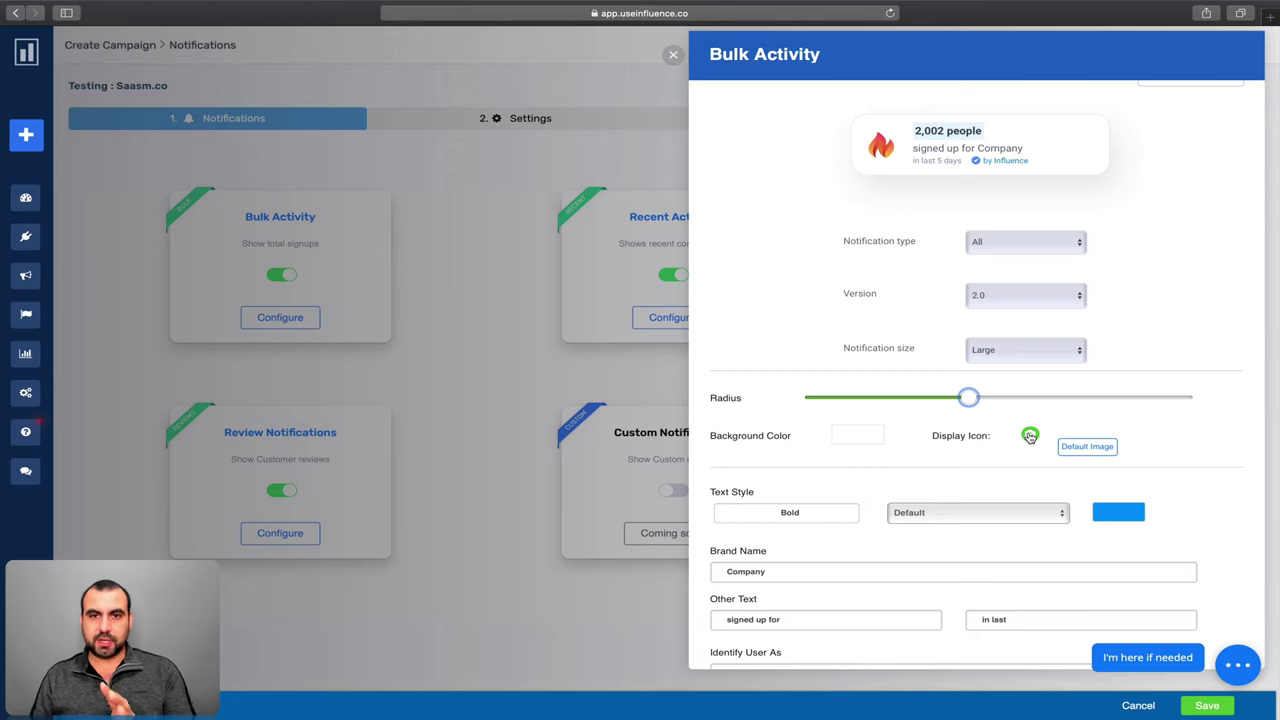
{"action": "scroll", "coordinate": [1030, 437], "scroll_direction": "down", "scroll_amount": 3}
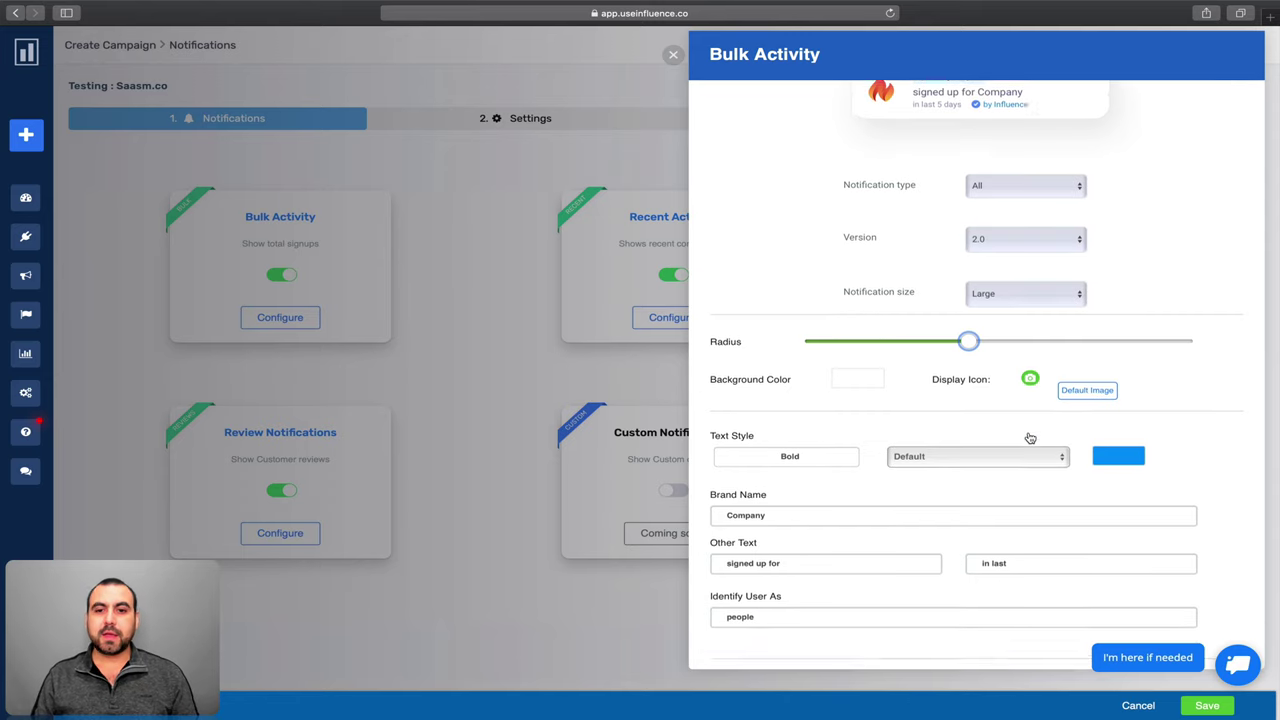
{"action": "left_click", "coordinate": [800, 408]}
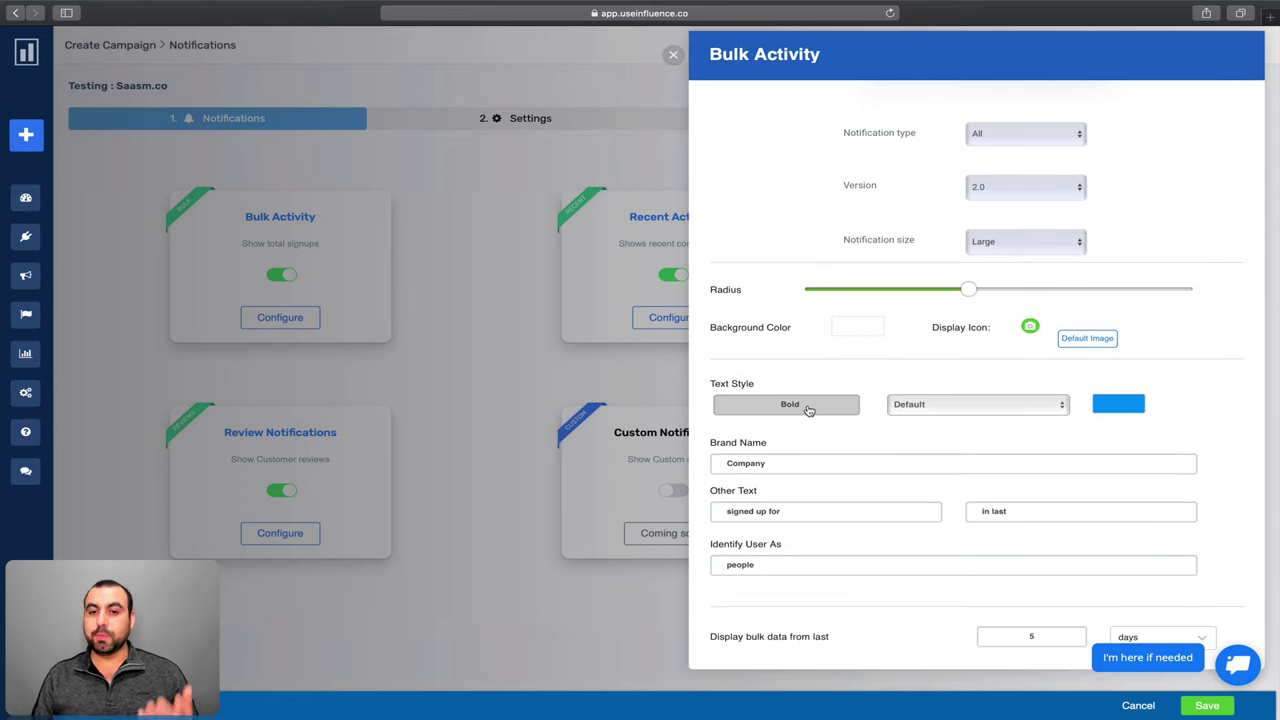
{"action": "left_click", "coordinate": [808, 410]}
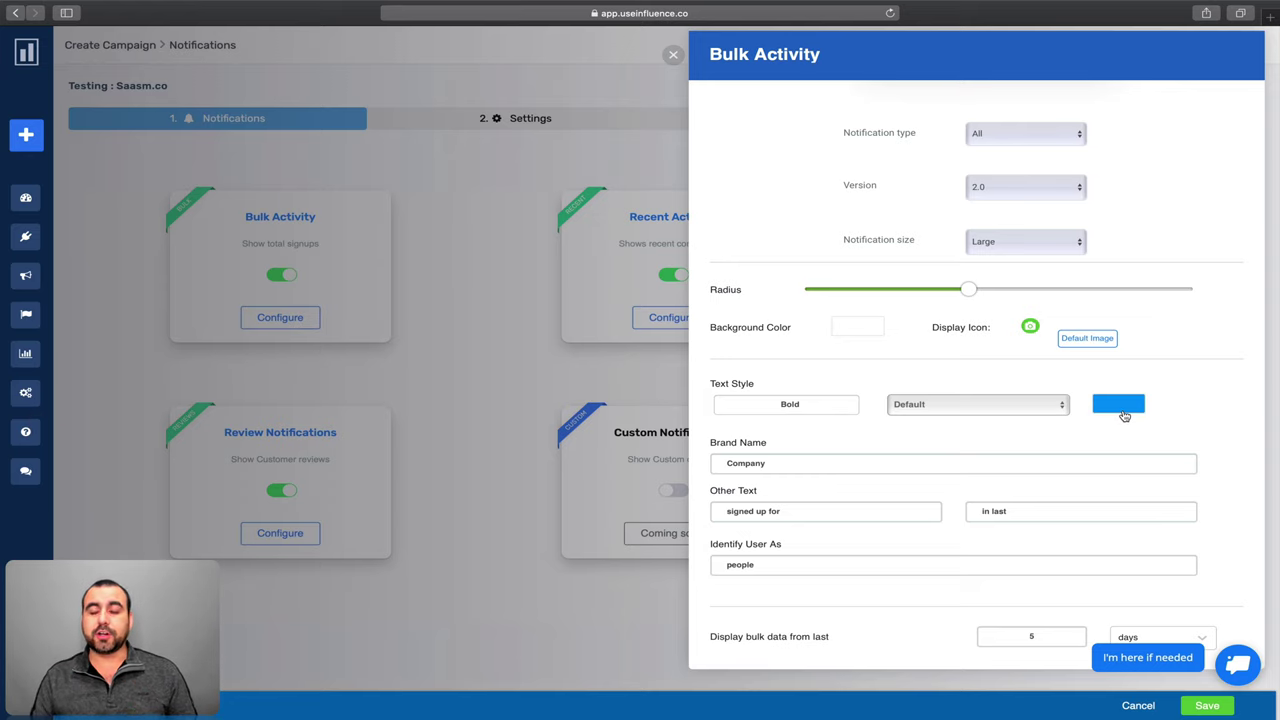
{"action": "left_click", "coordinate": [1060, 405]}
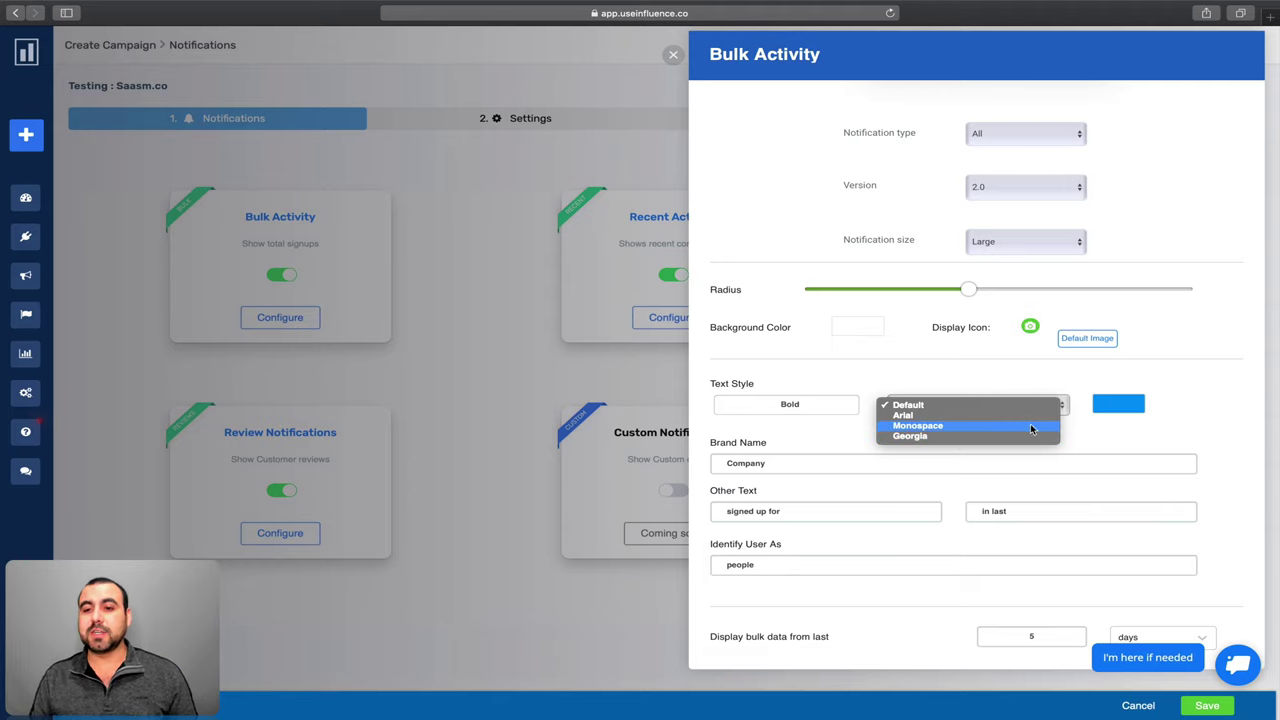
{"action": "left_click", "coordinate": [1110, 434]}
- Examine how the Brand Name and Other Text fields make up the wording of the Bulk Activity notification preview
{"action": "scroll", "coordinate": [1110, 434], "scroll_direction": "down", "scroll_amount": 2}
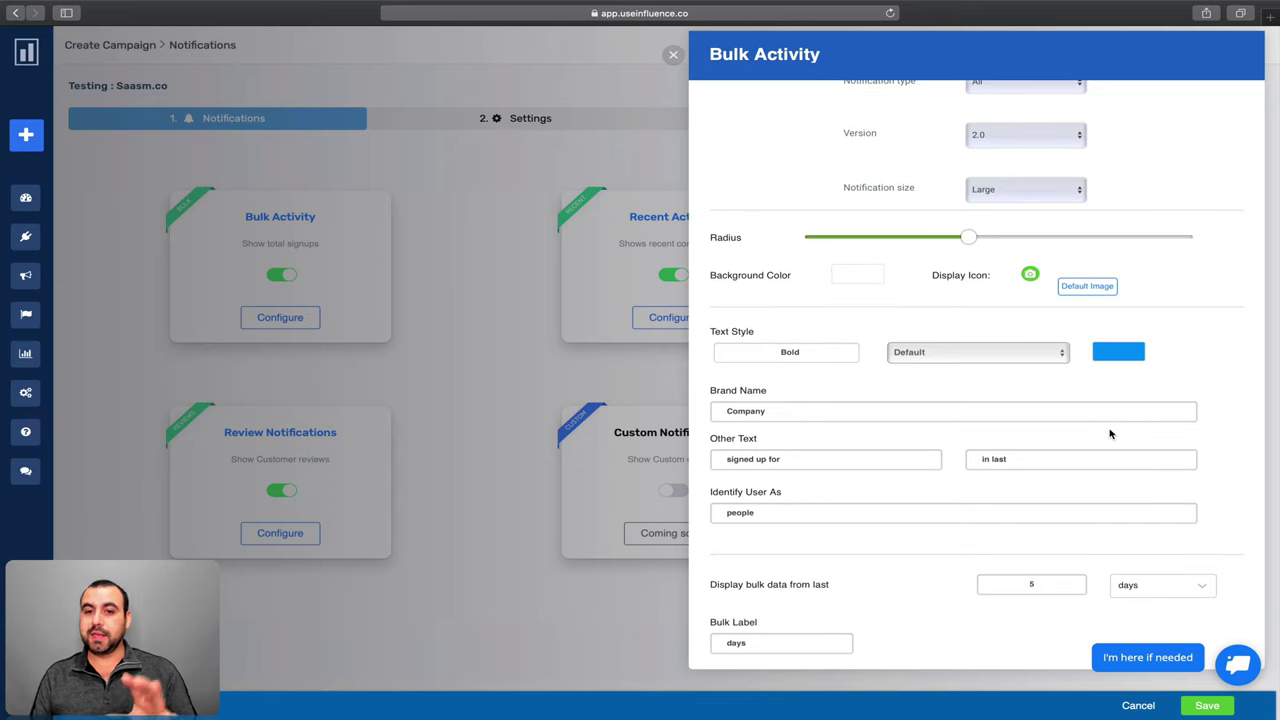
{"action": "scroll", "coordinate": [899, 452], "scroll_direction": "down", "scroll_amount": 1}
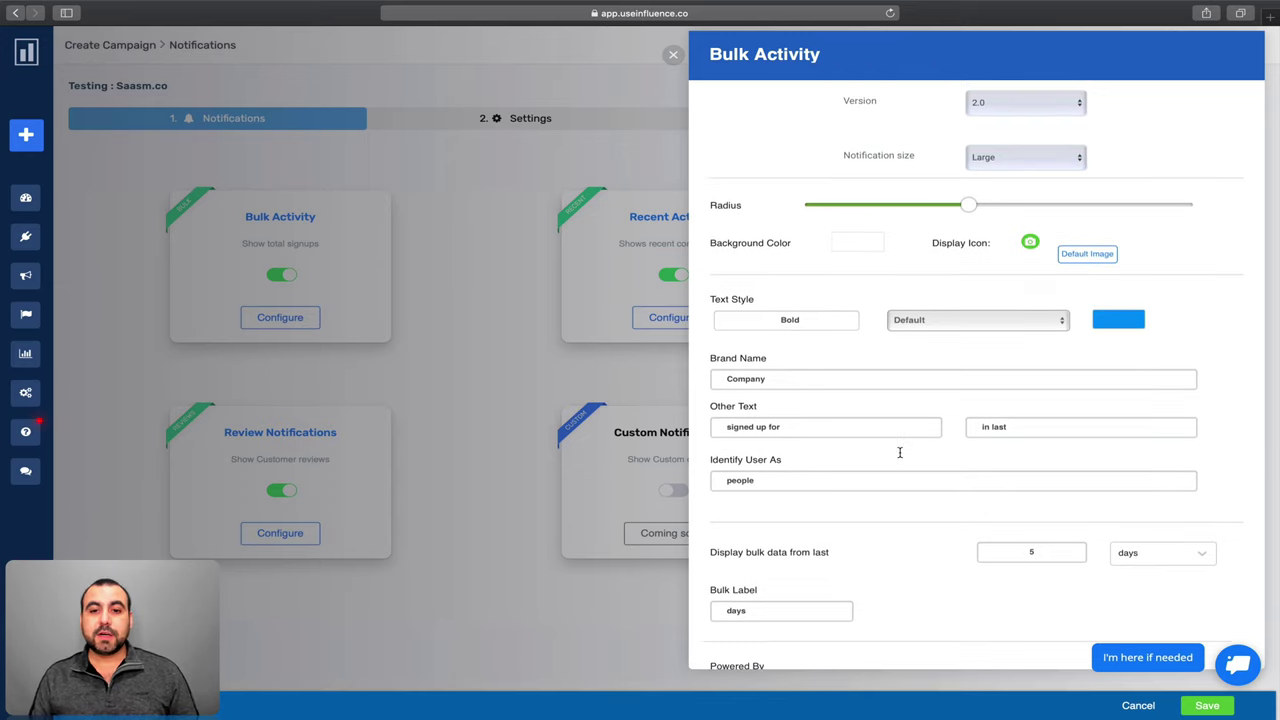
{"action": "double_click", "coordinate": [744, 378]}
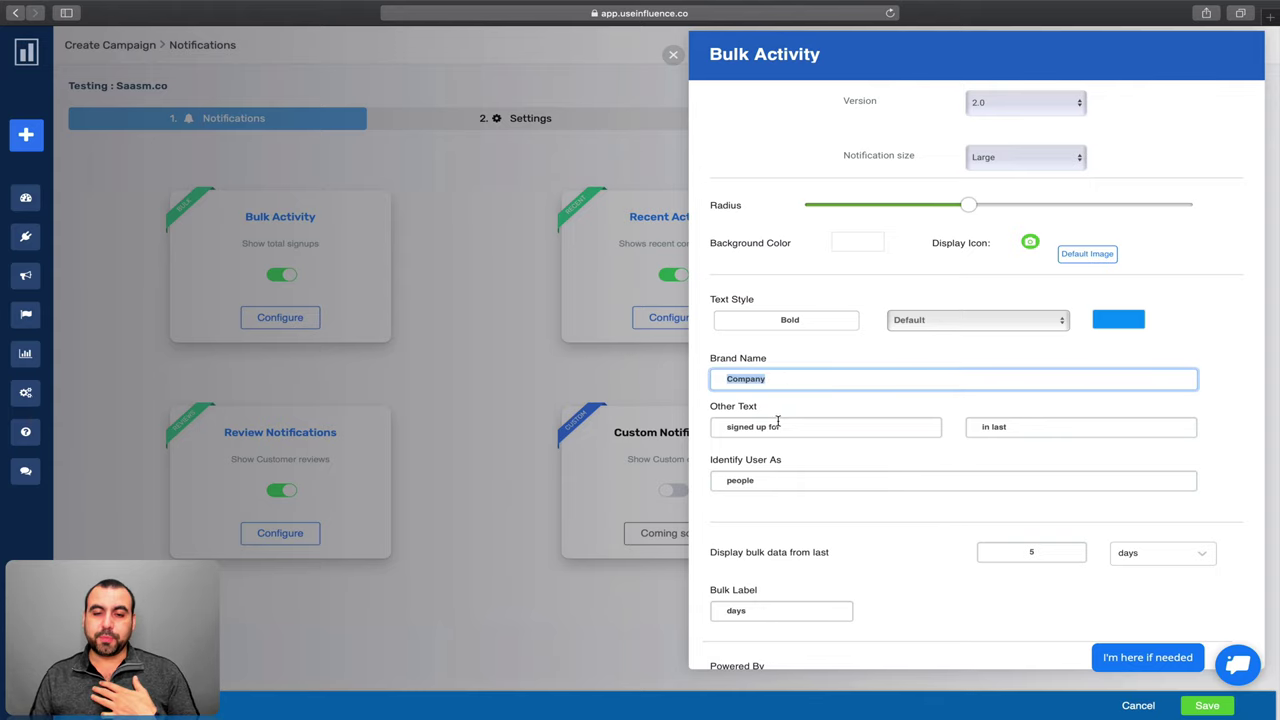
{"action": "left_click_drag", "start_coordinate": [732, 430], "coordinate": [1032, 428]}
{"action": "scroll", "coordinate": [1032, 430], "scroll_direction": "up", "scroll_amount": 5}
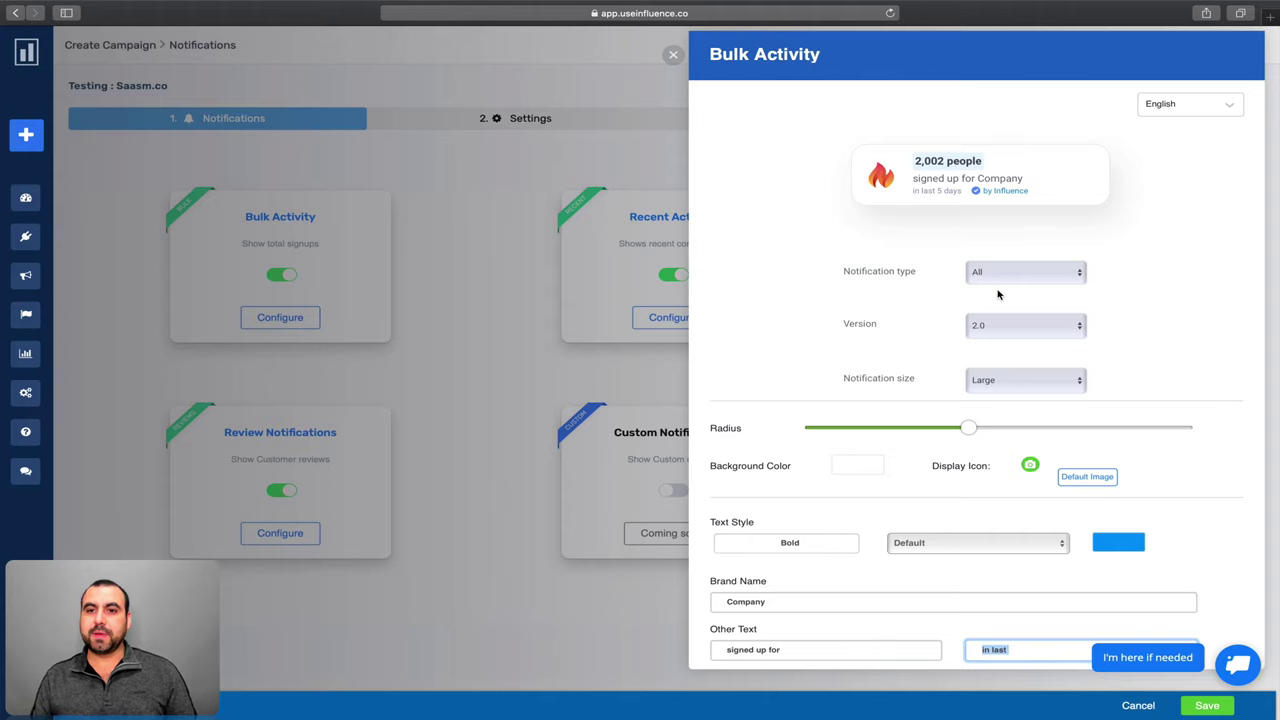
{"action": "scroll", "coordinate": [997, 291], "scroll_direction": "down", "scroll_amount": 3}
{"action": "left_click", "coordinate": [998, 422]}
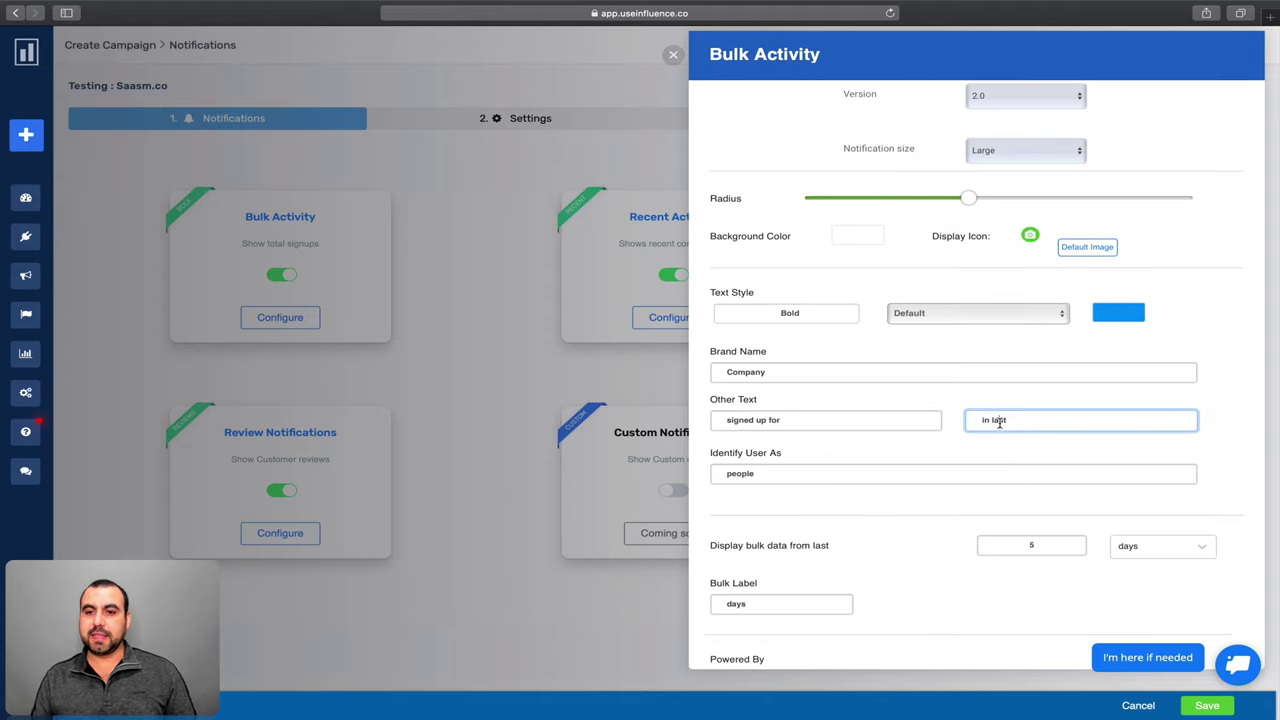
{"action": "scroll", "coordinate": [997, 420], "scroll_direction": "up", "scroll_amount": 3}
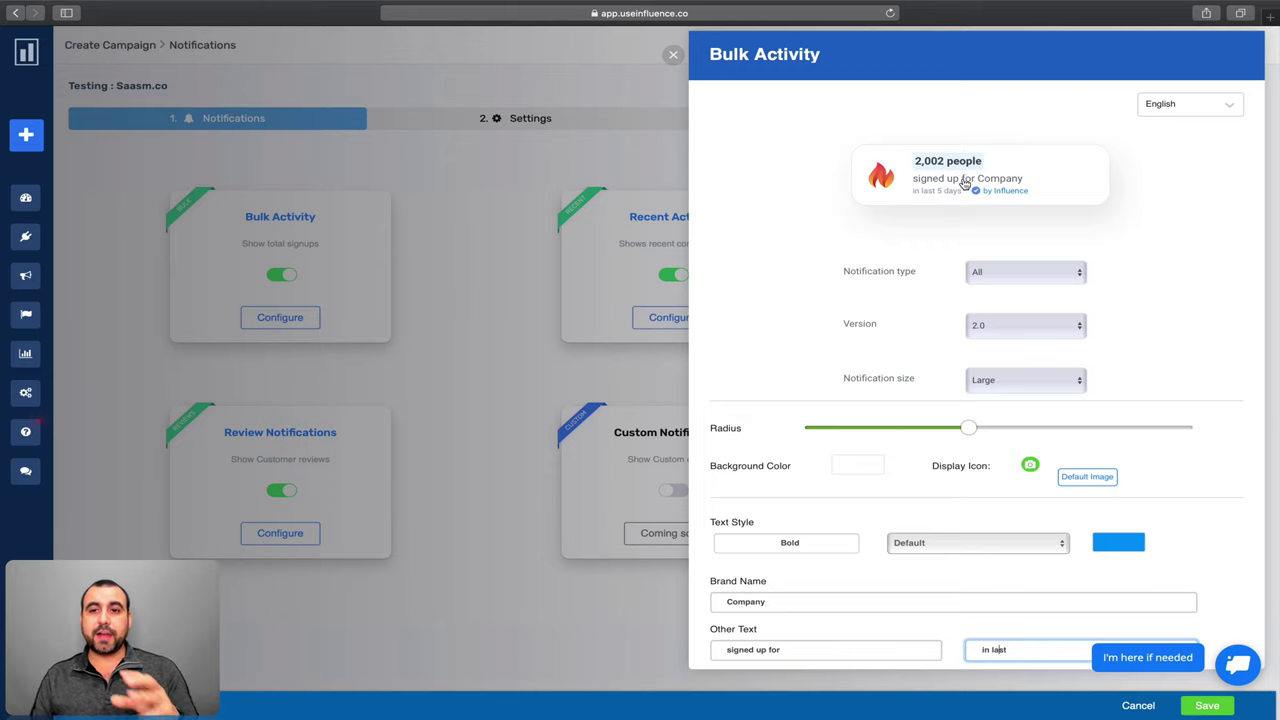
{"action": "left_click", "coordinate": [958, 182]}
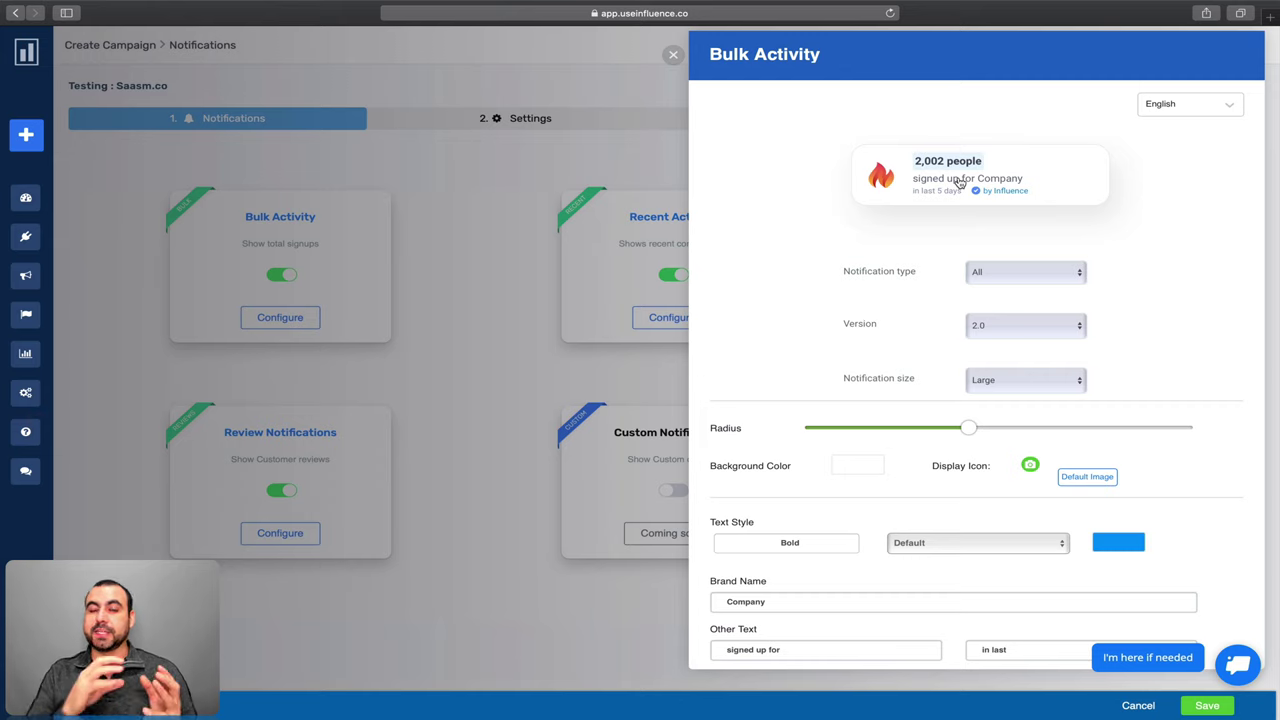
- Examine the Bulk Activity data period setting and its hours and days units, leaving it at 5 days
{"action": "scroll", "coordinate": [927, 373], "scroll_direction": "down", "scroll_amount": 3}
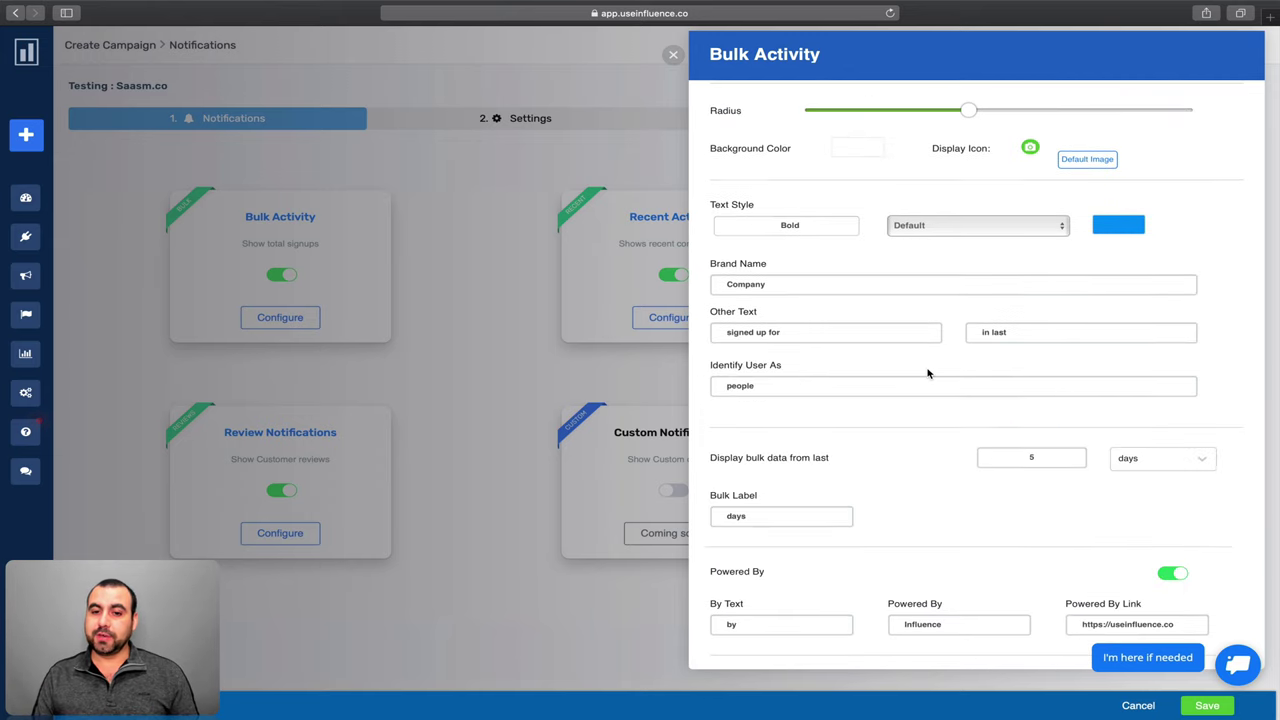
{"action": "scroll", "coordinate": [927, 373], "scroll_direction": "down", "scroll_amount": 2}
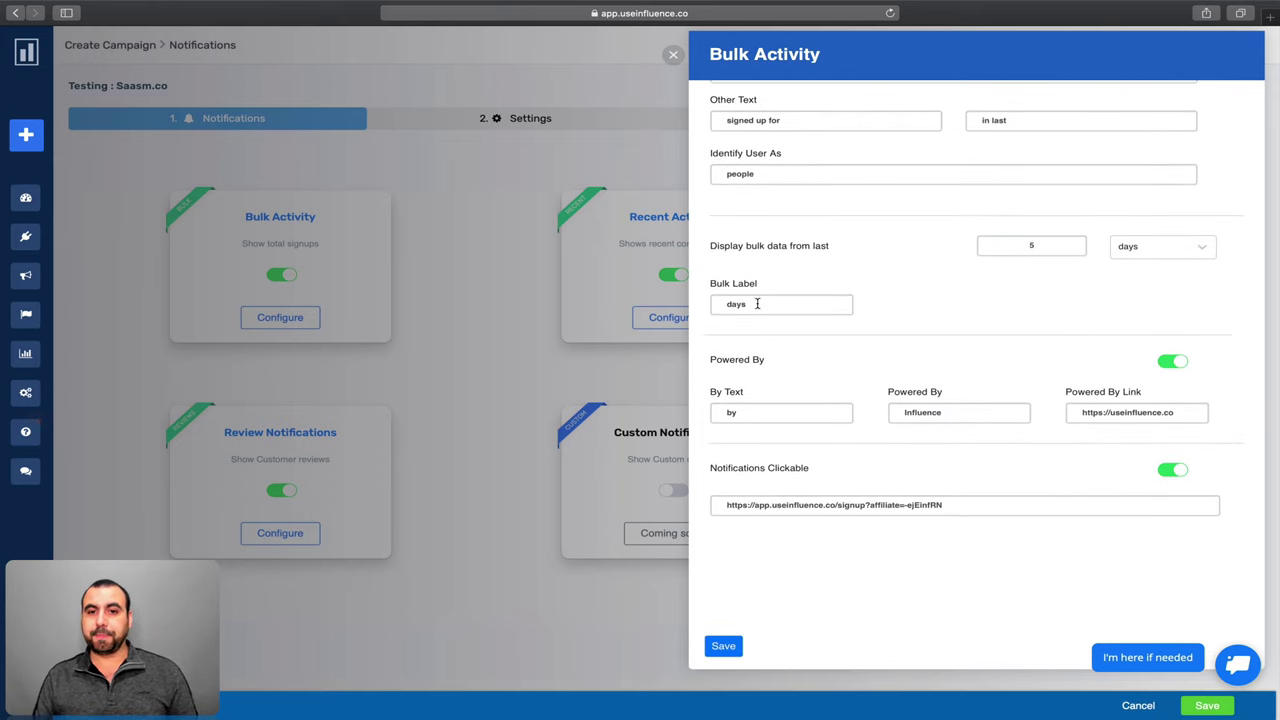
{"action": "left_click_drag", "start_coordinate": [711, 249], "coordinate": [791, 249]}
{"action": "left_click", "coordinate": [816, 251]}
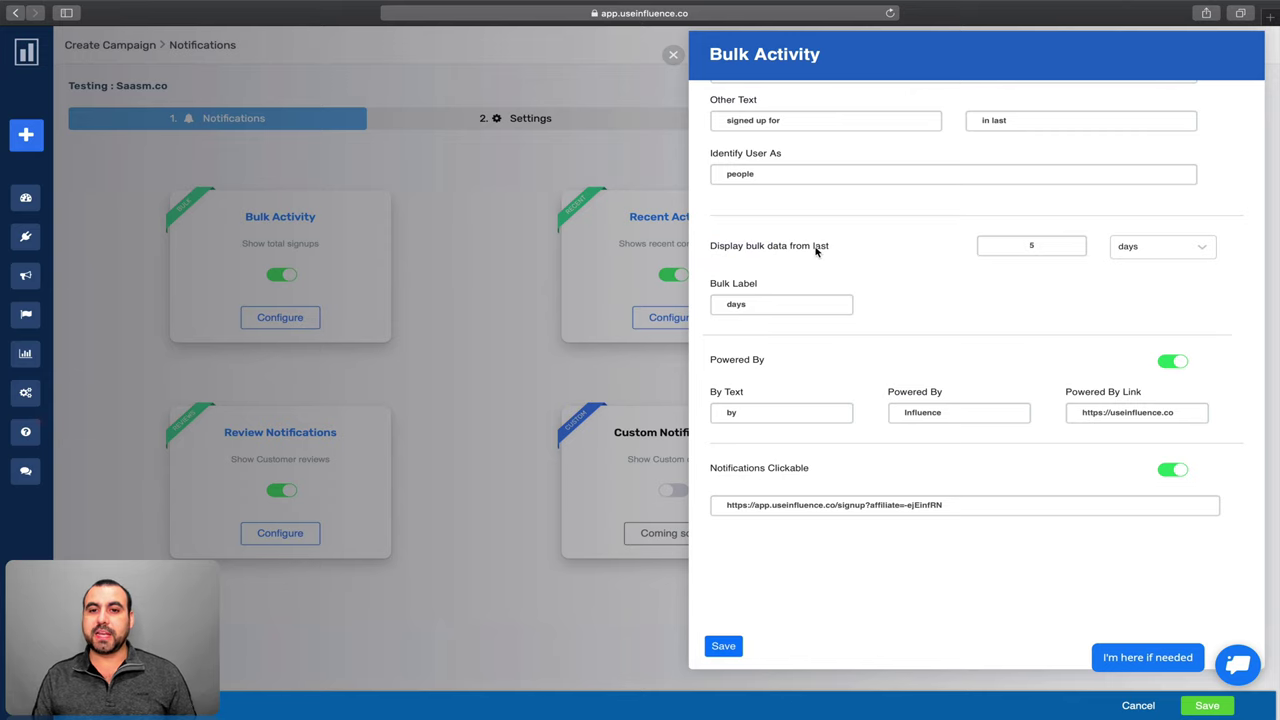
{"action": "left_click", "coordinate": [1168, 247]}
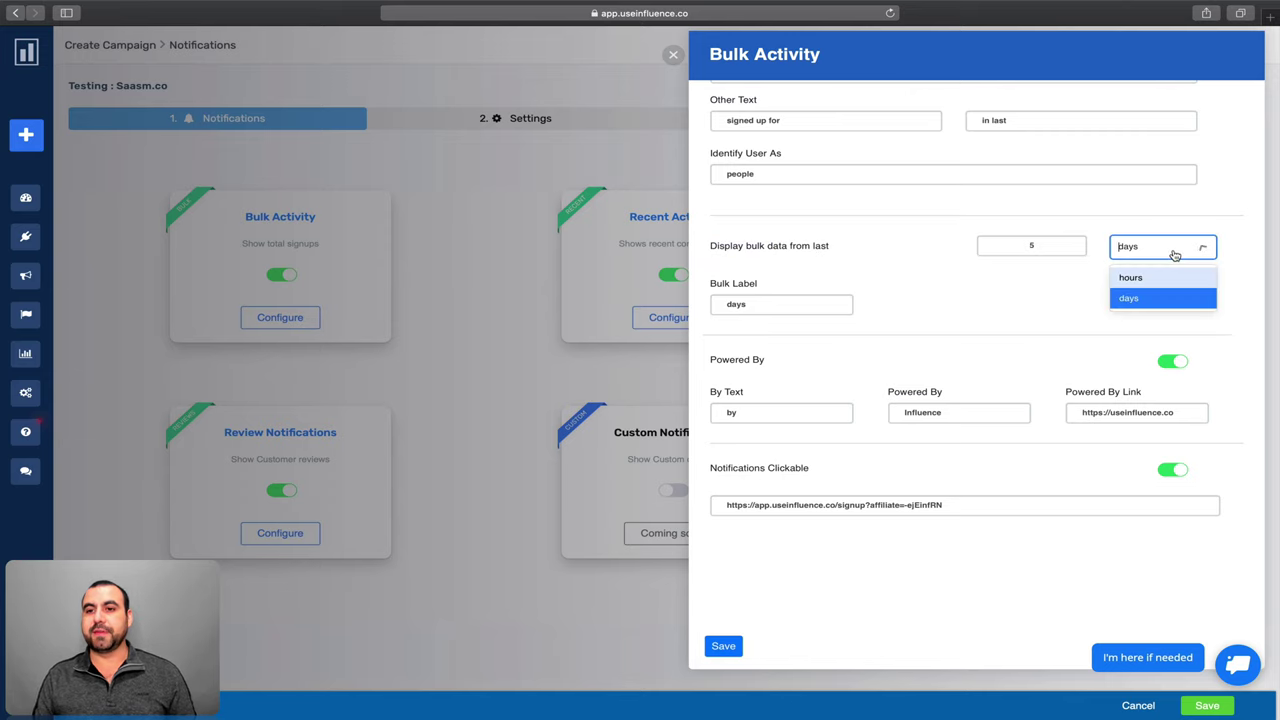
{"action": "left_click", "coordinate": [1050, 253]}
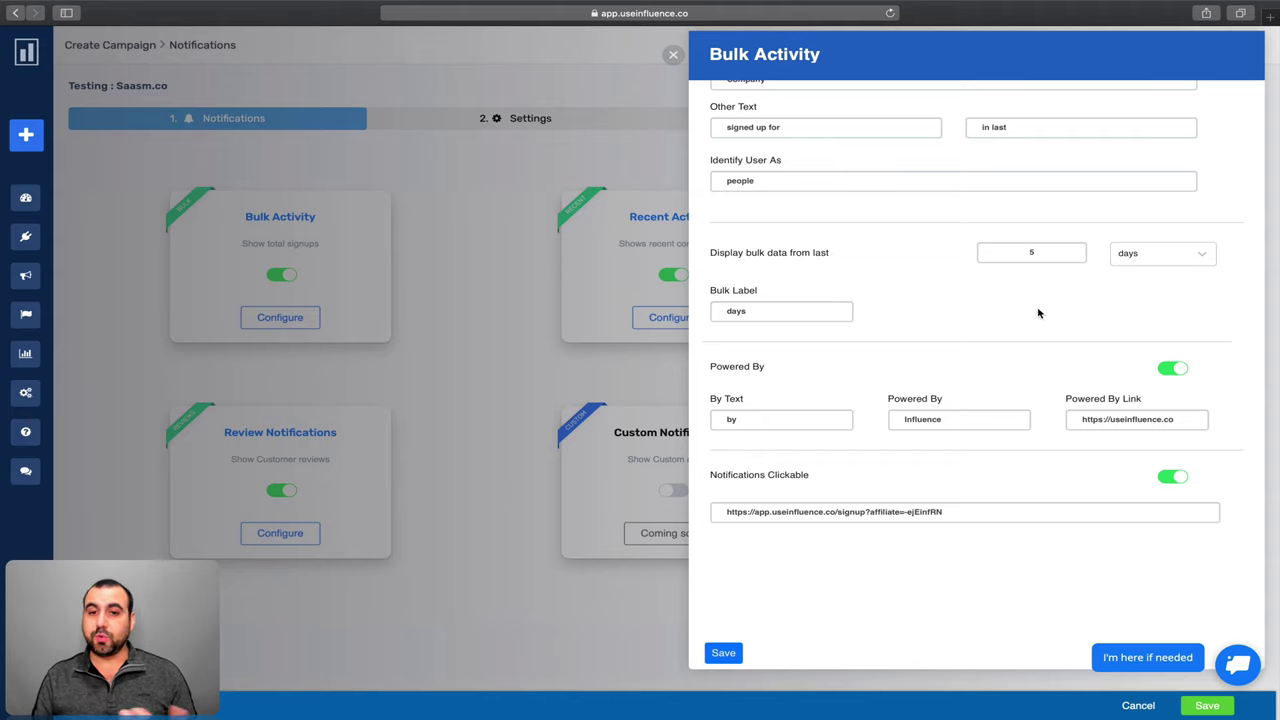
- Examine how the Bulk Label field feeds the time-period wording in the Bulk Activity notification preview
{"action": "double_click", "coordinate": [728, 313]}
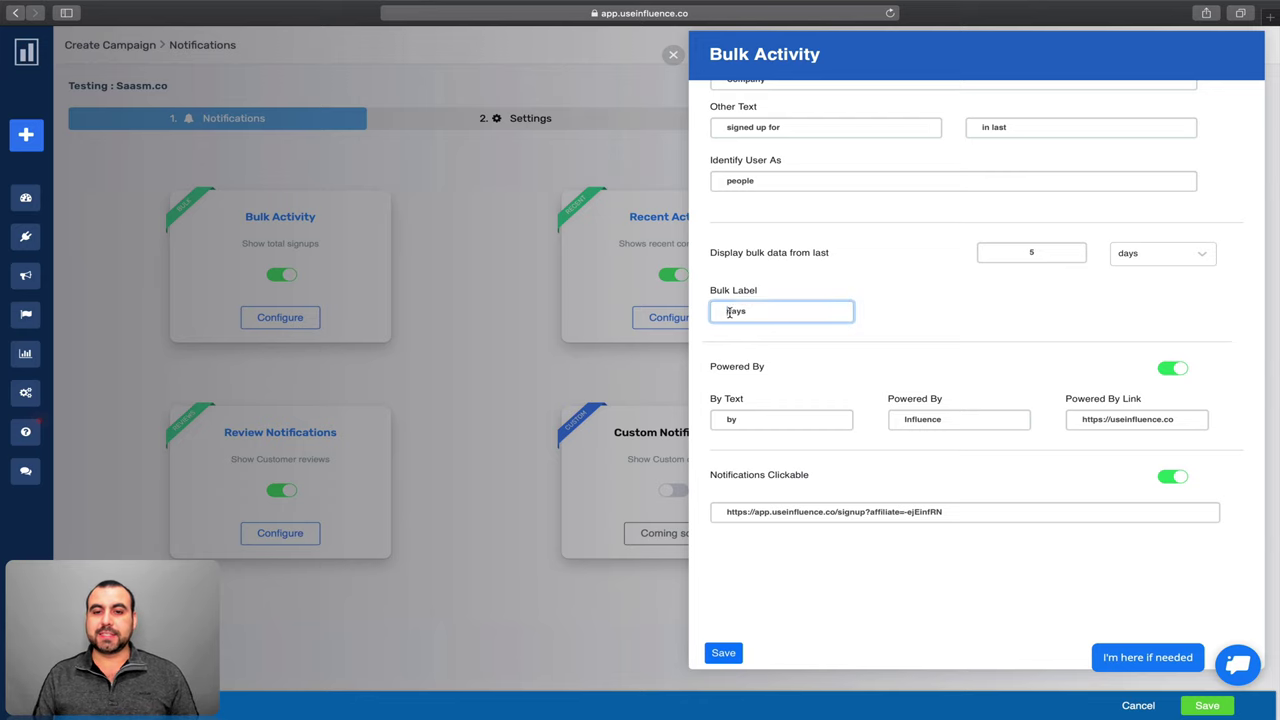
{"action": "scroll", "coordinate": [928, 324], "scroll_direction": "up", "scroll_amount": 10}
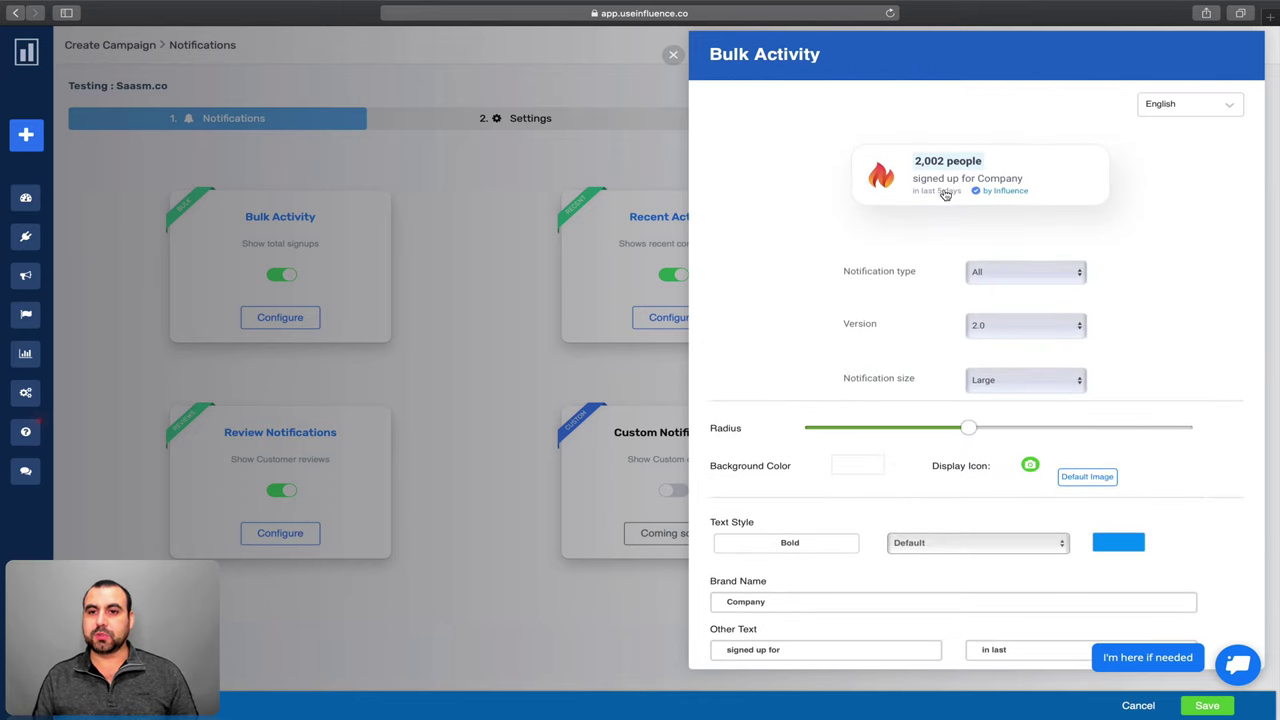
{"action": "scroll", "coordinate": [950, 240], "scroll_direction": "down", "scroll_amount": 10}
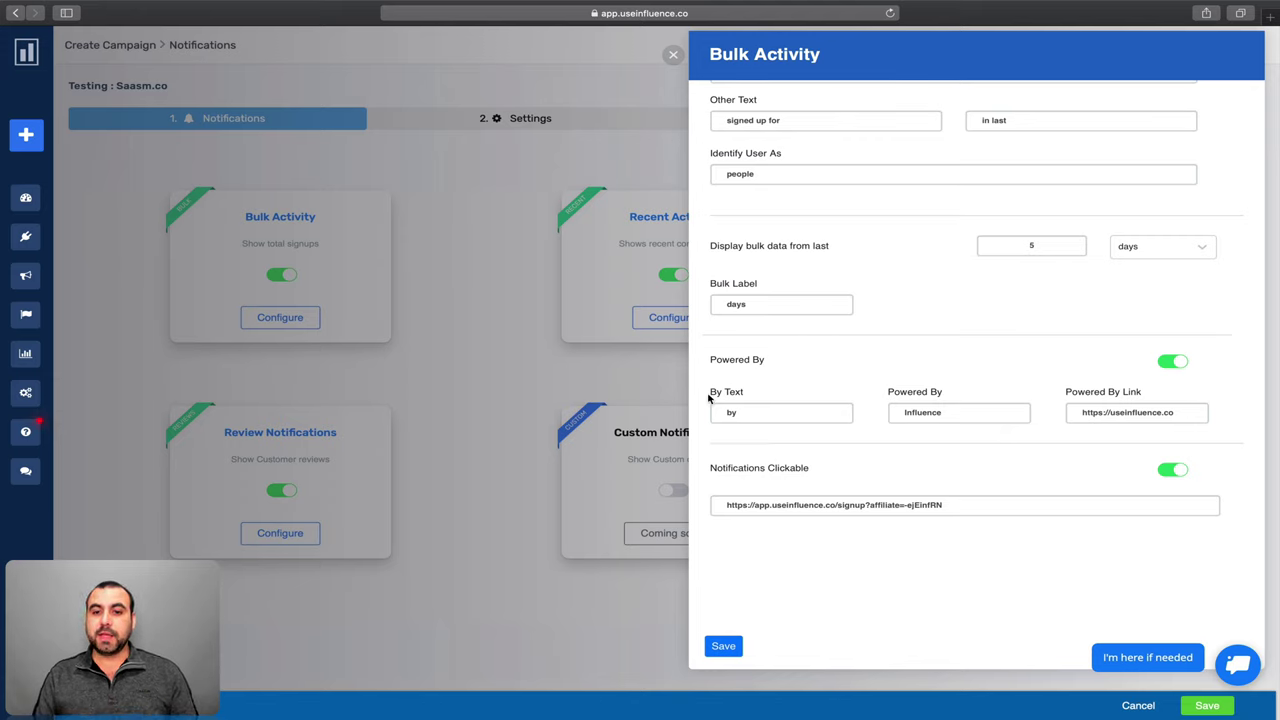
- Review the By Text and Powered By branding fields, keeping them as they are, and save the Bulk Activity configuration
{"action": "left_click_drag", "start_coordinate": [712, 391], "coordinate": [744, 393]}
{"action": "left_click", "coordinate": [740, 412]}
{"action": "left_click", "coordinate": [962, 411]}
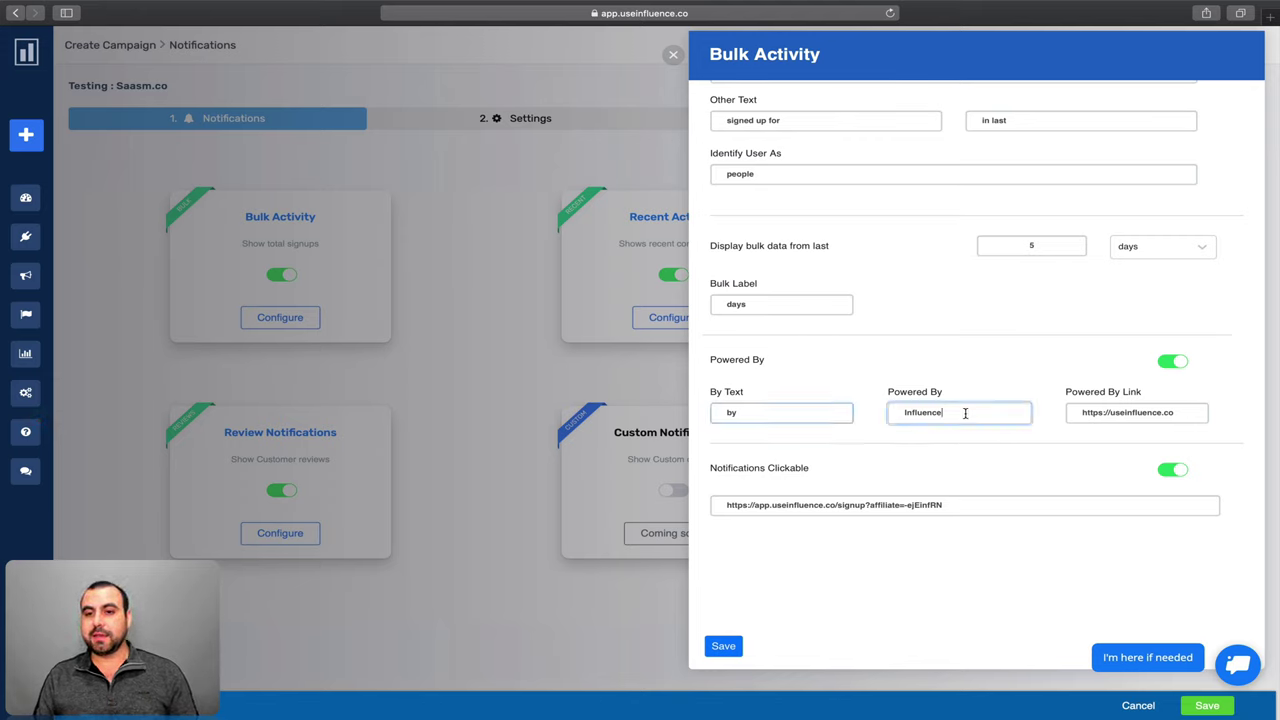
{"action": "double_click", "coordinate": [965, 412]}
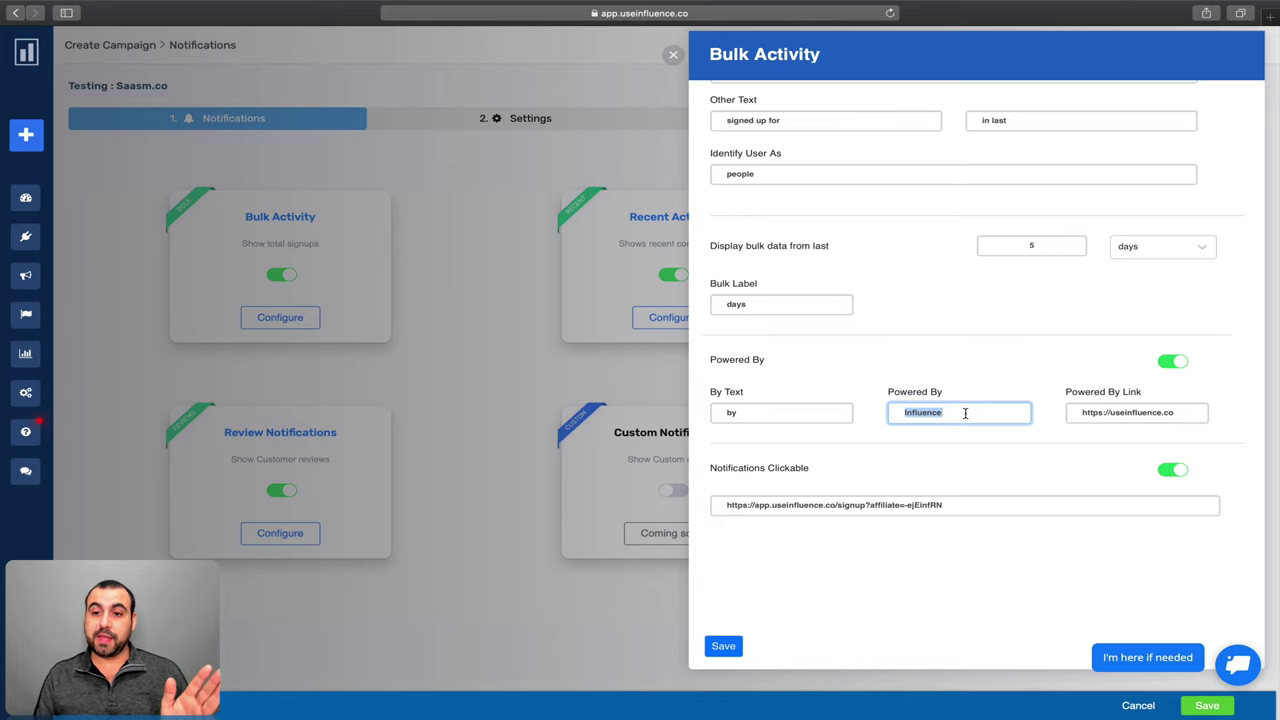
{"action": "left_click", "coordinate": [889, 577]}
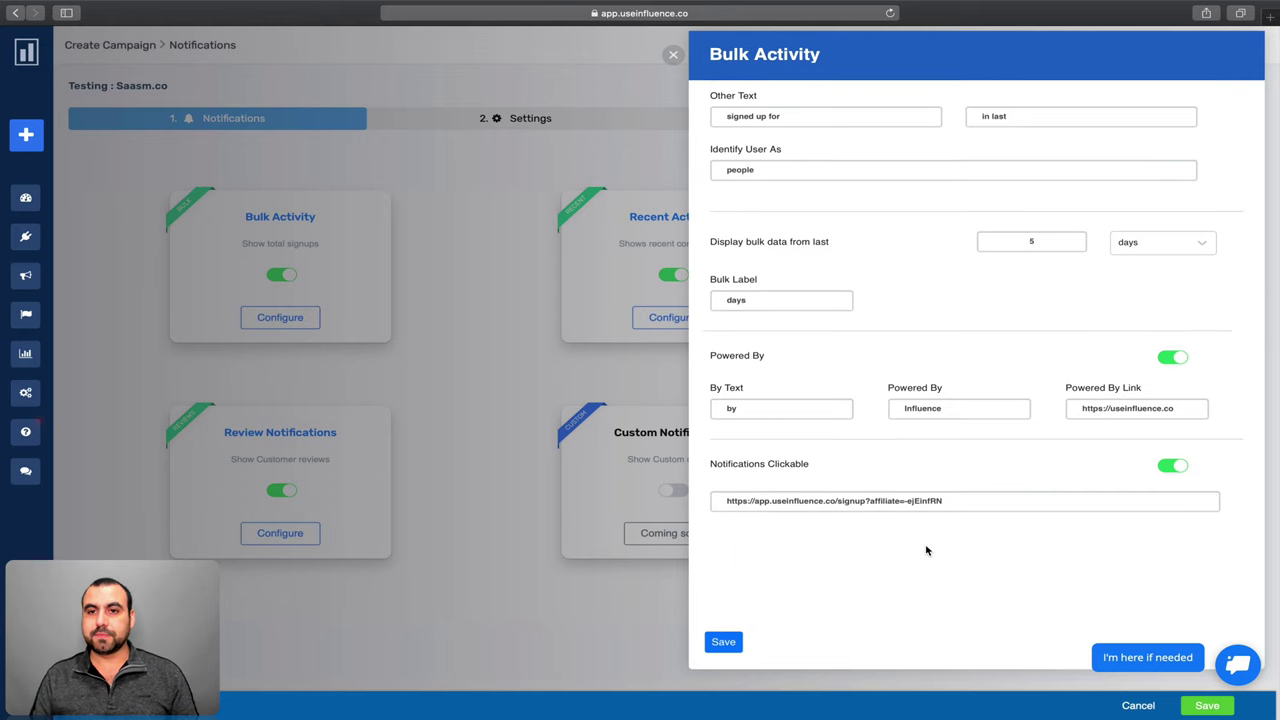
{"action": "left_click", "coordinate": [733, 647]}
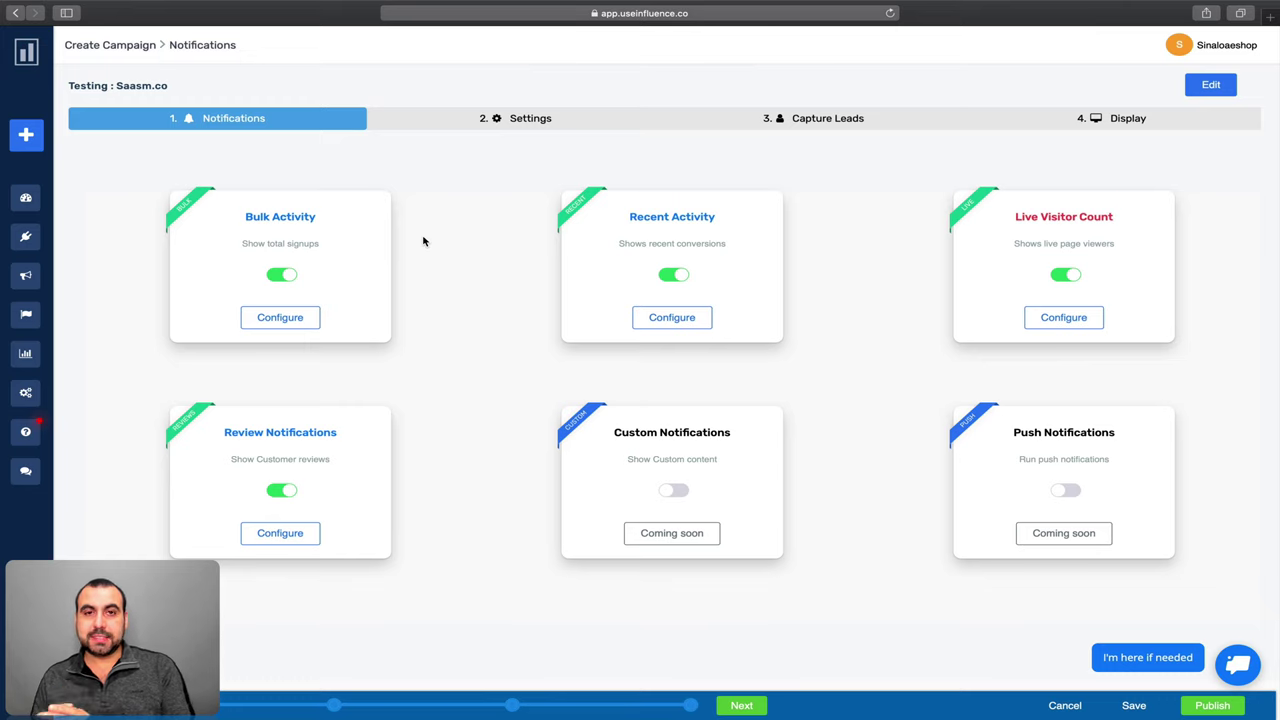
- In the campaign's Settings stage, keep the Bounce animation style and allow users to close notifications
{"action": "left_click", "coordinate": [566, 119]}
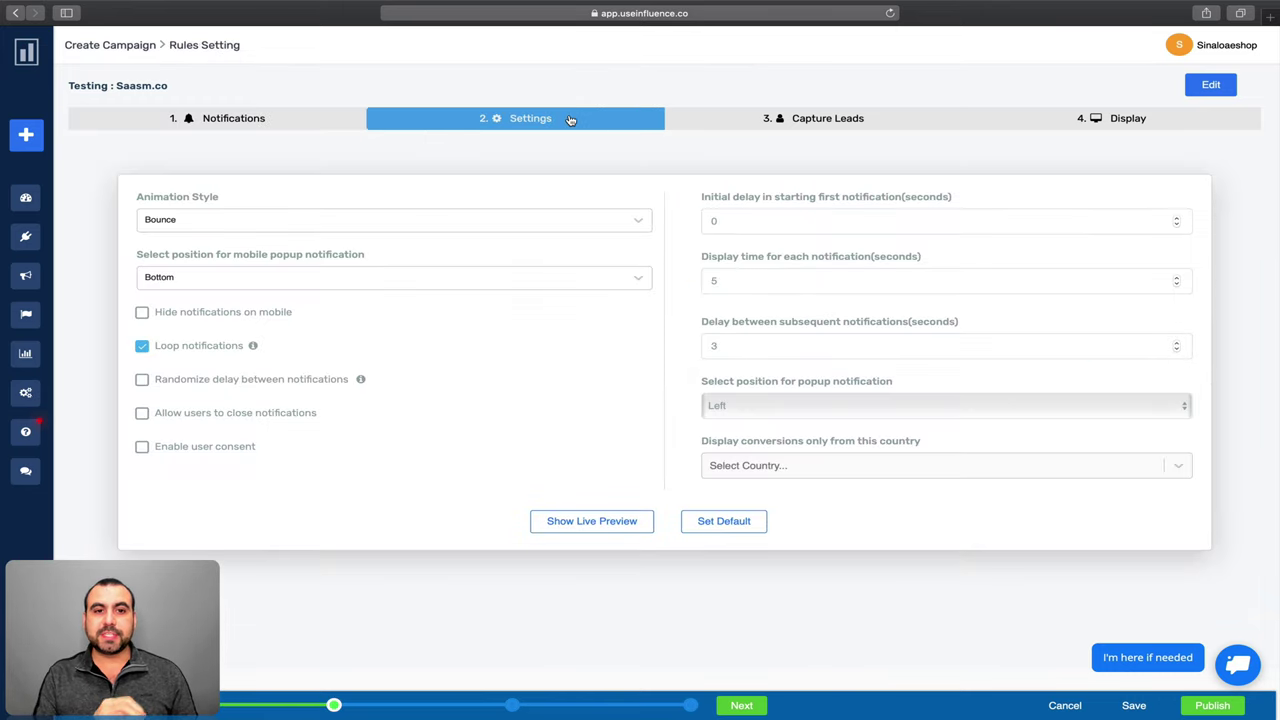
{"action": "left_click", "coordinate": [182, 220]}
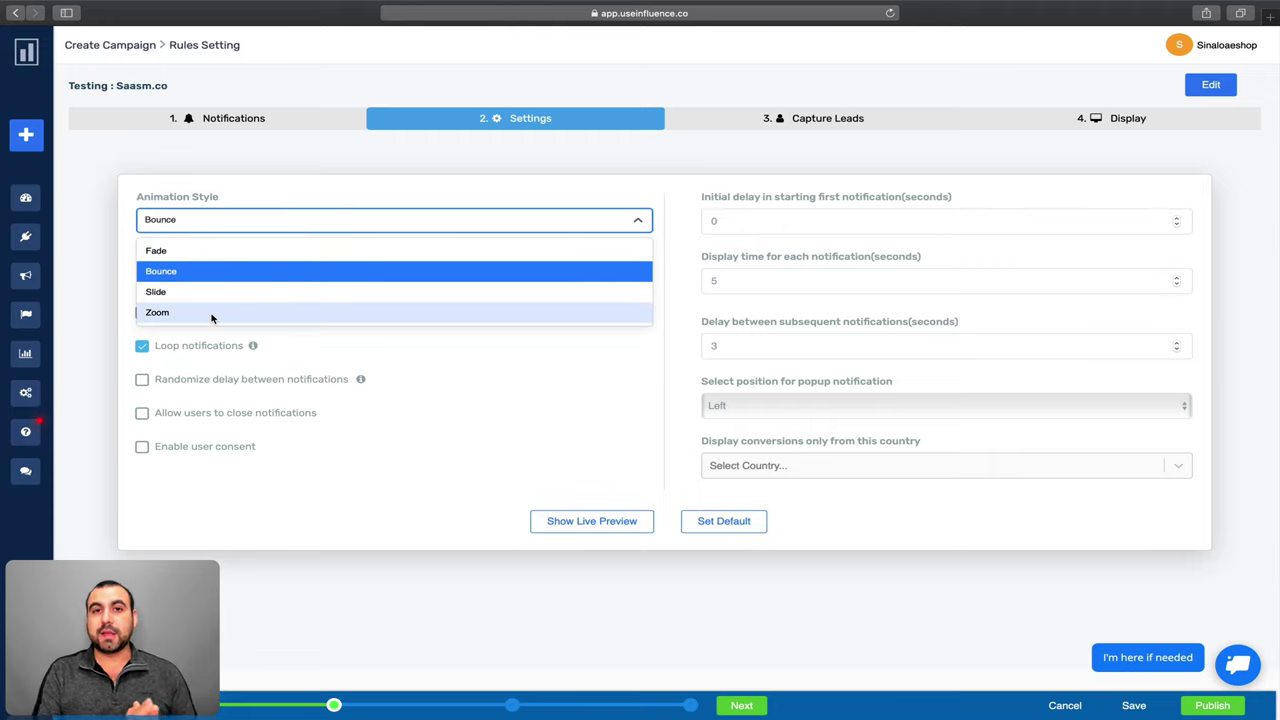
{"action": "left_click", "coordinate": [450, 385]}
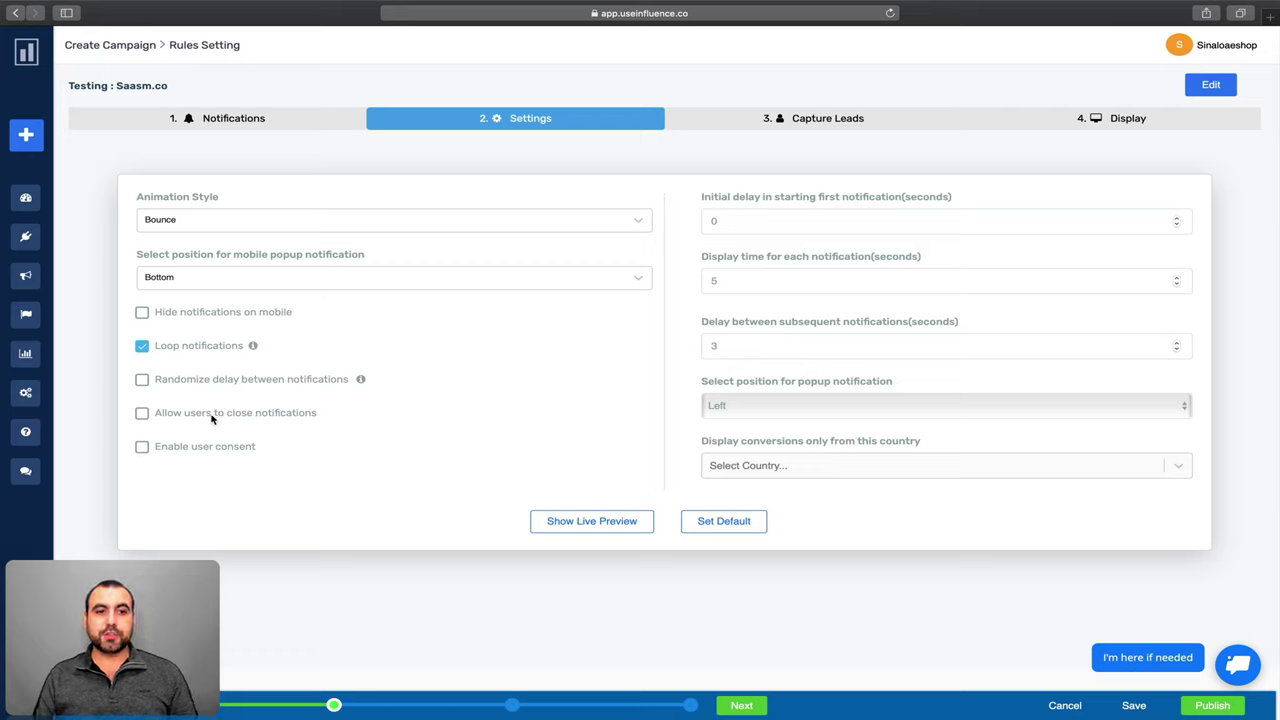
{"action": "left_click", "coordinate": [142, 413]}
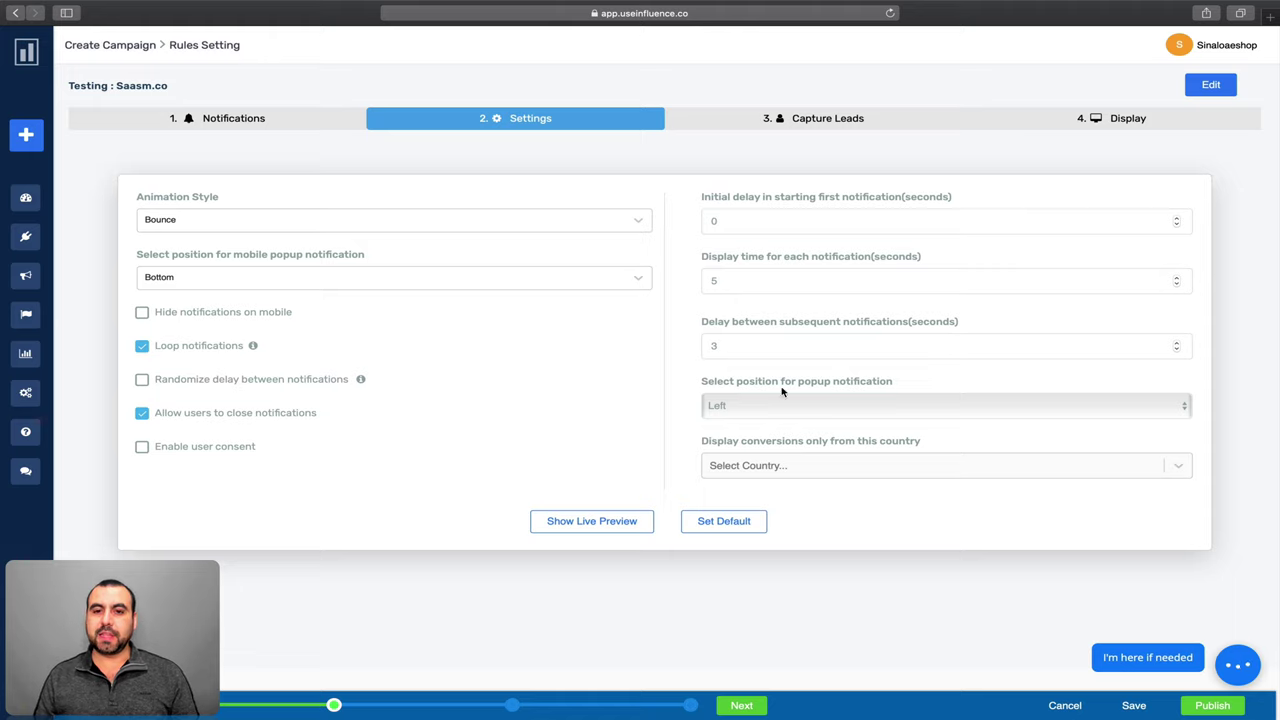
- Examine the popup position choices, keeping Left, and the setting that limits displayed conversions to one country
{"action": "left_click", "coordinate": [843, 406]}
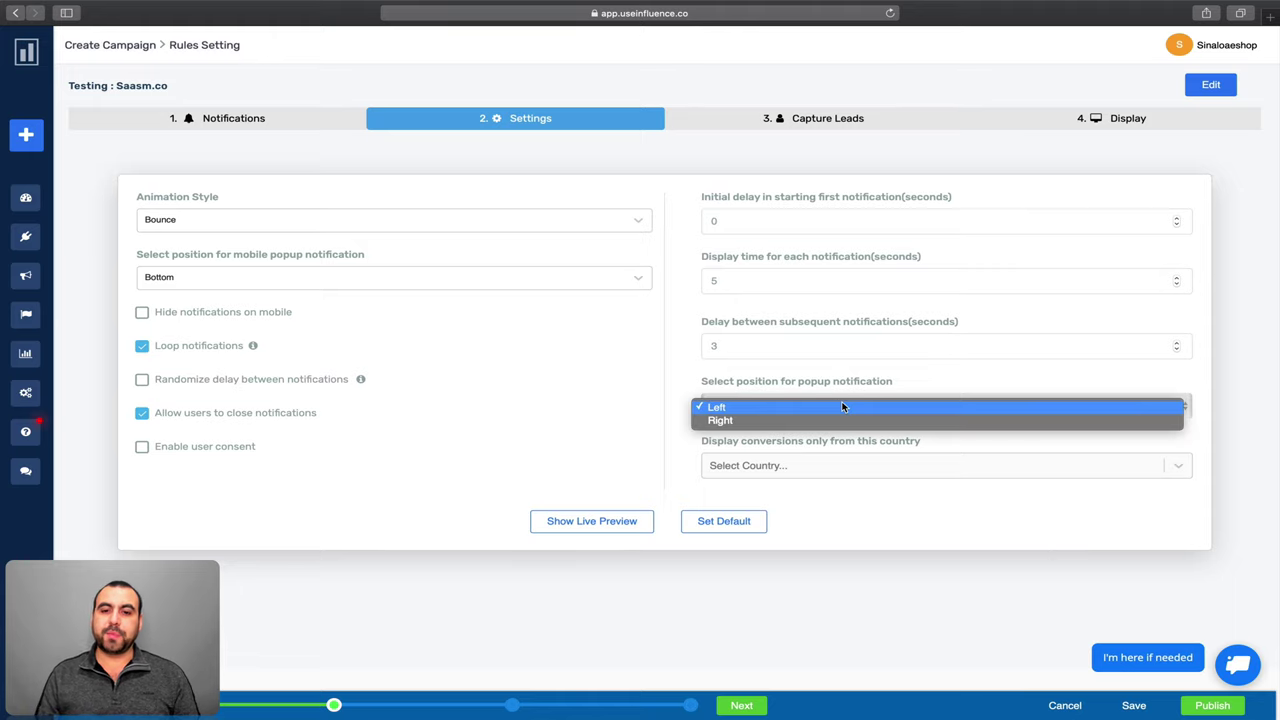
{"action": "left_click", "coordinate": [843, 406]}
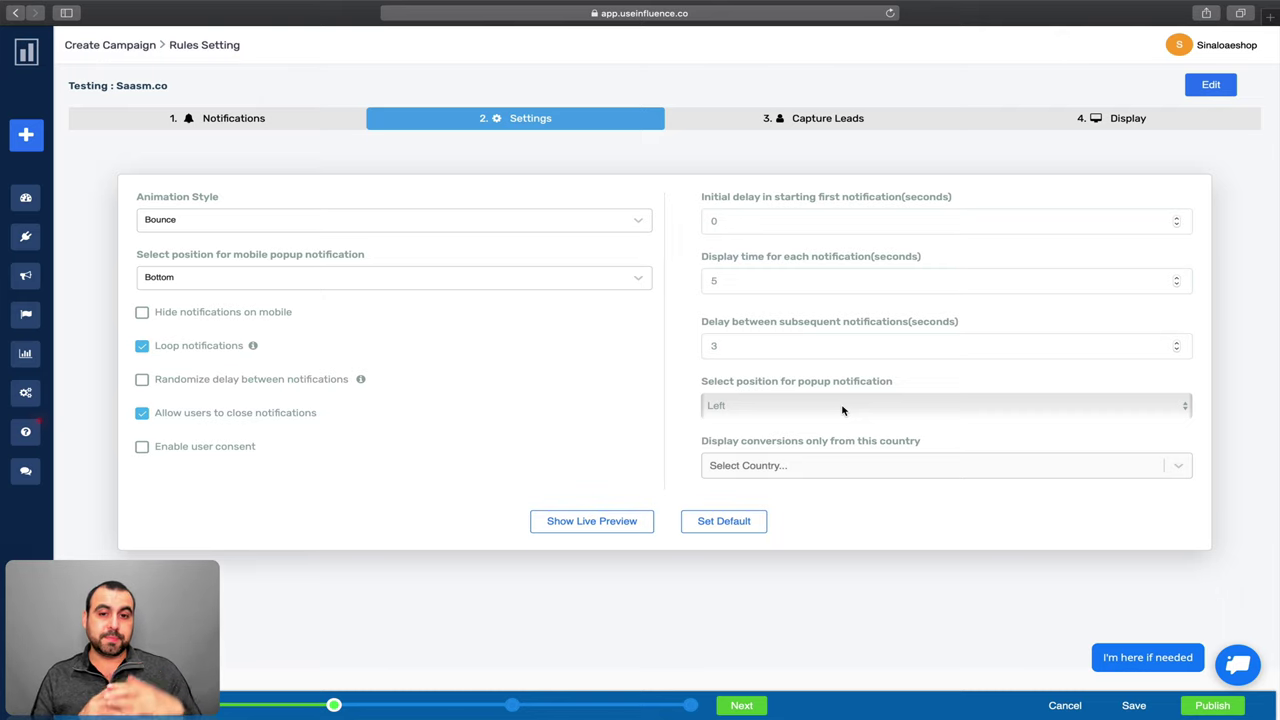
{"action": "left_click", "coordinate": [833, 466]}
{"action": "left_click", "coordinate": [679, 467]}
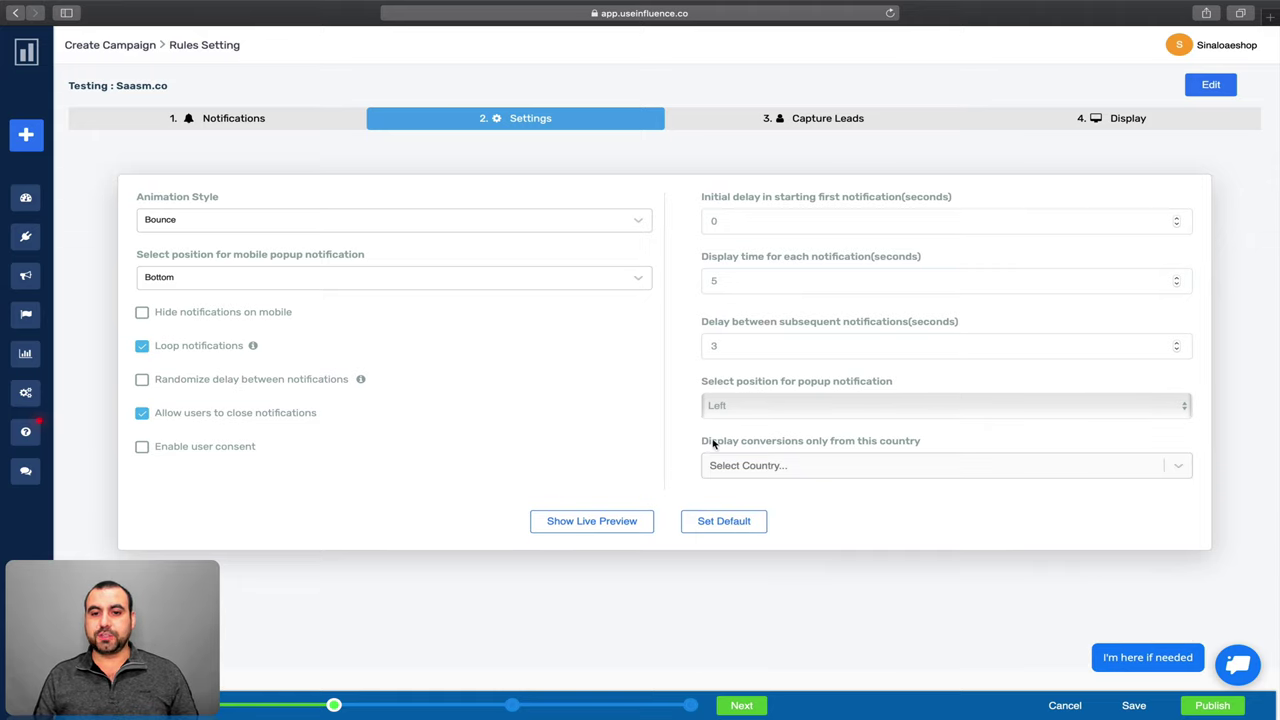
{"action": "left_click_drag", "start_coordinate": [700, 441], "coordinate": [920, 441]}
{"action": "left_click", "coordinate": [924, 443]}
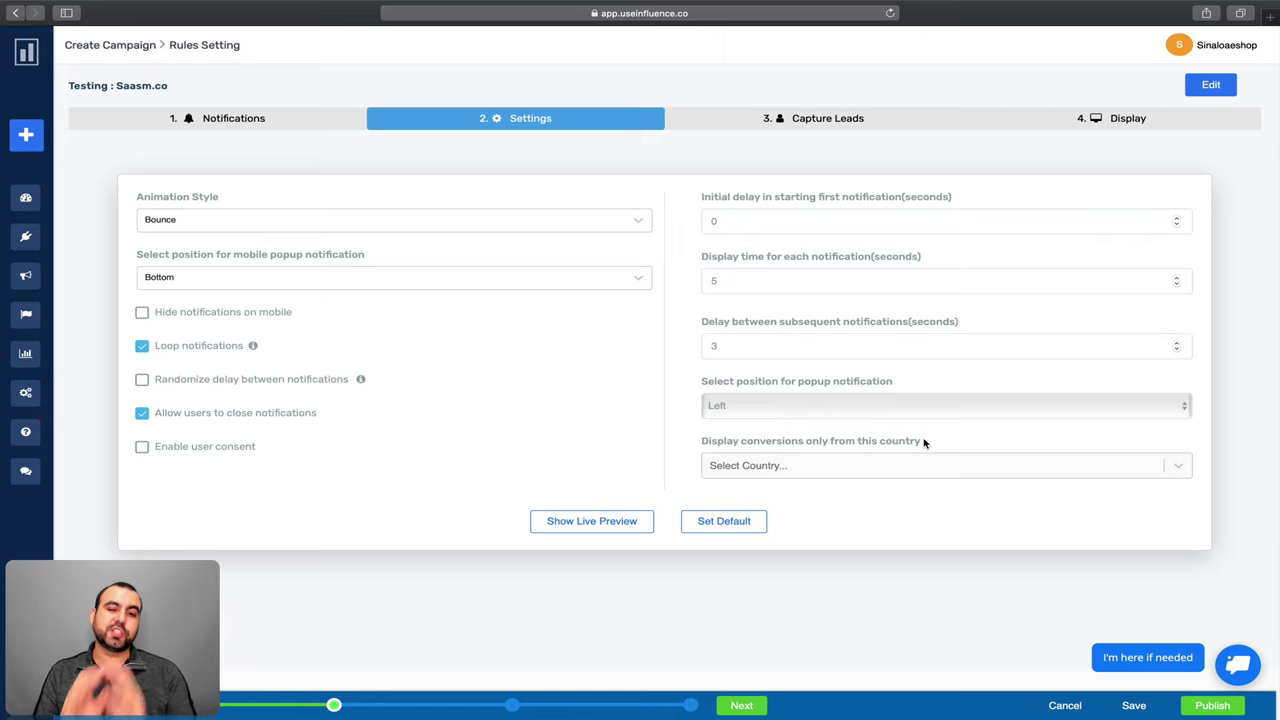
- Examine the Capture Leads stage's Website URLs, Zapier and Webhooks methods, including the webhook integrations down to Custom
{"action": "left_click", "coordinate": [830, 124]}
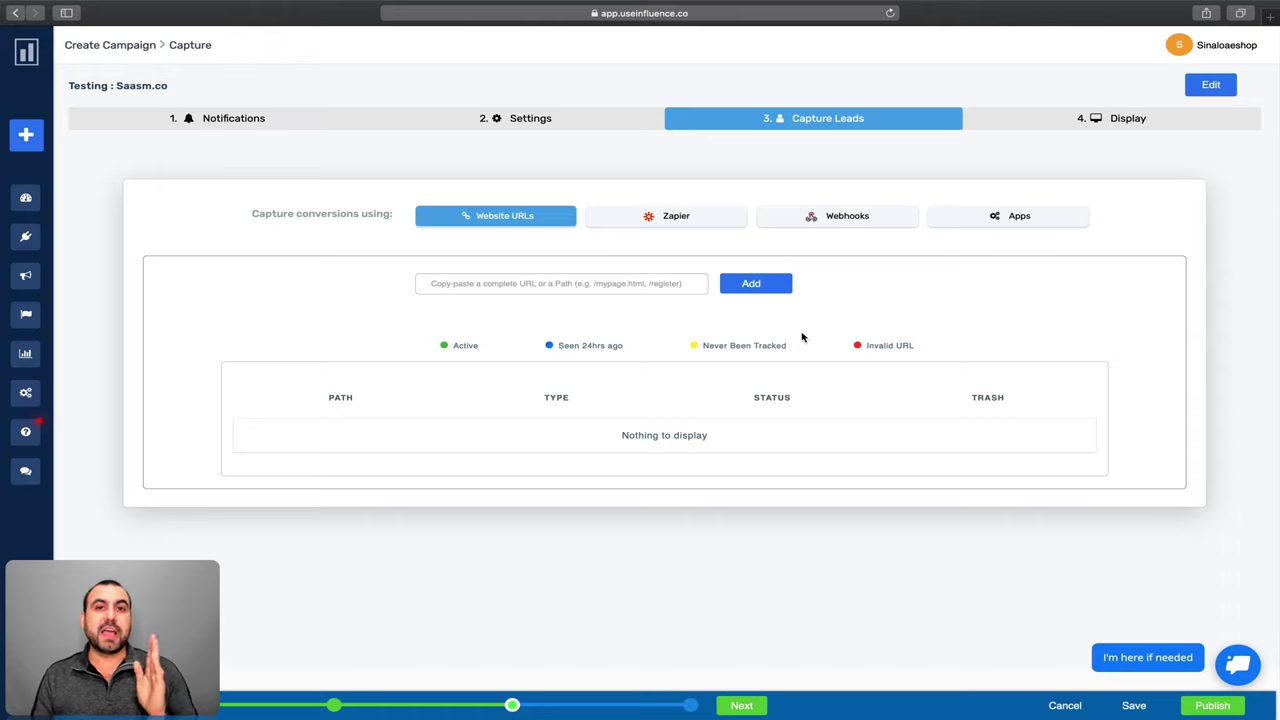
{"action": "left_click", "coordinate": [669, 227]}
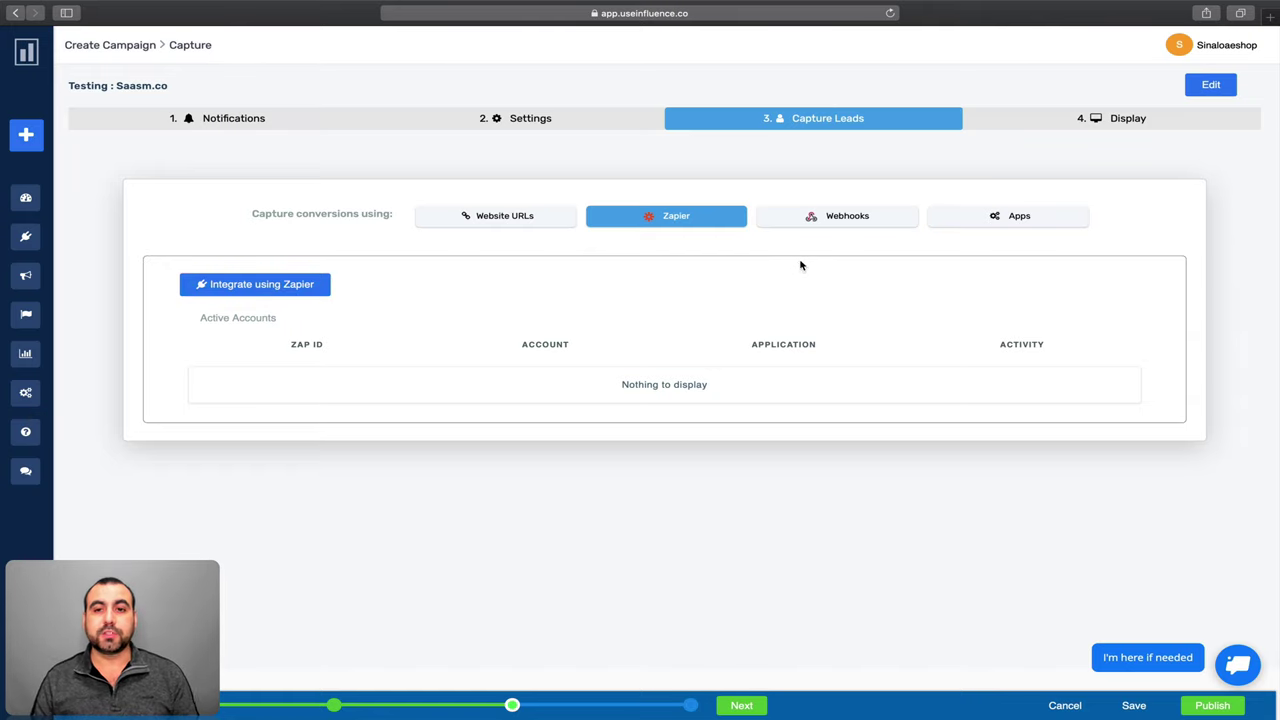
{"action": "left_click", "coordinate": [815, 222]}
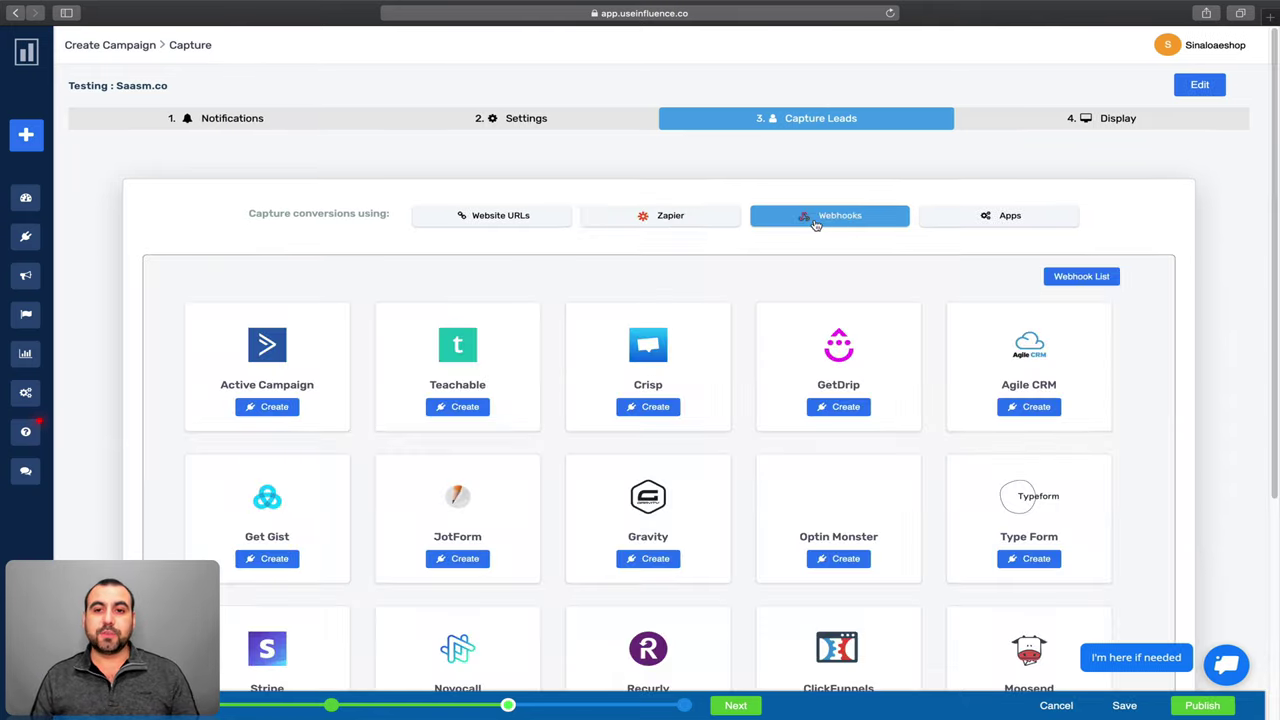
{"action": "scroll", "coordinate": [714, 405], "scroll_direction": "down", "scroll_amount": 5}
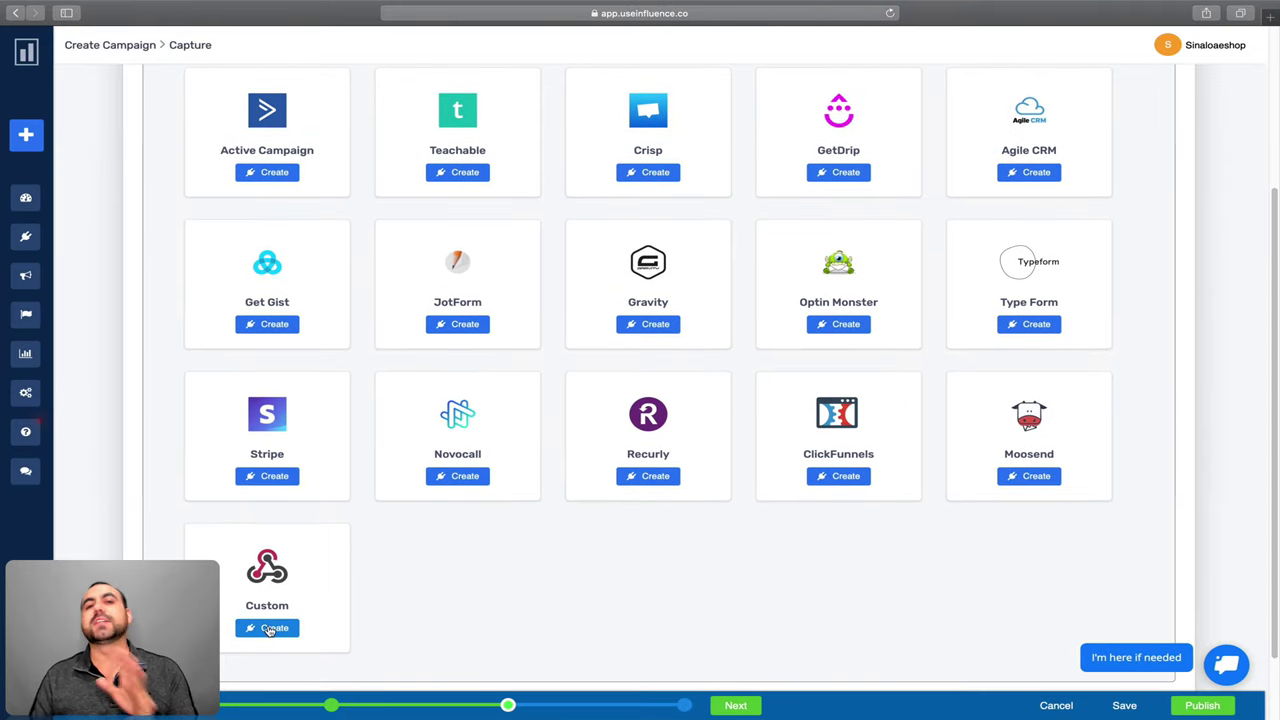
{"action": "scroll", "coordinate": [500, 626], "scroll_direction": "up", "scroll_amount": 5}
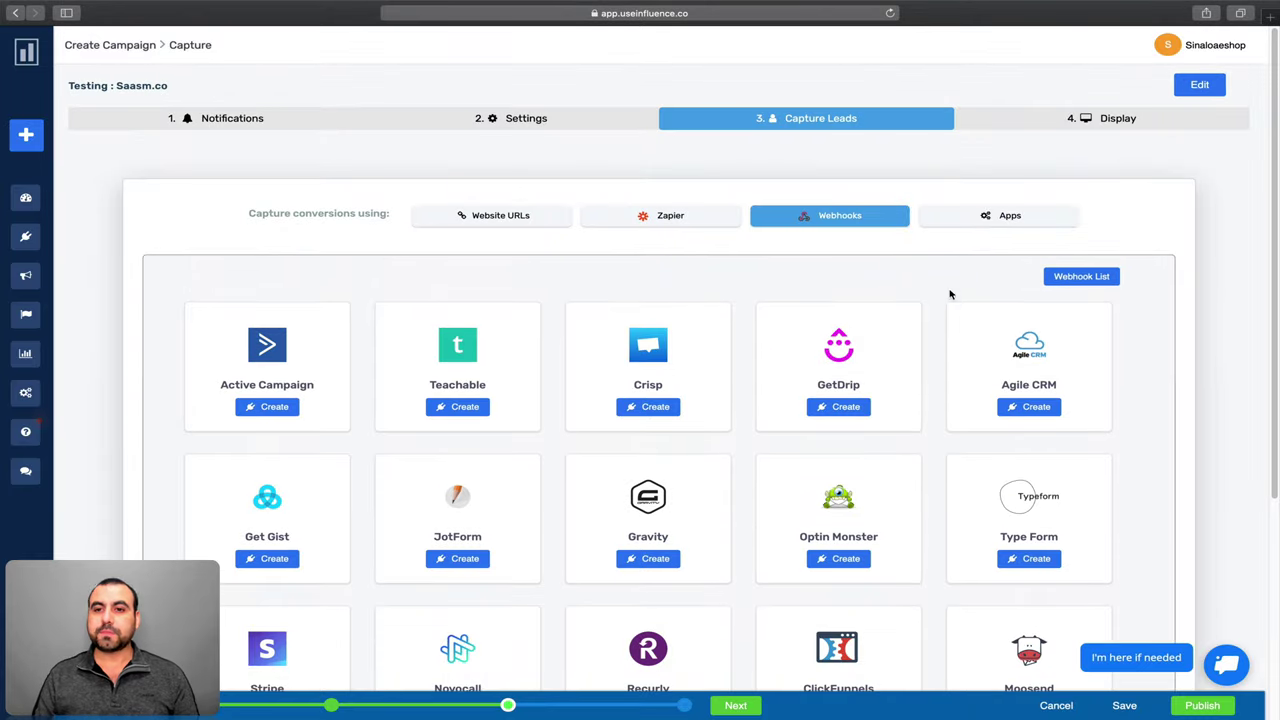
- Browse the app integrations for capturing conversions and inspect what the Shopify connection requires, closing it without adding a store
{"action": "left_click", "coordinate": [1004, 224]}
{"action": "scroll", "coordinate": [794, 443], "scroll_direction": "down", "scroll_amount": 4}
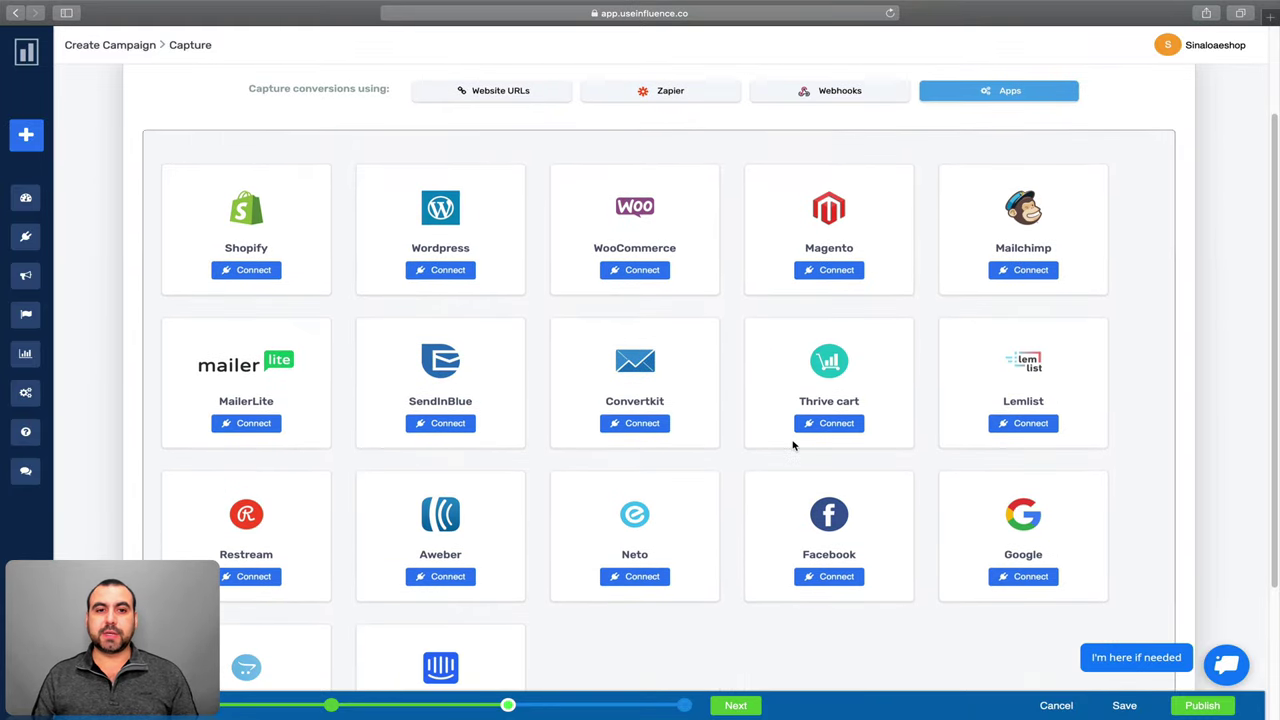
{"action": "scroll", "coordinate": [794, 446], "scroll_direction": "down", "scroll_amount": 1}
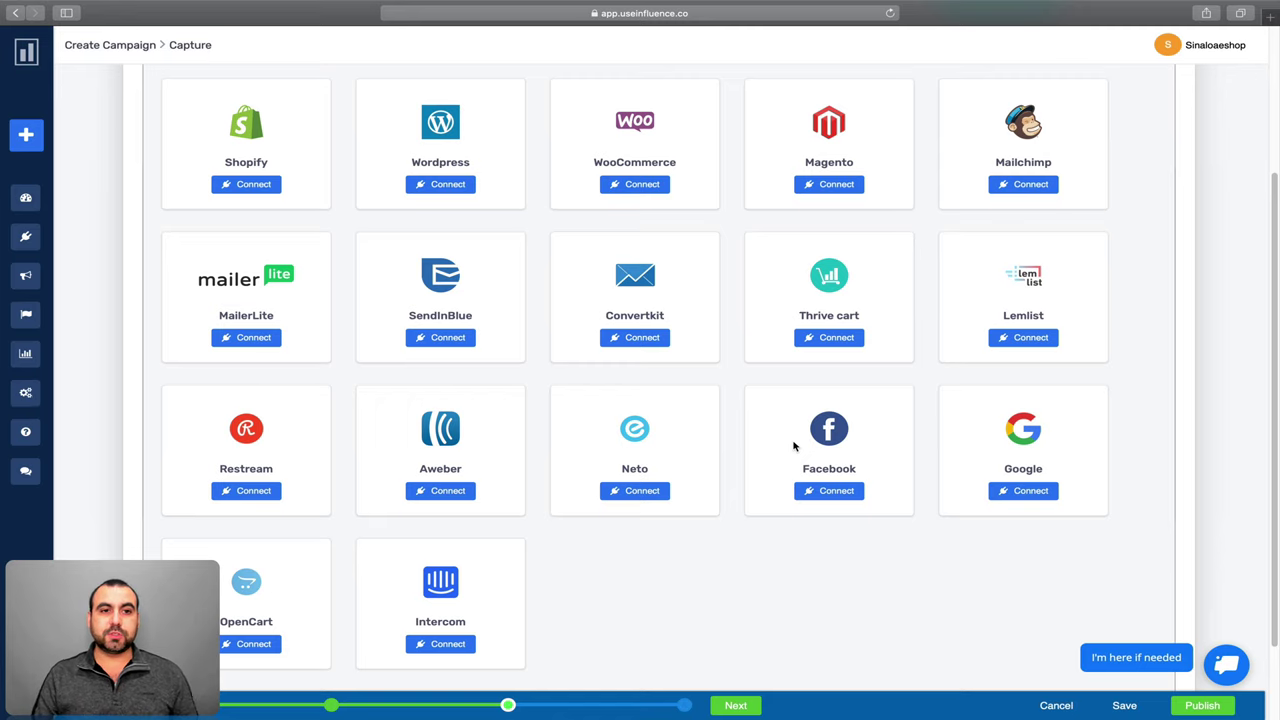
{"action": "left_click", "coordinate": [253, 185]}
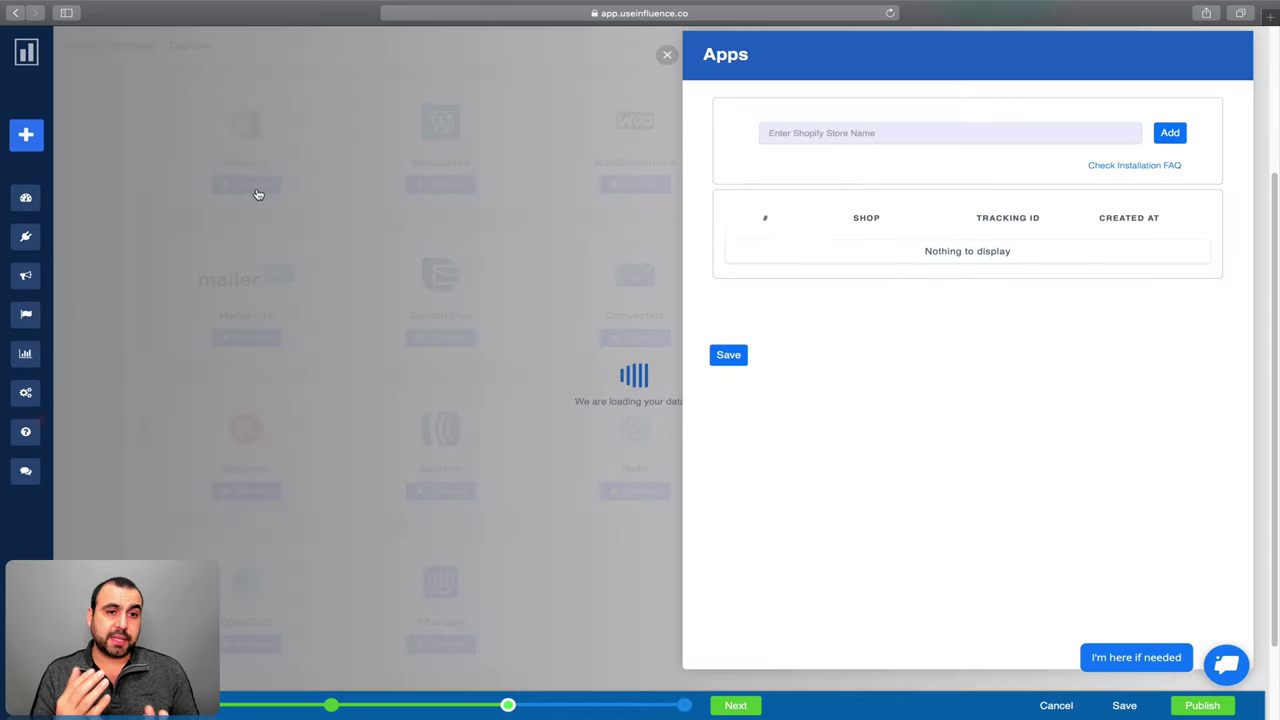
{"action": "left_click", "coordinate": [880, 140]}
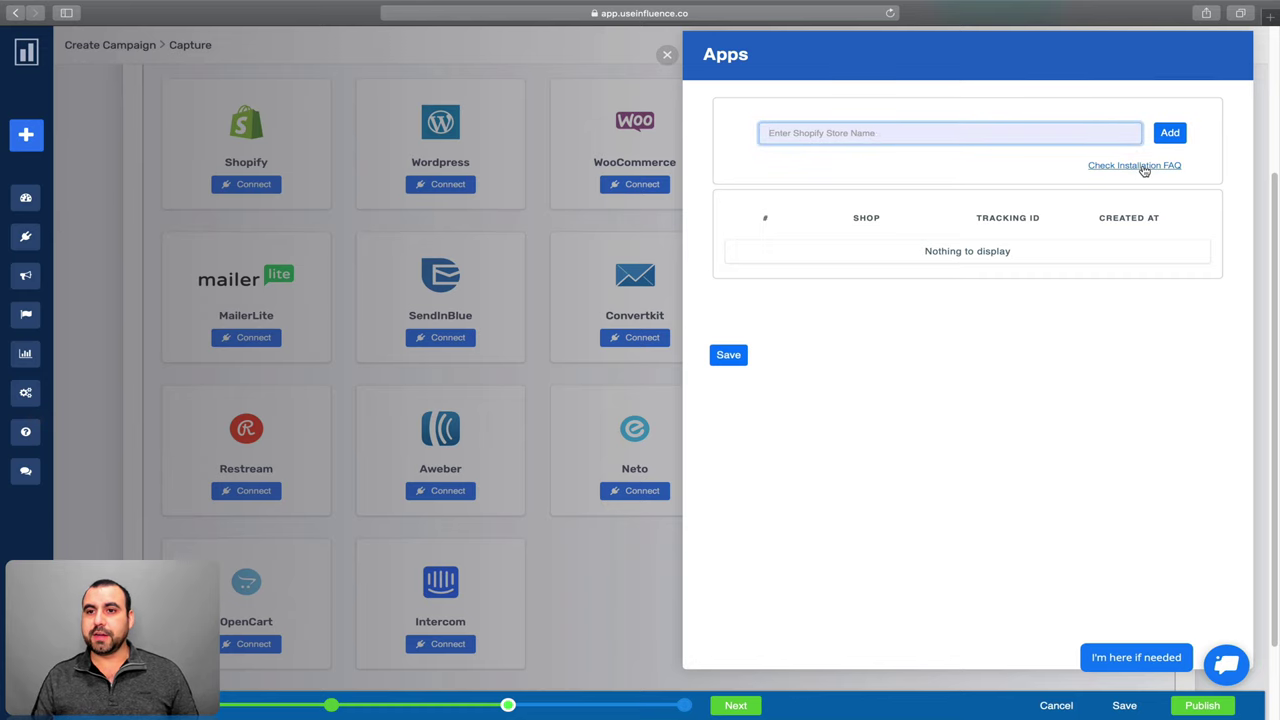
{"action": "left_click", "coordinate": [587, 331]}
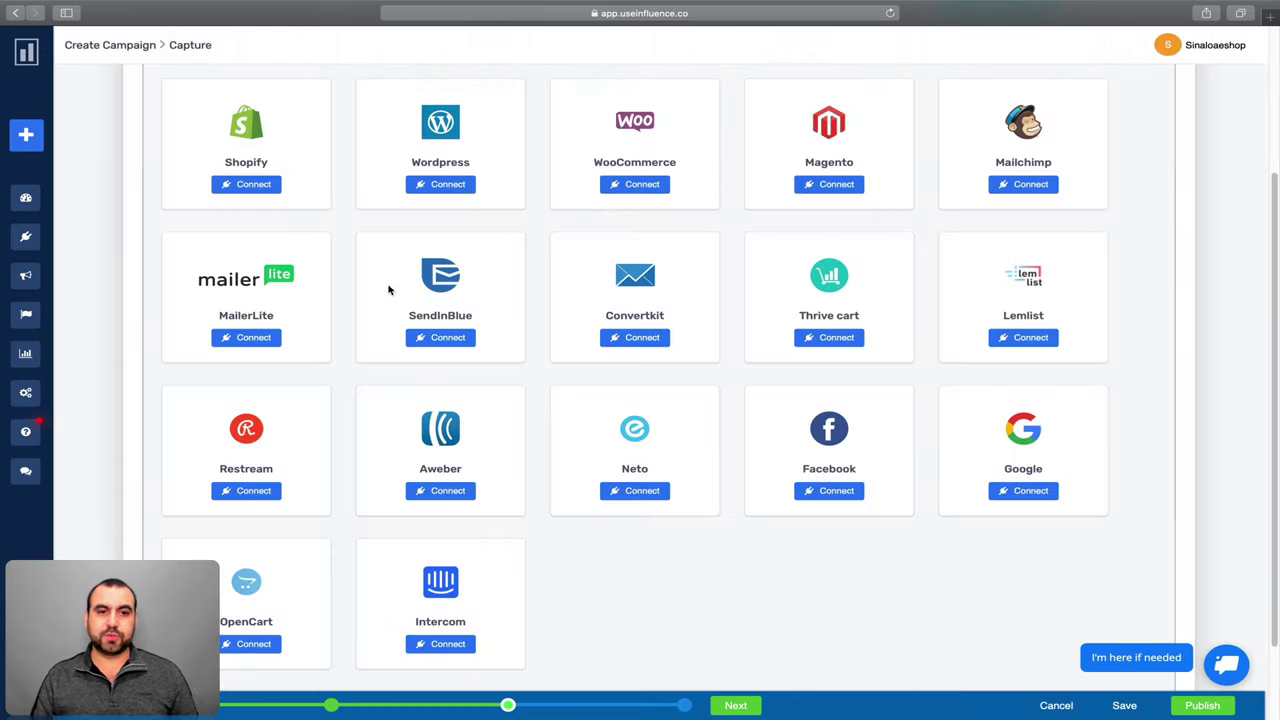
- Inspect the fields required to connect MailerLite and Mailchimp, closing each connection form without adding anything
{"action": "left_click", "coordinate": [262, 339]}
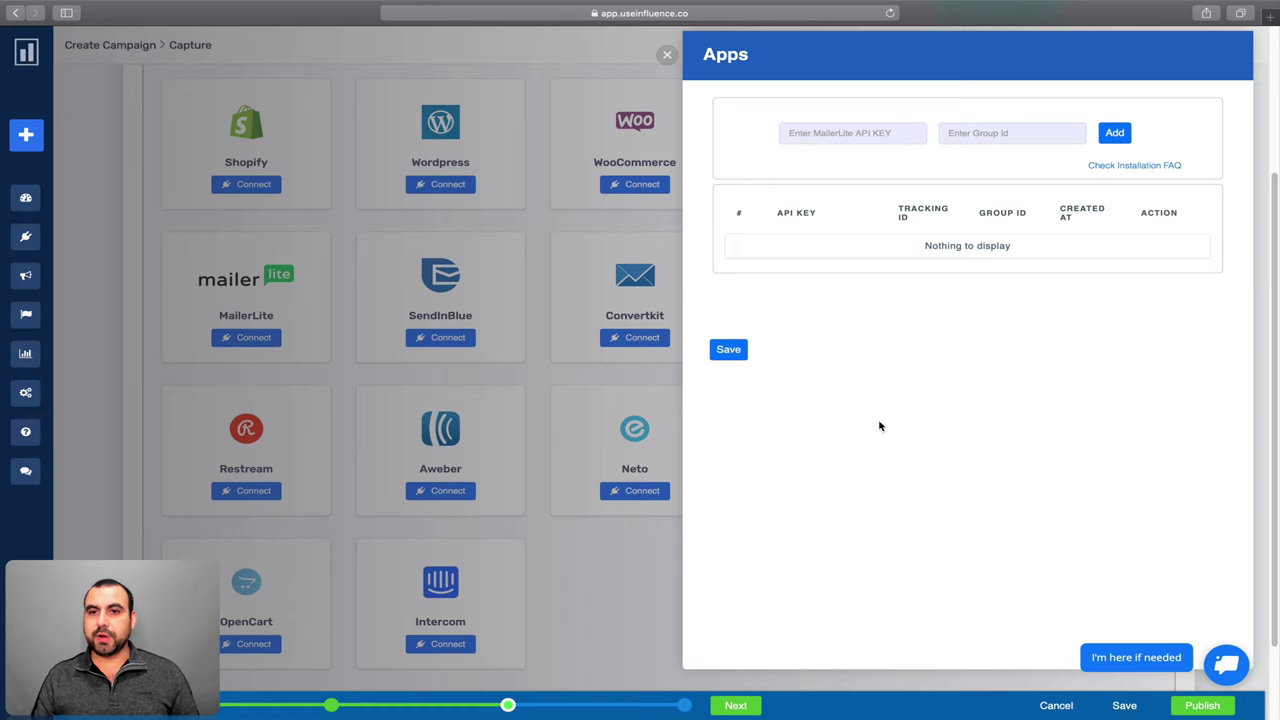
{"action": "left_click", "coordinate": [858, 138]}
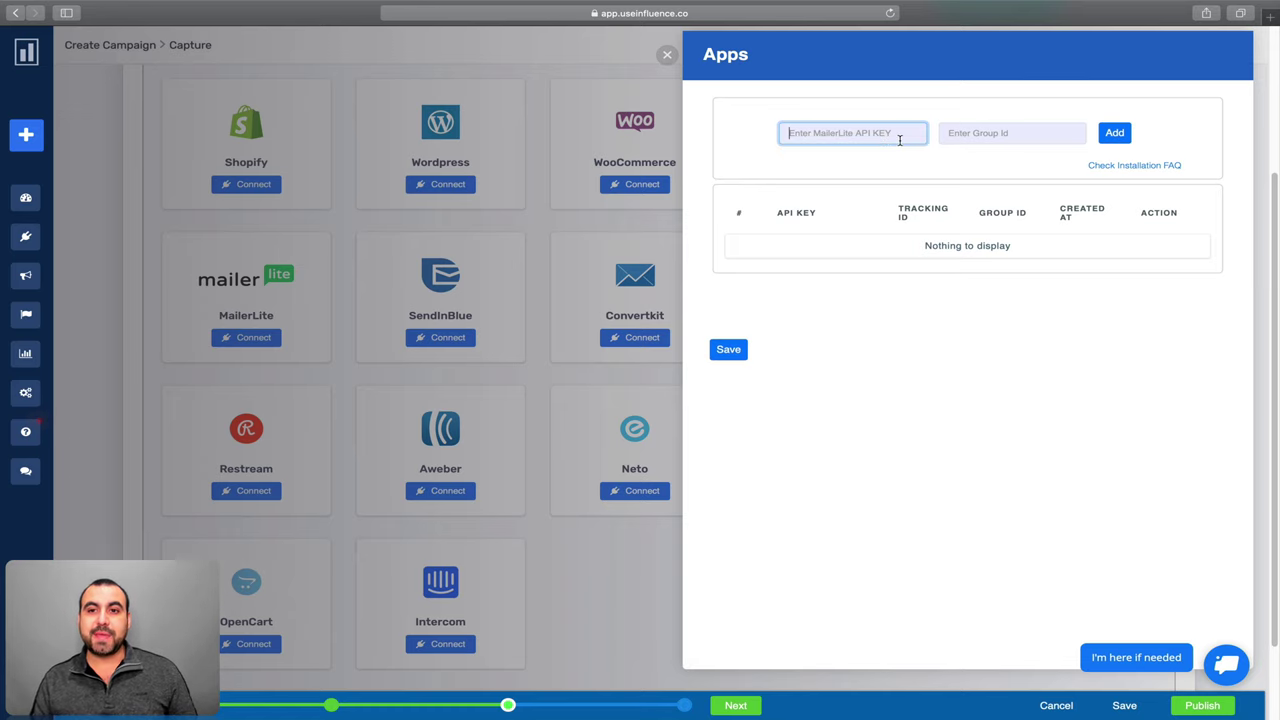
{"action": "left_click", "coordinate": [984, 136]}
{"action": "left_click", "coordinate": [513, 339]}
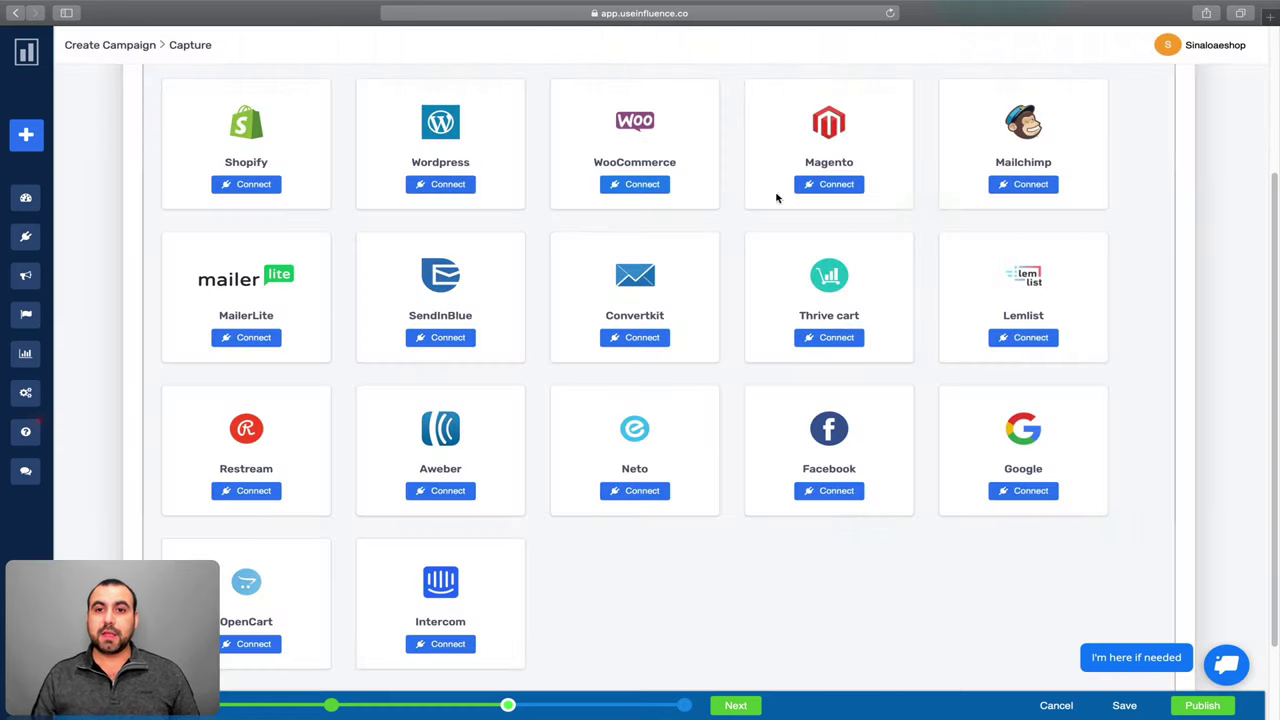
{"action": "left_click", "coordinate": [1046, 186]}
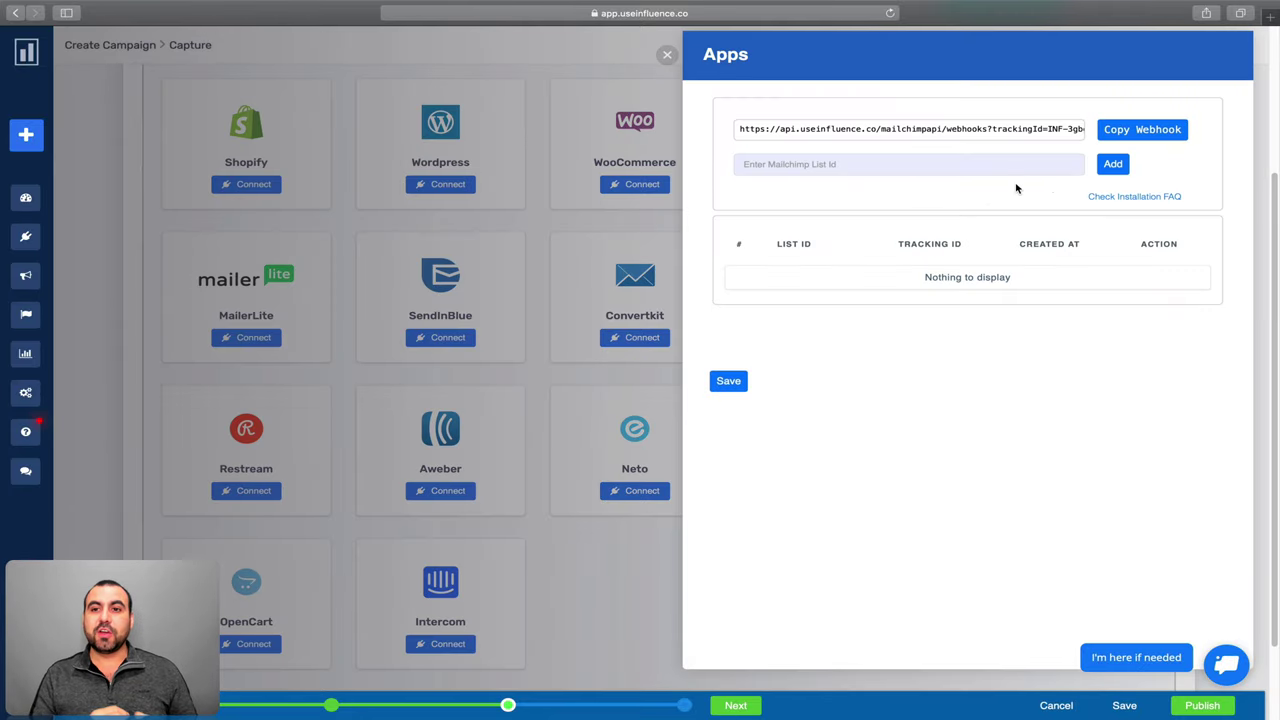
{"action": "left_click", "coordinate": [674, 196]}
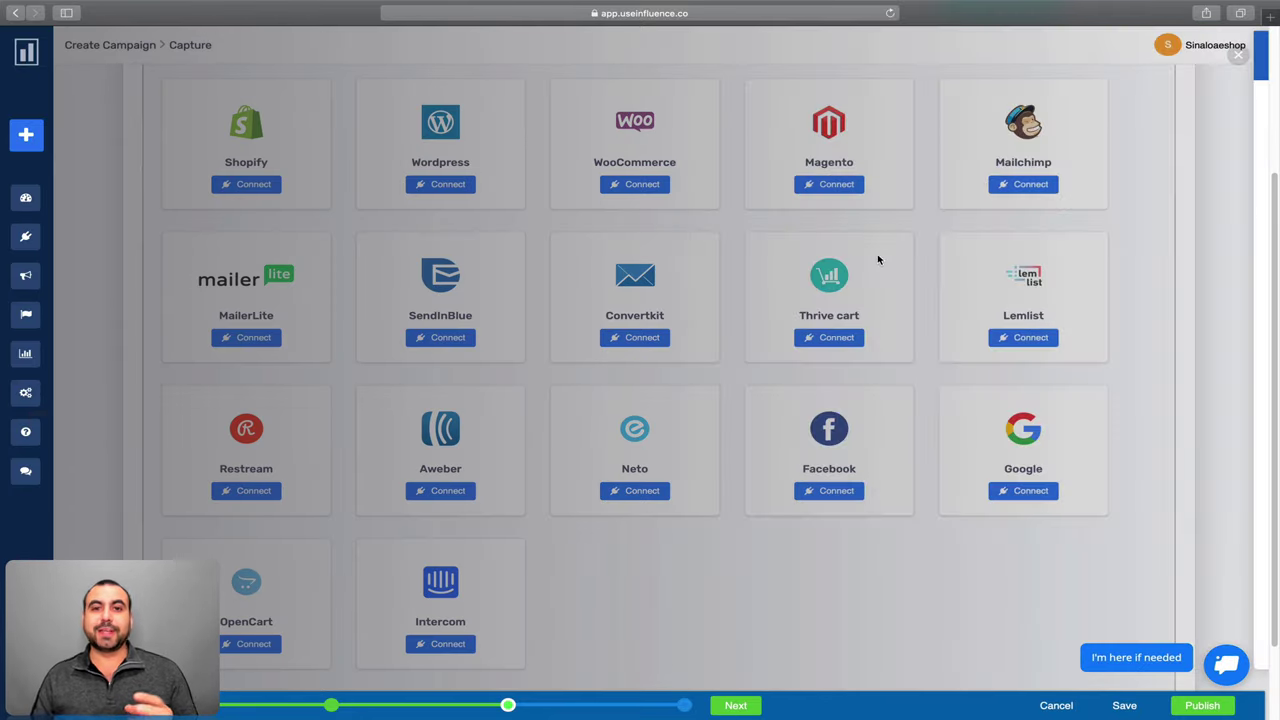
- In the Display stage, check the Add and Exclude options for page paths and try to enable Run On All Pages
{"action": "scroll", "coordinate": [882, 261], "scroll_direction": "up", "scroll_amount": 4}
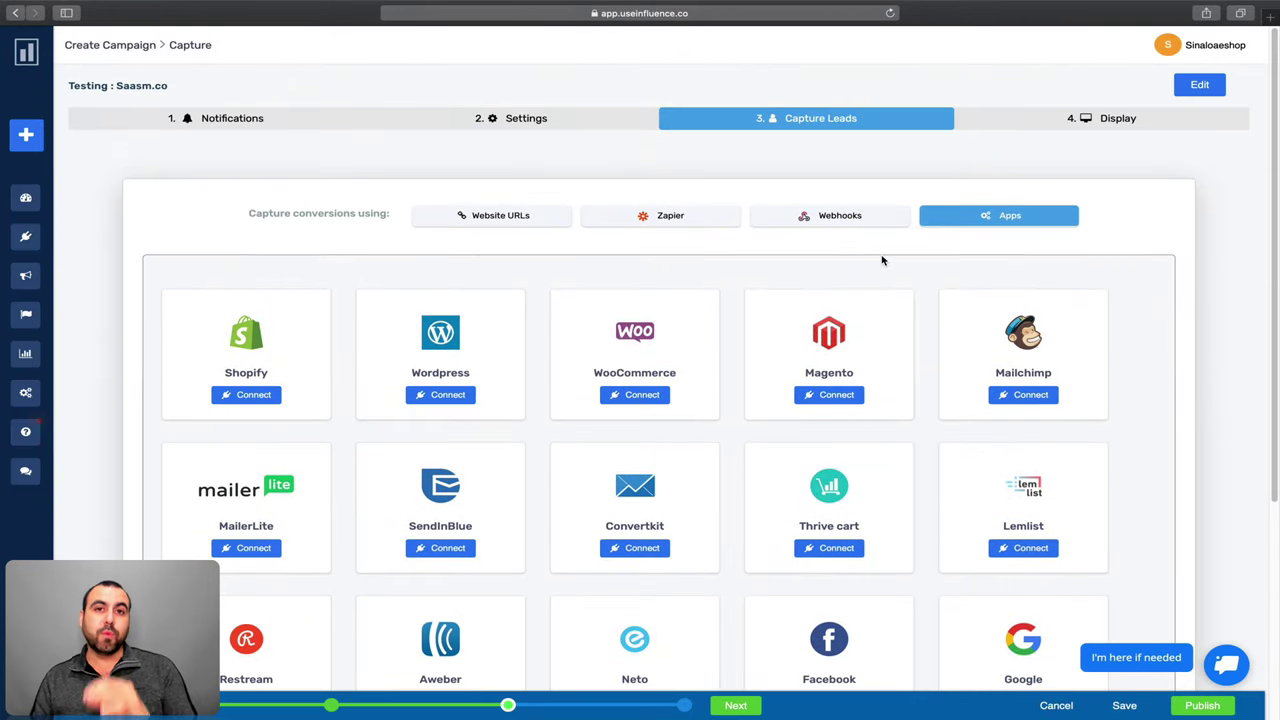
{"action": "left_click", "coordinate": [1118, 118]}
{"action": "scroll", "coordinate": [414, 463], "scroll_direction": "down", "scroll_amount": 1}
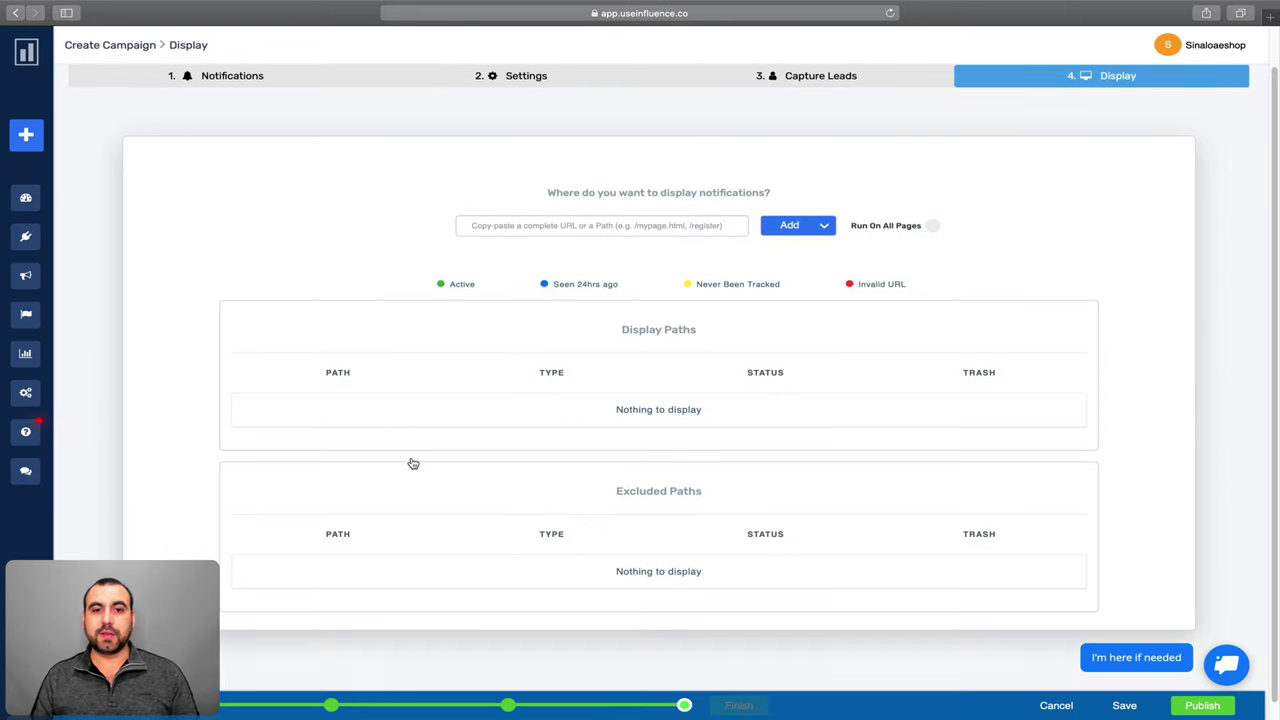
{"action": "left_click", "coordinate": [545, 222]}
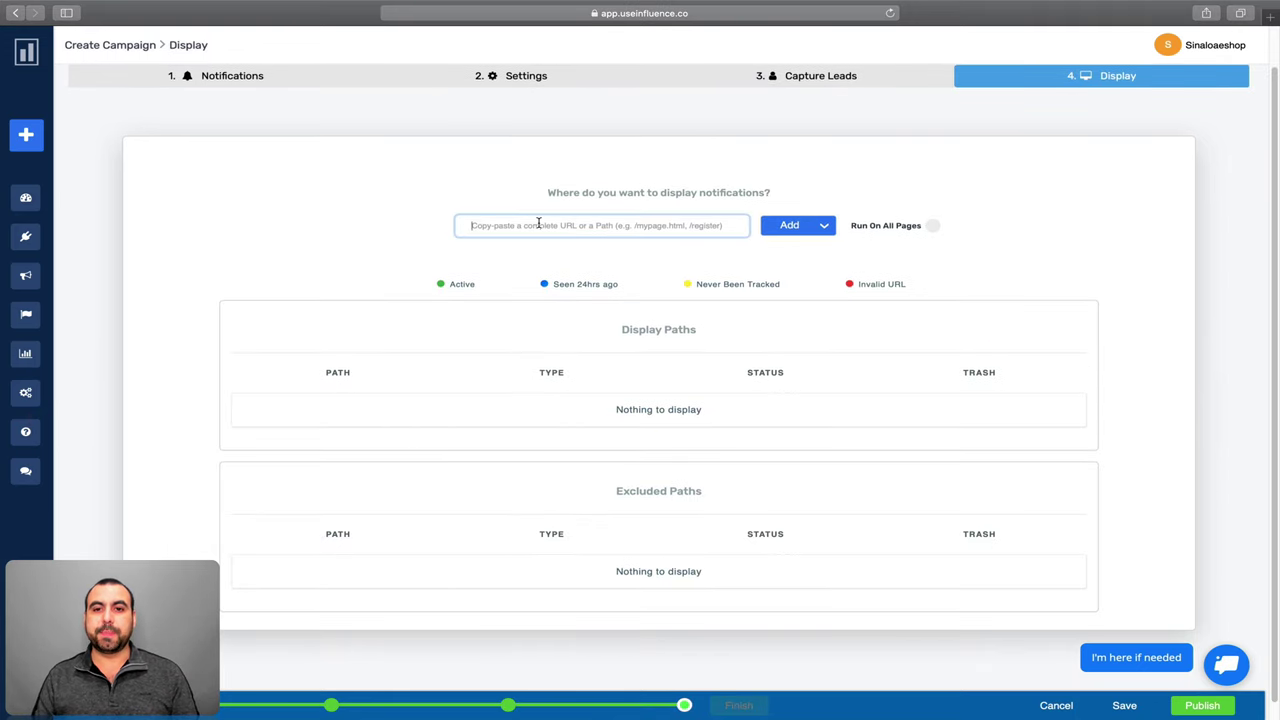
{"action": "left_click", "coordinate": [817, 232]}
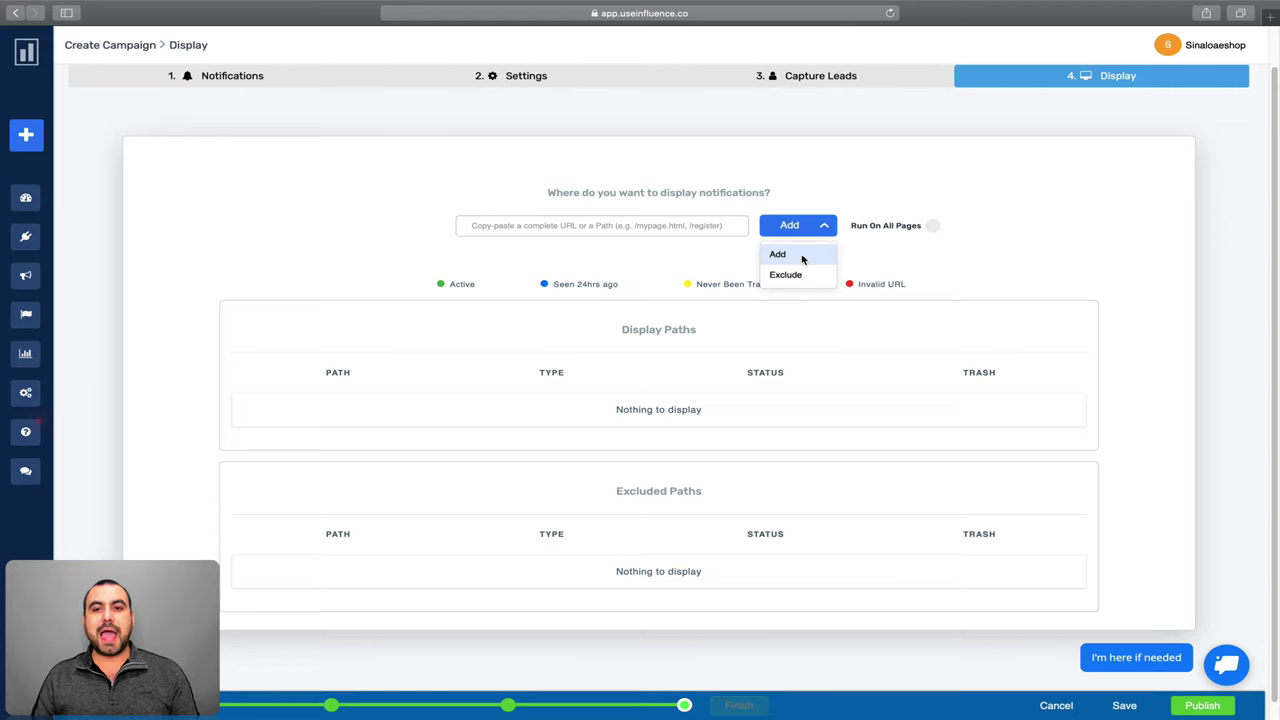
{"action": "left_click", "coordinate": [925, 234]}
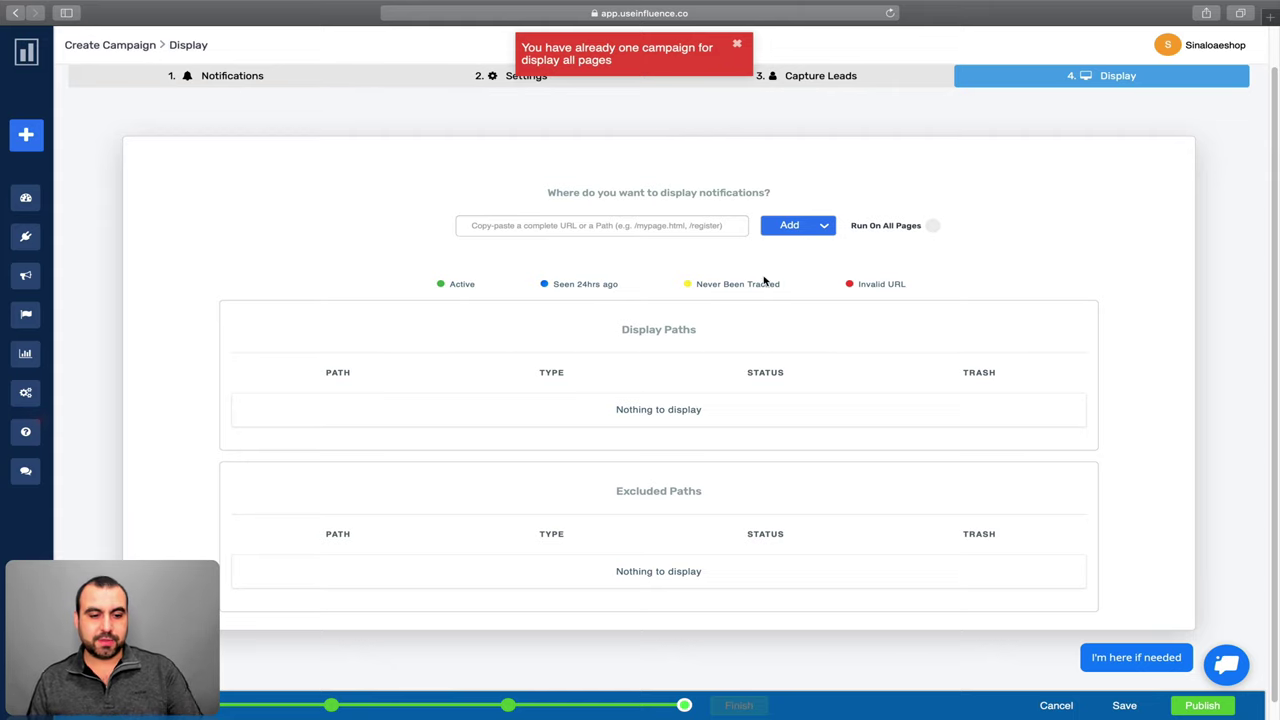
- Switch to the Chrome window and review the Evidence Product Roadmap board in Trello
{"action": "key", "text": "ctrl+Up"}
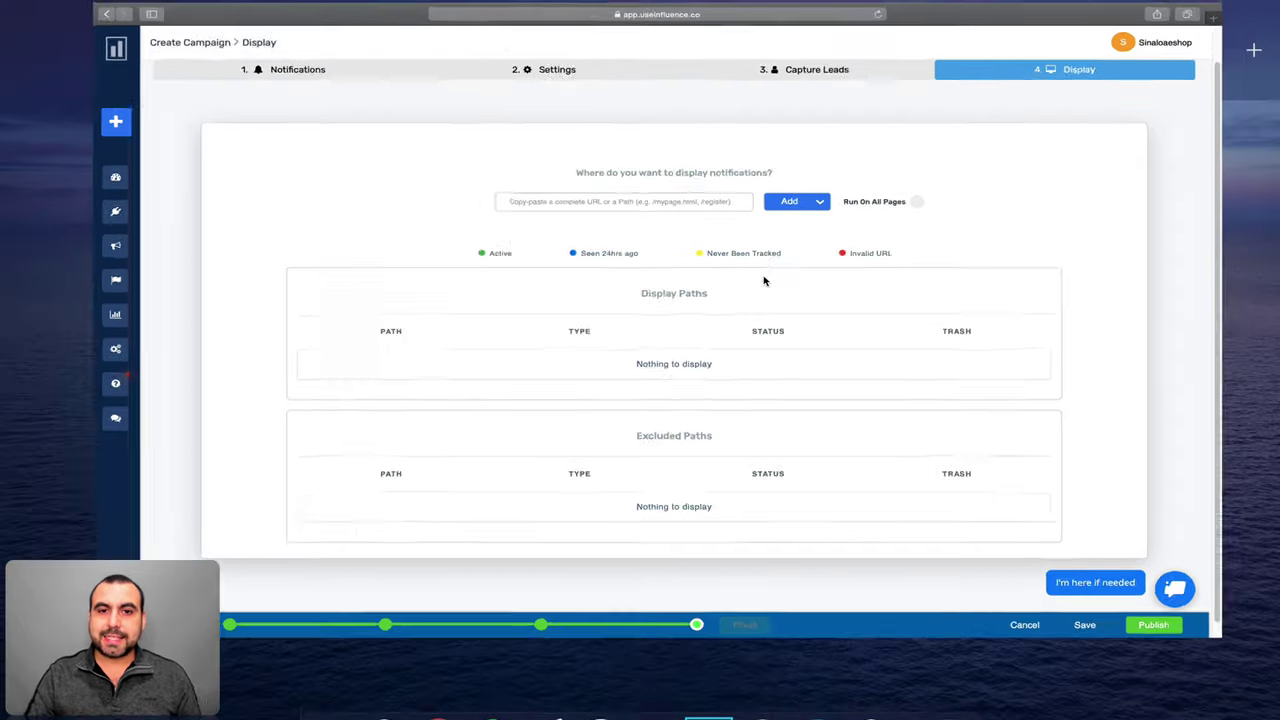
{"action": "left_click", "coordinate": [614, 76]}
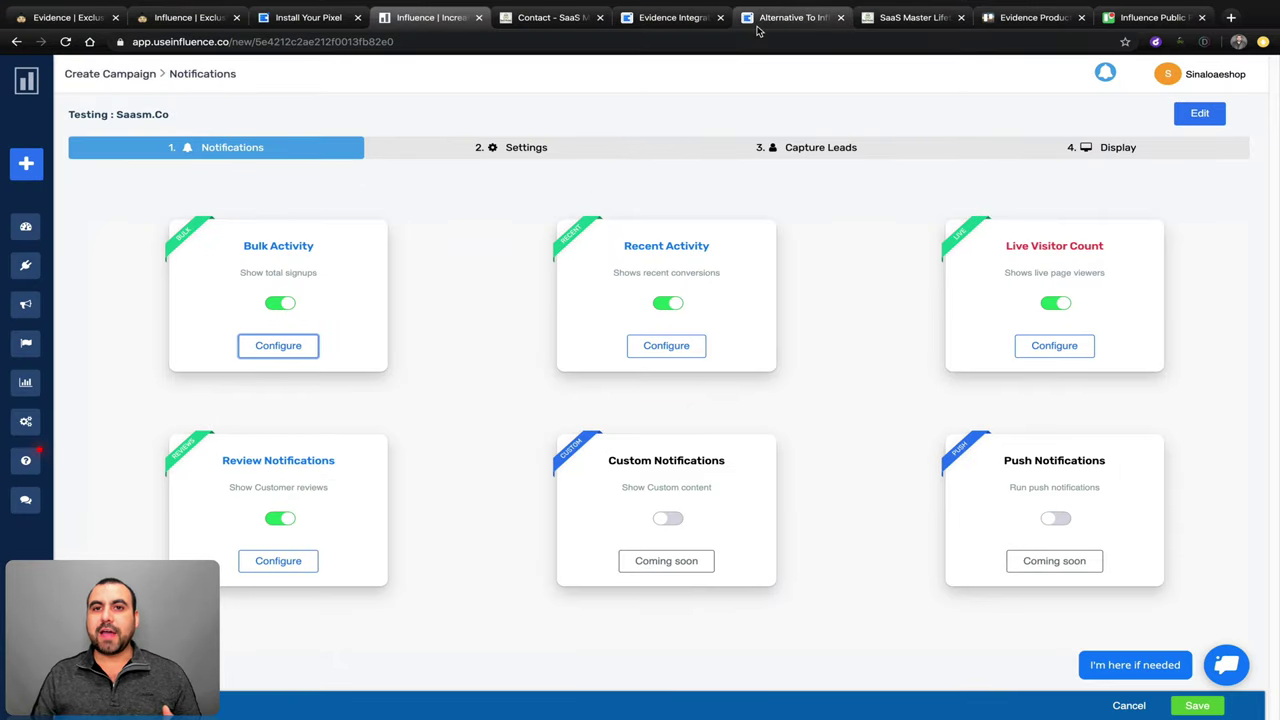
{"action": "left_click", "coordinate": [999, 18]}
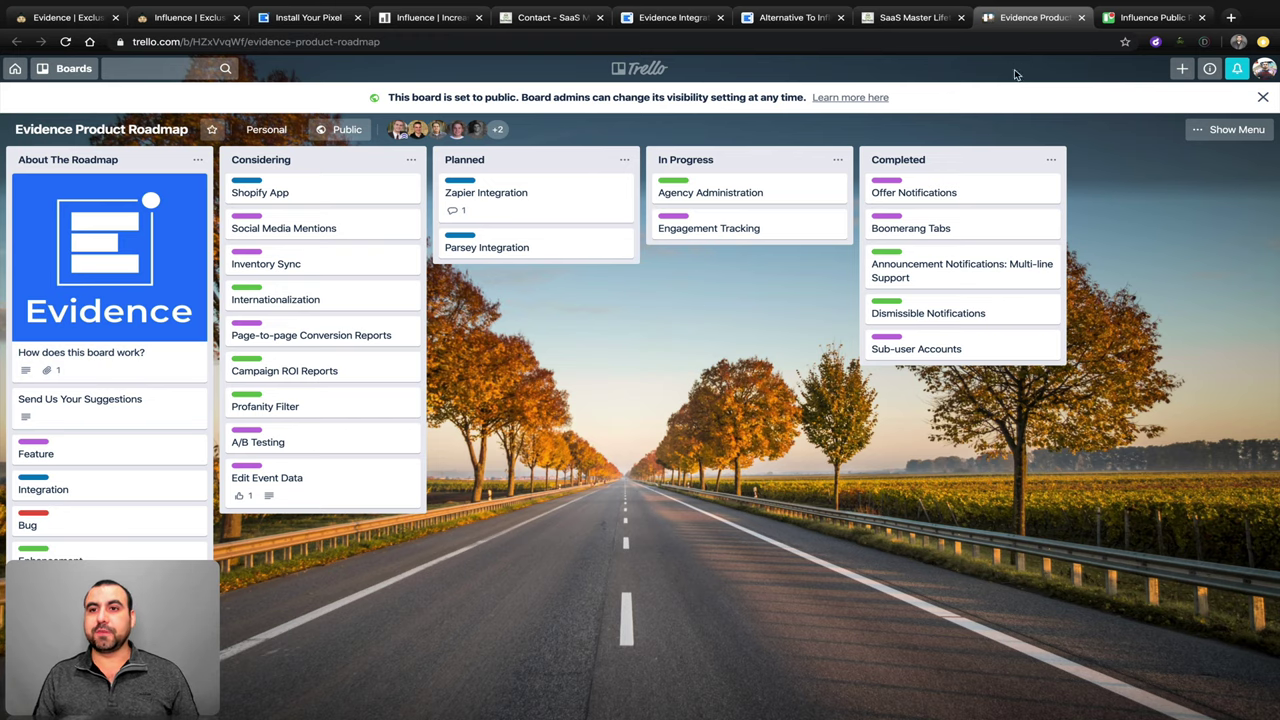
- Open the Influence Public Roadmap board in Trello and survey its lists from Feature Request across to Testing and Feature requests
{"action": "left_click", "coordinate": [1136, 24]}
{"action": "scroll", "coordinate": [865, 410], "scroll_direction": "right", "scroll_amount": 3}
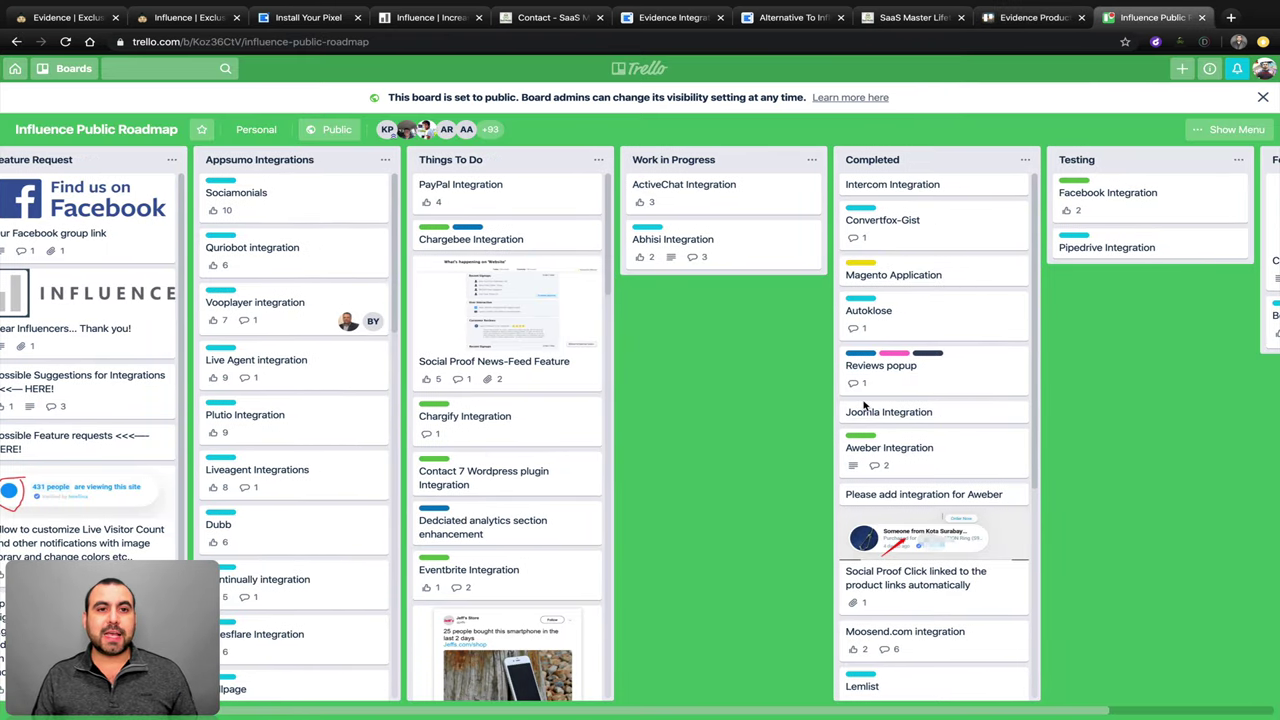
{"action": "scroll", "coordinate": [865, 407], "scroll_direction": "right", "scroll_amount": 1}
{"action": "scroll", "coordinate": [865, 407], "scroll_direction": "left", "scroll_amount": 3}
{"action": "scroll", "coordinate": [865, 407], "scroll_direction": "right", "scroll_amount": 4}
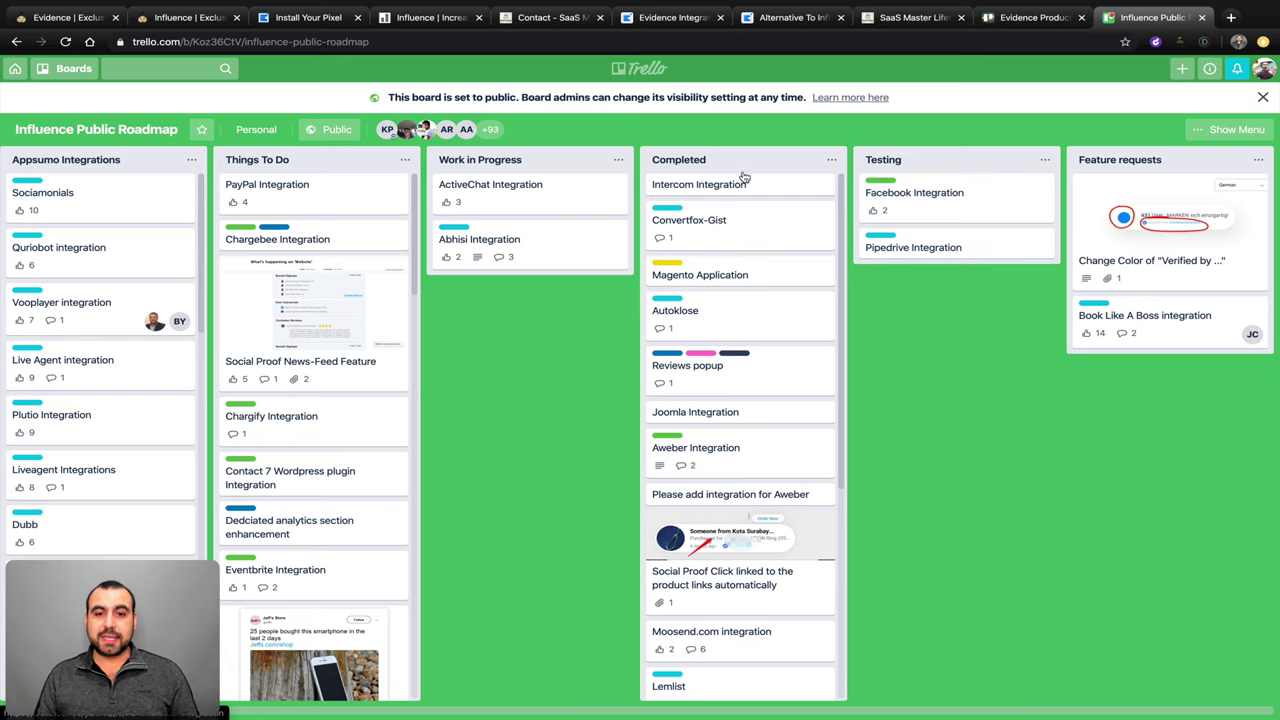
{"action": "scroll", "coordinate": [729, 614], "scroll_direction": "left", "scroll_amount": 3}
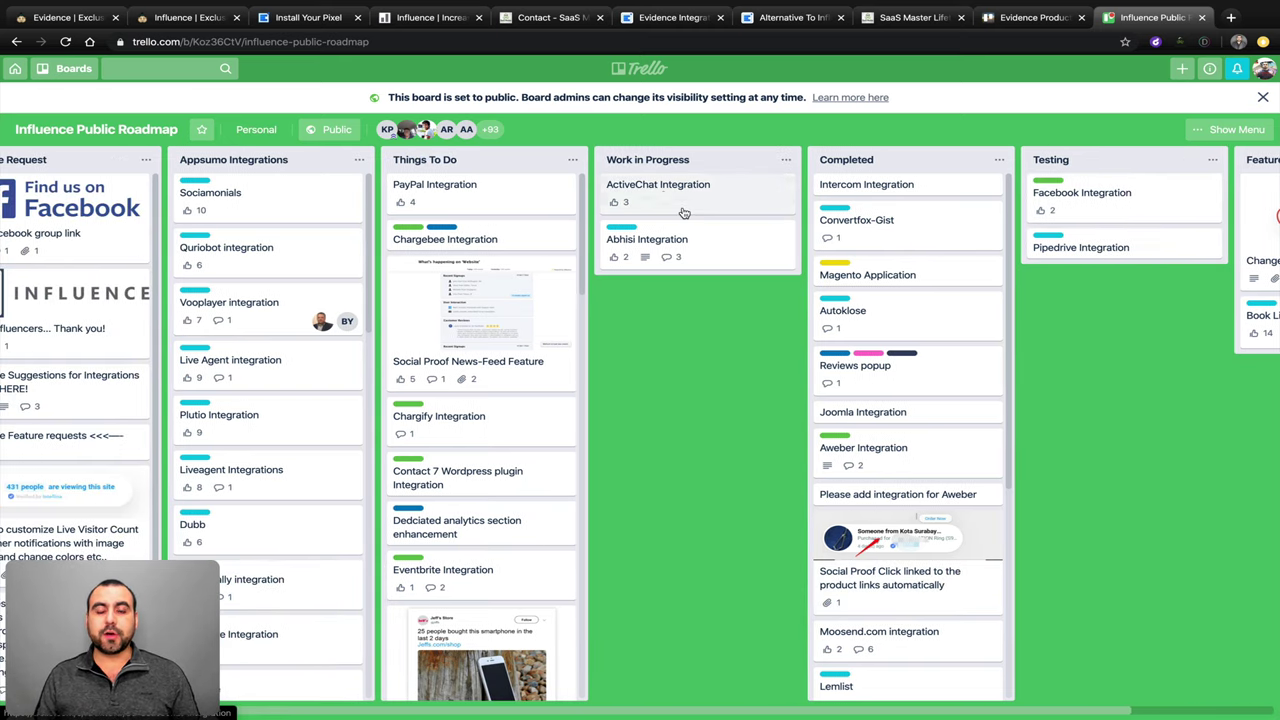
{"action": "scroll", "coordinate": [648, 247], "scroll_direction": "left", "scroll_amount": 1}
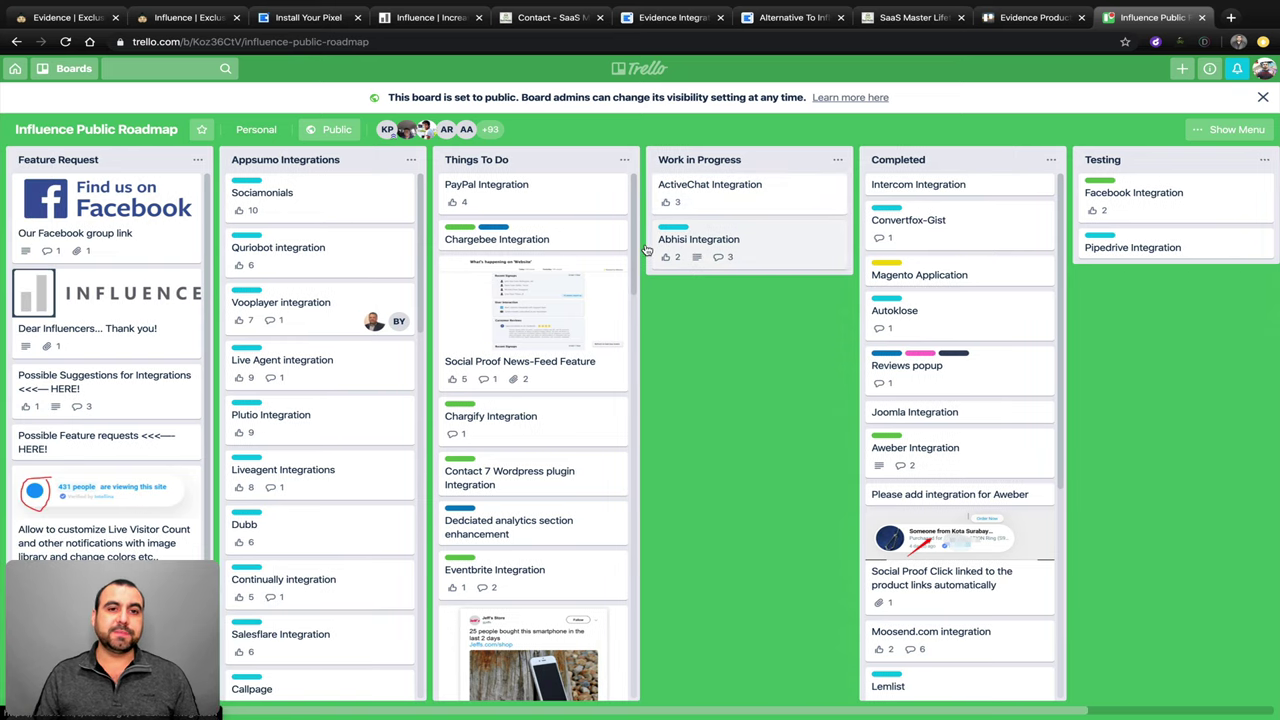
- Read through the whole Things To Do list on the Influence roadmap board, returning to its first card
{"action": "scroll", "coordinate": [508, 535], "scroll_direction": "down", "scroll_amount": 3}
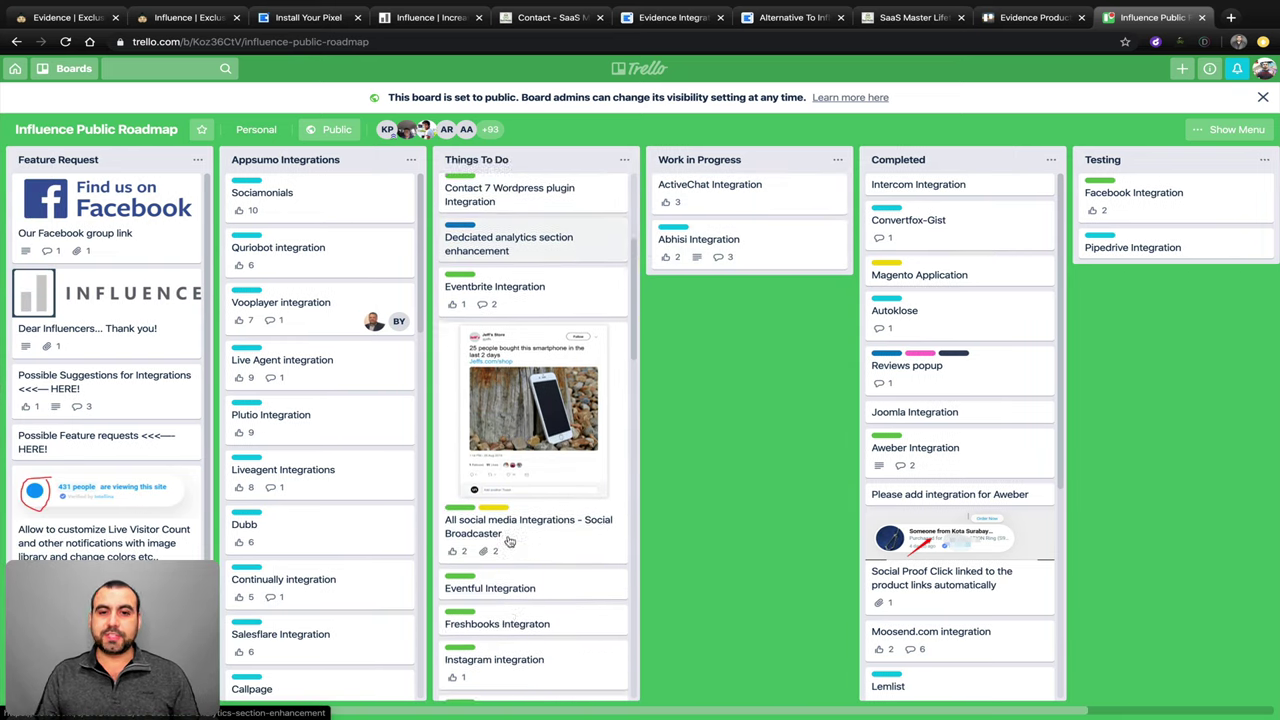
{"action": "scroll", "coordinate": [508, 540], "scroll_direction": "down", "scroll_amount": 10}
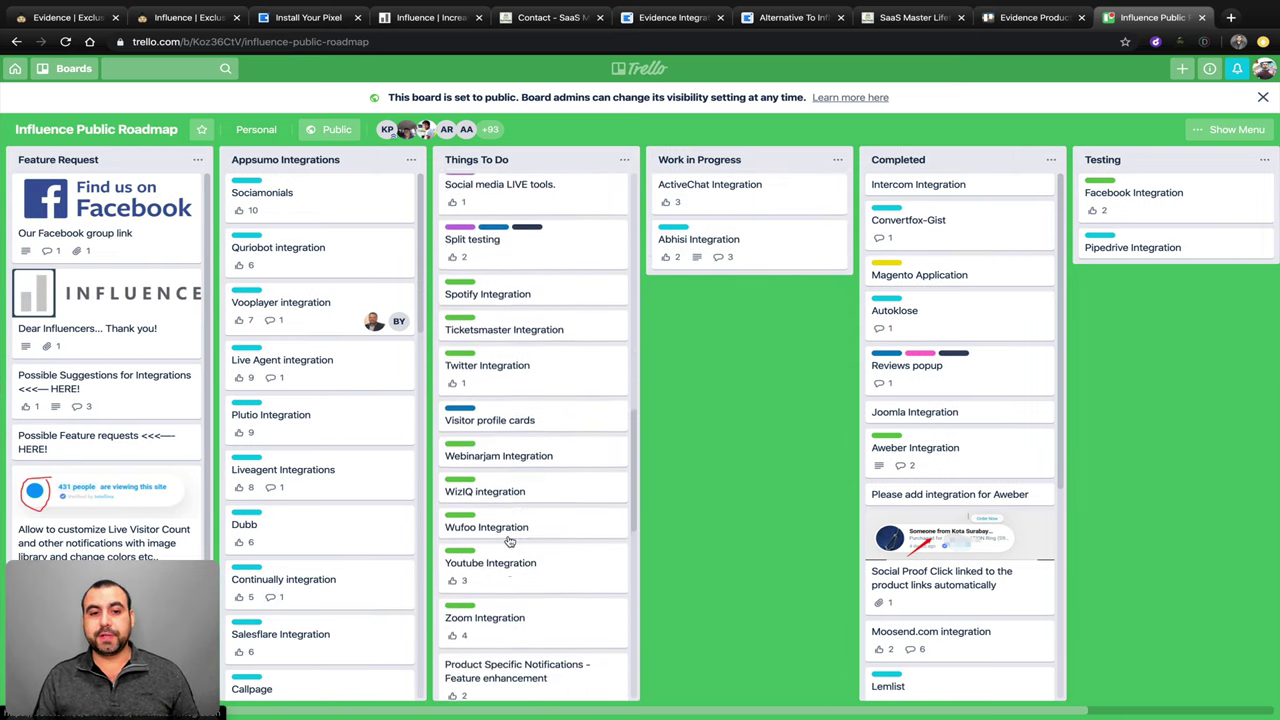
{"action": "scroll", "coordinate": [509, 541], "scroll_direction": "down", "scroll_amount": 10}
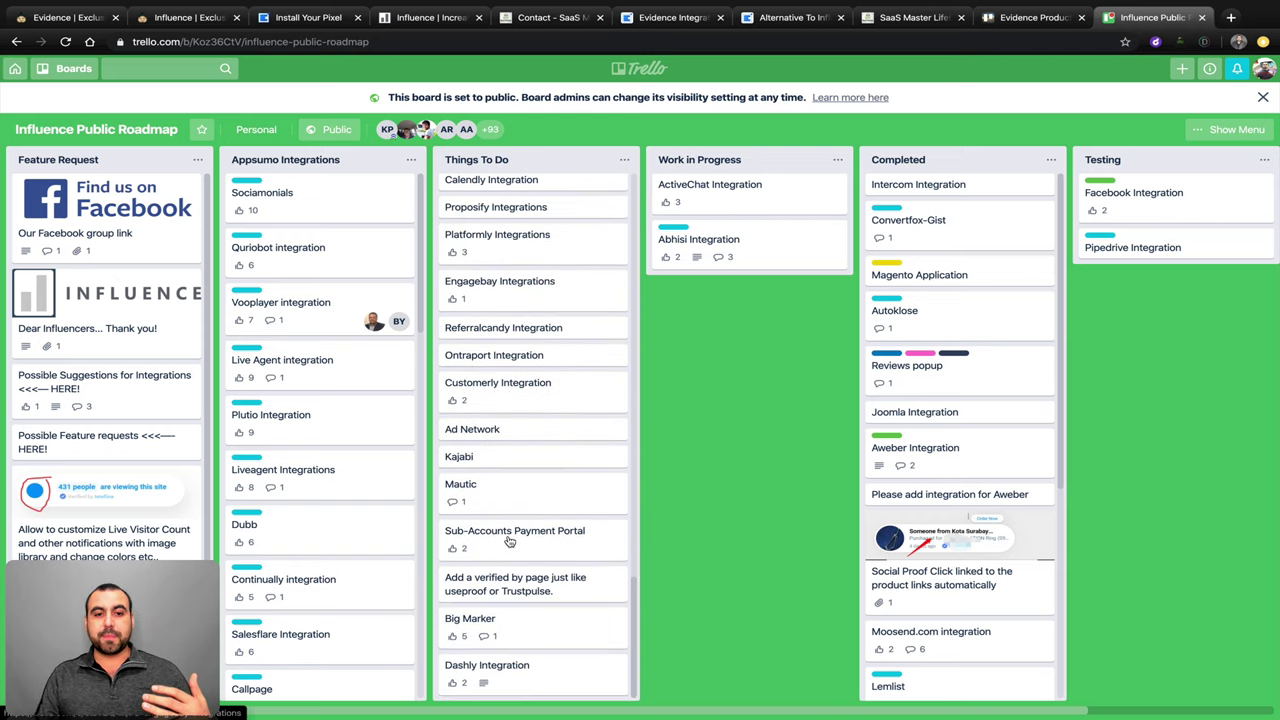
{"action": "scroll", "coordinate": [509, 541], "scroll_direction": "up", "scroll_amount": 15}
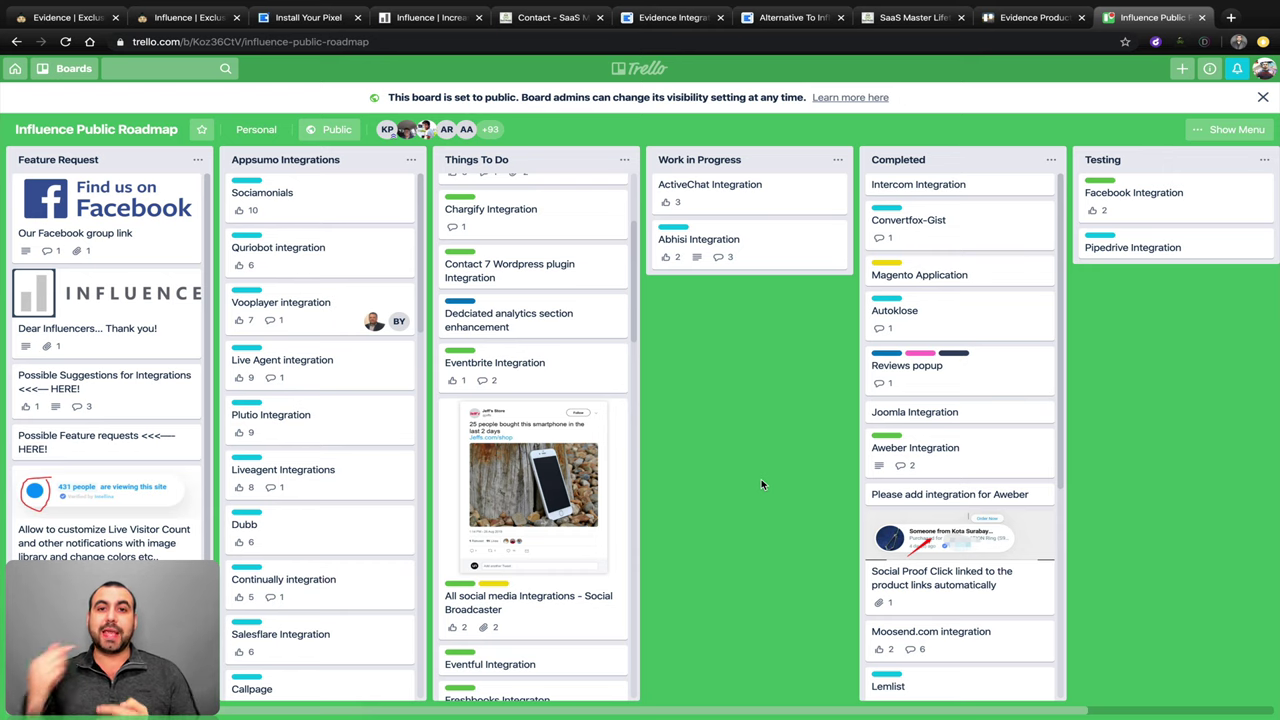
{"action": "scroll", "coordinate": [533, 450], "scroll_direction": "up", "scroll_amount": 3}
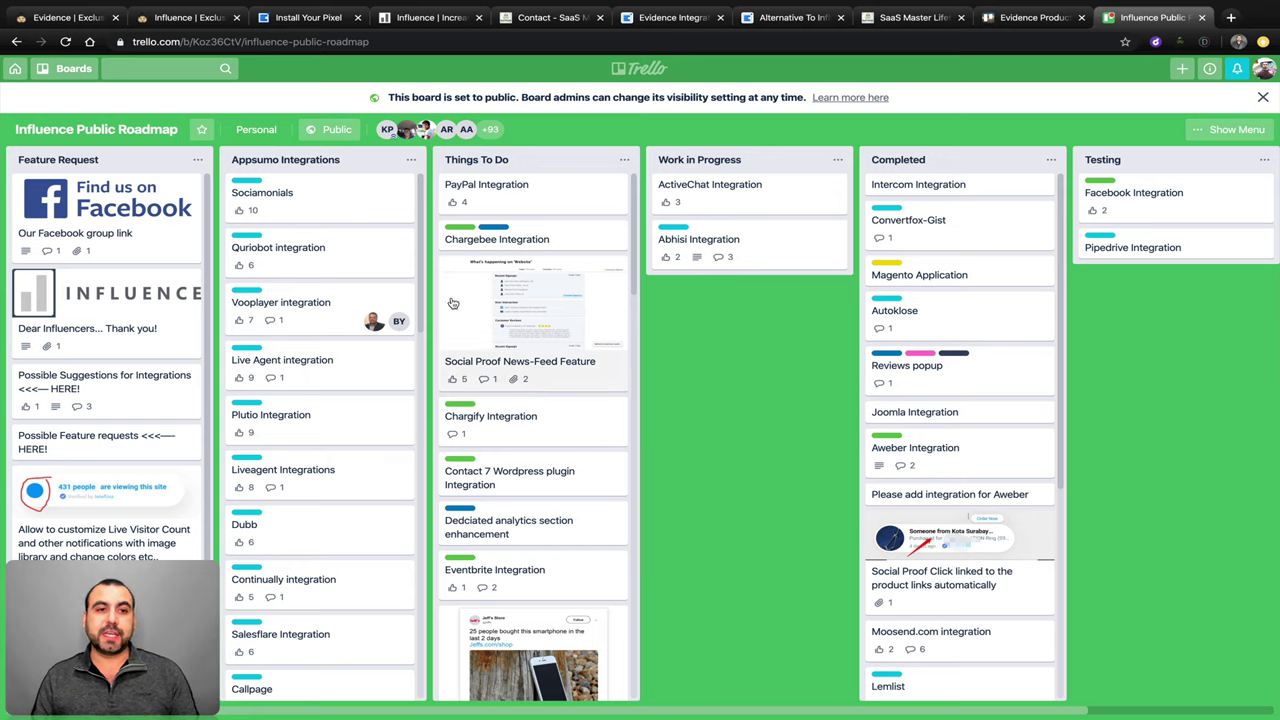
- Browse the Appsumo Integrations and Feature Request lists on the Influence roadmap board
{"action": "scroll", "coordinate": [281, 245], "scroll_direction": "down", "scroll_amount": 8}
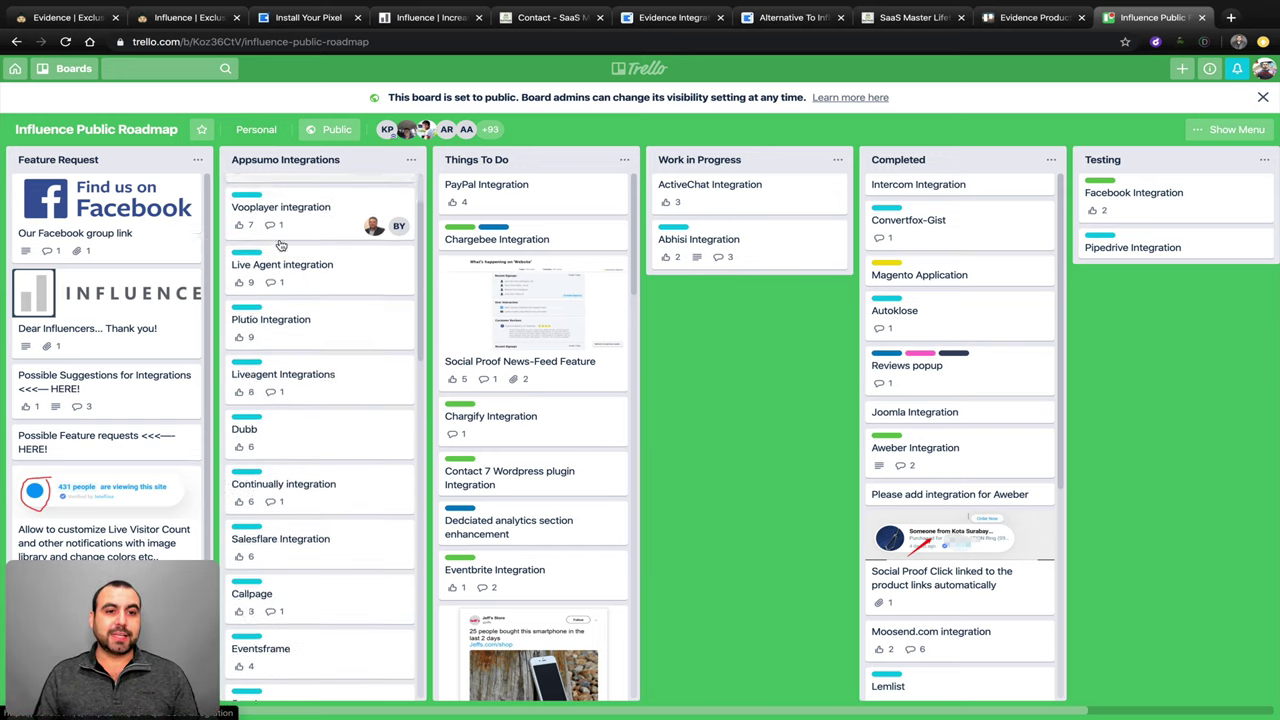
{"action": "scroll", "coordinate": [281, 245], "scroll_direction": "down", "scroll_amount": 8}
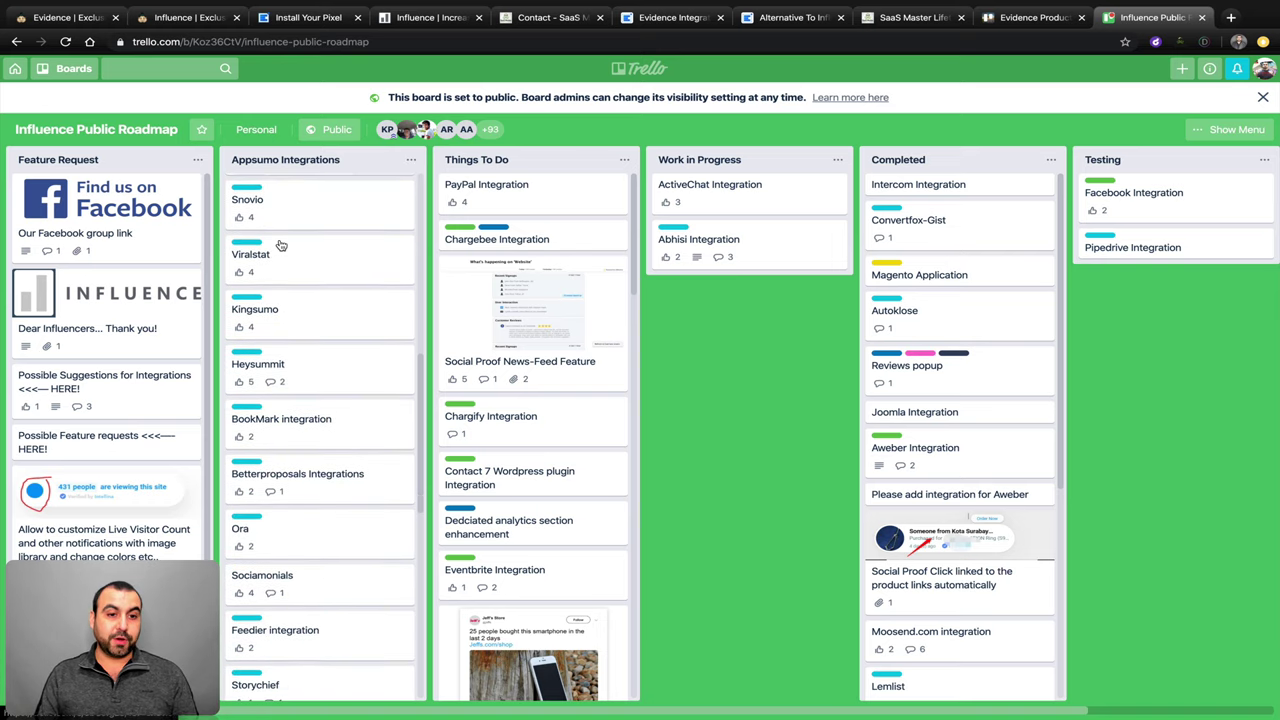
{"action": "scroll", "coordinate": [281, 245], "scroll_direction": "up", "scroll_amount": 15}
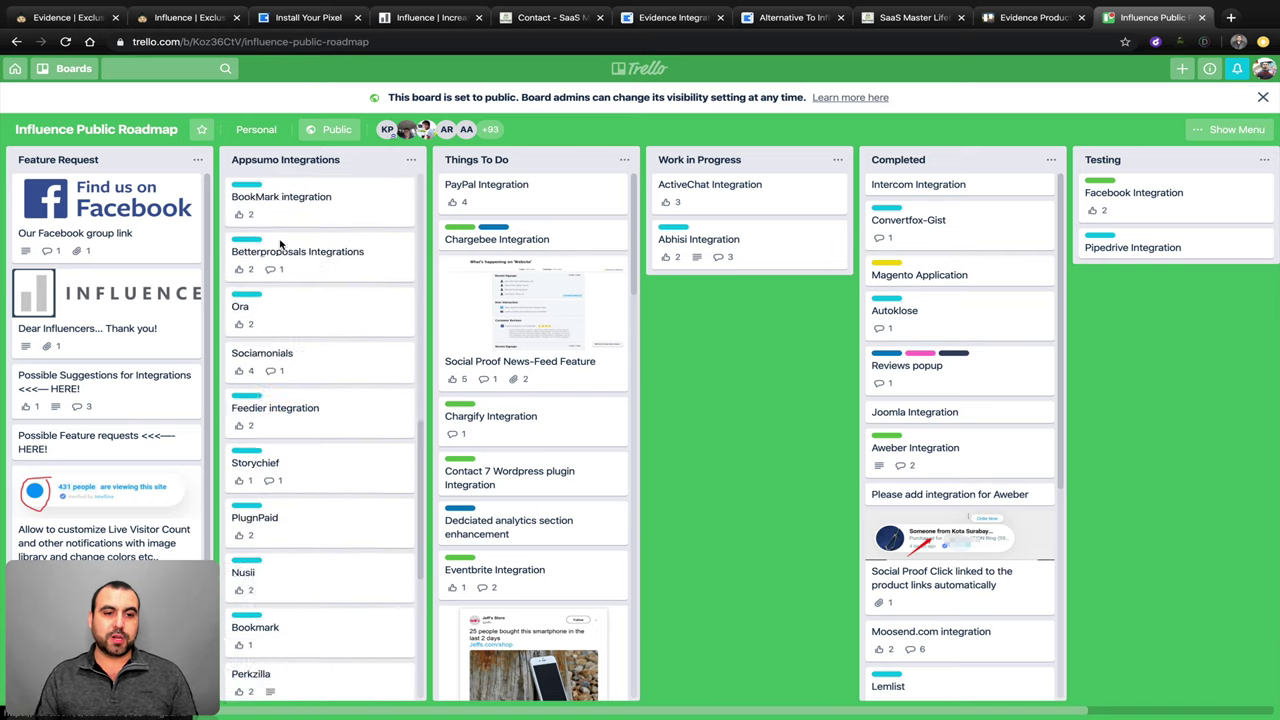
{"action": "scroll", "coordinate": [53, 258], "scroll_direction": "down", "scroll_amount": 3}
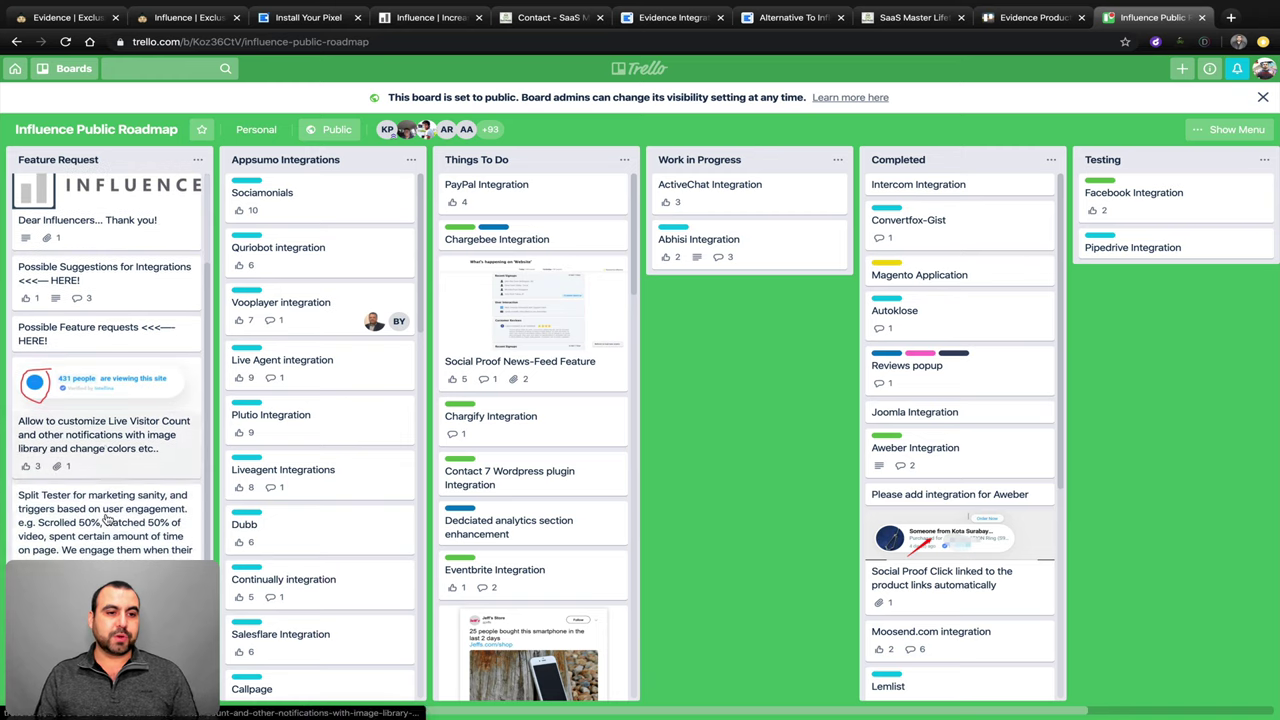
{"action": "scroll", "coordinate": [53, 258], "scroll_direction": "up", "scroll_amount": 3}
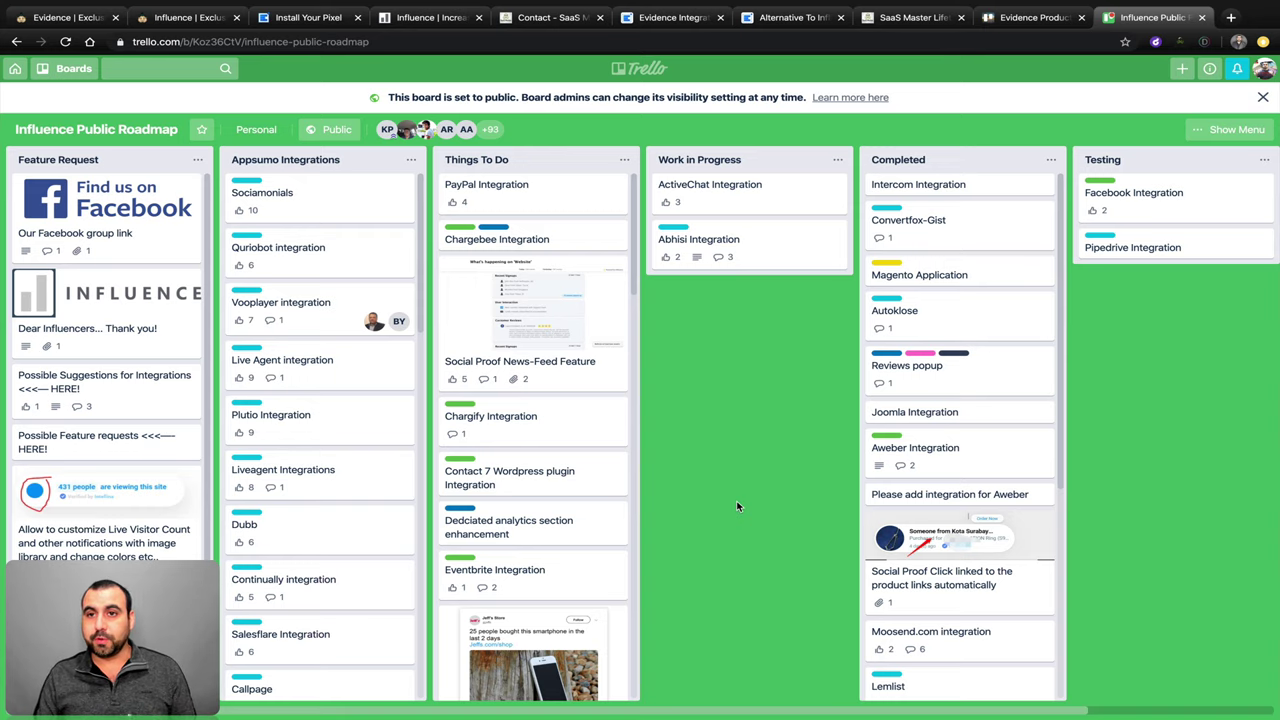
- Open Evidence's "Evidence vs. Influence" comparison page and review its feature table, including the All Plans Include All Features row
{"action": "left_click", "coordinate": [782, 22]}
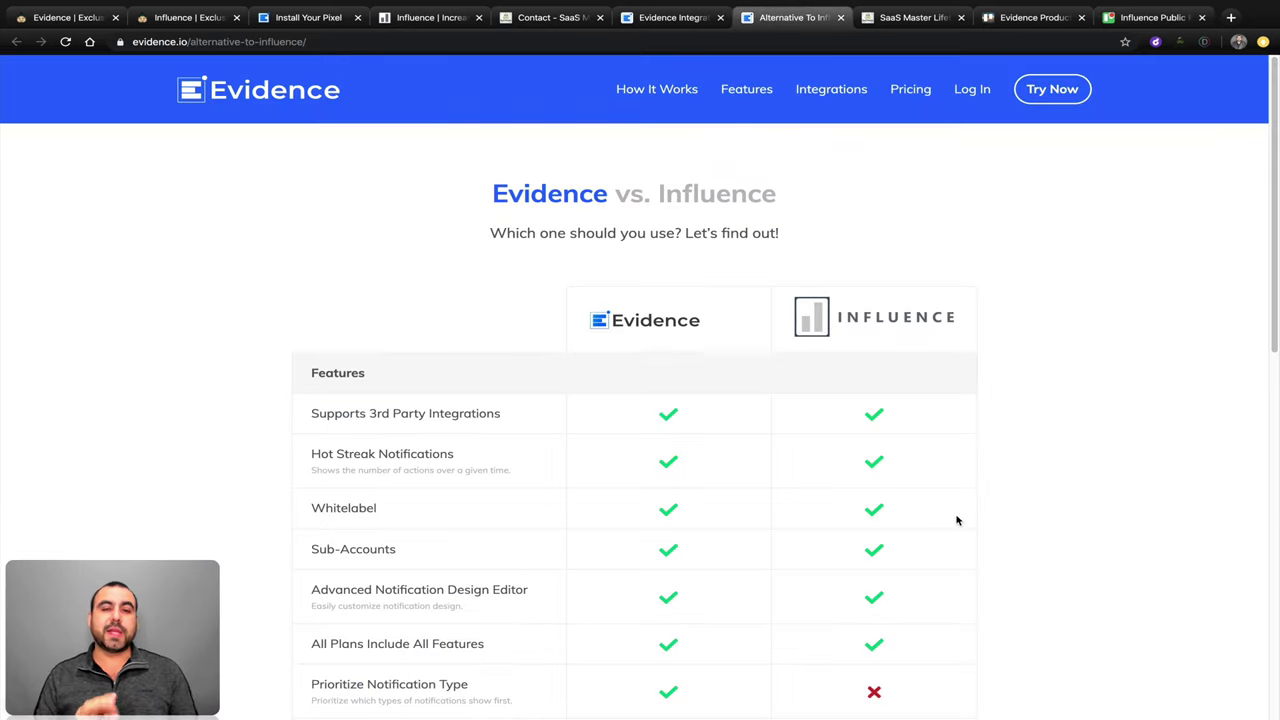
{"action": "scroll", "coordinate": [956, 520], "scroll_direction": "down", "scroll_amount": 3}
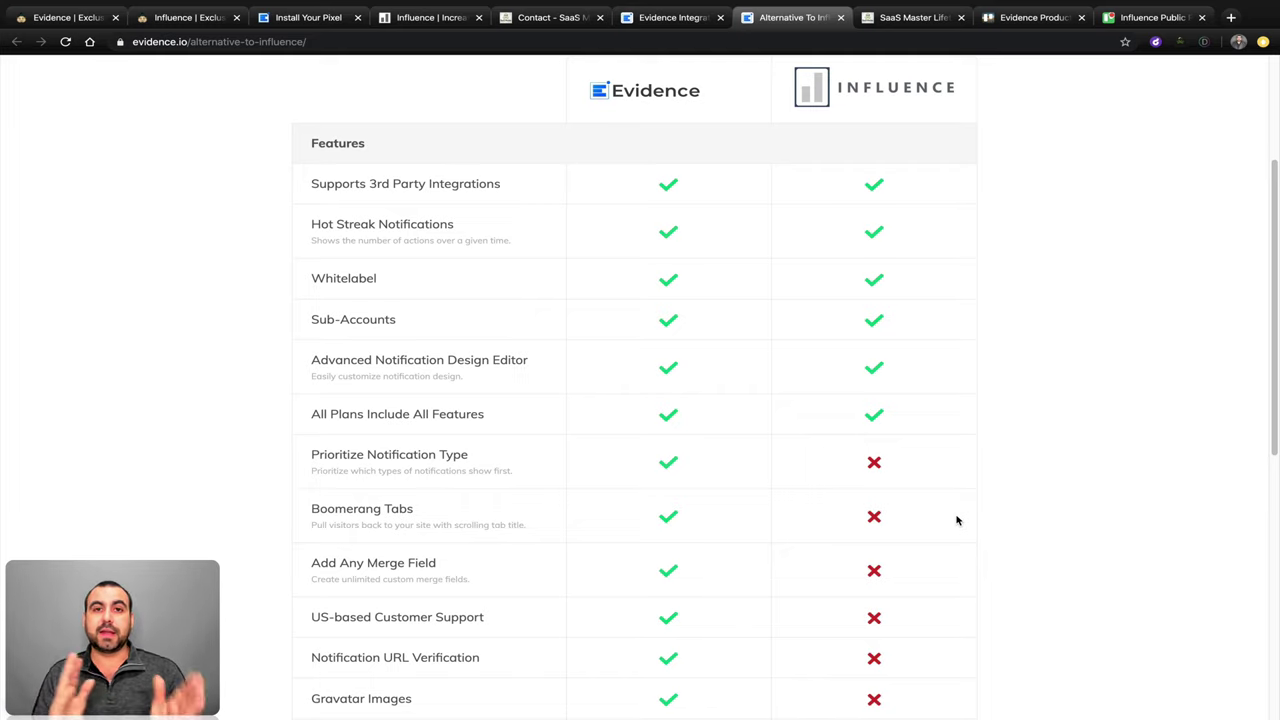
{"action": "scroll", "coordinate": [956, 520], "scroll_direction": "down", "scroll_amount": 1}
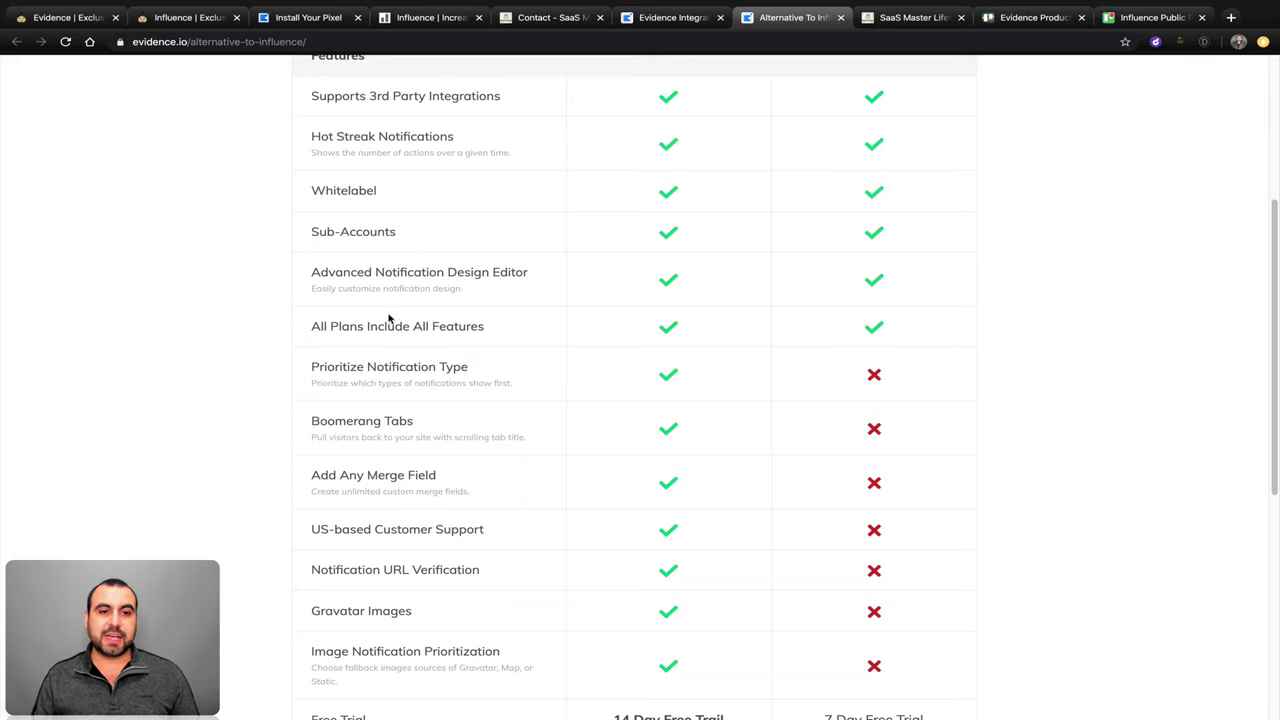
{"action": "left_click_drag", "start_coordinate": [306, 330], "coordinate": [535, 331]}
{"action": "left_click", "coordinate": [535, 331]}
{"action": "scroll", "coordinate": [535, 331], "scroll_direction": "down", "scroll_amount": 2}
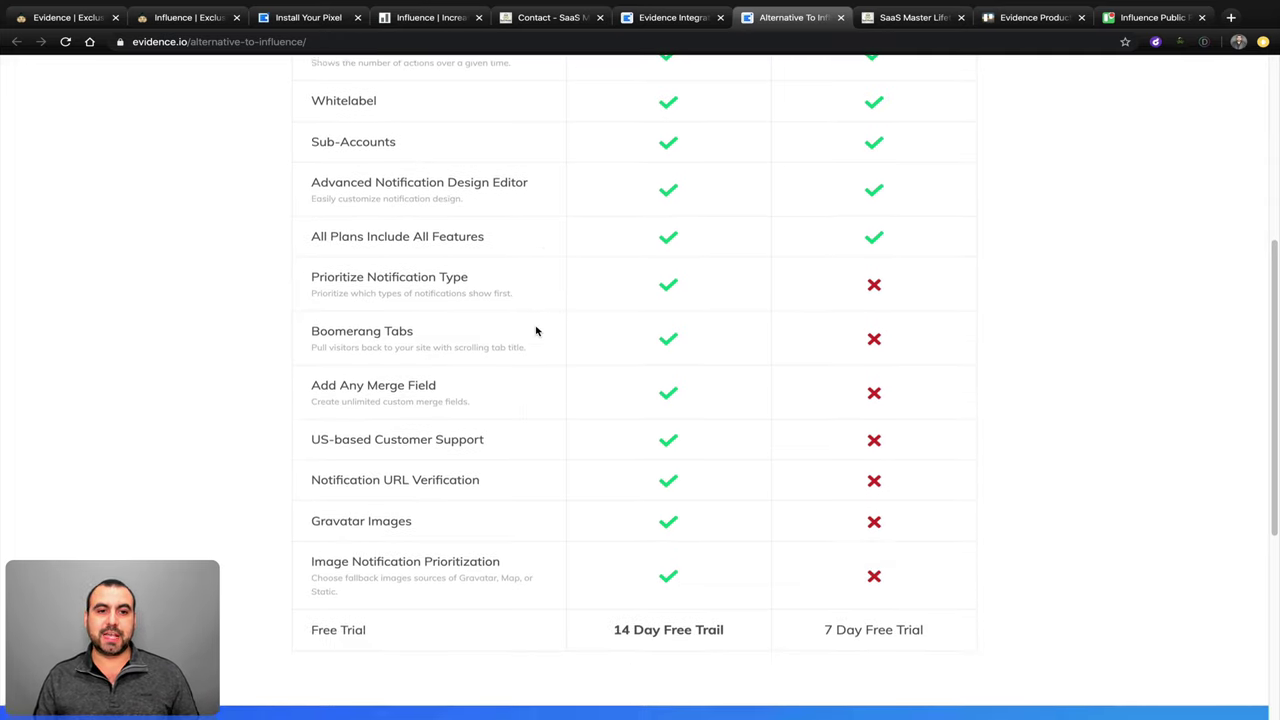
- Examine the Prioritize Notification Type and Add Any Merge Field rows of the comparison table, including the merge field description
{"action": "left_click_drag", "start_coordinate": [306, 281], "coordinate": [494, 278]}
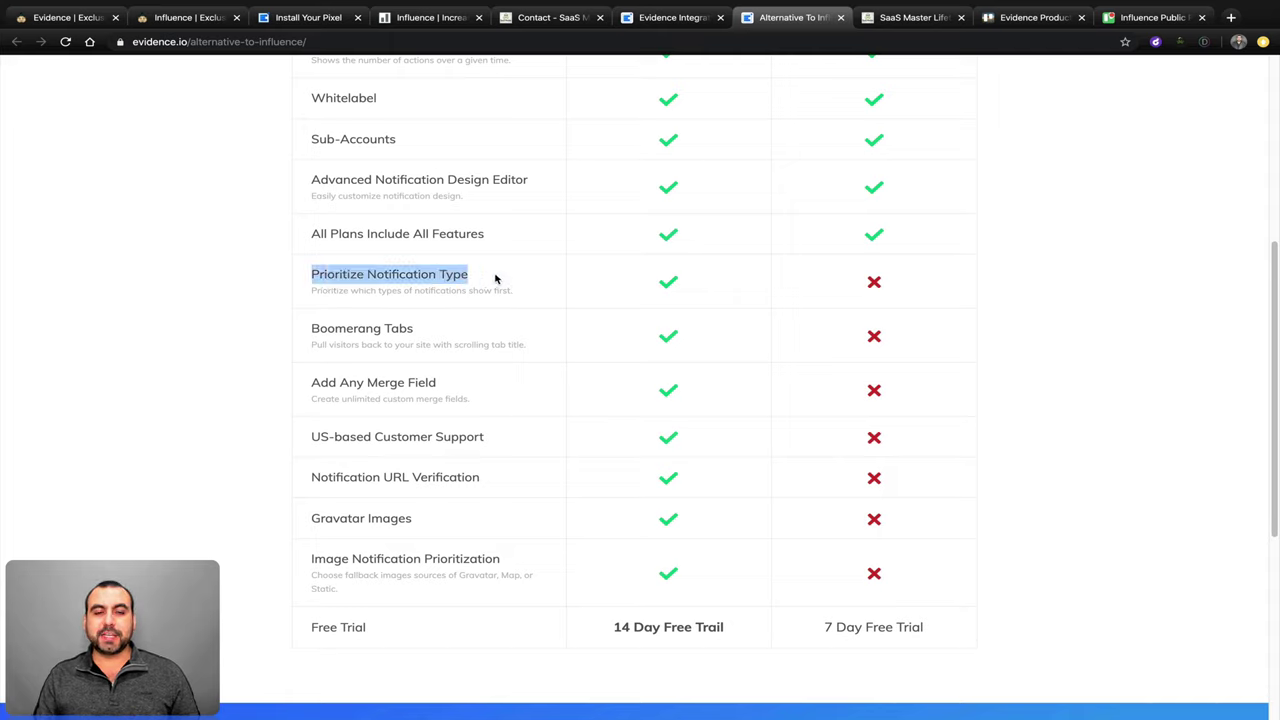
{"action": "left_click", "coordinate": [531, 281]}
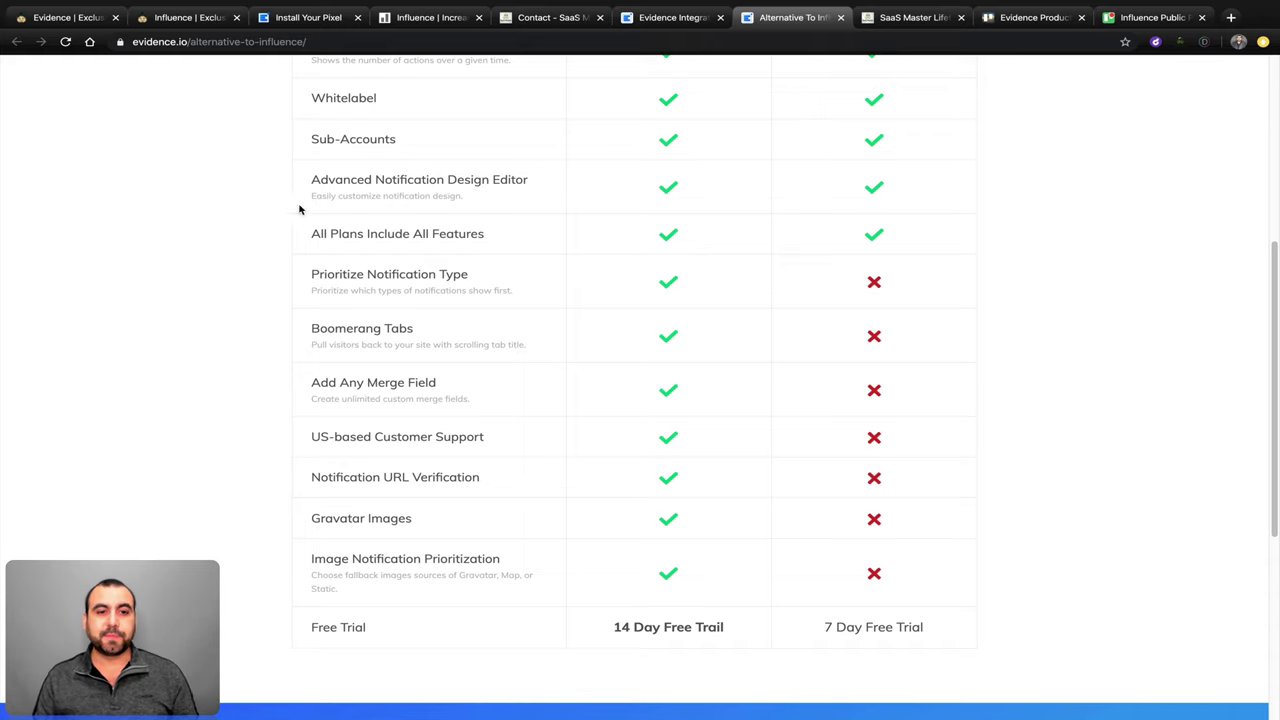
{"action": "left_click_drag", "start_coordinate": [309, 383], "coordinate": [487, 385]}
{"action": "left_click", "coordinate": [537, 398]}
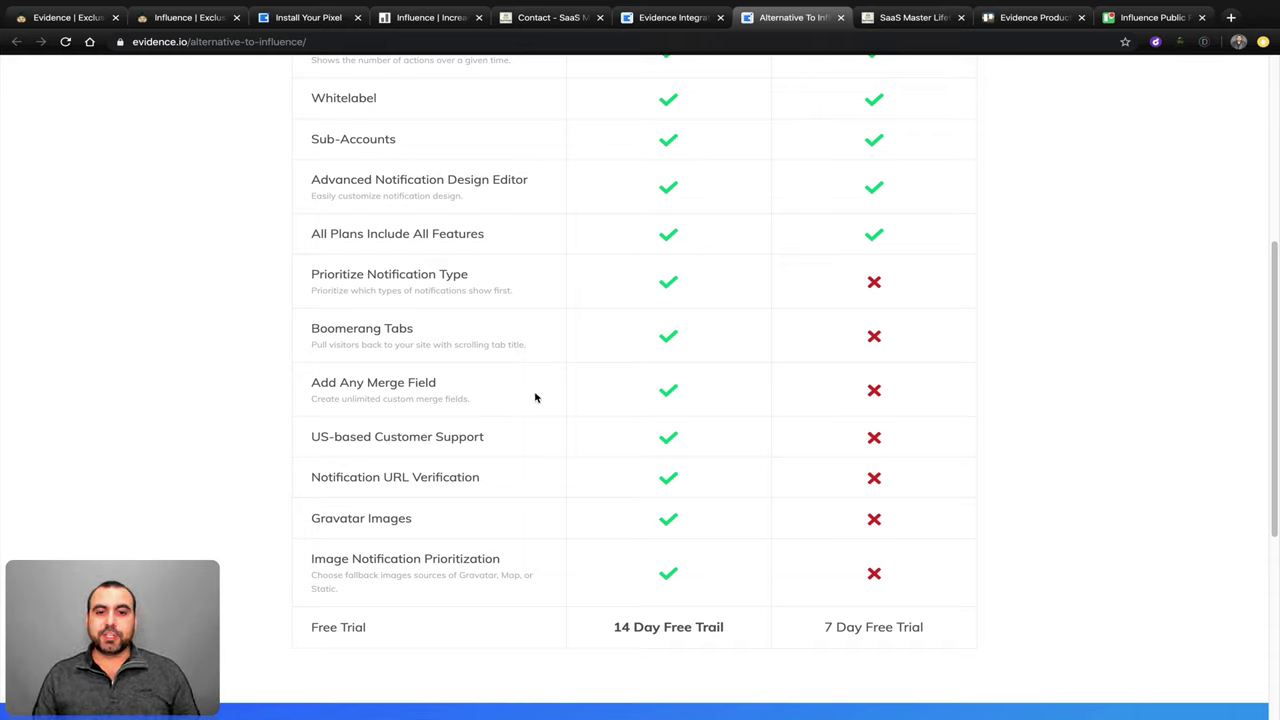
{"action": "left_click_drag", "start_coordinate": [317, 398], "coordinate": [440, 398]}
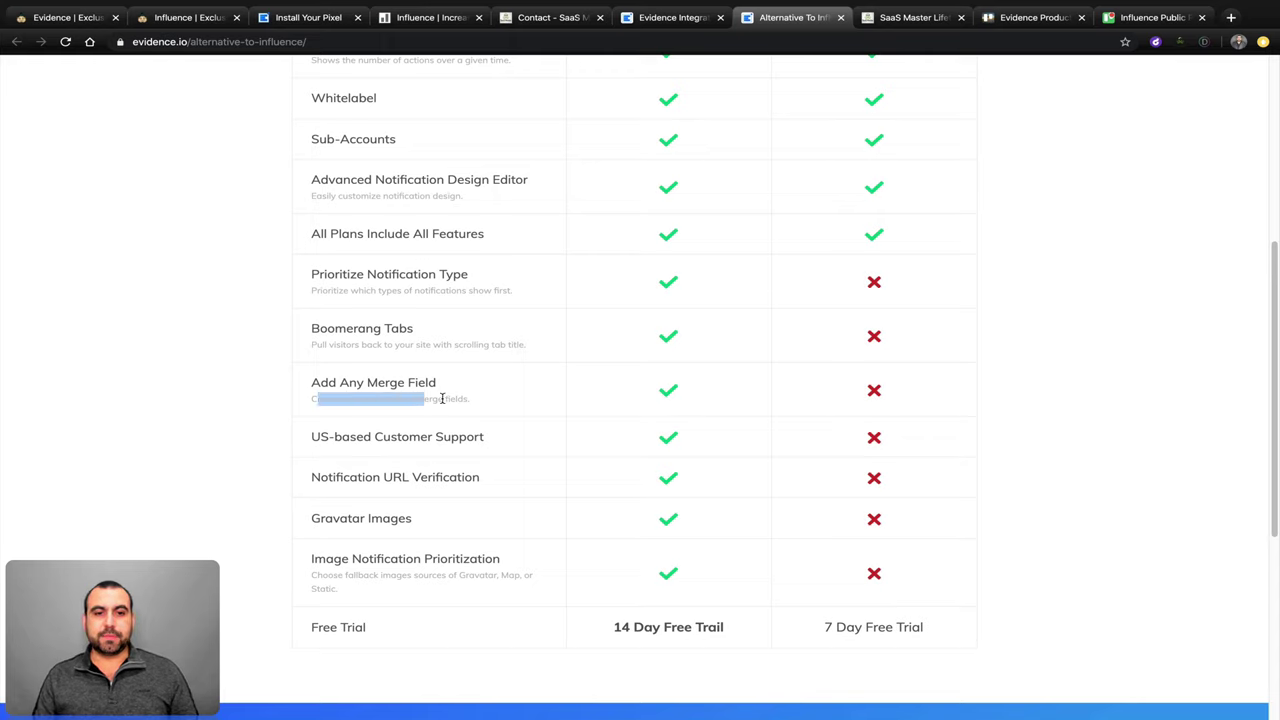
{"action": "left_click", "coordinate": [442, 398]}
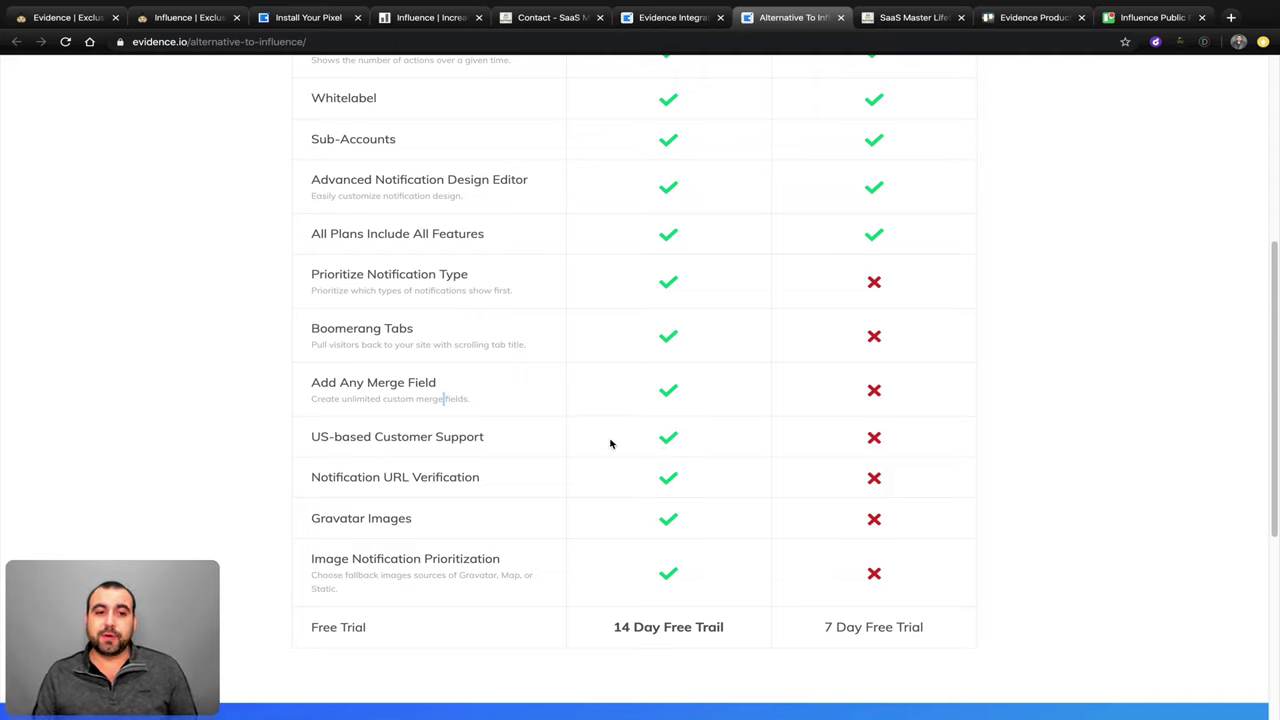
- Examine the US-based Customer Support, Notification URL Verification and Image Notification Prioritization rows, and return to the beginning of the comparison page
{"action": "left_click_drag", "start_coordinate": [308, 436], "coordinate": [348, 432]}
{"action": "left_click", "coordinate": [319, 433]}
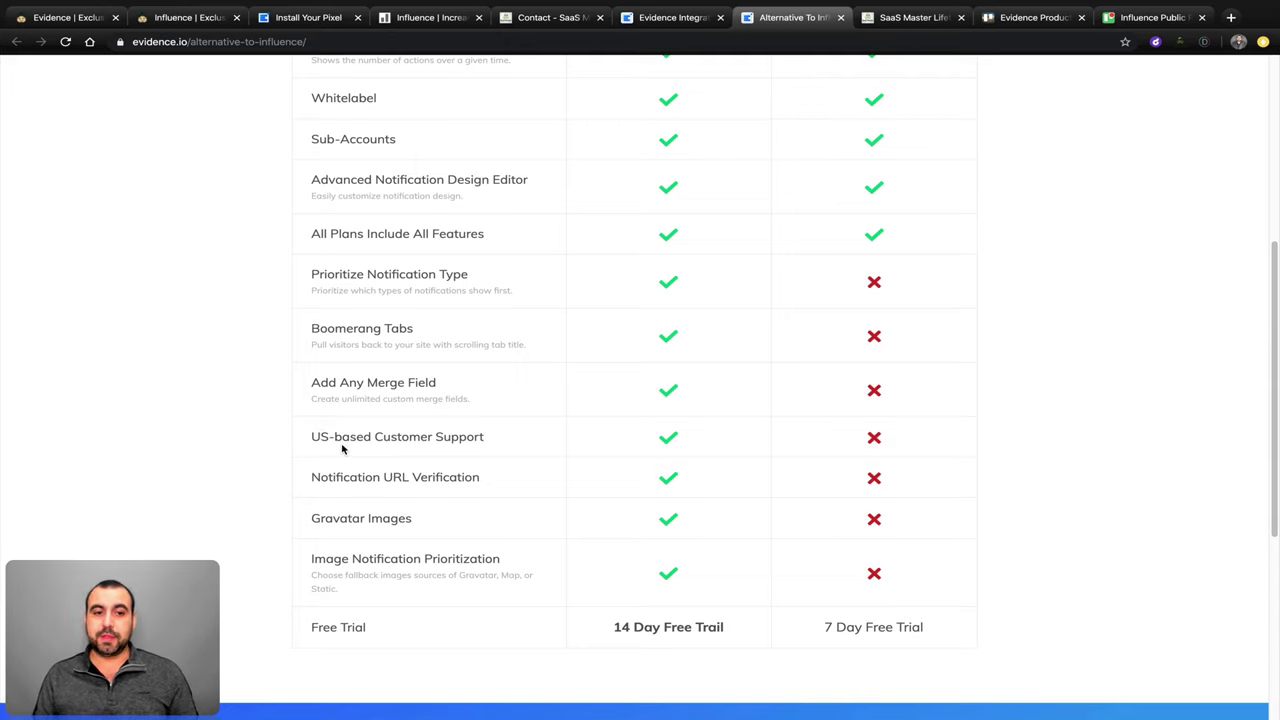
{"action": "left_click_drag", "start_coordinate": [313, 470], "coordinate": [631, 483]}
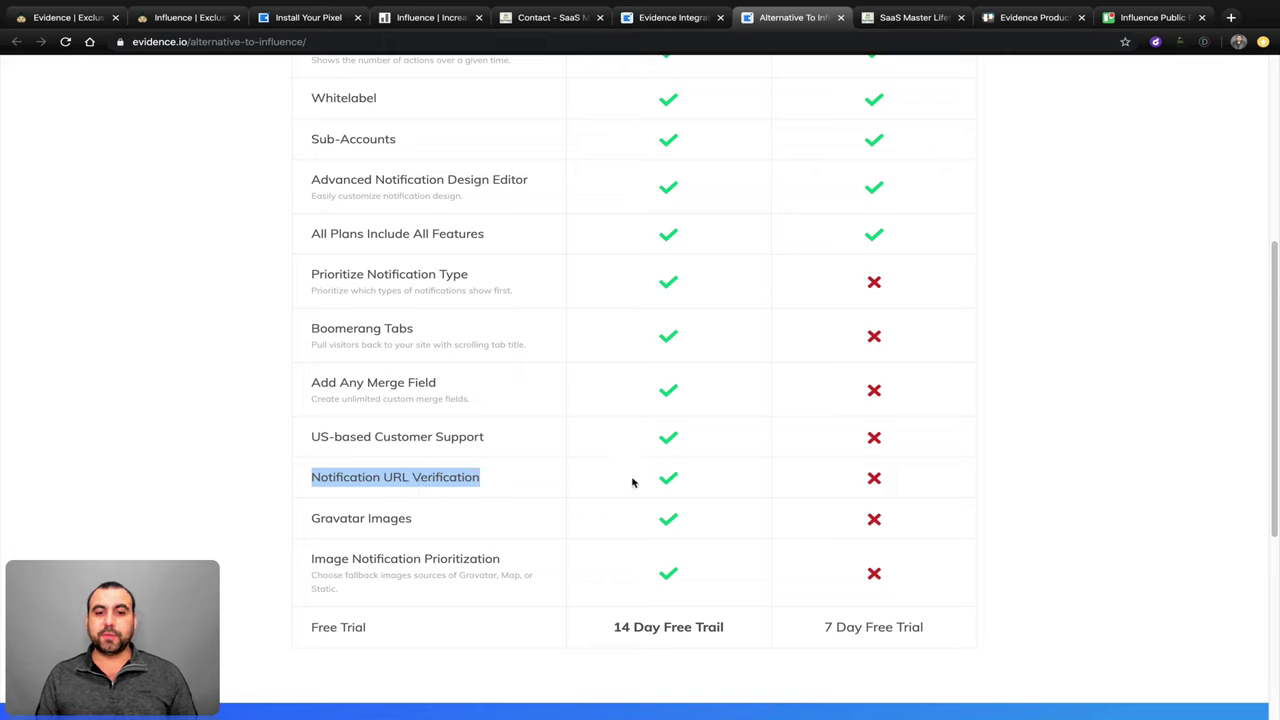
{"action": "left_click", "coordinate": [690, 482]}
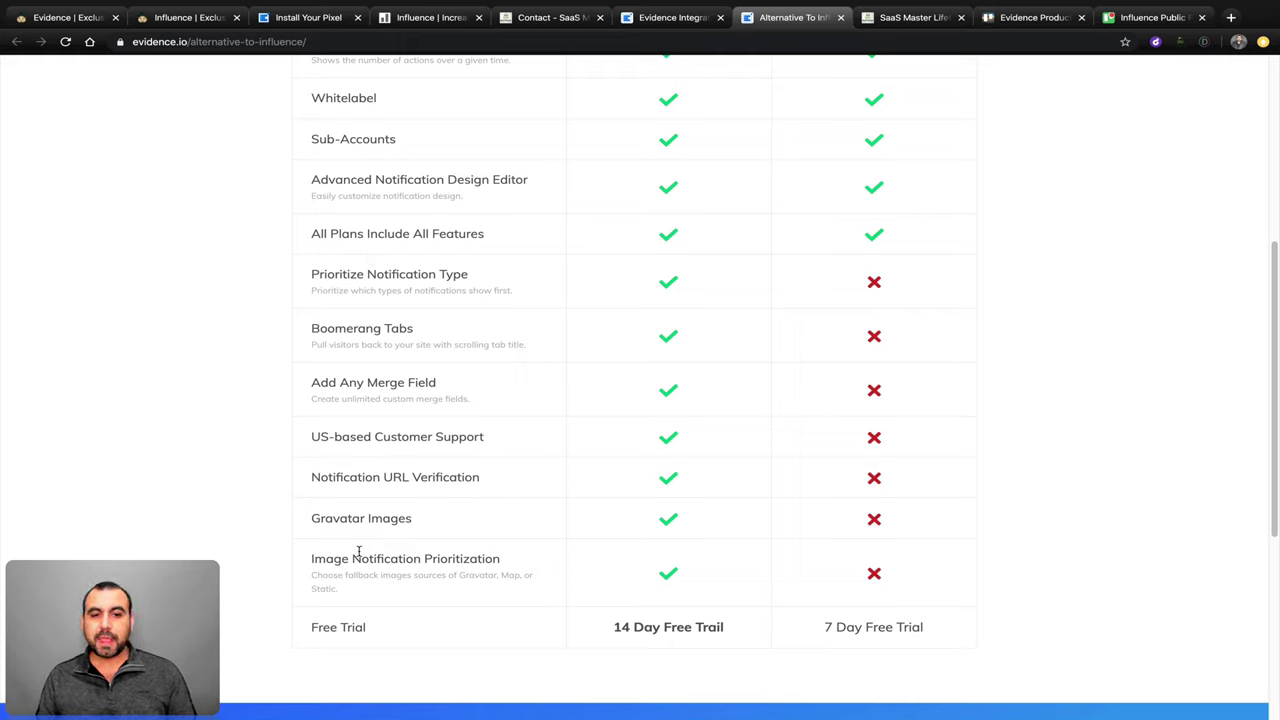
{"action": "left_click_drag", "start_coordinate": [308, 561], "coordinate": [523, 566]}
{"action": "left_click", "coordinate": [465, 593]}
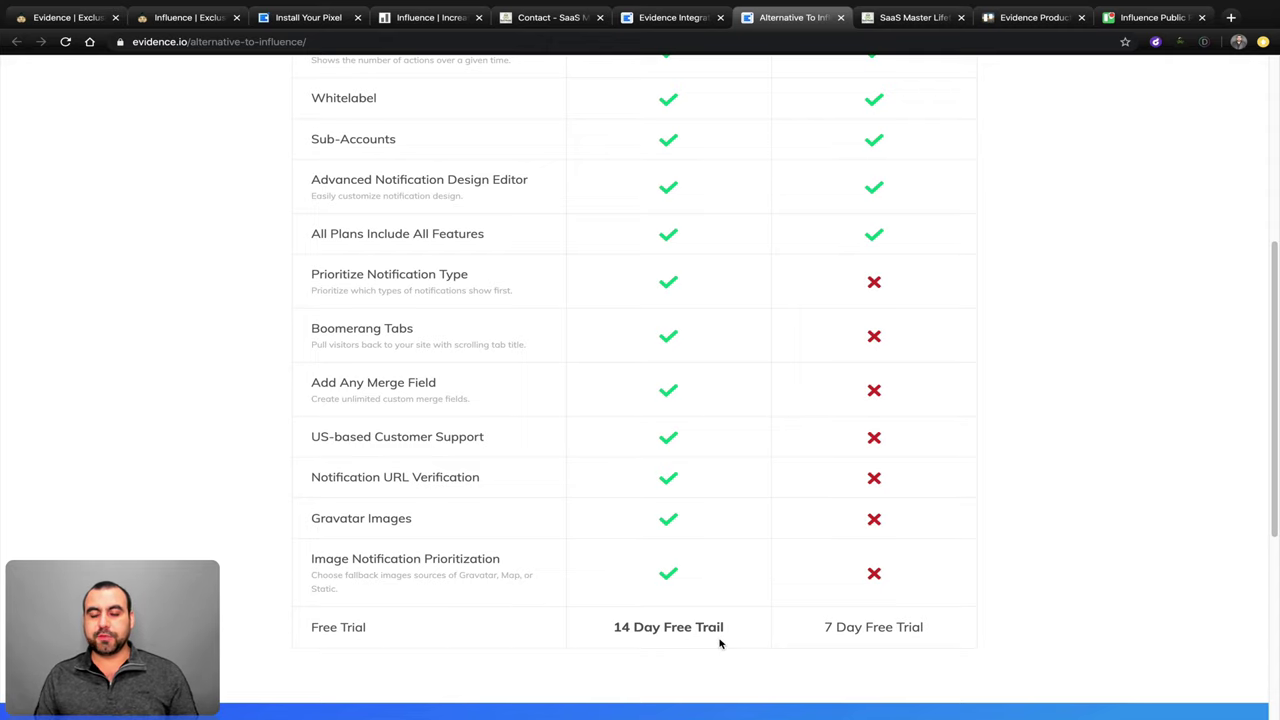
{"action": "scroll", "coordinate": [755, 641], "scroll_direction": "up", "scroll_amount": 1}
{"action": "scroll", "coordinate": [755, 641], "scroll_direction": "up", "scroll_amount": 4}
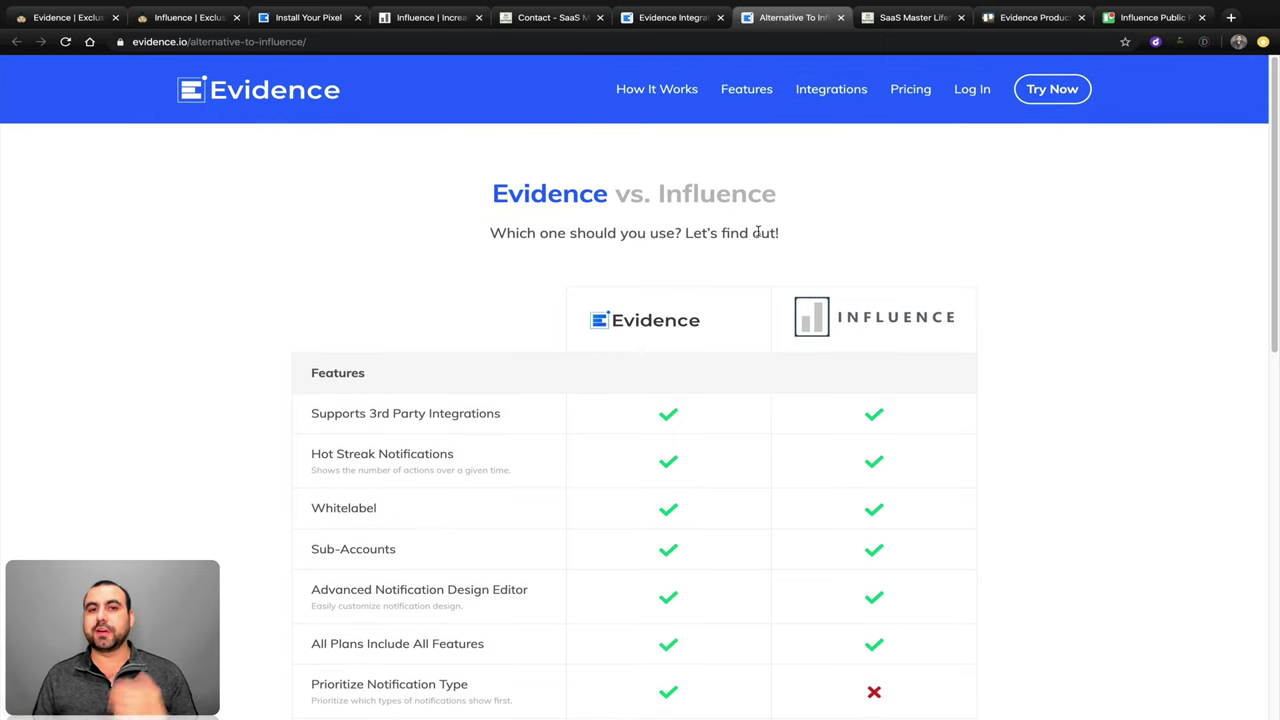
- Compare the AppSumo plans of Evidence and Influence, alternating between the two deal pages and ending on Evidence
{"action": "left_click", "coordinate": [62, 17]}
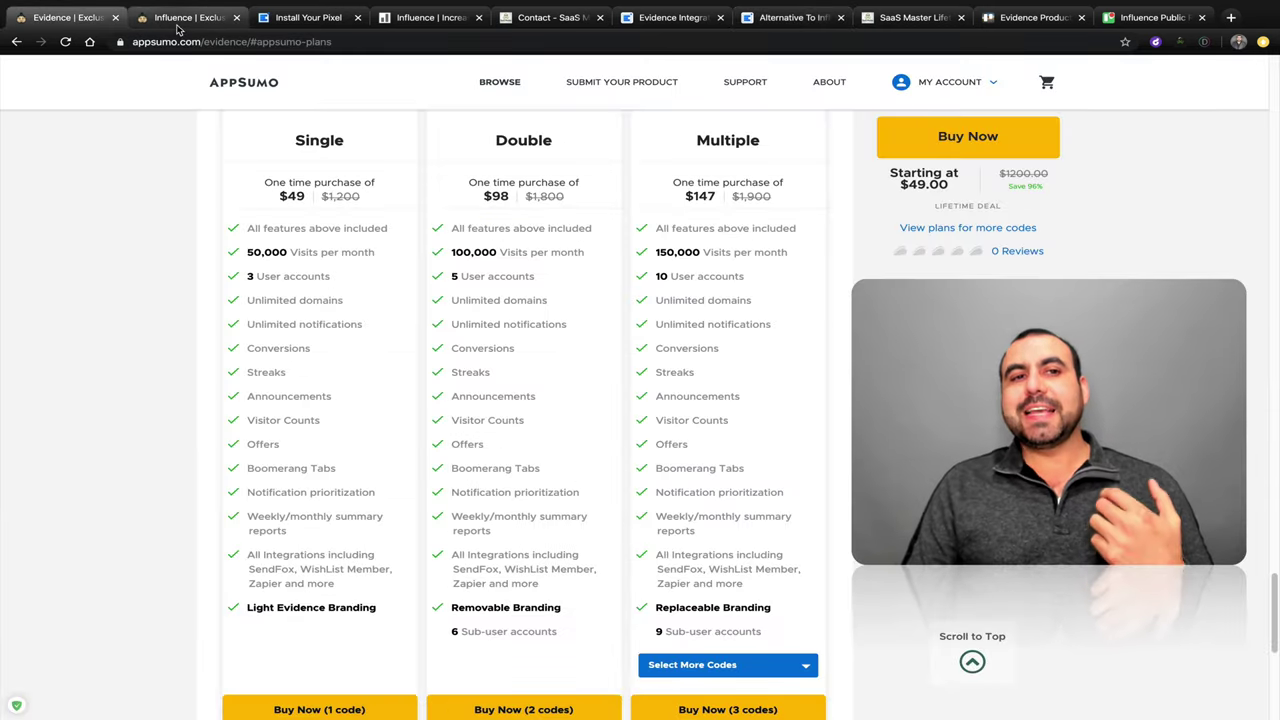
{"action": "left_click", "coordinate": [177, 28]}
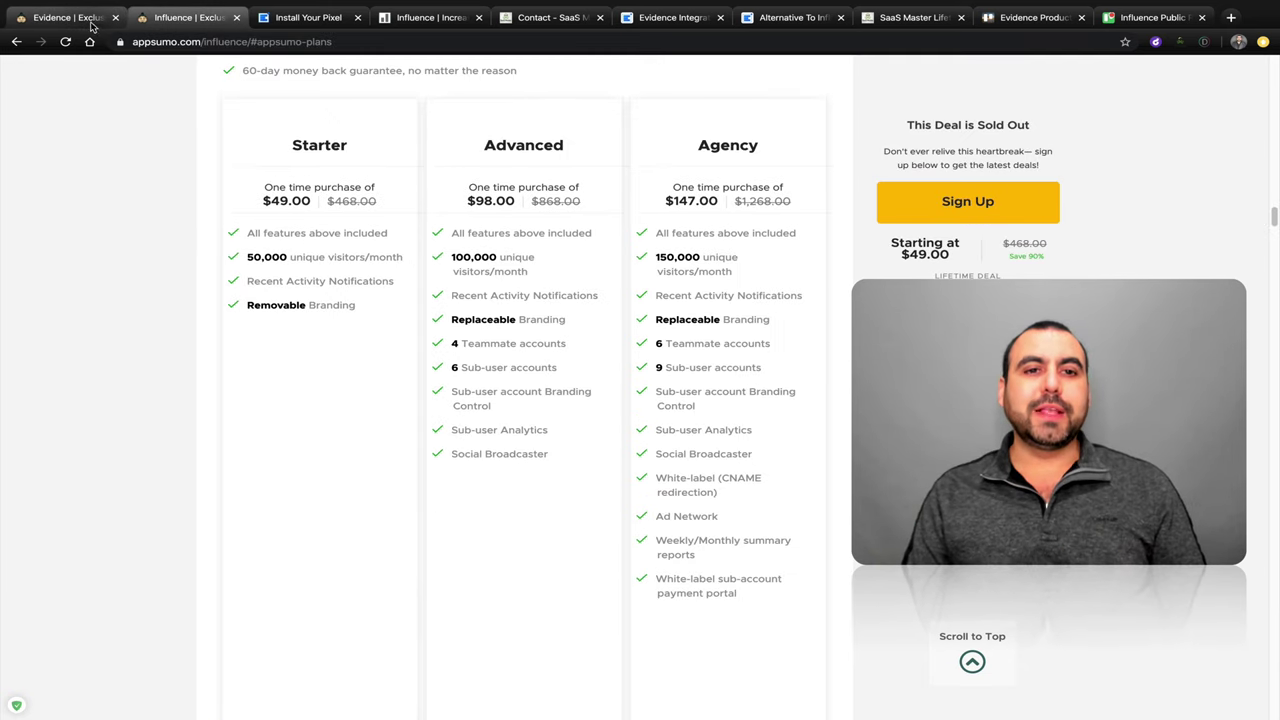
{"action": "left_click", "coordinate": [84, 24]}
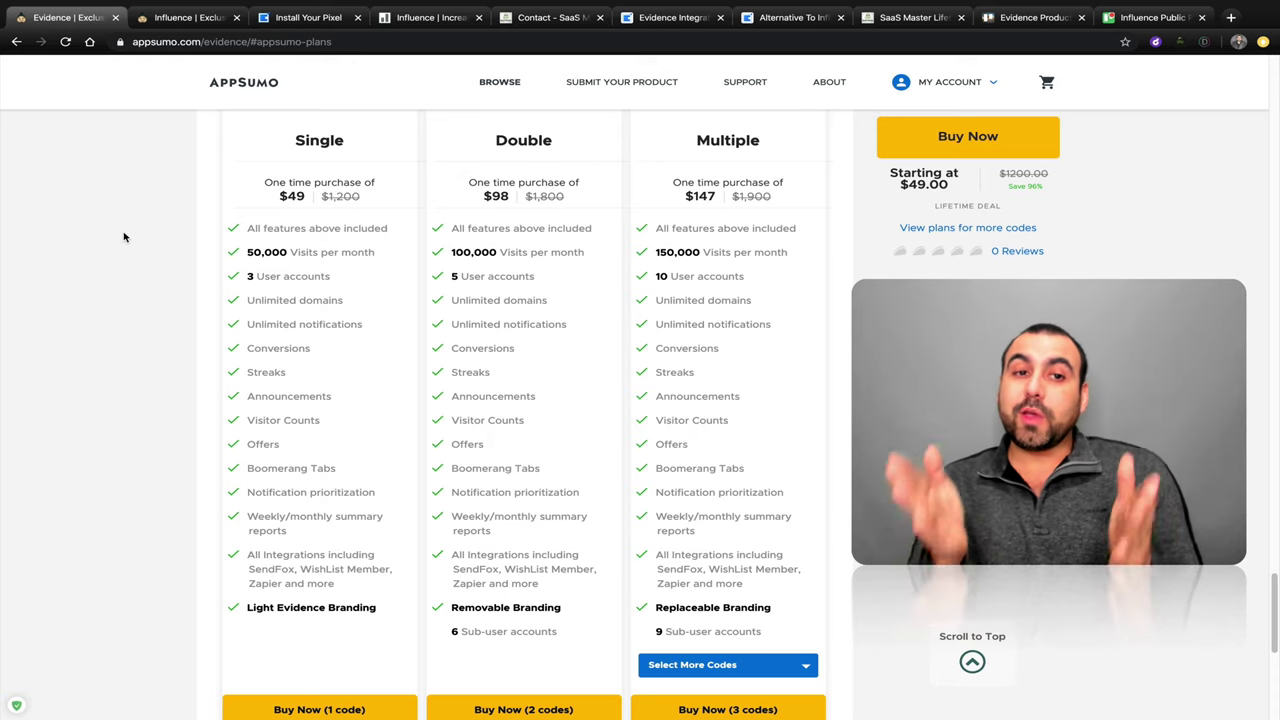
{"action": "left_click", "coordinate": [199, 20]}
{"action": "left_click", "coordinate": [50, 20]}
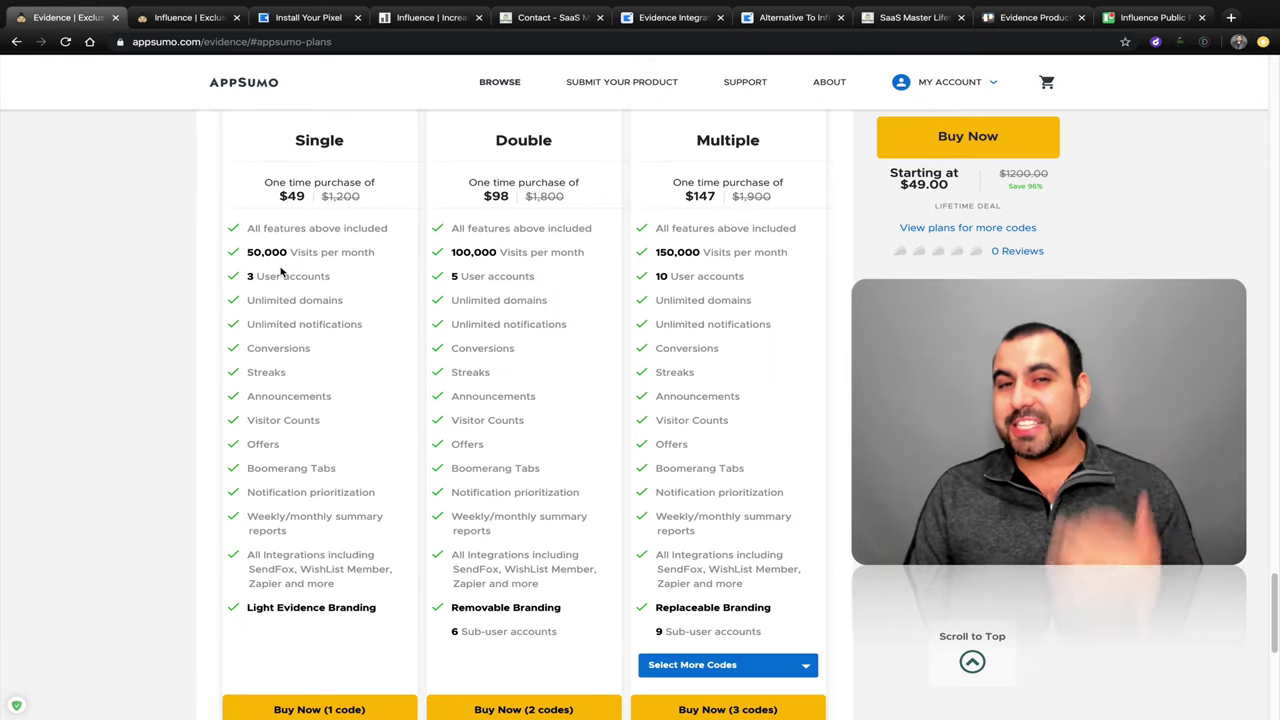
- Highlight the visits-per-month allowance and the Light Evidence Branding line in Evidence's Single plan
{"action": "left_click_drag", "start_coordinate": [245, 252], "coordinate": [381, 266]}
{"action": "triple_click", "coordinate": [330, 255]}
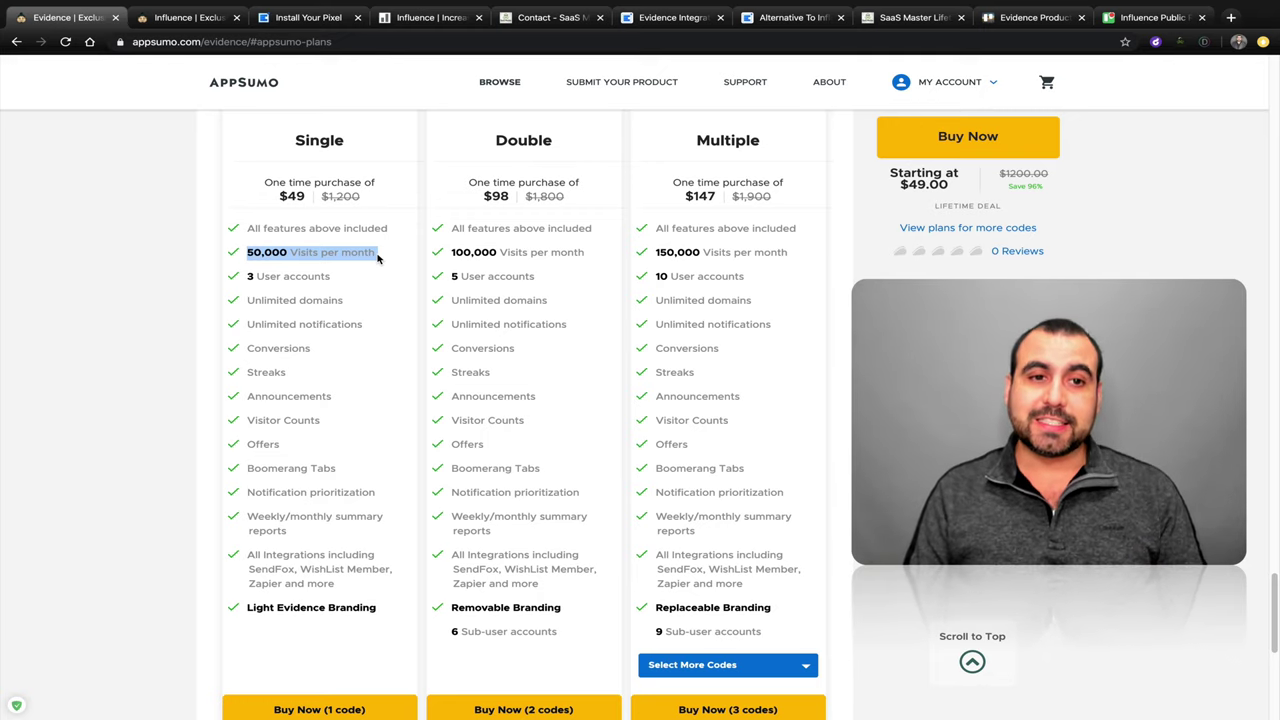
{"action": "left_click", "coordinate": [378, 258]}
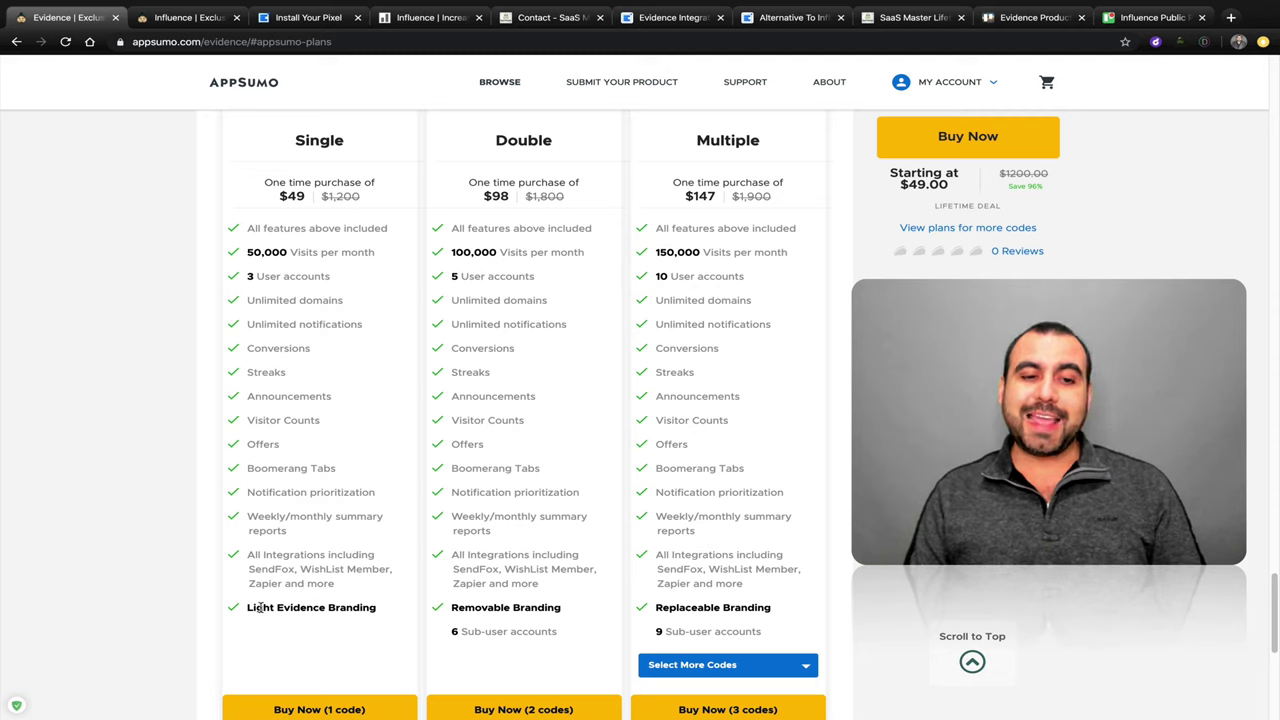
{"action": "left_click_drag", "start_coordinate": [243, 610], "coordinate": [358, 608]}
{"action": "left_click", "coordinate": [350, 612]}
{"action": "triple_click", "coordinate": [356, 608]}
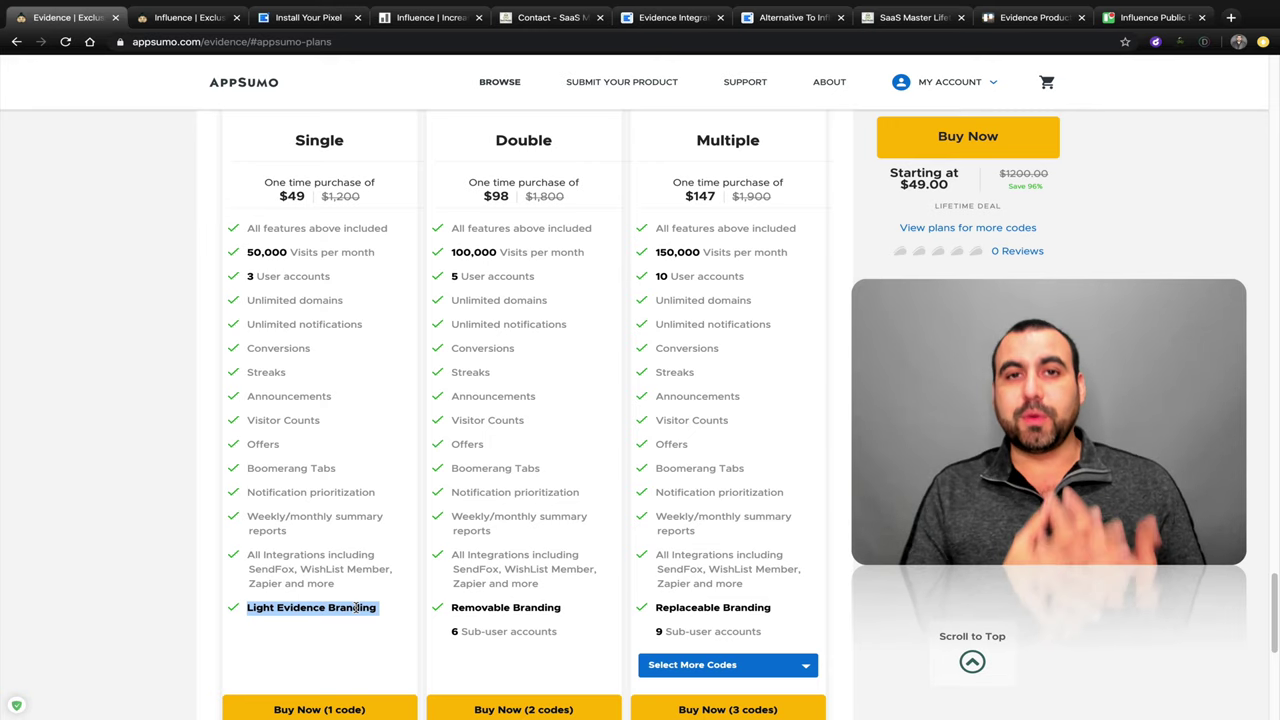
- On the Influence deal page, examine the Advanced plan's branding line and the Agency plan's sub-user branding, CNAME white-label and payment portal lines
{"action": "left_click", "coordinate": [193, 24]}
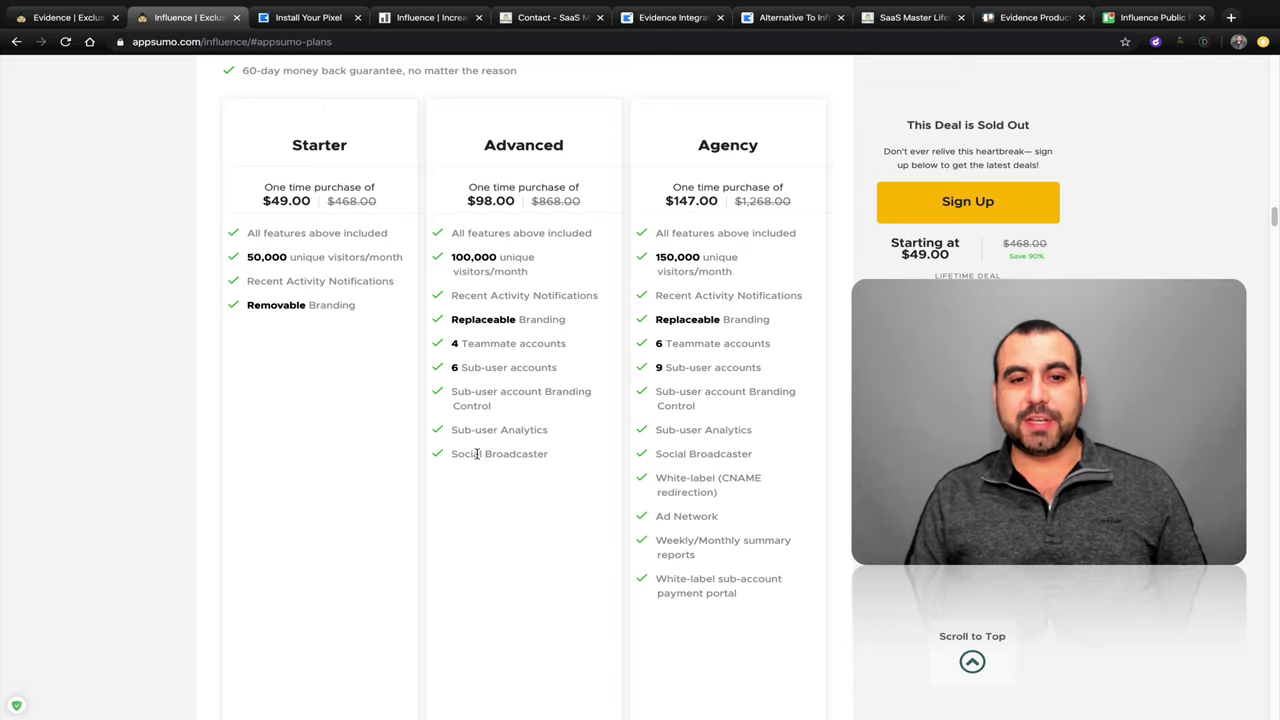
{"action": "left_click_drag", "start_coordinate": [458, 319], "coordinate": [546, 321]}
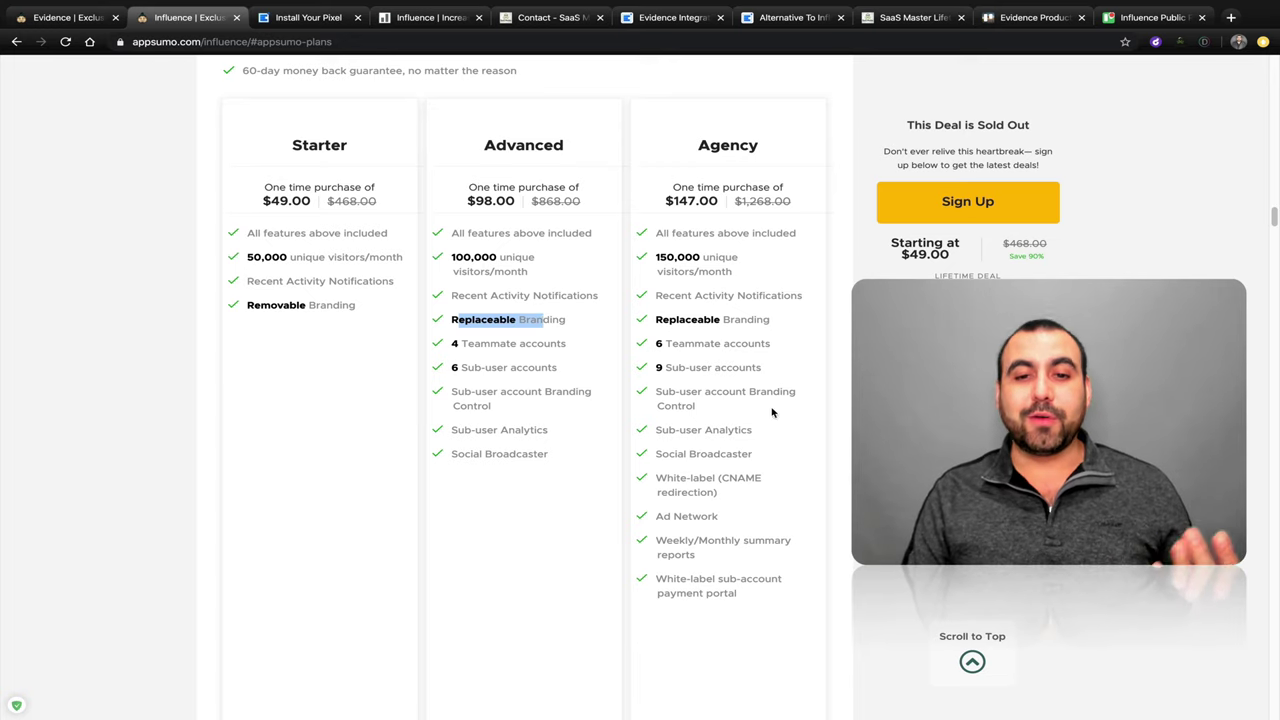
{"action": "left_click", "coordinate": [741, 404]}
{"action": "left_click_drag", "start_coordinate": [741, 404], "coordinate": [752, 416]}
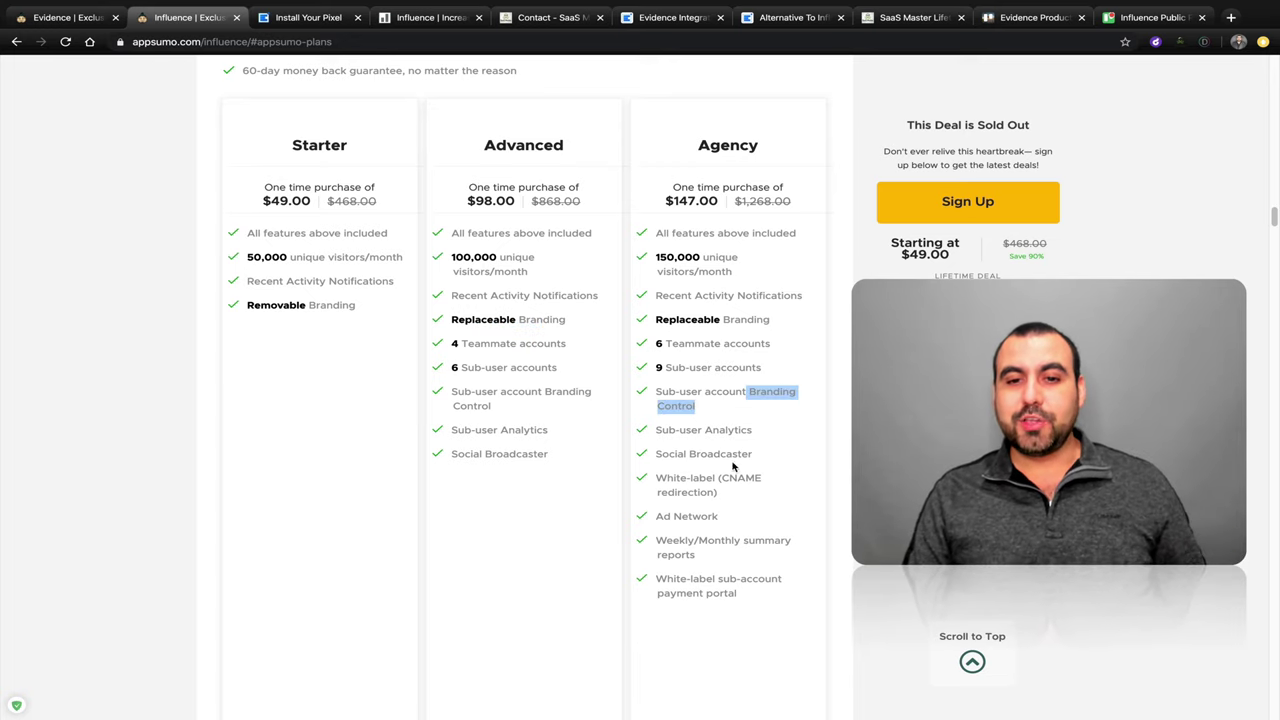
{"action": "left_click_drag", "start_coordinate": [718, 476], "coordinate": [742, 497]}
{"action": "left_click", "coordinate": [742, 497]}
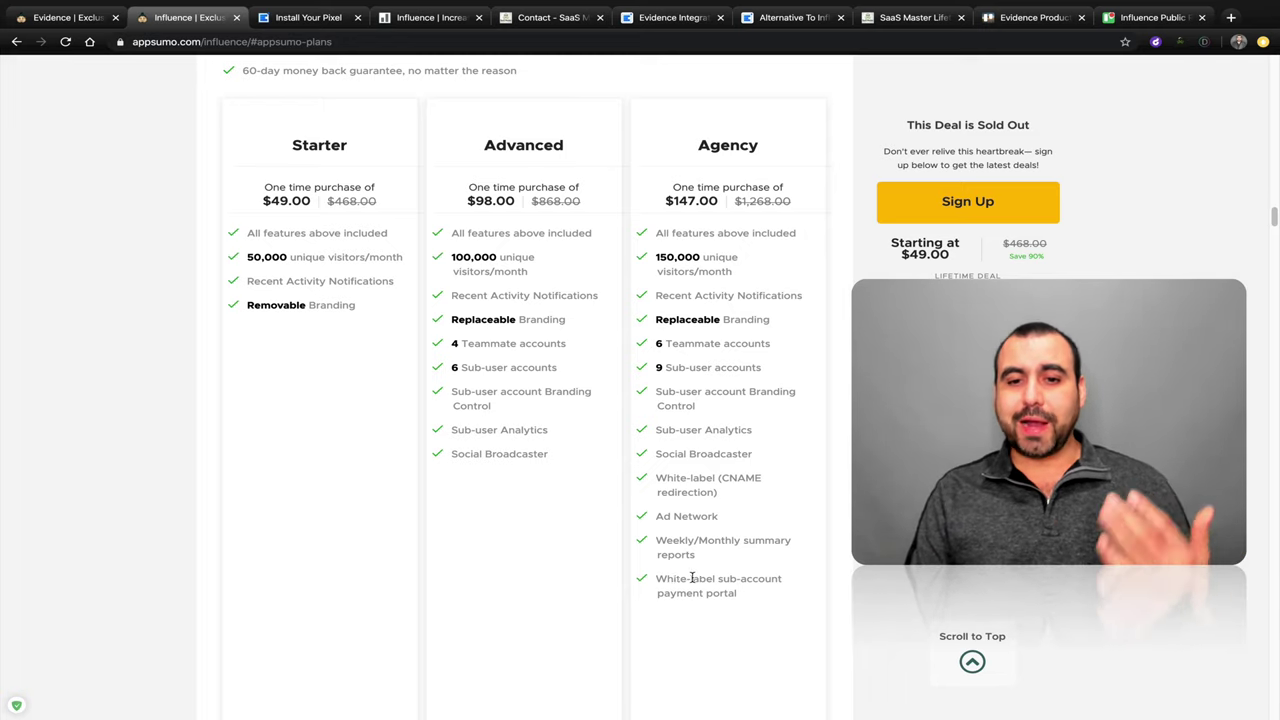
{"action": "left_click_drag", "start_coordinate": [676, 578], "coordinate": [770, 596]}
{"action": "left_click", "coordinate": [772, 597]}
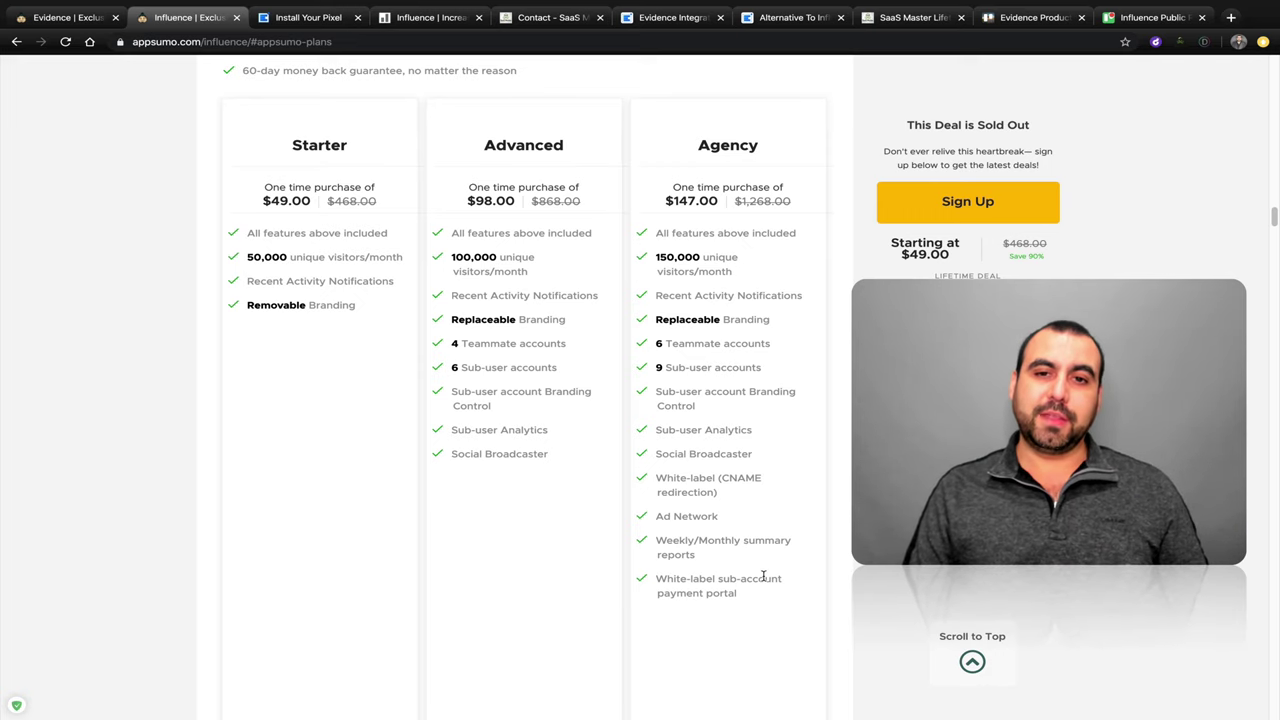
- Set Influence's Agency plan to 10 Codes and review its price, visitor allowance and included features
{"action": "scroll", "coordinate": [765, 578], "scroll_direction": "down", "scroll_amount": 2}
{"action": "scroll", "coordinate": [765, 580], "scroll_direction": "up", "scroll_amount": 1}
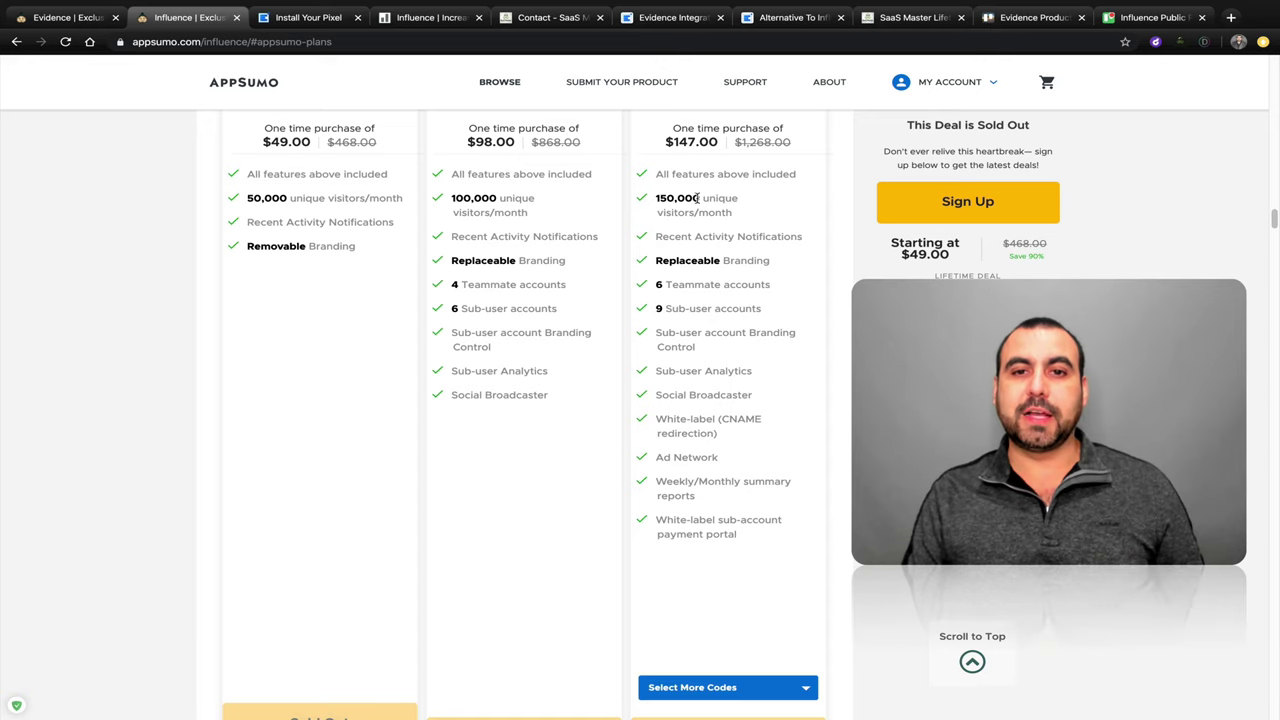
{"action": "scroll", "coordinate": [714, 449], "scroll_direction": "down", "scroll_amount": 2}
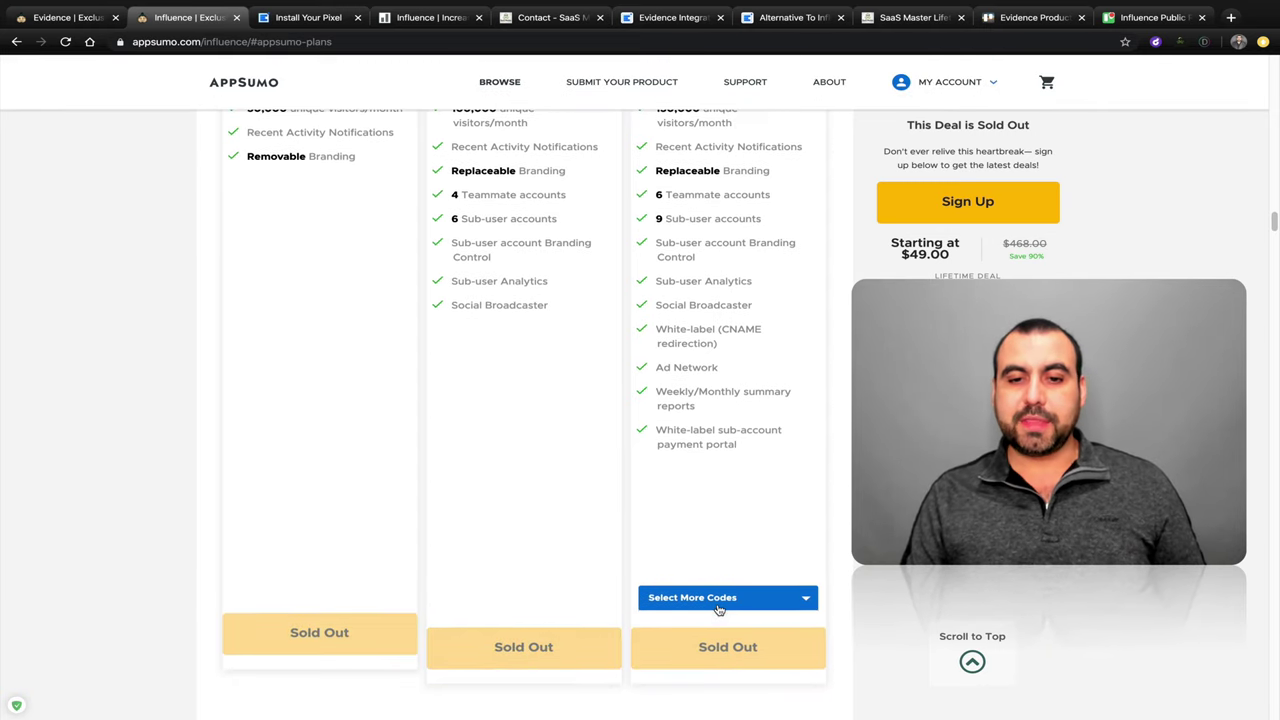
{"action": "left_click", "coordinate": [727, 600]}
{"action": "scroll", "coordinate": [730, 609], "scroll_direction": "down", "scroll_amount": 2}
{"action": "left_click", "coordinate": [740, 634]}
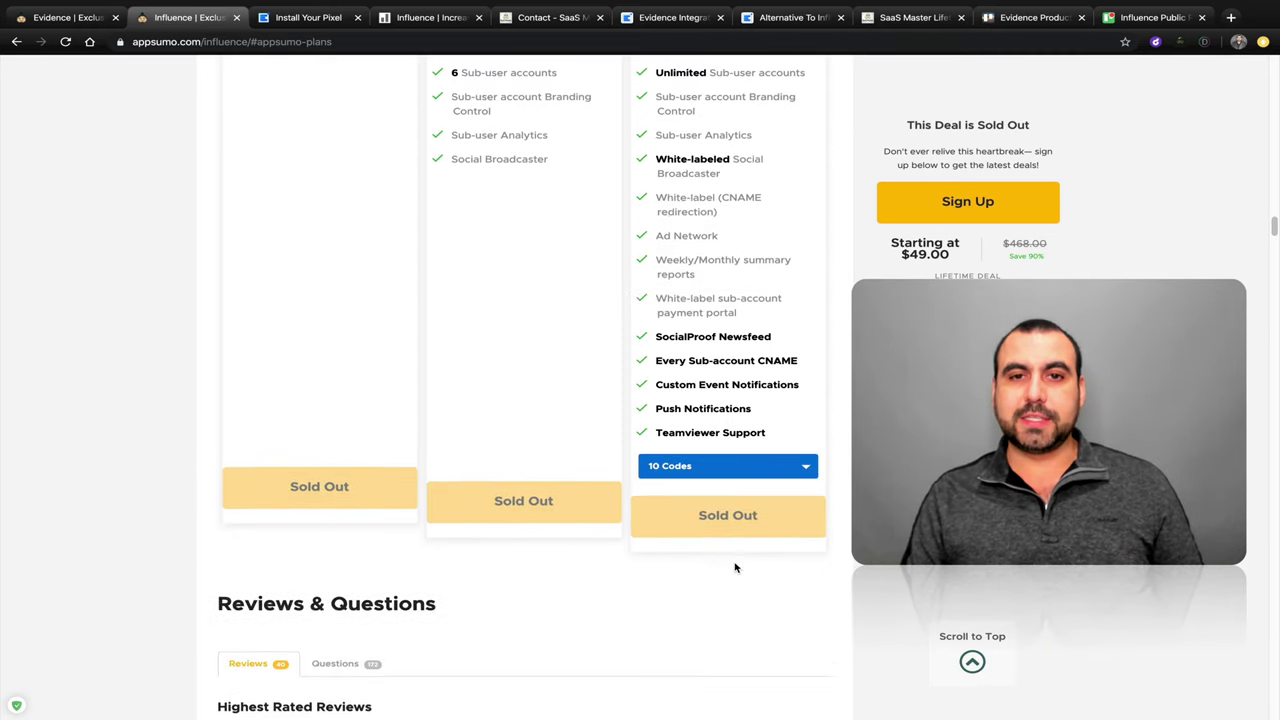
{"action": "scroll", "coordinate": [737, 563], "scroll_direction": "up", "scroll_amount": 2}
{"action": "scroll", "coordinate": [735, 563], "scroll_direction": "up", "scroll_amount": 2}
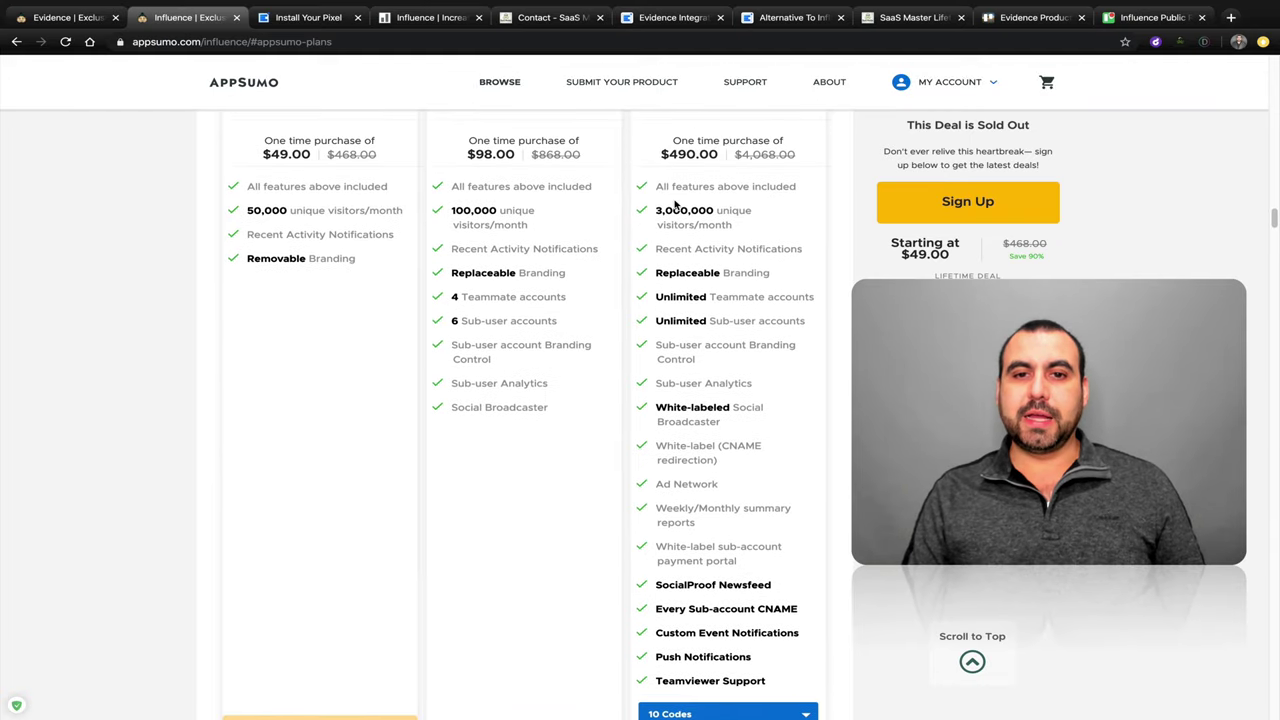
{"action": "left_click_drag", "start_coordinate": [676, 204], "coordinate": [738, 530]}
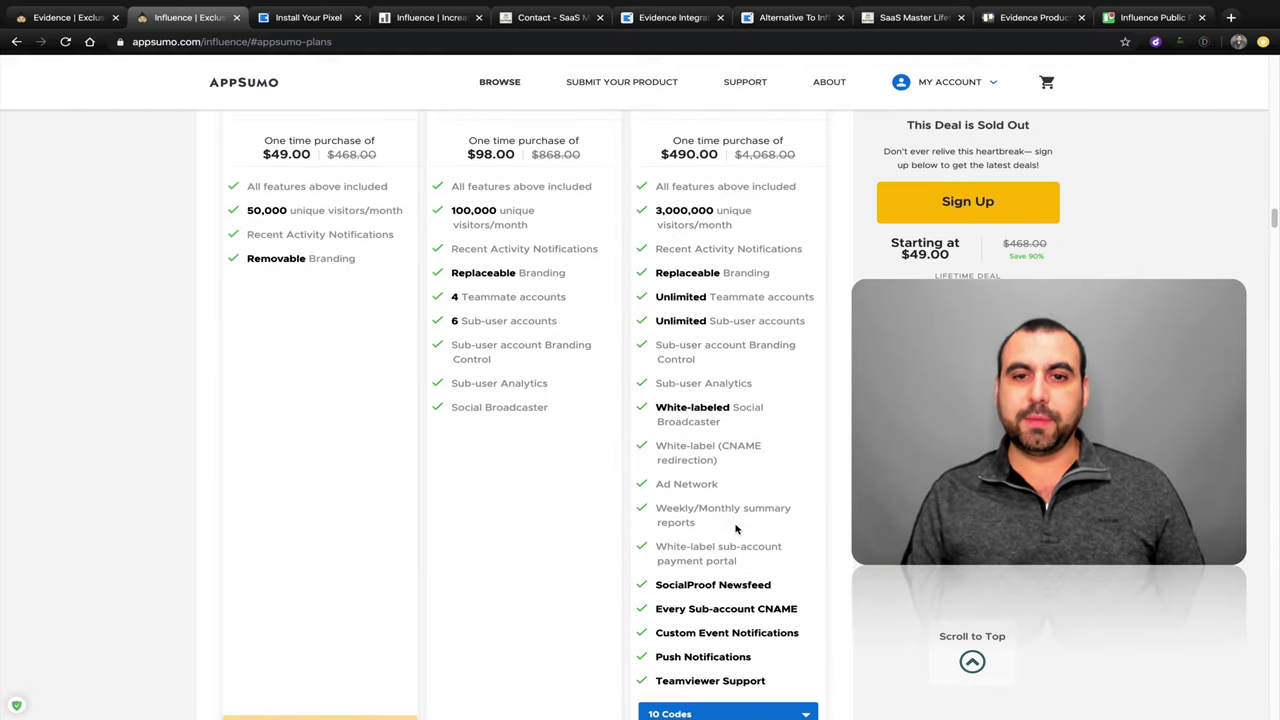
- On the Evidence deal page, set the Multiple plan to 10 Codes and review its price and limits
{"action": "left_click", "coordinate": [85, 18]}
{"action": "left_click", "coordinate": [725, 648]}
{"action": "scroll", "coordinate": [727, 657], "scroll_direction": "down", "scroll_amount": 3}
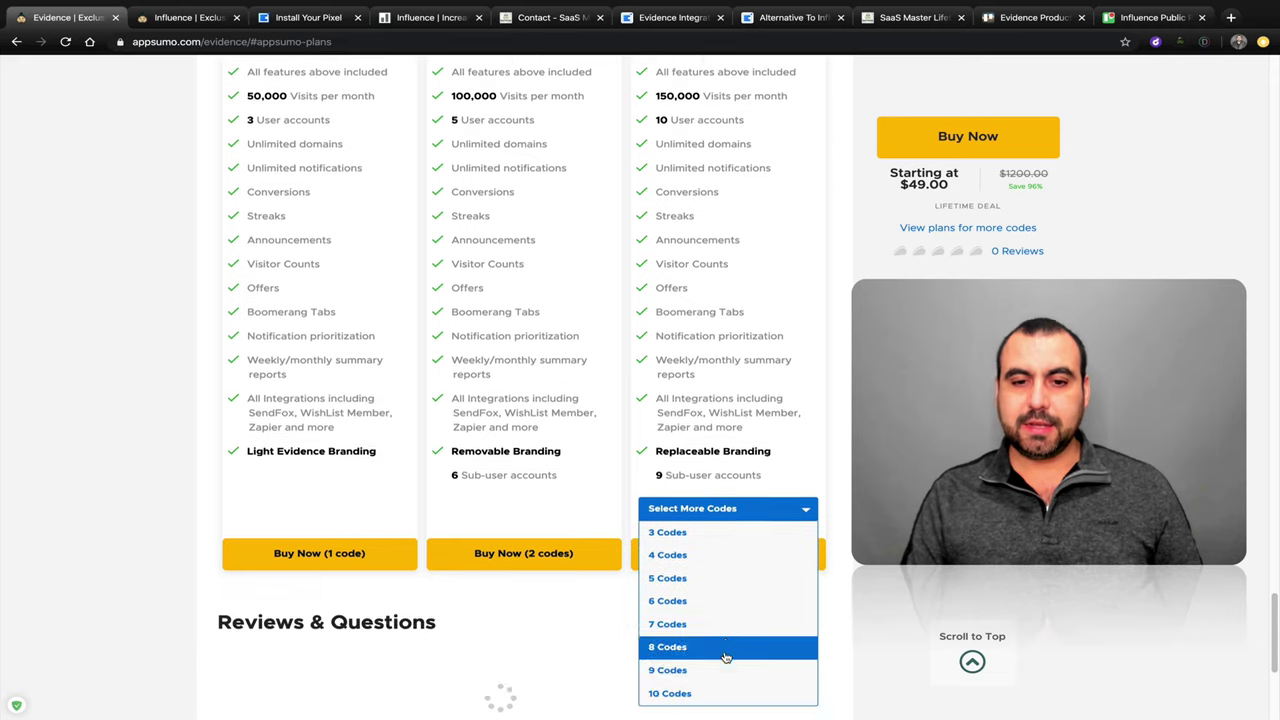
{"action": "left_click", "coordinate": [731, 692]}
{"action": "scroll", "coordinate": [833, 565], "scroll_direction": "up", "scroll_amount": 2}
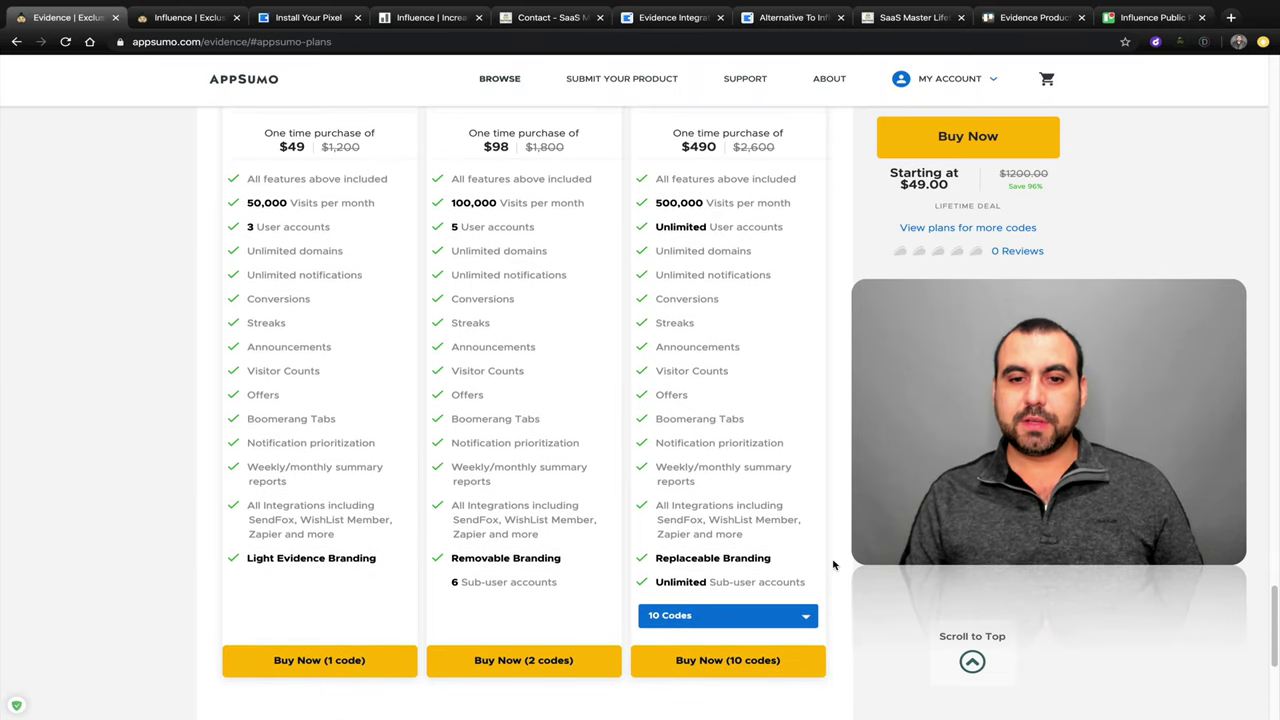
{"action": "scroll", "coordinate": [833, 565], "scroll_direction": "up", "scroll_amount": 1}
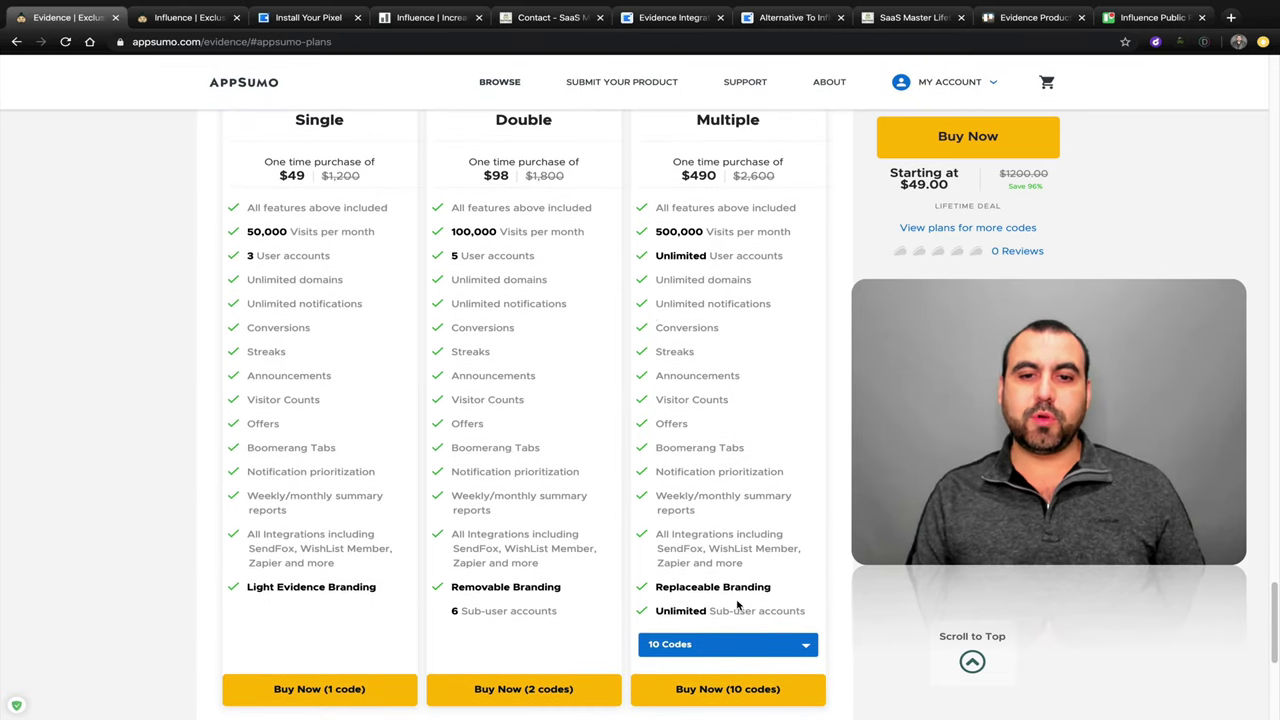
{"action": "scroll", "coordinate": [705, 492], "scroll_direction": "up", "scroll_amount": 1}
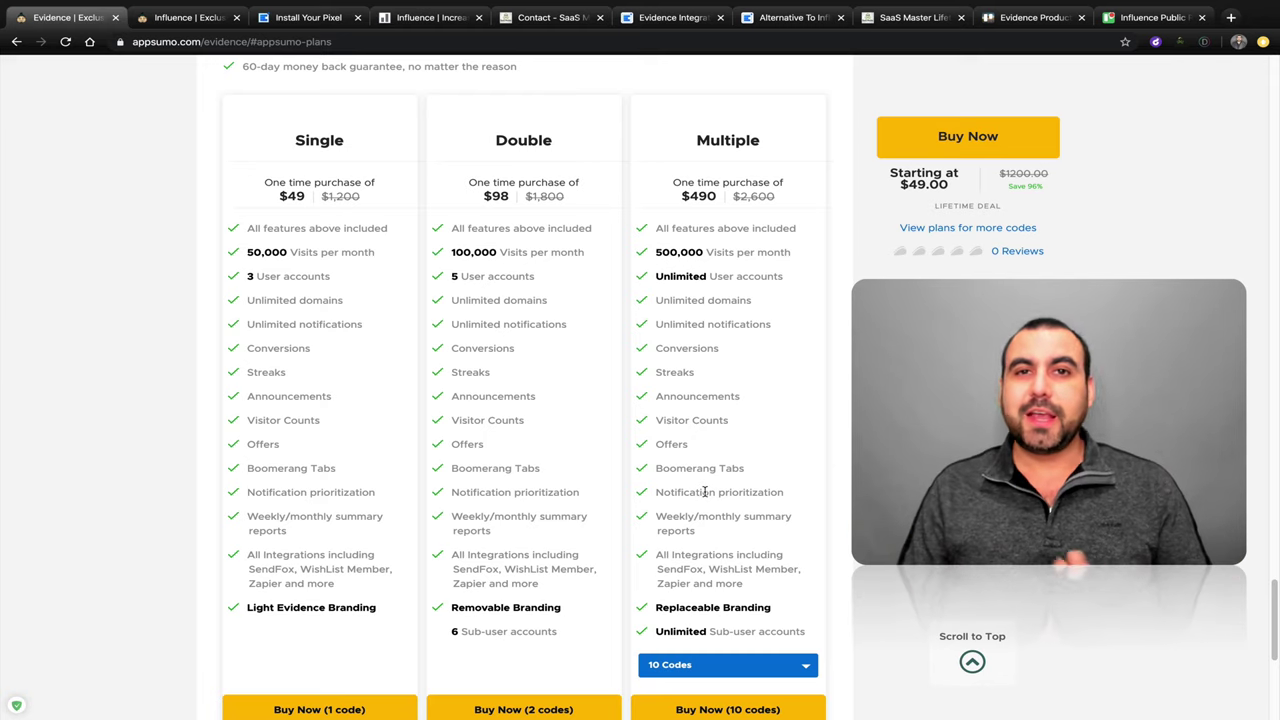
- Look through Evidence's product description and screenshots, and return to the introduction of the Influence deal page
{"action": "scroll", "coordinate": [705, 492], "scroll_direction": "up", "scroll_amount": 15}
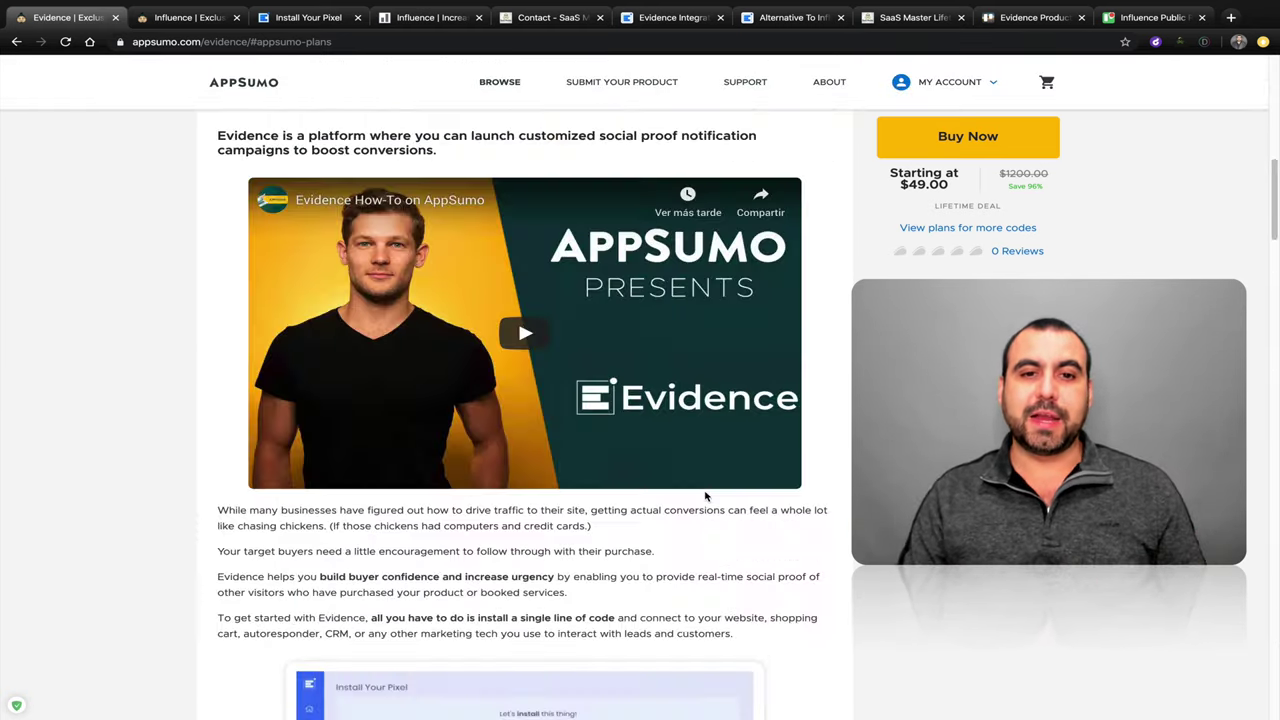
{"action": "scroll", "coordinate": [705, 495], "scroll_direction": "up", "scroll_amount": 8}
{"action": "scroll", "coordinate": [512, 478], "scroll_direction": "down", "scroll_amount": 10}
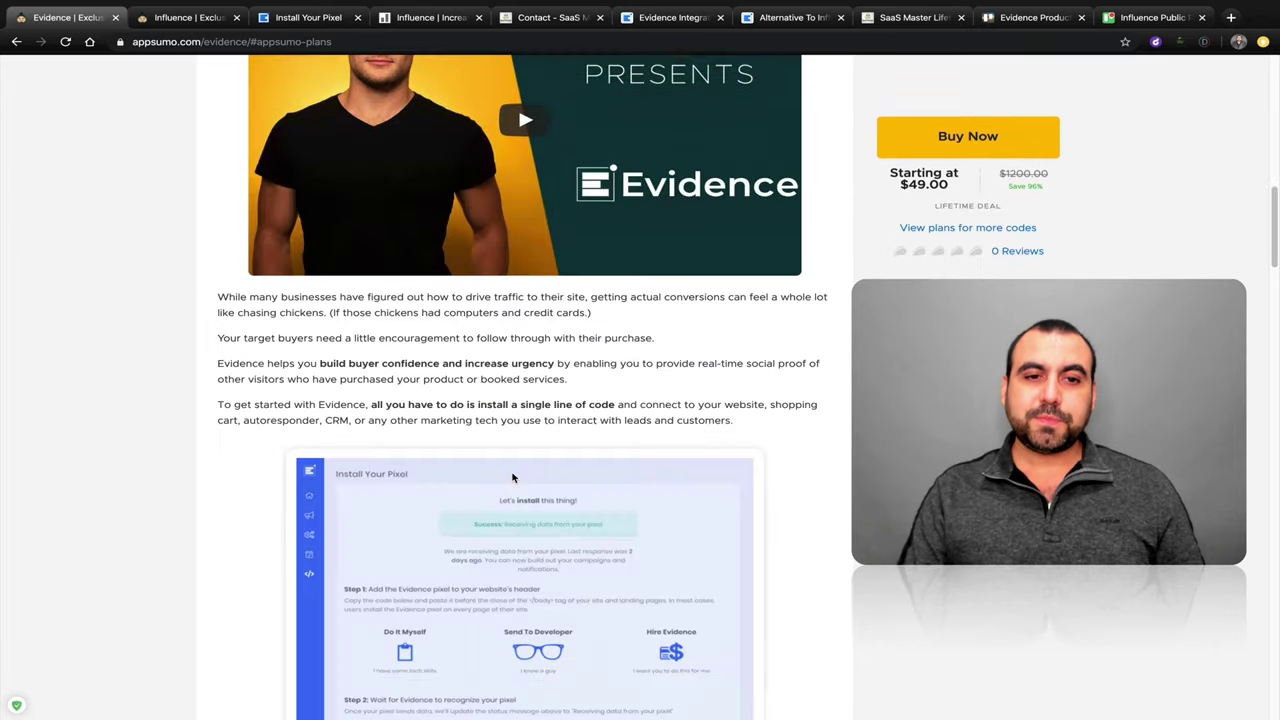
{"action": "scroll", "coordinate": [512, 478], "scroll_direction": "down", "scroll_amount": 15}
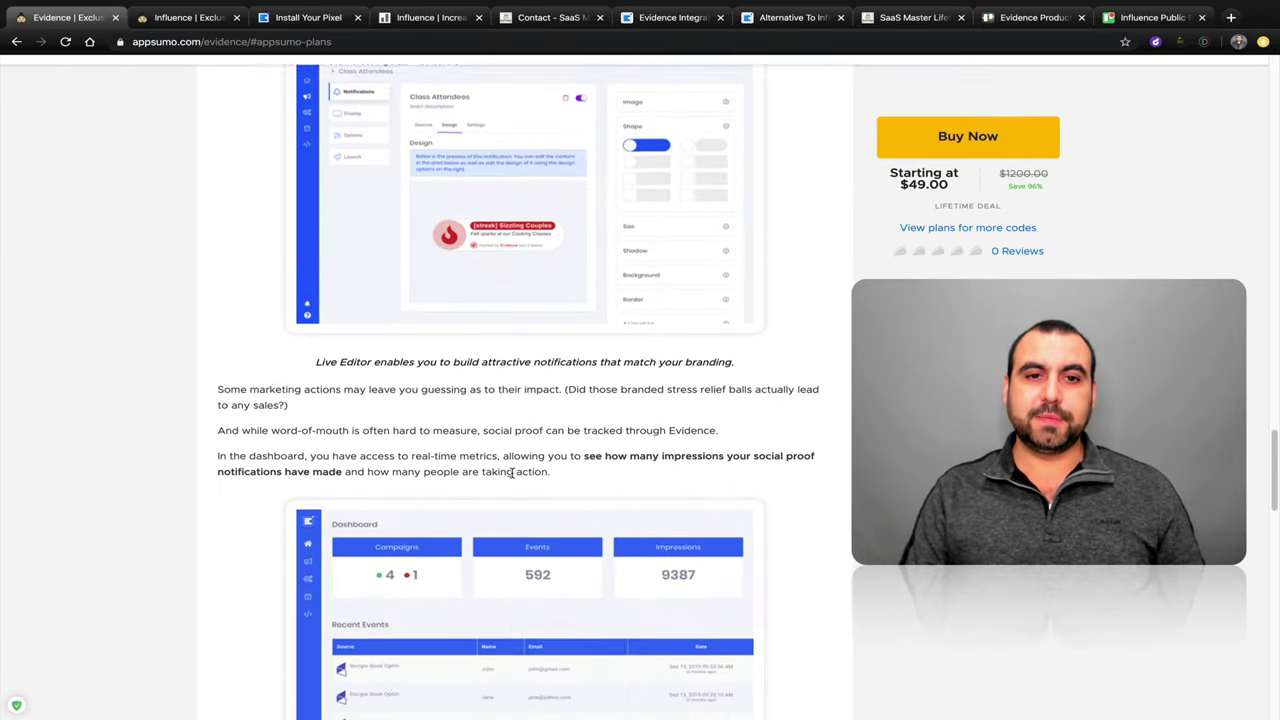
{"action": "key", "text": "ctrl+Tab"}
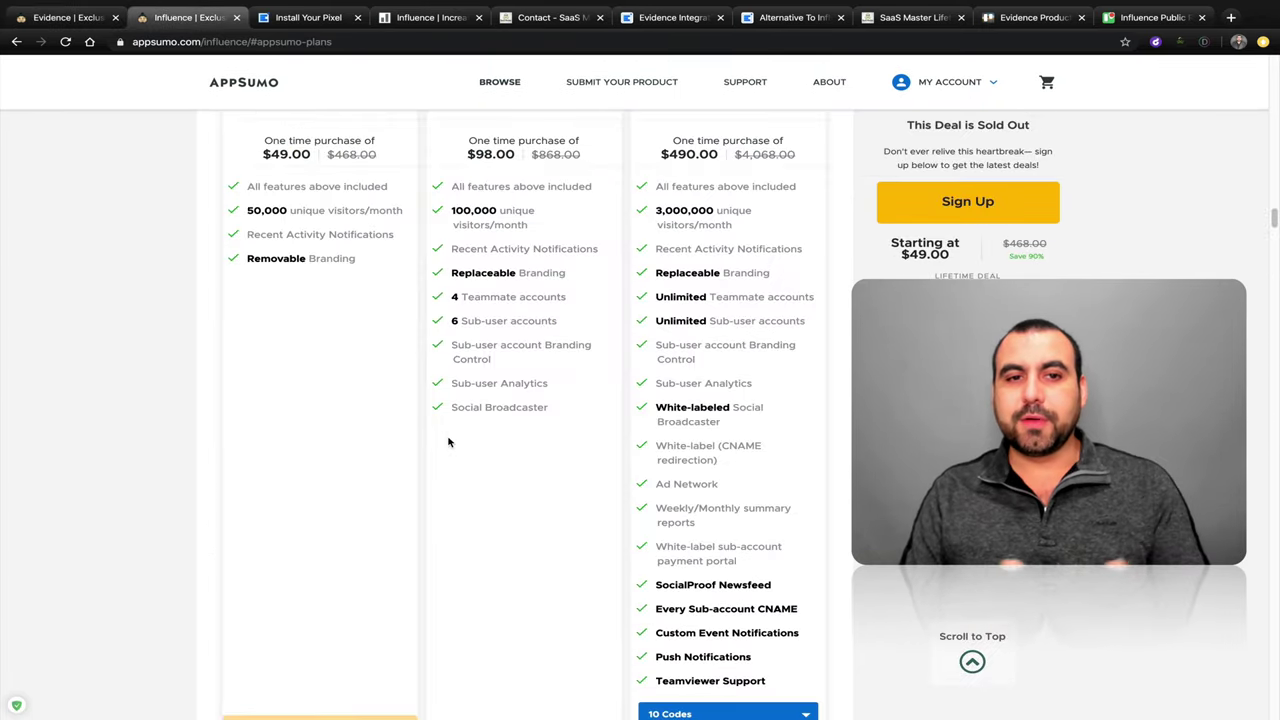
{"action": "scroll", "coordinate": [448, 441], "scroll_direction": "up", "scroll_amount": 20}
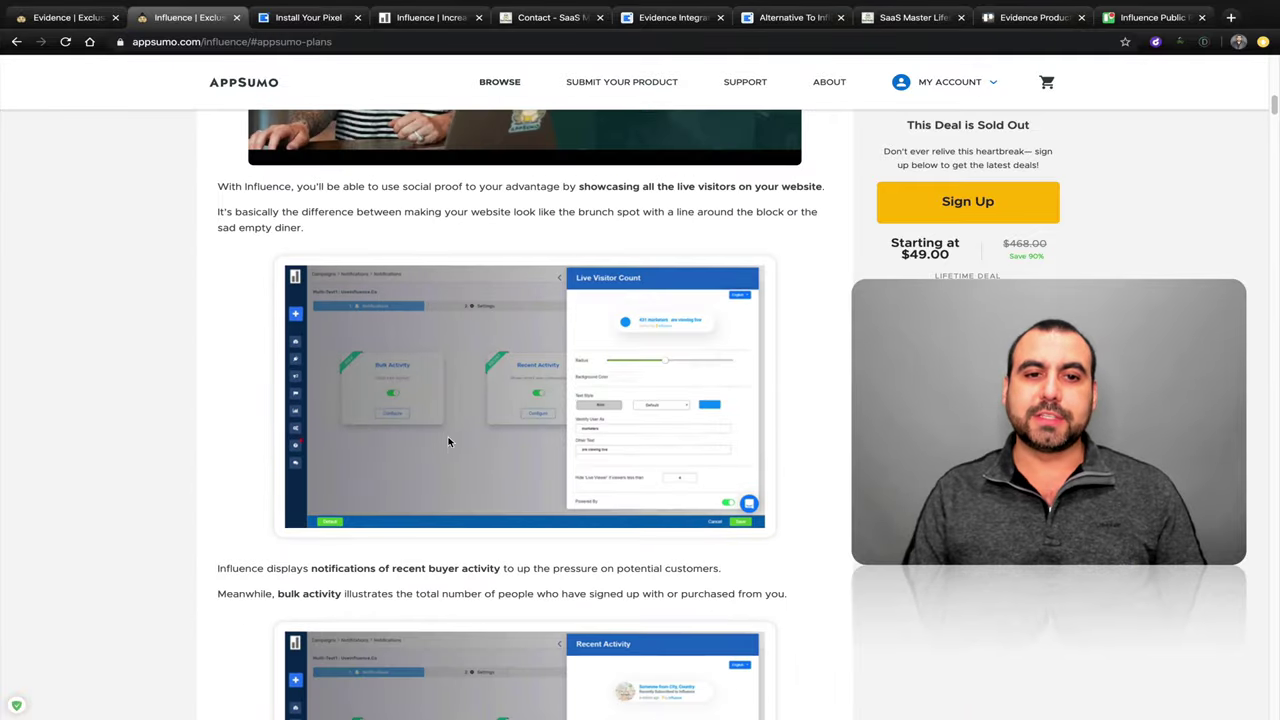
{"action": "scroll", "coordinate": [448, 441], "scroll_direction": "up", "scroll_amount": 10}
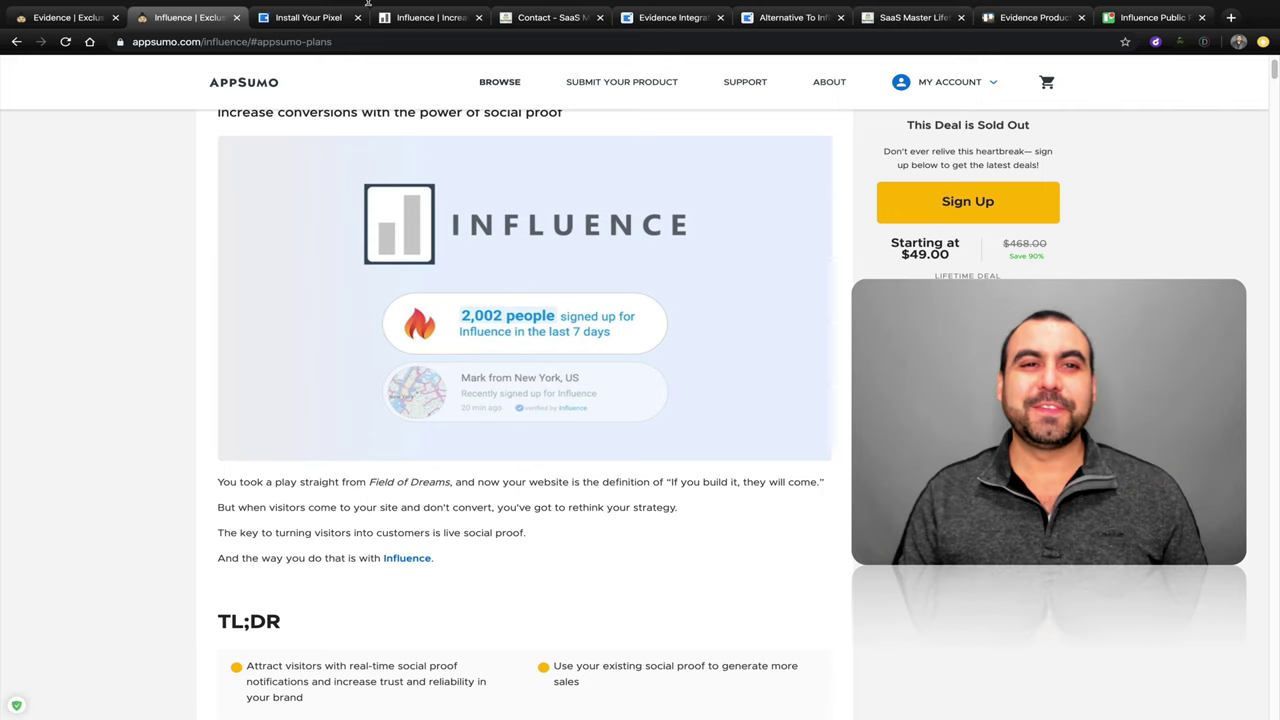
{"action": "left_click", "coordinate": [907, 8]}
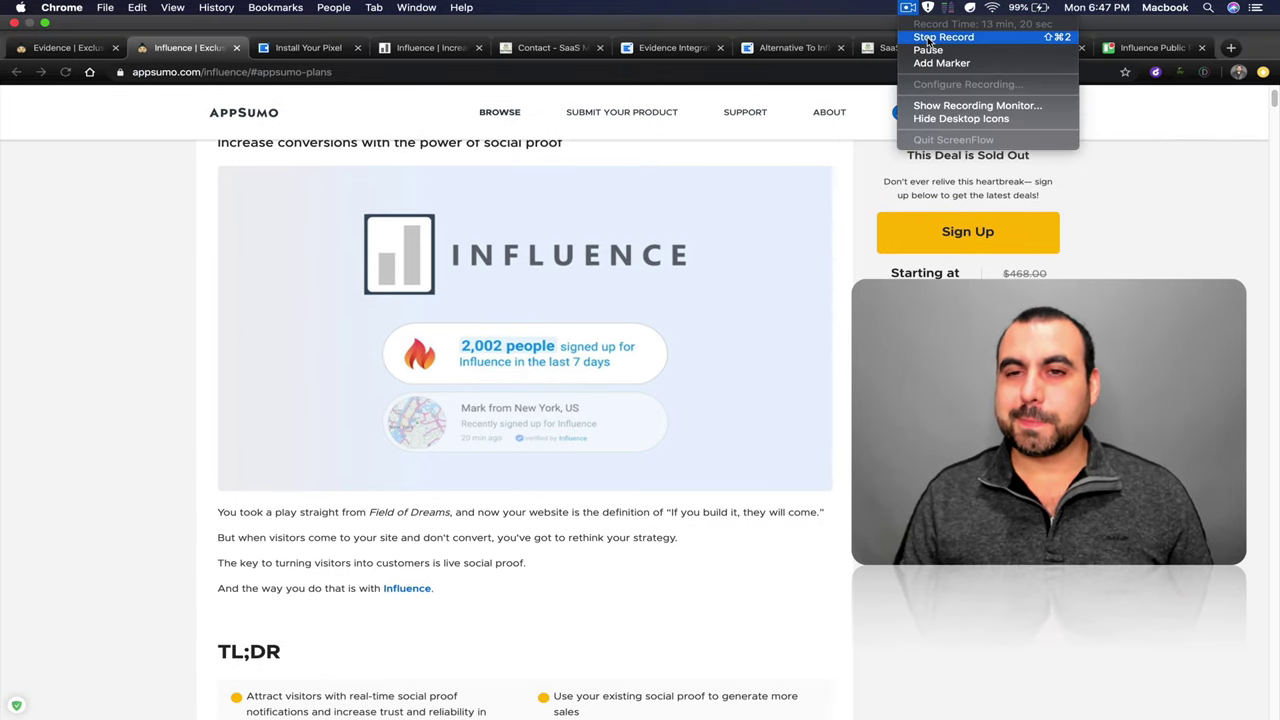